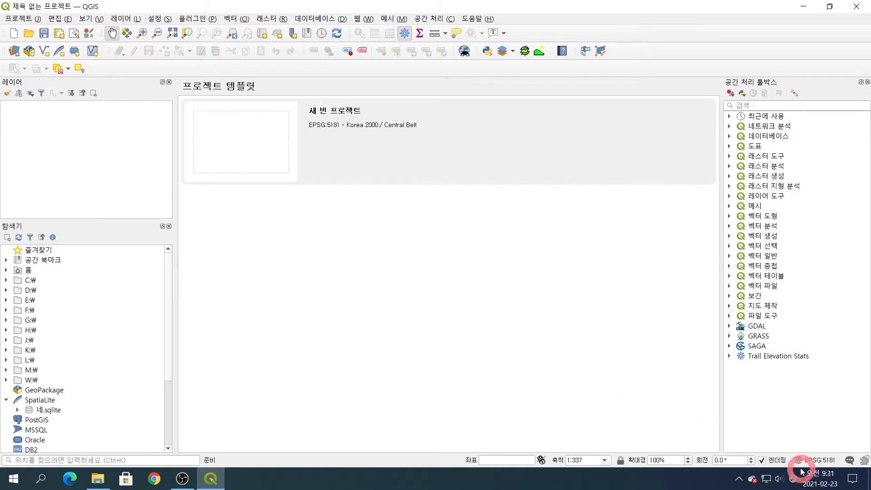
Select WGS 84 (EPSG:4326) in the project's coordinate system settings and turn on the option for no coordinate reference system
click(822, 459)
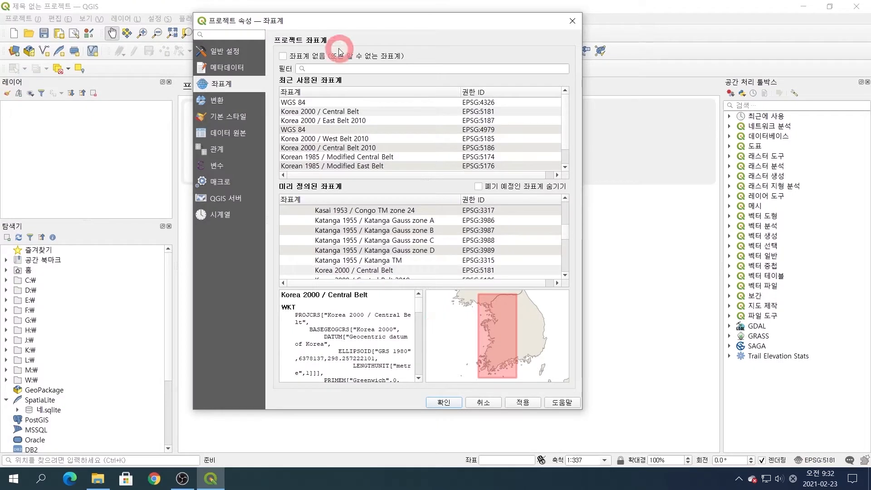
click(319, 103)
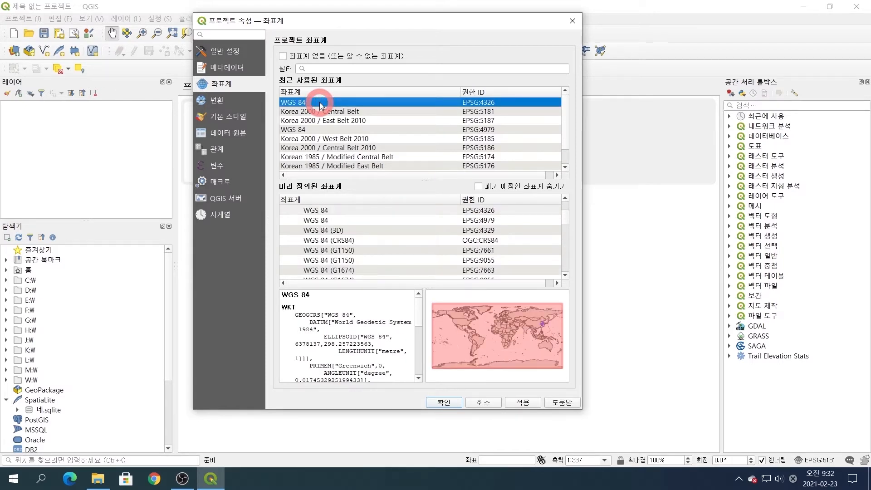
click(283, 56)
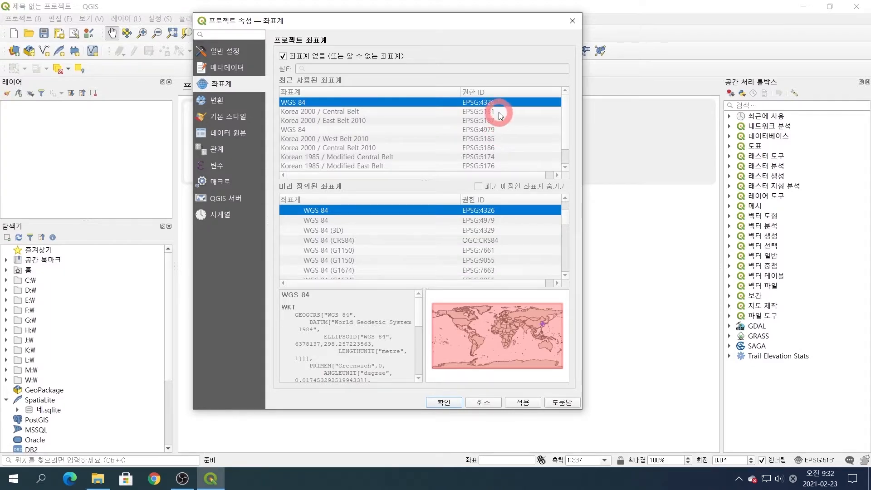
click(445, 402)
Add the Kakao Satellite base map from the TMS for Korea plugin to the project
click(364, 20)
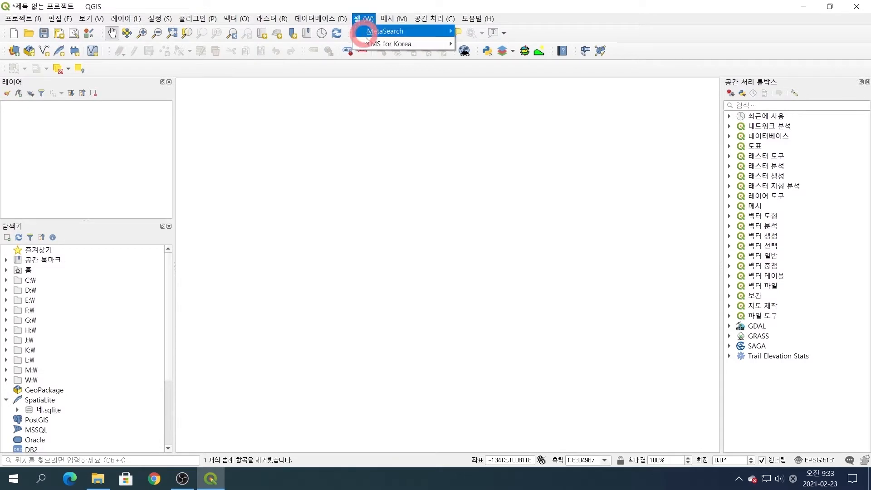
mouse_move(363, 46)
mouse_move(492, 70)
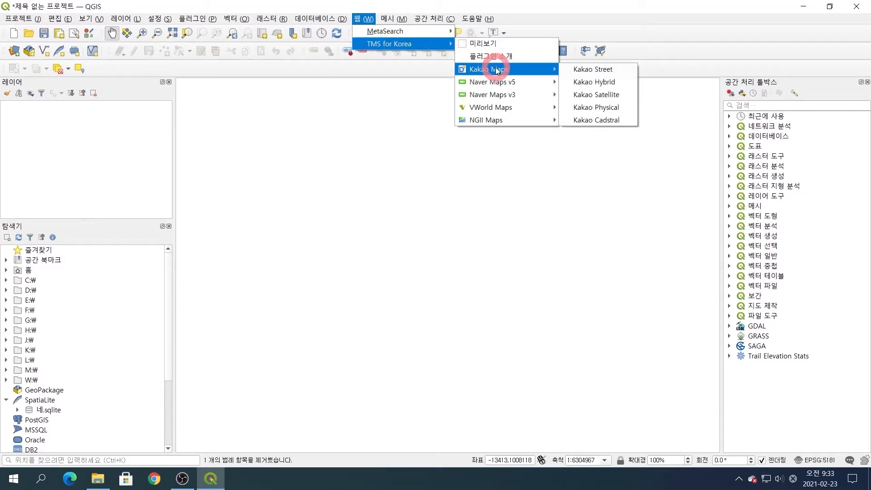
click(611, 95)
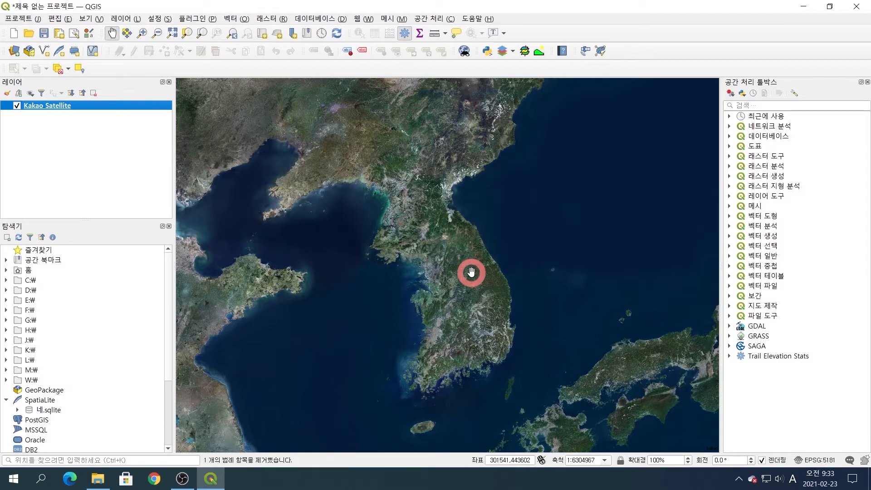
scroll(471, 272, up, 2)
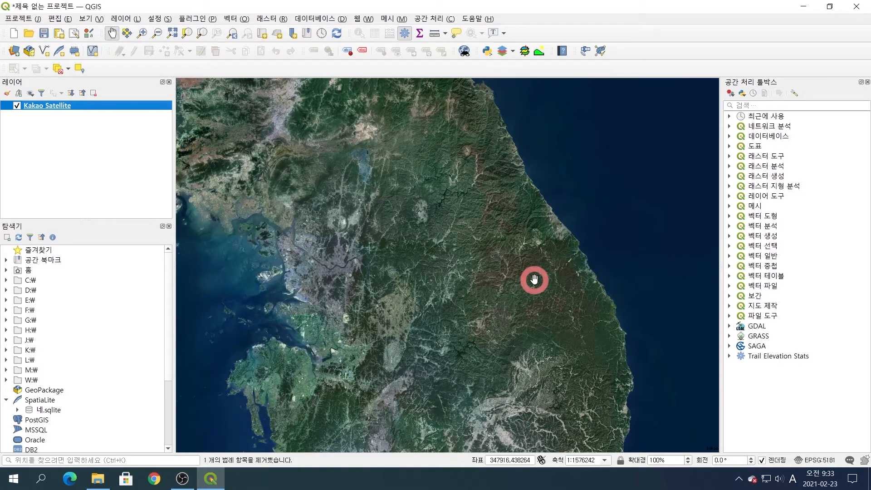
Add the VWorld Street base map from the TMS for Korea plugin above the satellite layer
click(358, 18)
click(369, 44)
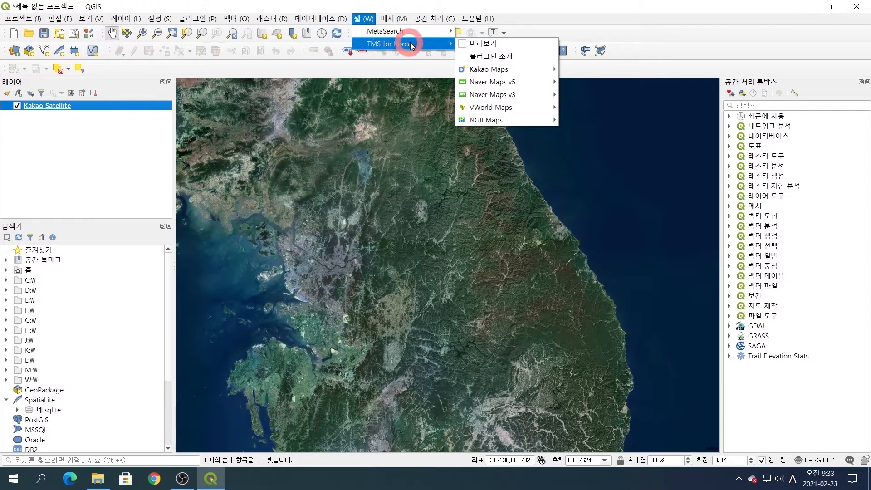
mouse_move(508, 107)
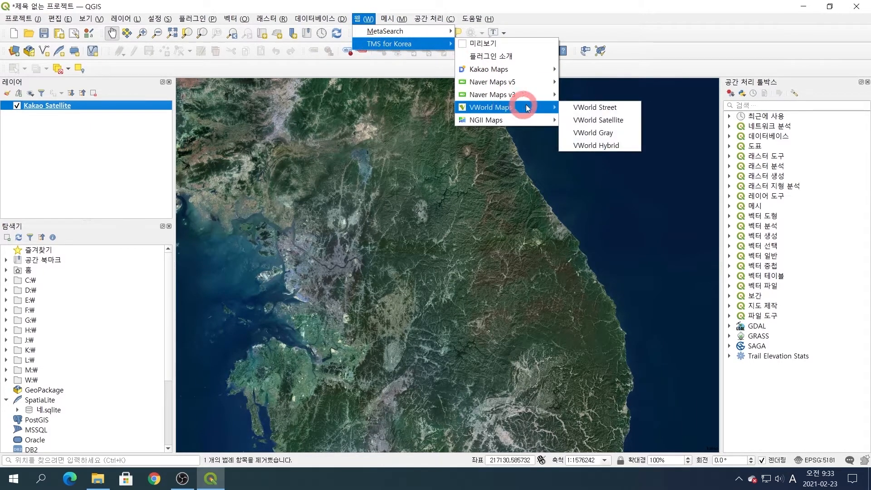
click(609, 109)
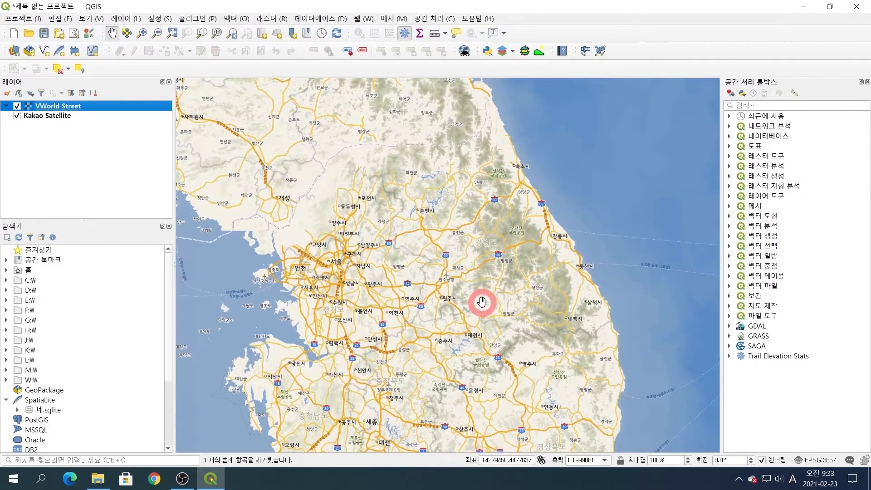
drag(482, 301, 495, 207)
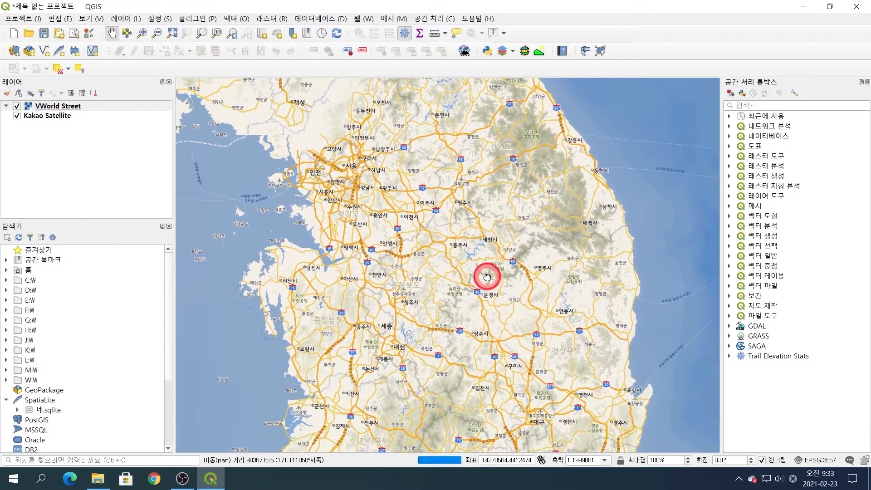
drag(486, 277, 471, 228)
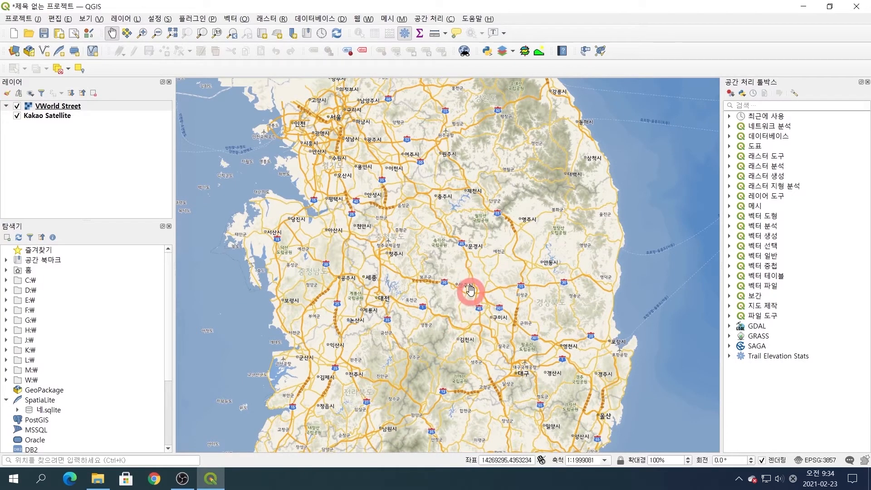
drag(471, 290, 466, 271)
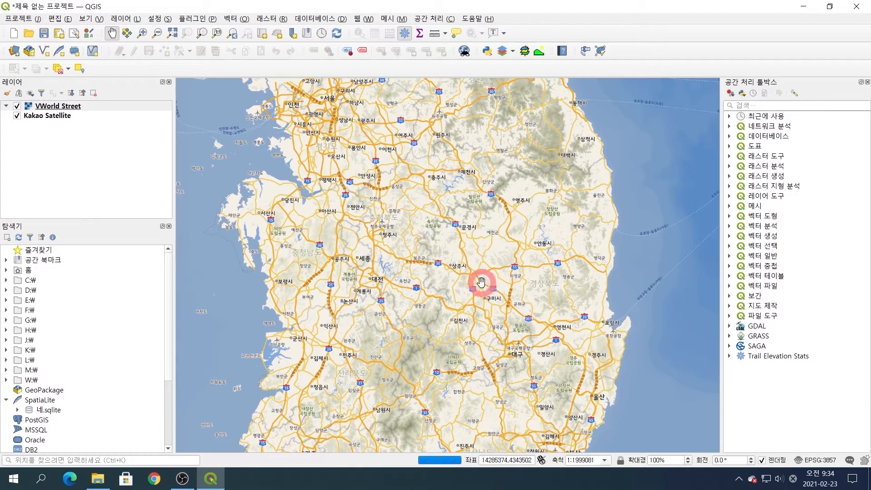
drag(440, 323, 457, 295)
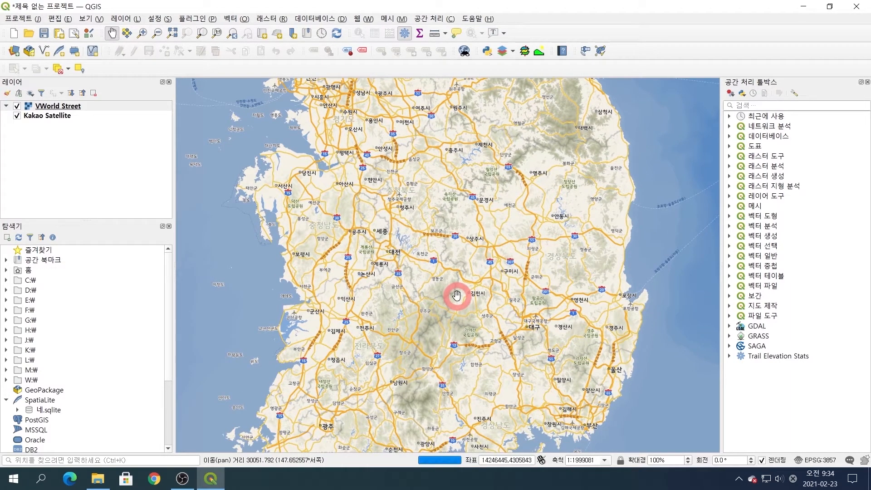
Add the tracks layer from the file 2016-02-23-국내여행종합편.gdb to the map
scroll(29, 431, down, 10)
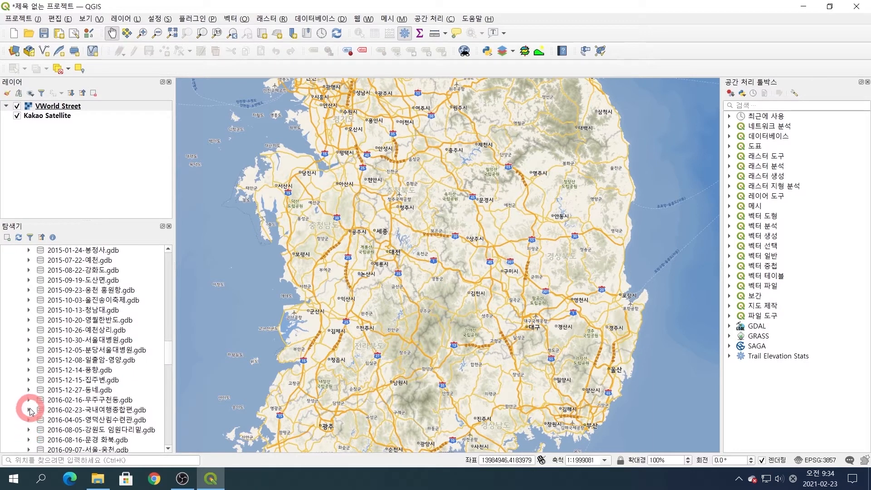
click(29, 410)
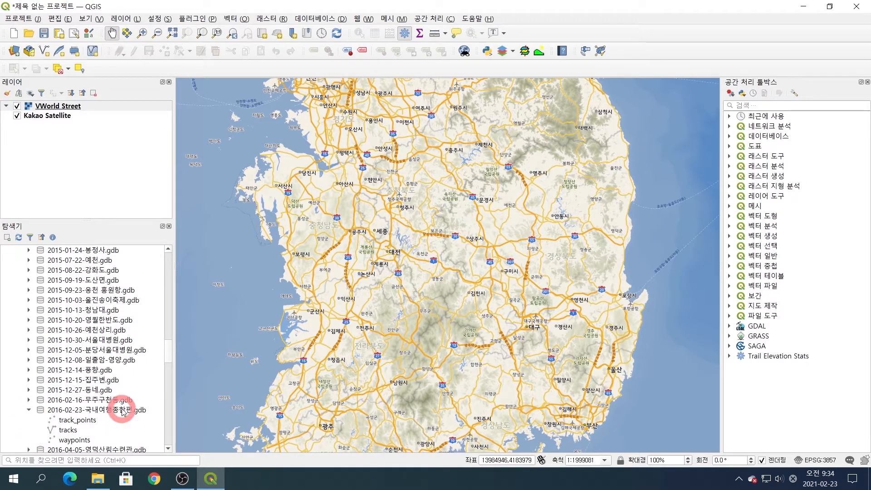
drag(86, 431, 405, 194)
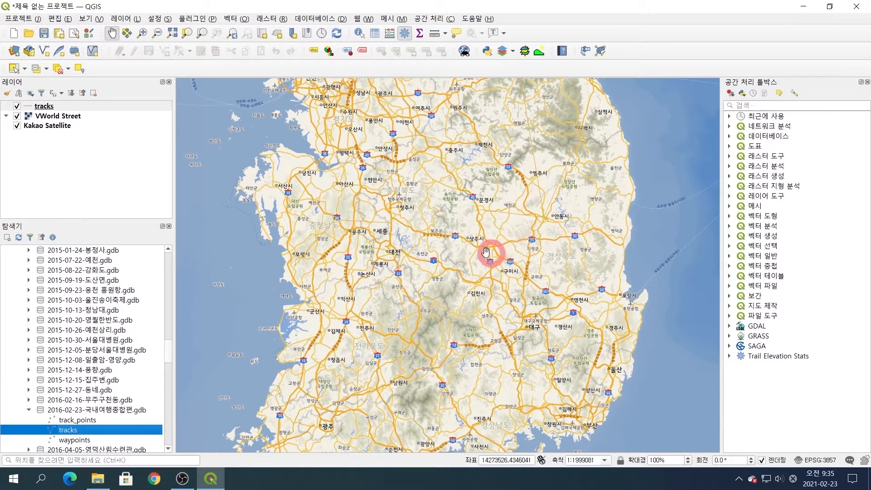
click(46, 107)
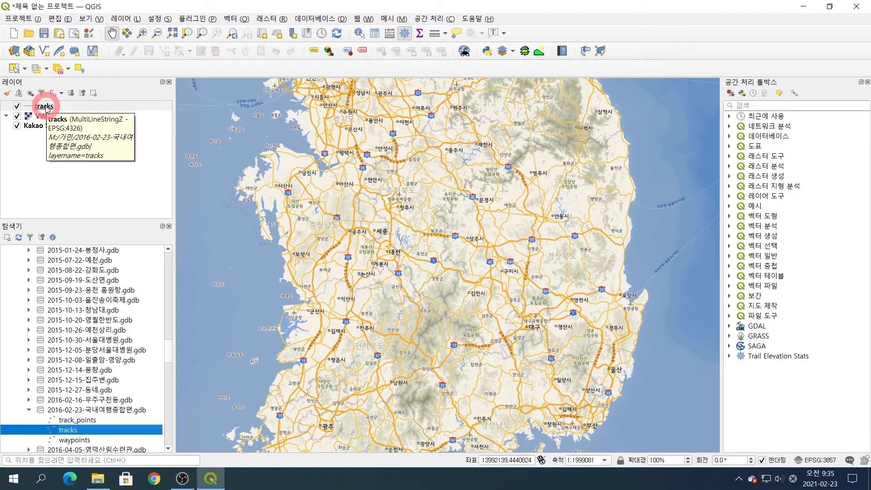
click(46, 108)
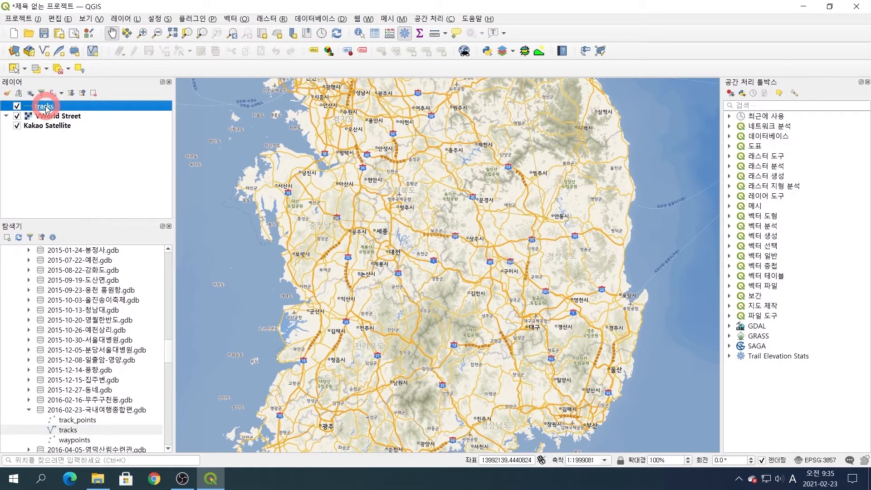
double_click(46, 107)
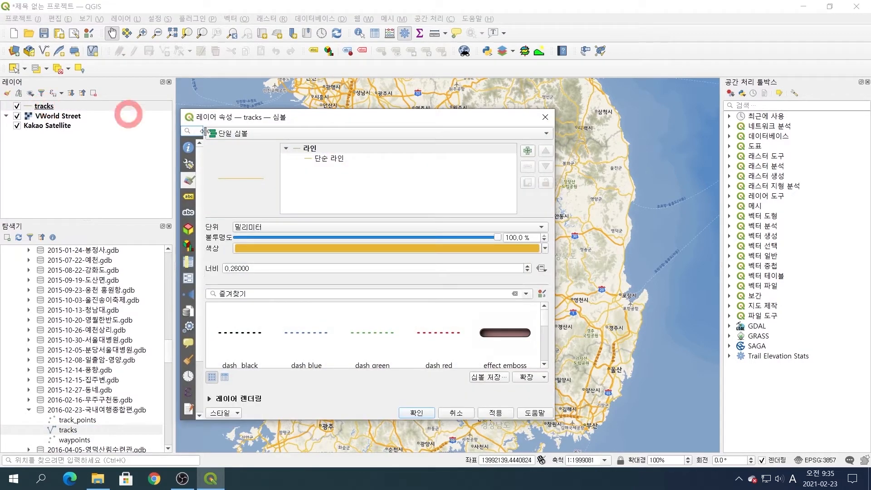
click(545, 117)
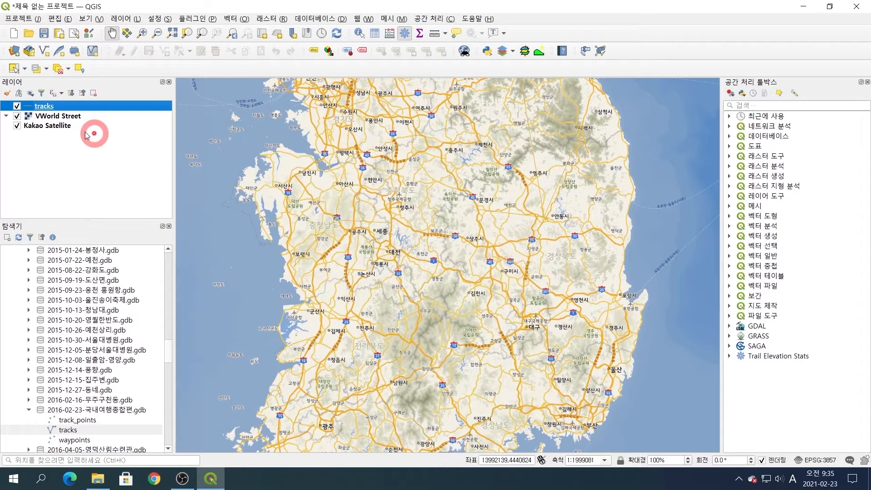
Change the tracks layer's simple line colour to dark blue (#0d27ab) in its symbol properties
right_click(50, 107)
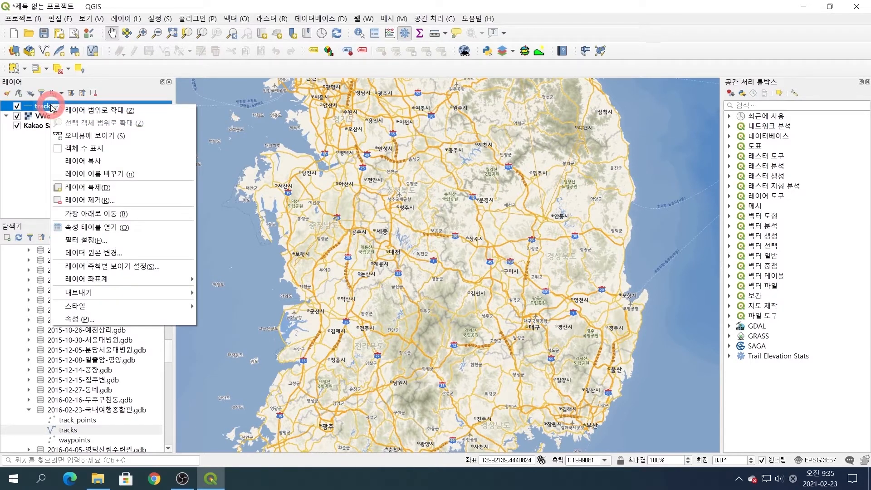
click(81, 318)
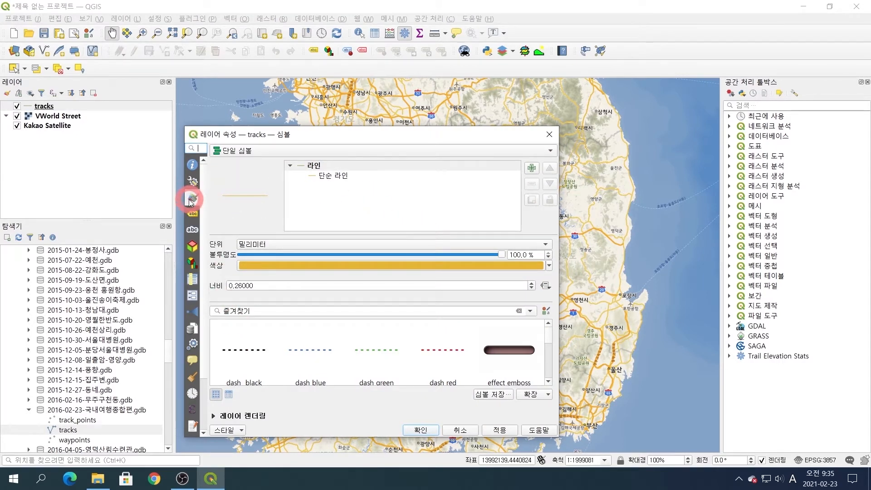
click(341, 177)
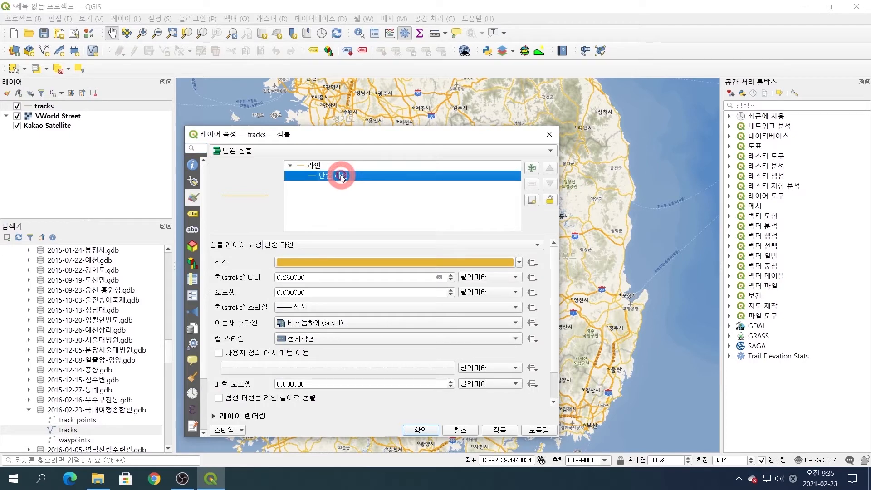
click(396, 262)
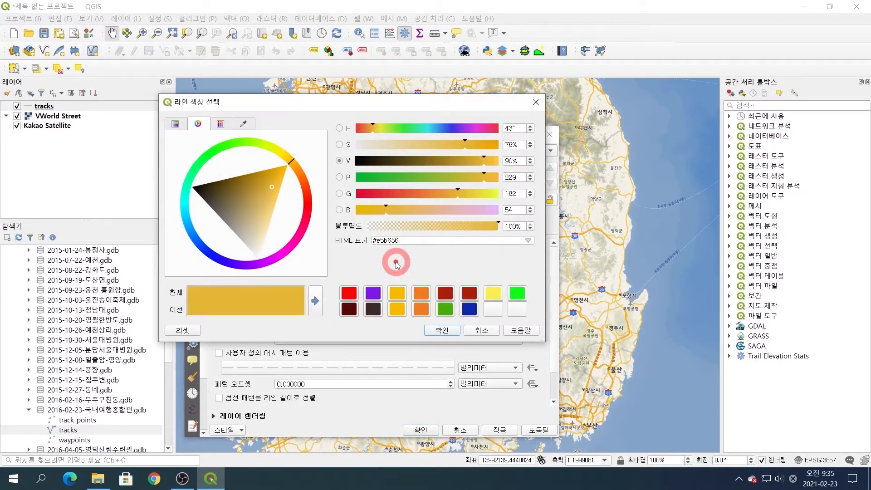
click(470, 309)
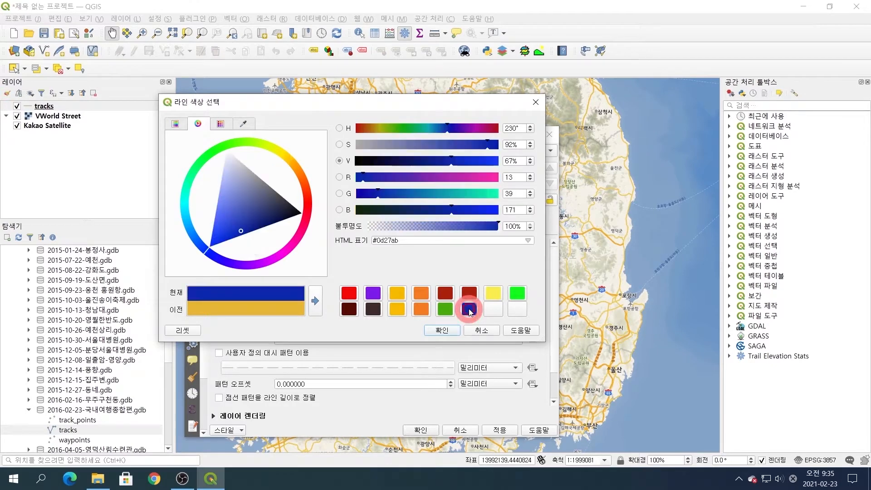
click(447, 332)
Set the tracks line's stroke width to 0.4 millimetres and apply the symbol changes to the map
click(289, 279)
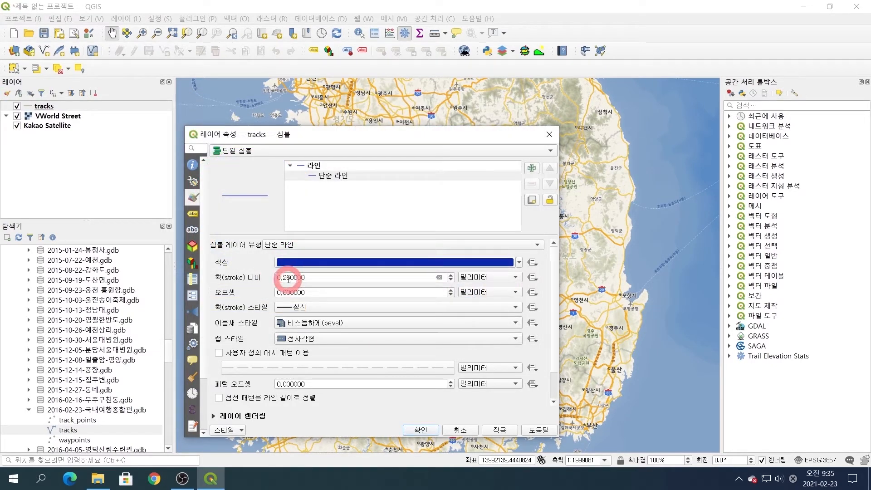
drag(284, 277, 369, 275)
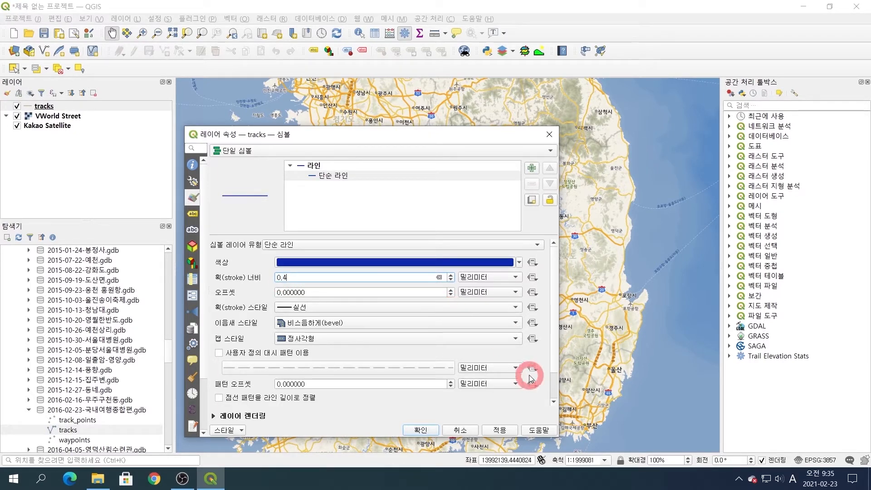
click(501, 429)
click(419, 429)
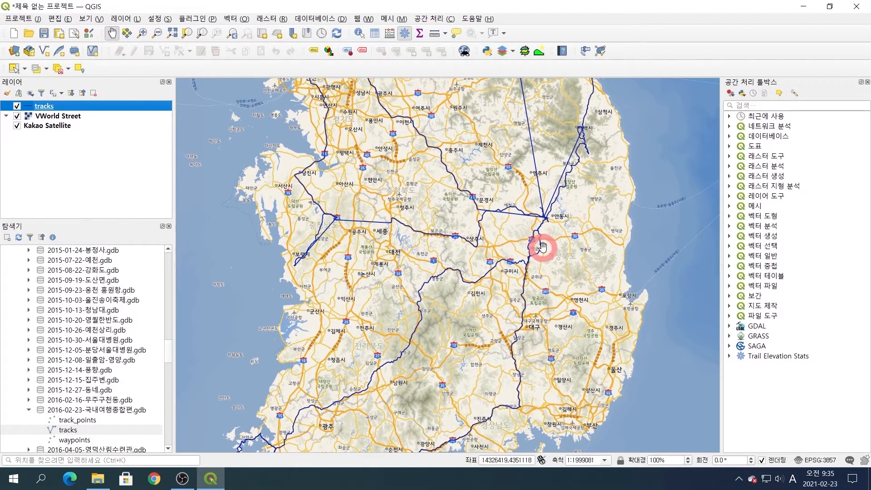
scroll(542, 249, down, 1)
drag(517, 251, 461, 252)
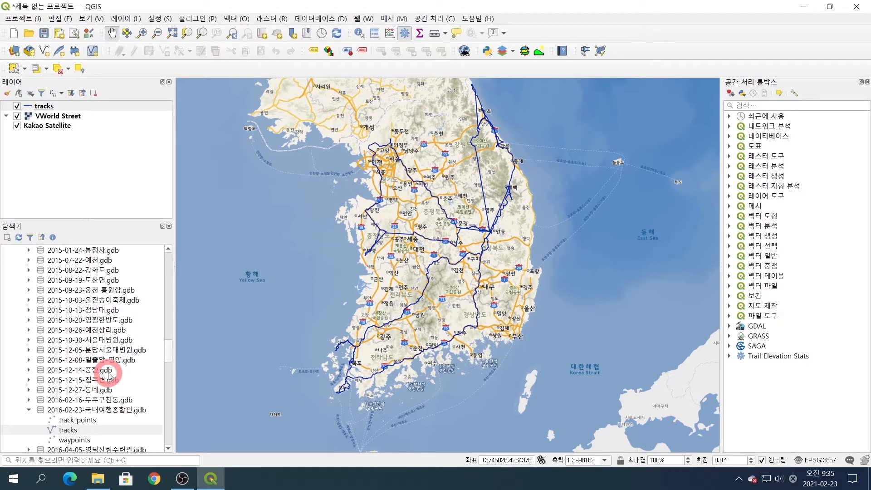
From the 가민 folder in File Explorer, load only the tracks layer of 2015-10-20-영월한반도.gdb into the QGIS project as a group
click(98, 479)
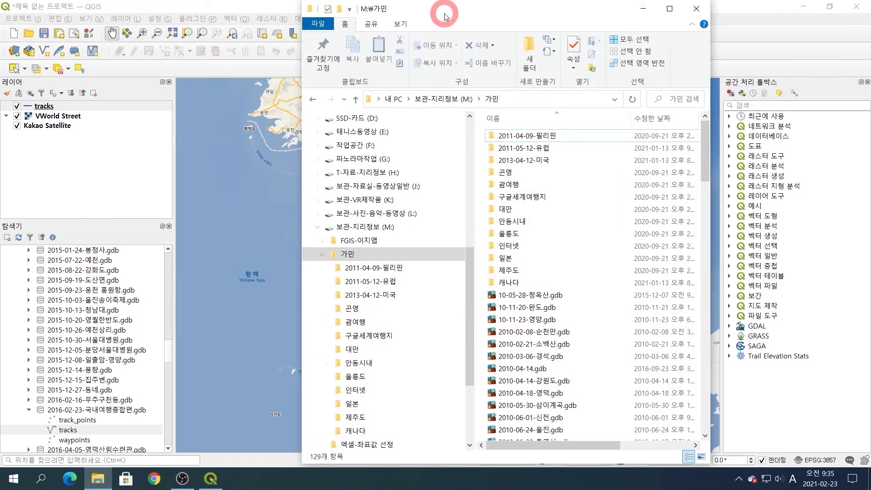
drag(454, 16, 521, 16)
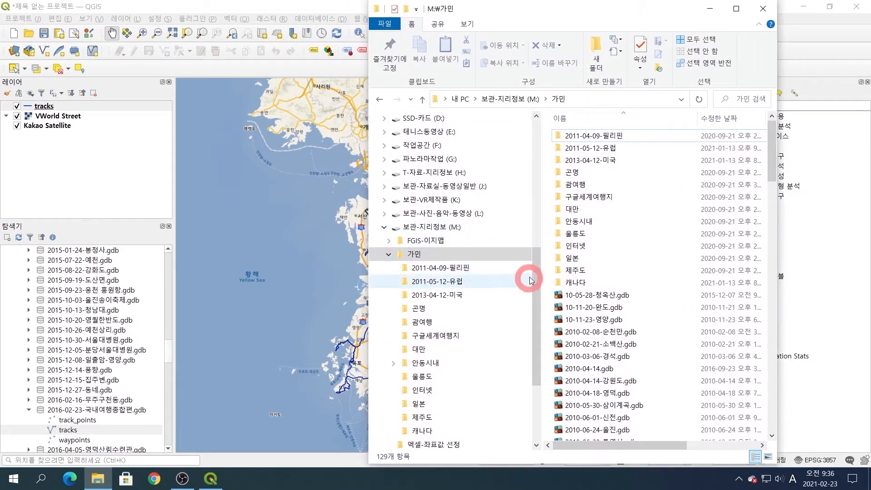
drag(774, 142, 785, 292)
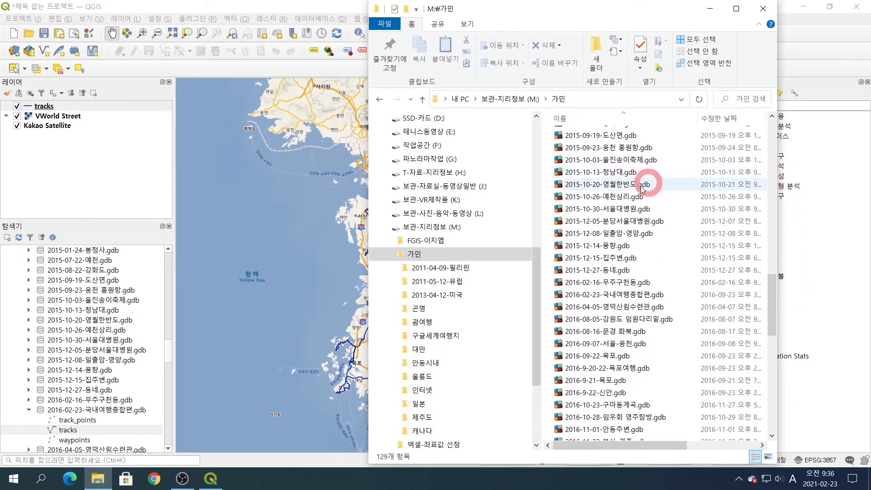
drag(610, 185, 263, 208)
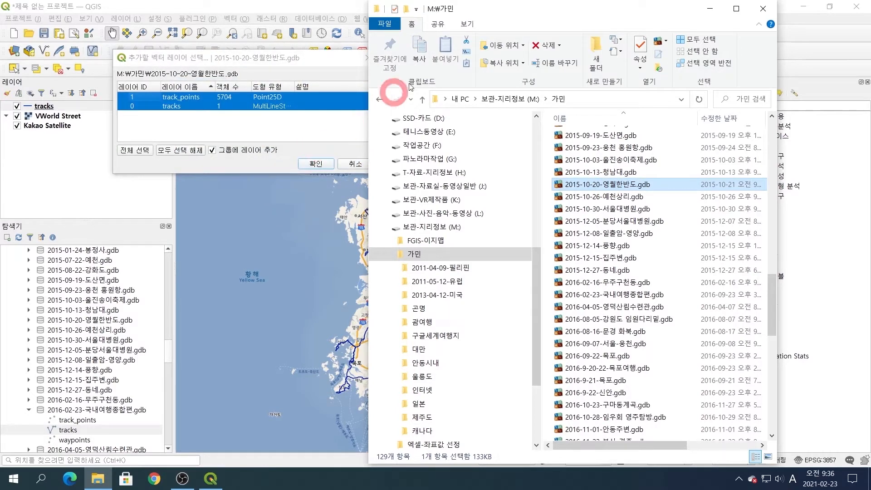
drag(523, 13, 79, 274)
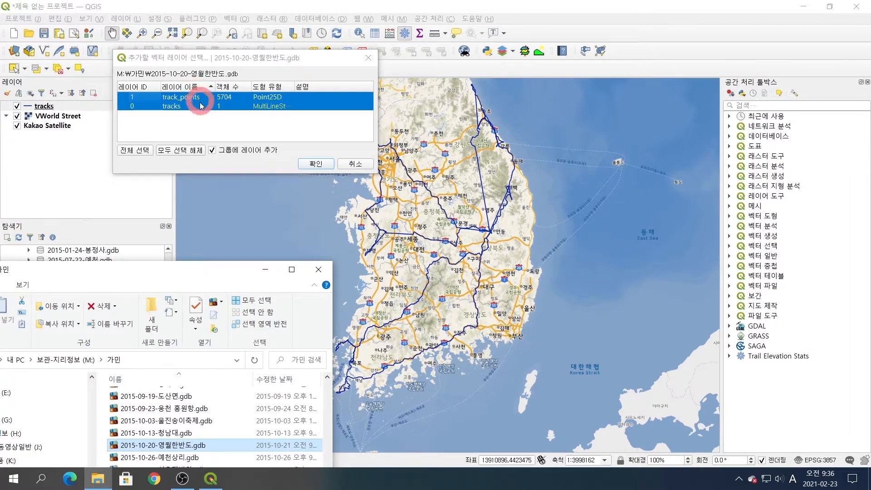
click(174, 106)
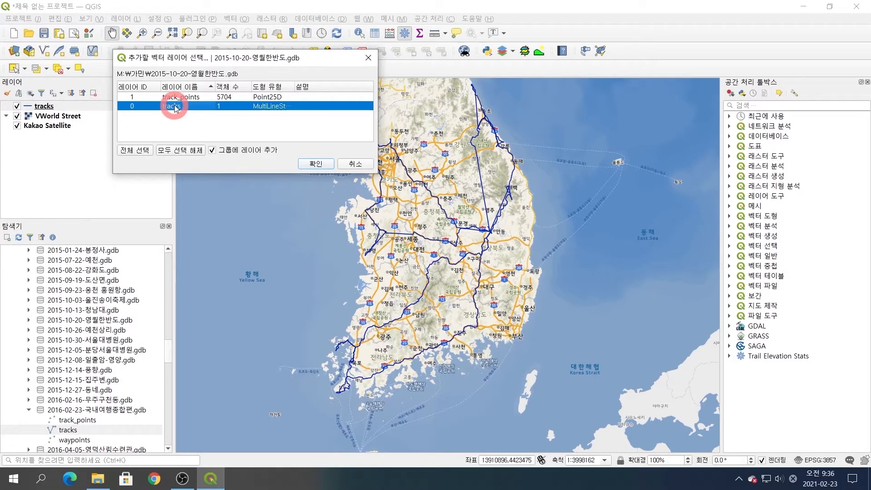
click(317, 164)
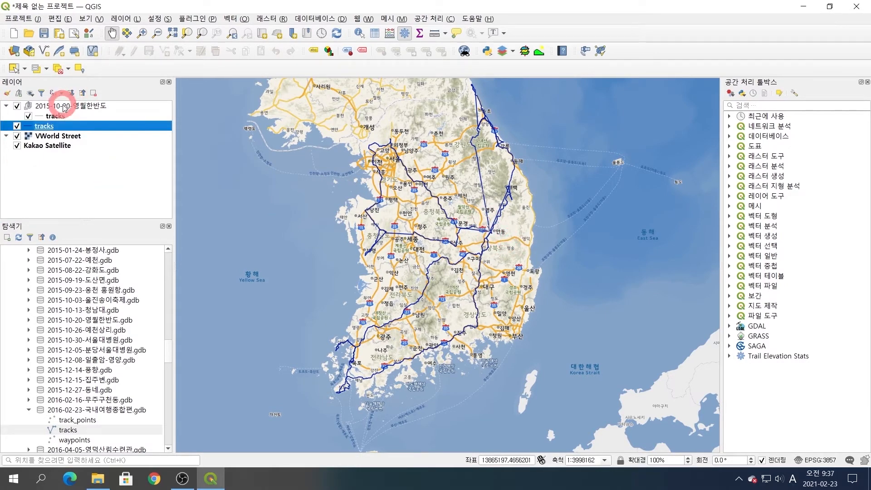
Change the simple line colour of the tracks layer in the 2015-10-20-영월한반도 group to green in its symbol properties
click(55, 116)
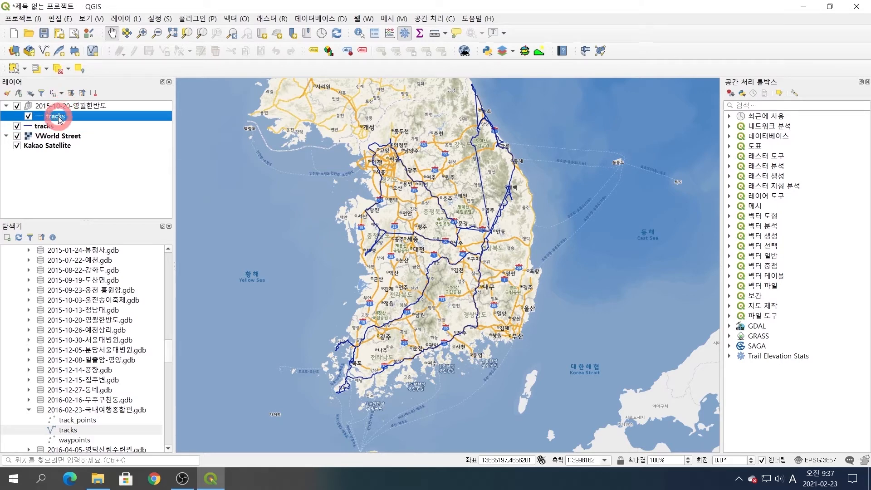
right_click(54, 118)
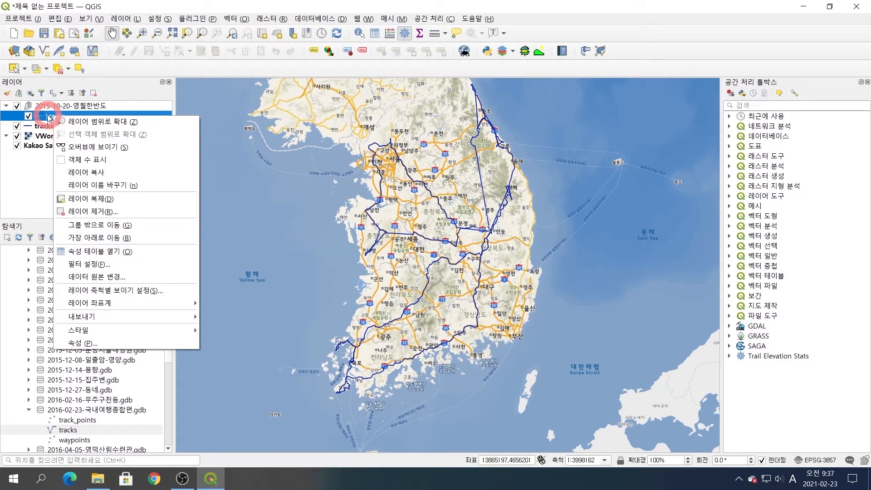
click(49, 117)
double_click(49, 117)
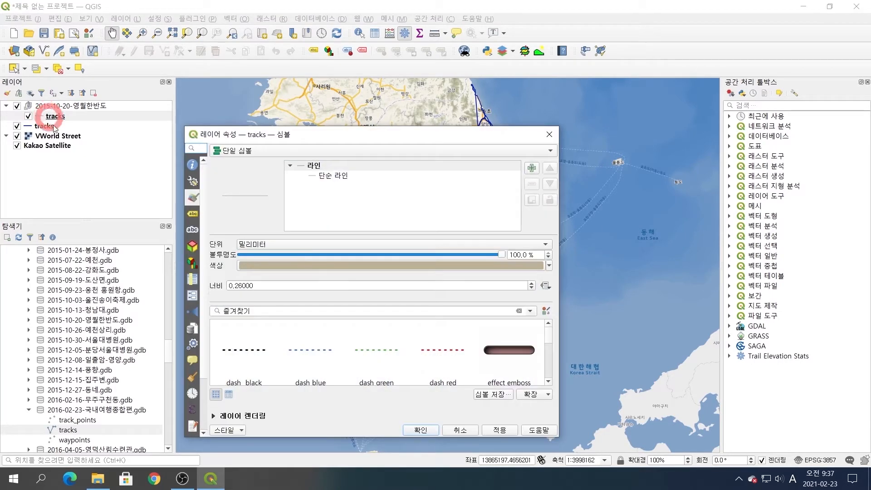
click(343, 178)
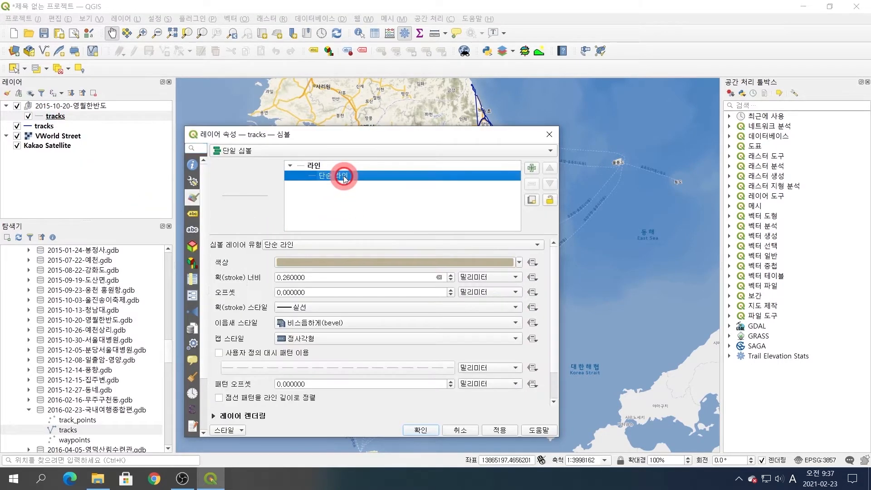
click(356, 262)
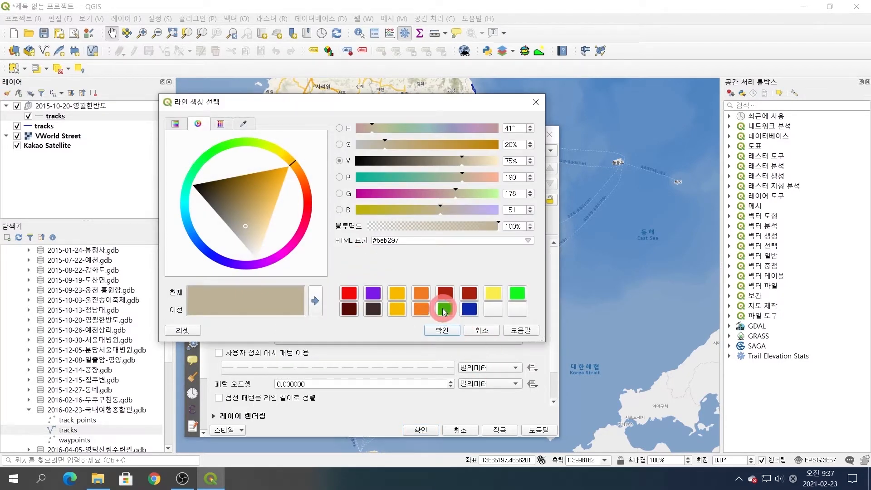
click(445, 310)
click(443, 332)
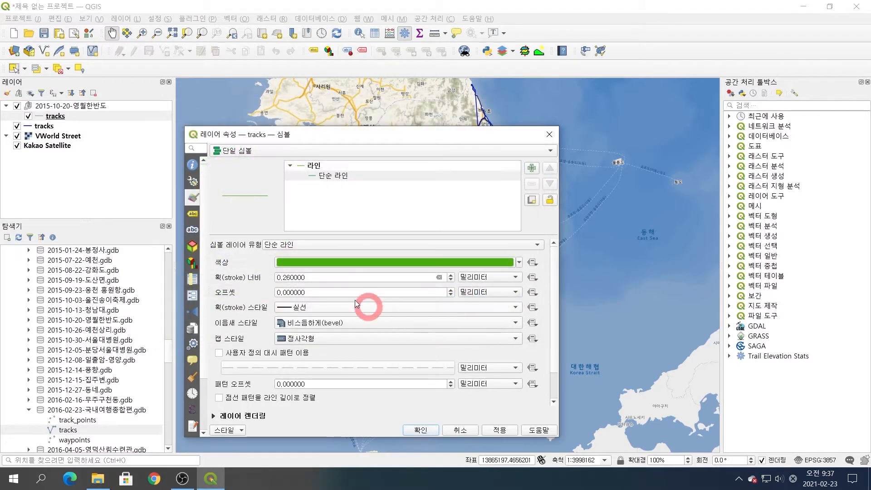
Set the green tracks line's stroke width to 0.5 millimetres and apply the symbol changes to the map
drag(284, 277, 370, 278)
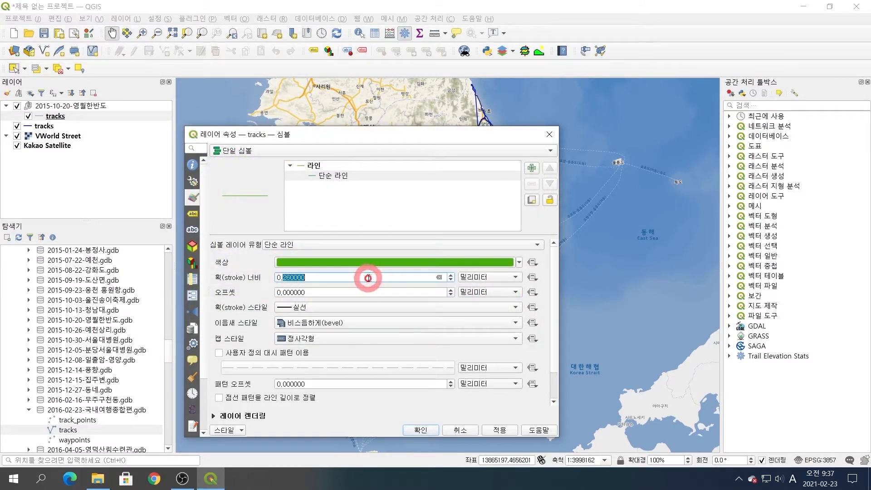
text(5)
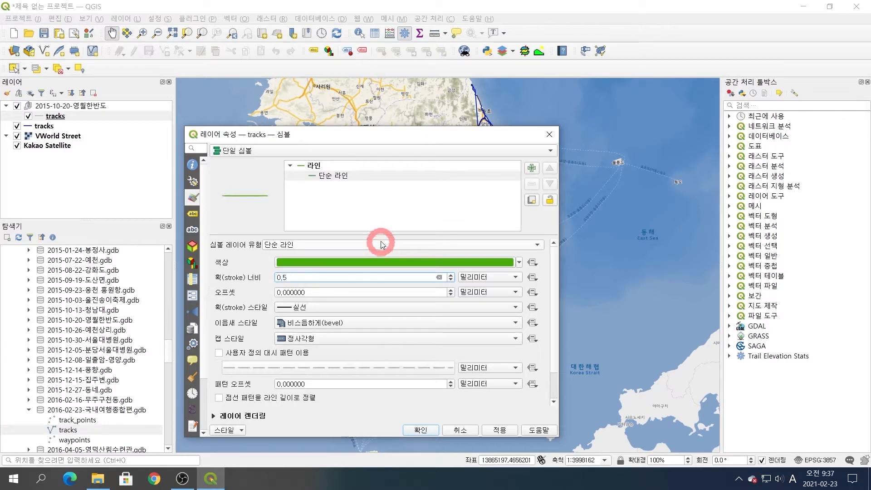
click(510, 432)
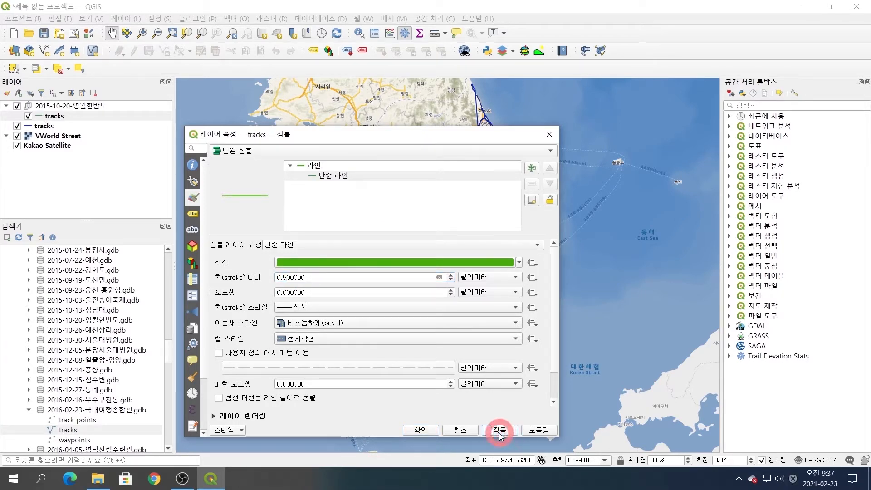
click(419, 430)
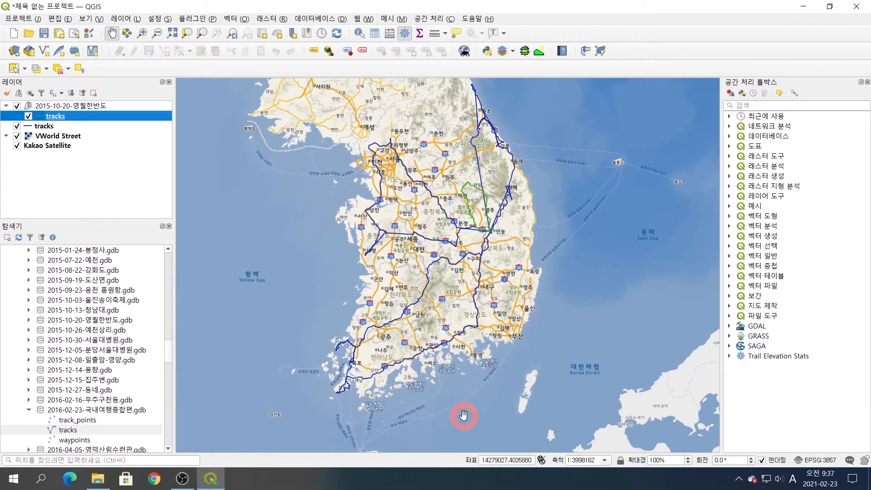
Switch to File Explorer and bring the file 2016-09-22-목포.gdb from the 가민 folder into the QGIS map
scroll(474, 195, up, 5)
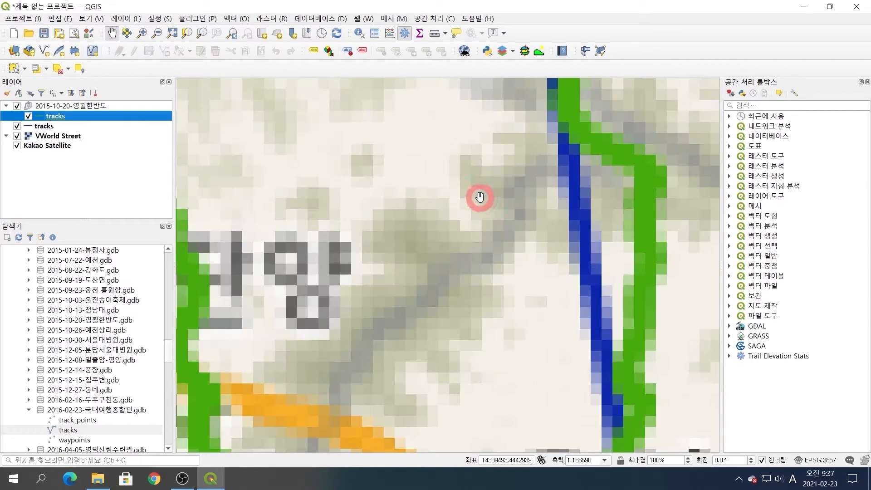
scroll(541, 246, down, 2)
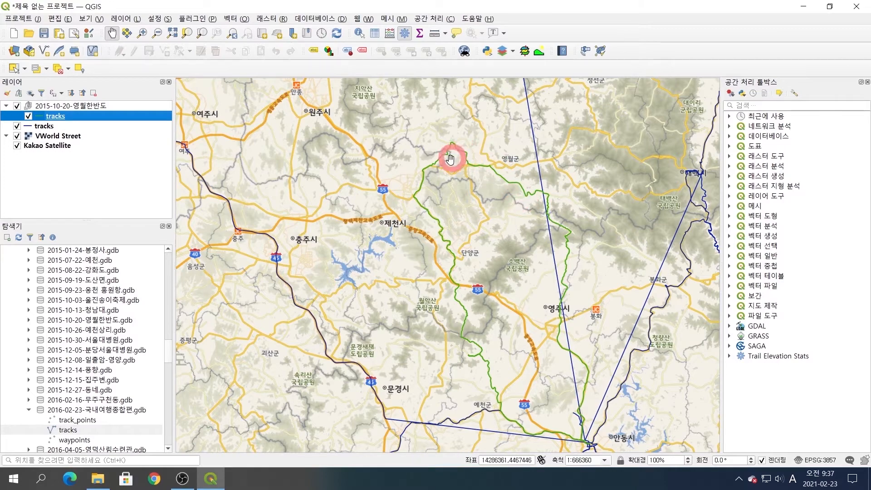
scroll(507, 369, down, 2)
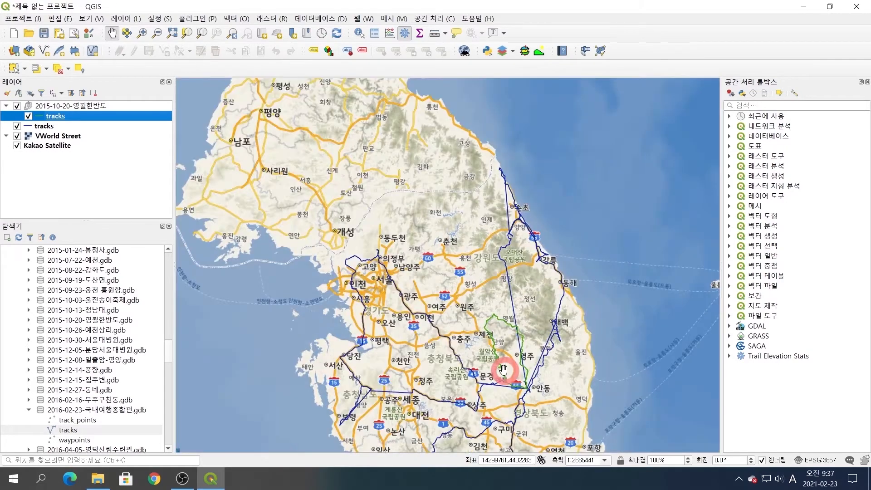
drag(464, 358, 432, 282)
drag(461, 327, 446, 255)
click(102, 479)
drag(291, 218, 678, 47)
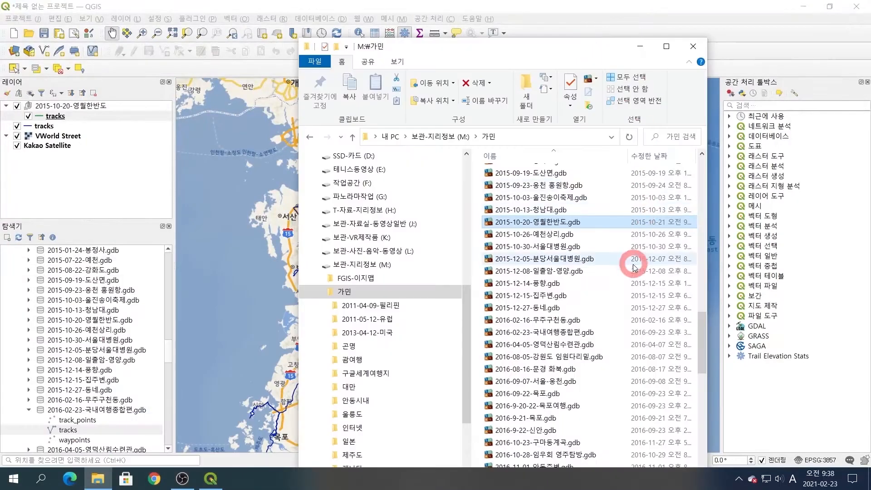
scroll(625, 304, down, 1)
scroll(625, 305, down, 3)
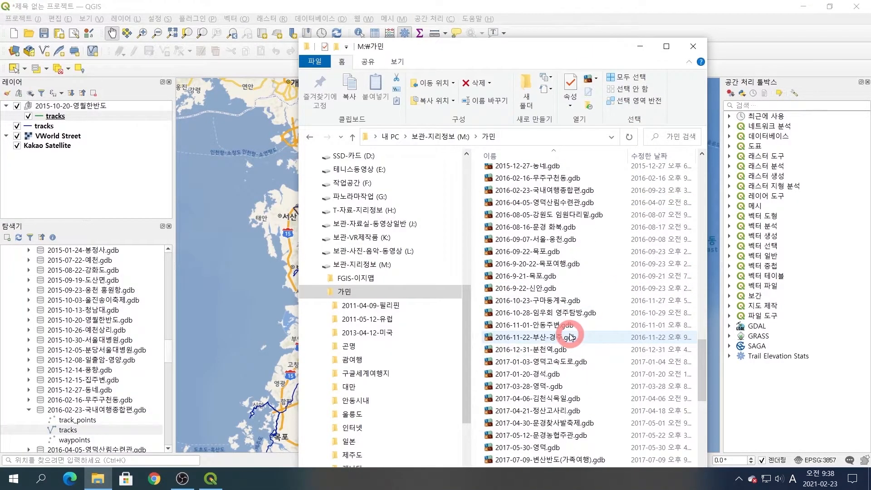
drag(570, 337, 224, 201)
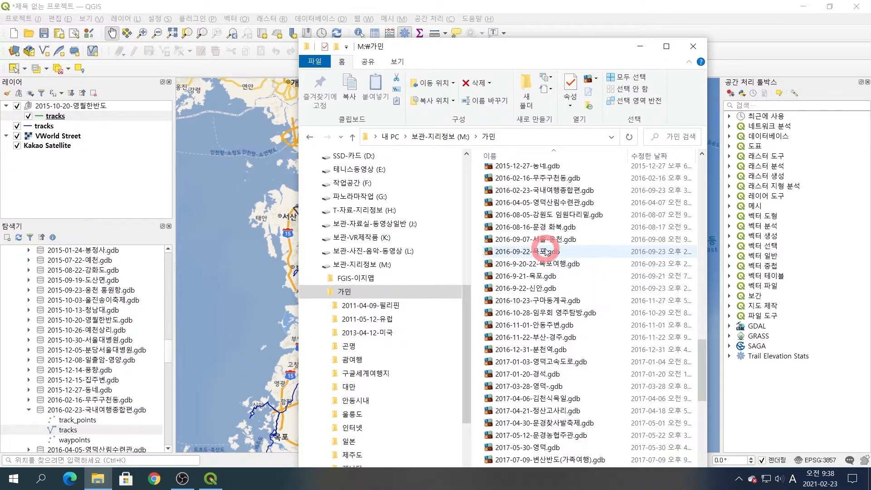
drag(598, 251, 249, 212)
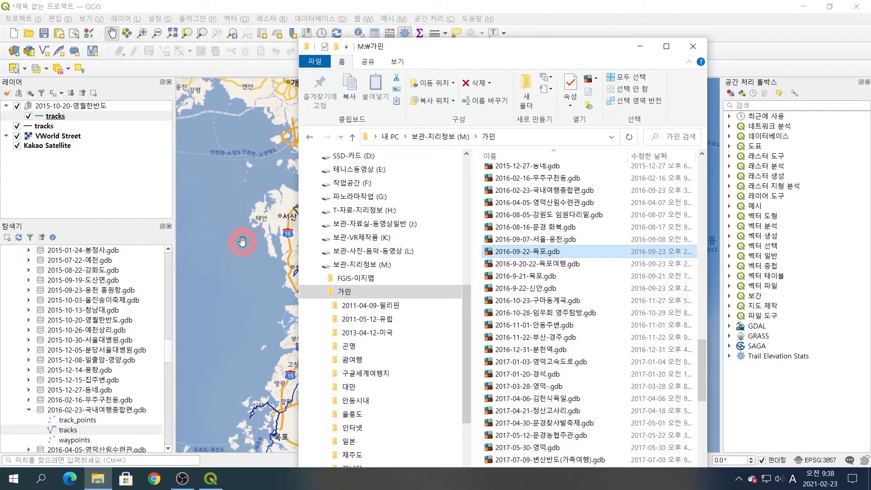
click(637, 45)
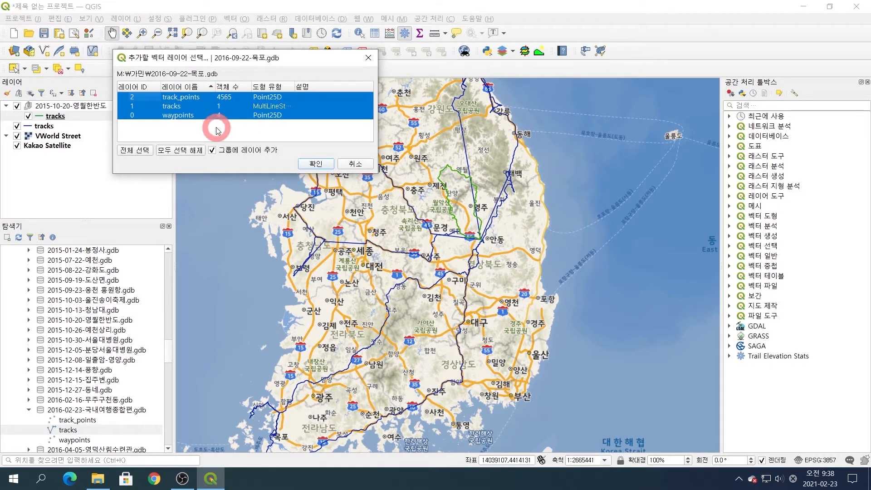
Add only the tracks and waypoints layers of 2016-09-22-목포.gdb to the project as a group
click(169, 107)
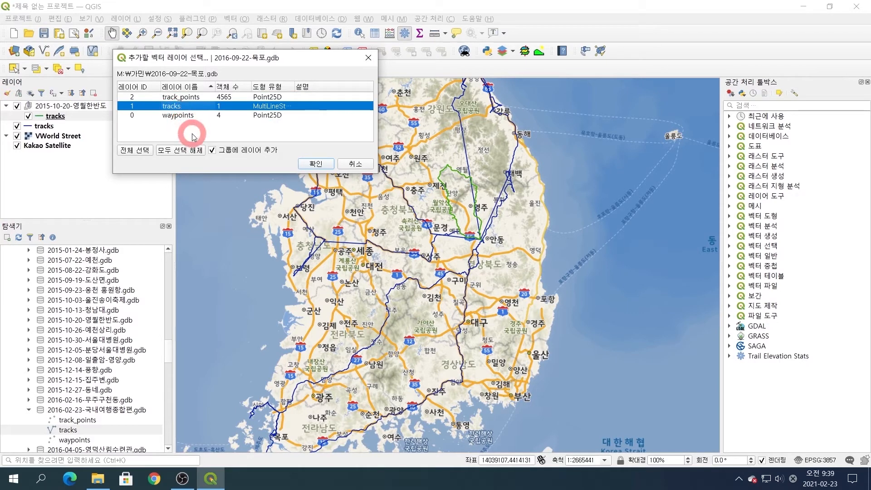
ctrl+click(180, 114)
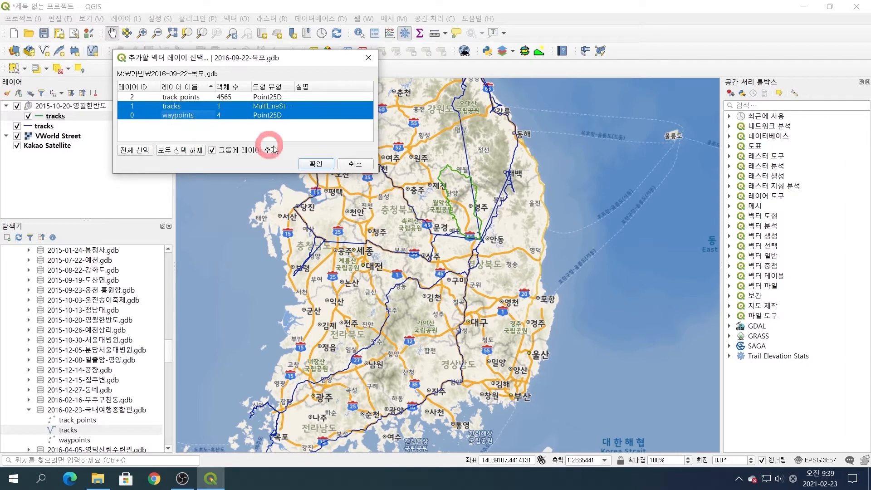
click(320, 166)
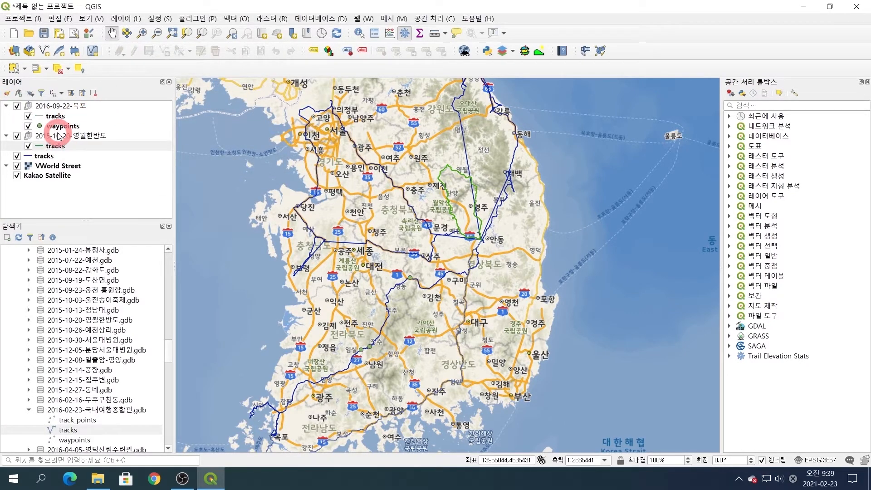
Style the 2016-09-22-목포 tracks line in dark red (#ab1f0d) with a 0.8 millimetre stroke width and apply it
right_click(55, 118)
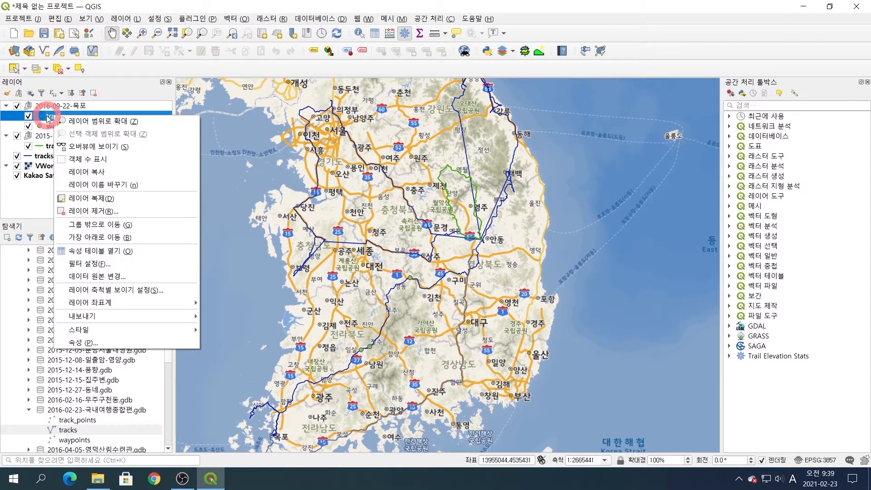
click(49, 119)
double_click(49, 120)
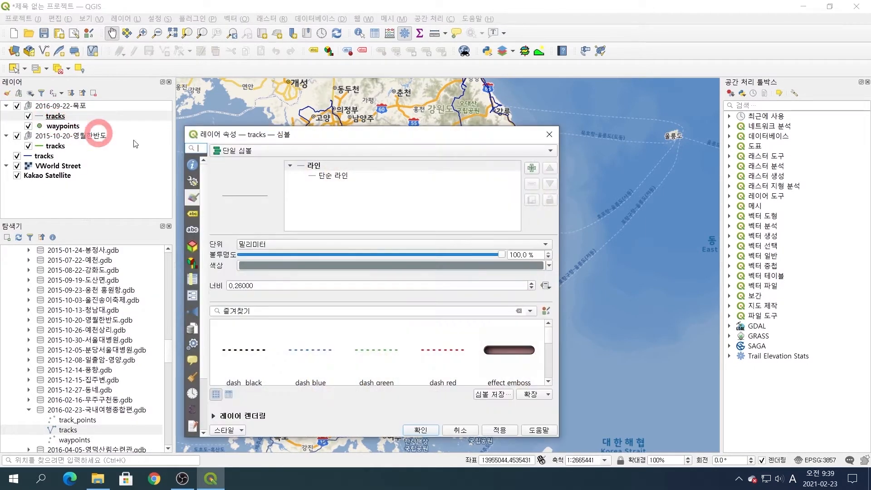
click(341, 180)
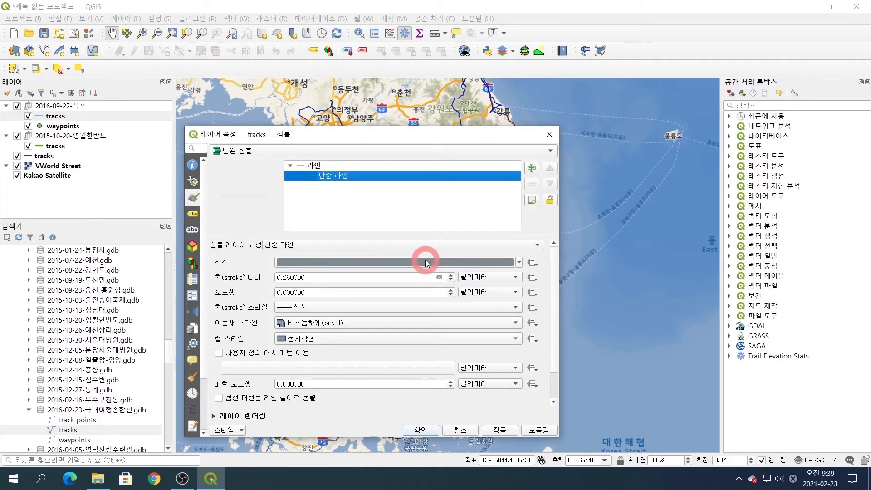
click(425, 259)
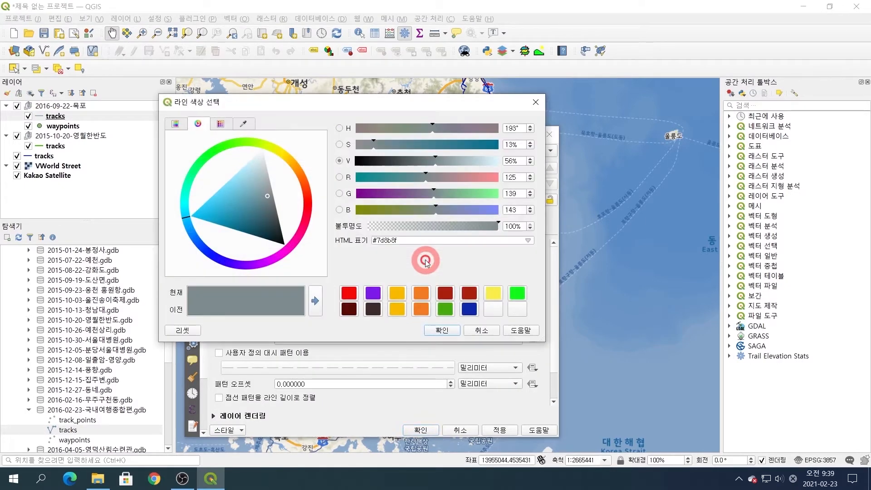
click(445, 293)
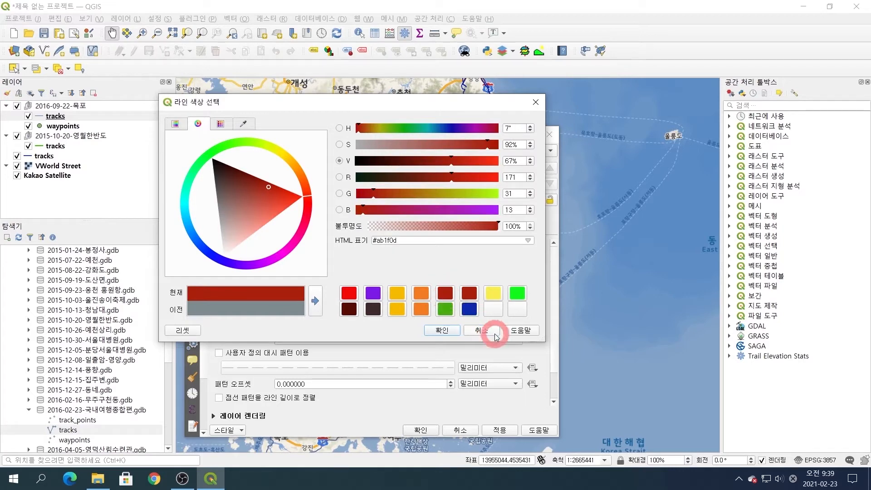
click(447, 329)
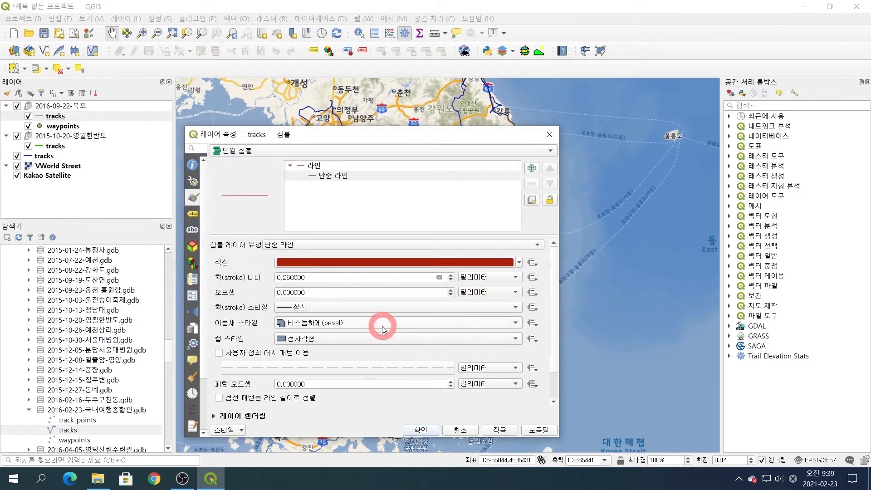
click(286, 277)
click(499, 428)
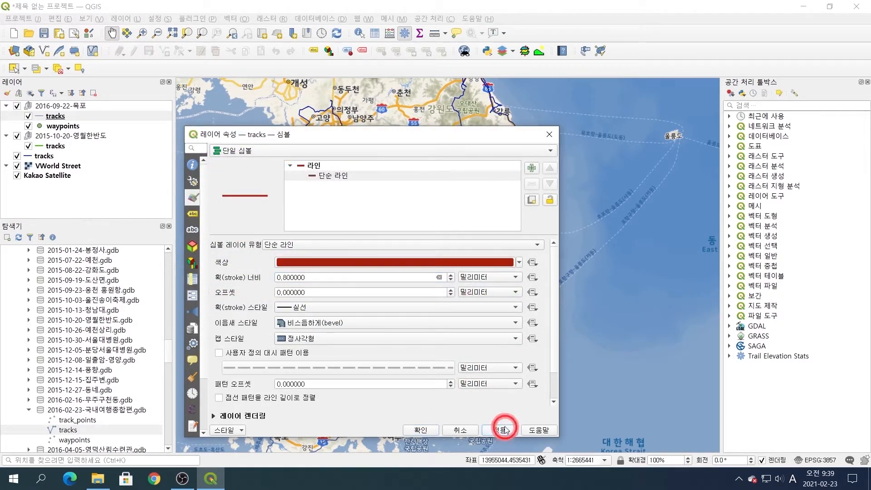
Close the tracks symbol properties and examine the dark red 2016-09-22-목포 track along the southern part of the map
drag(388, 134, 707, 131)
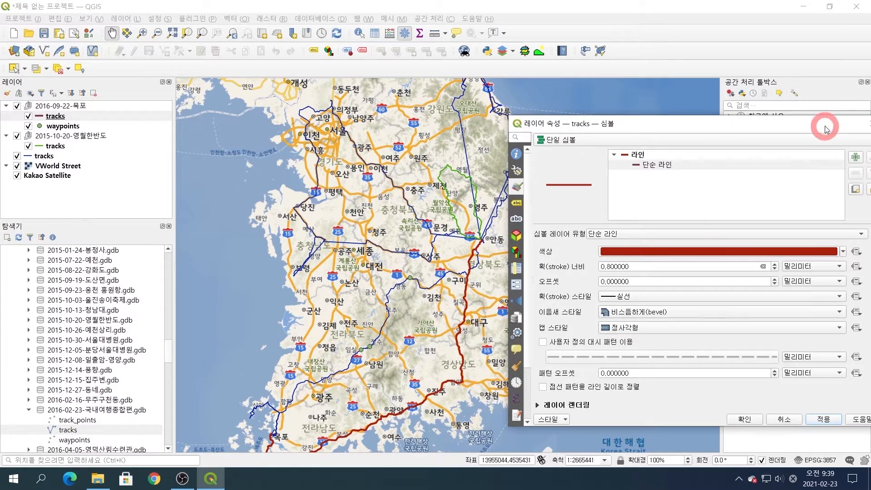
drag(824, 123, 745, 118)
click(795, 120)
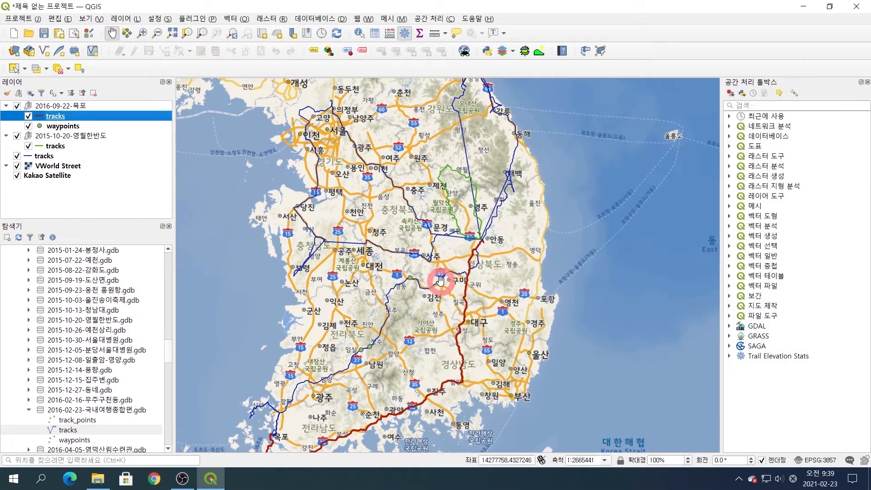
drag(443, 278, 445, 230)
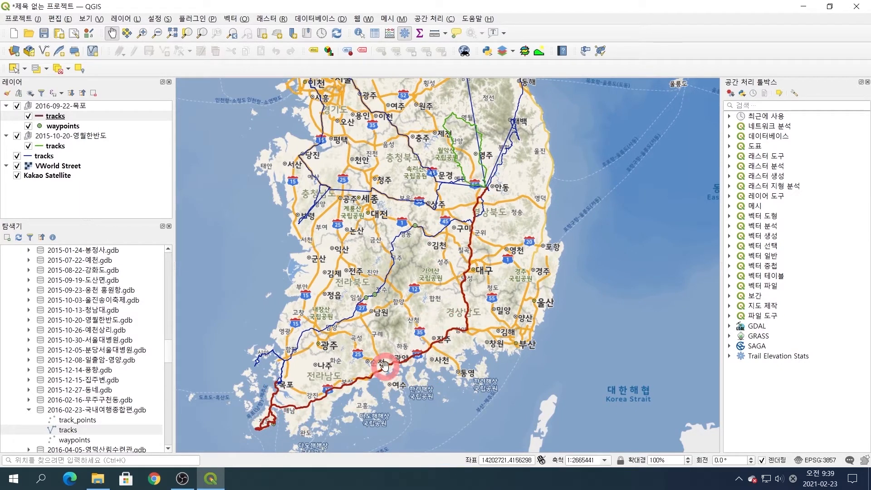
drag(363, 286, 364, 289)
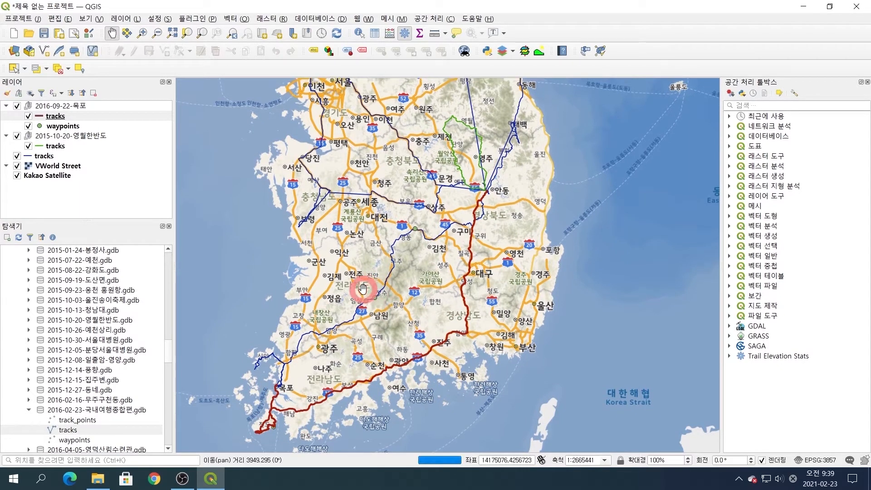
click(58, 127)
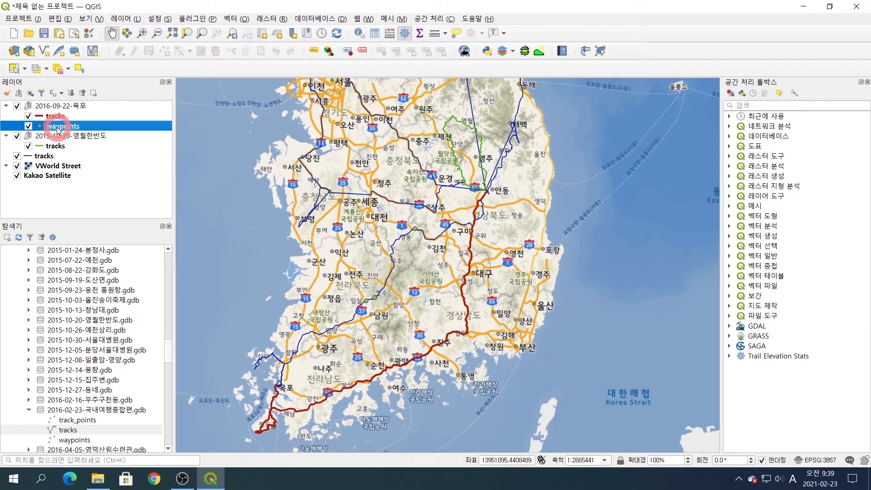
right_click(58, 128)
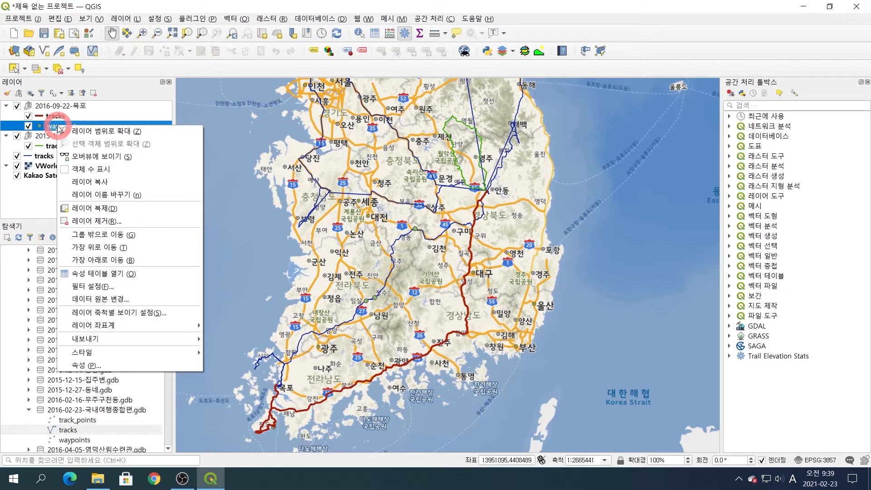
click(99, 249)
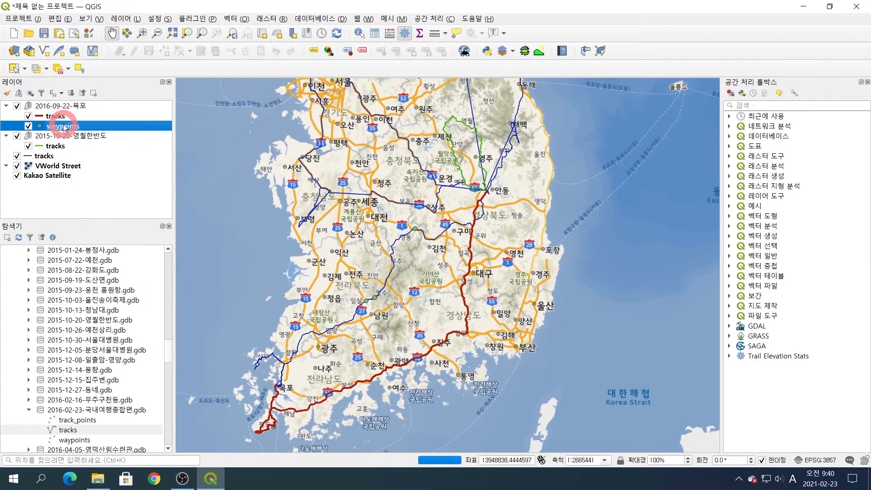
Change the marker fill colour of the 2016-09-22-목포 waypoints layer to red (#f30707)
double_click(61, 127)
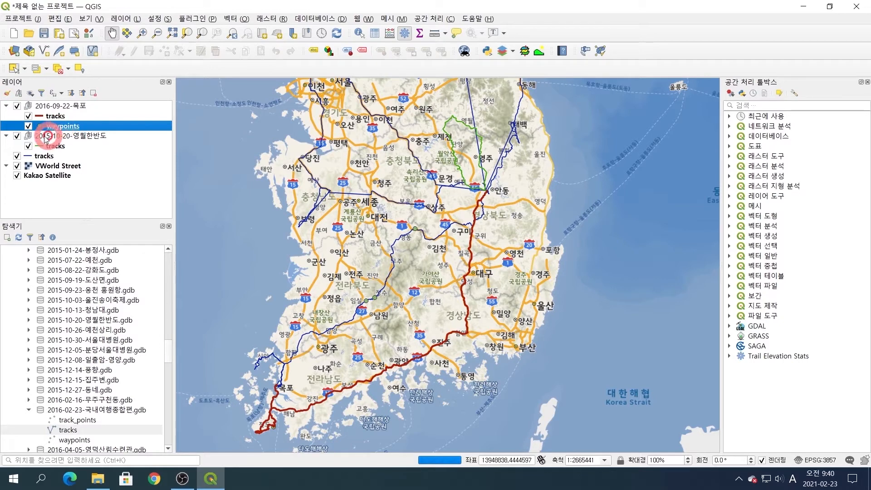
click(556, 191)
click(591, 178)
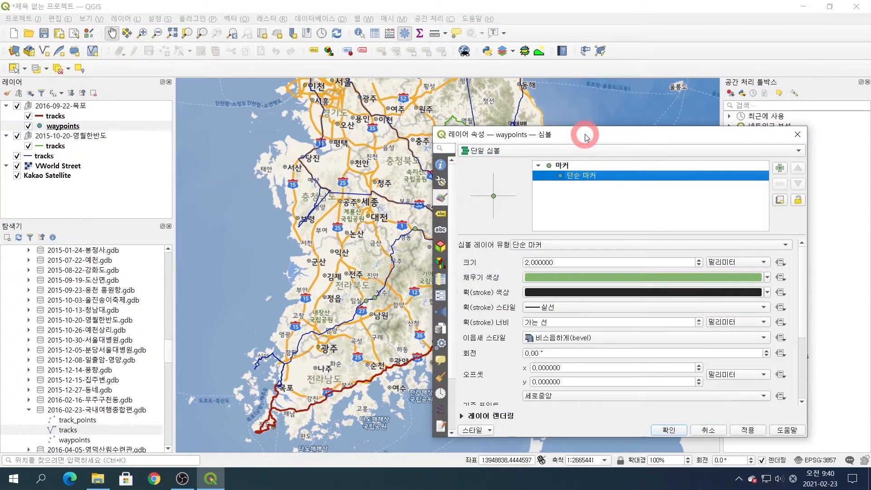
drag(584, 133, 487, 79)
click(501, 222)
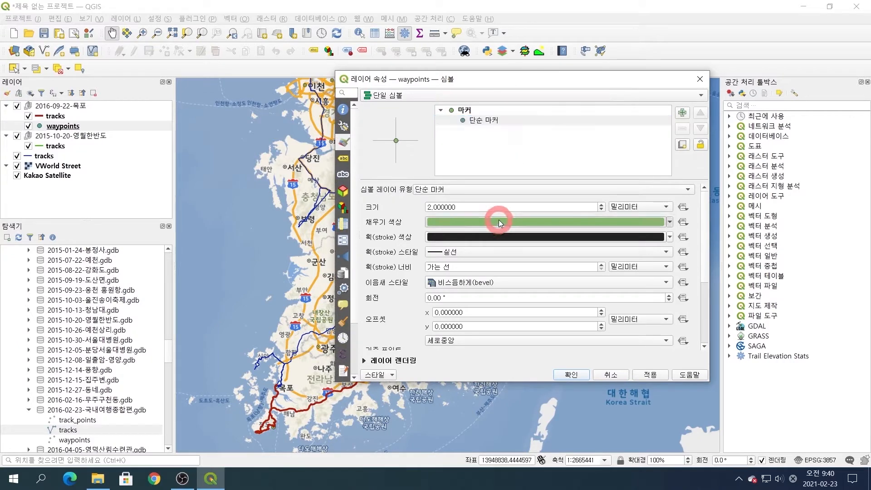
click(350, 294)
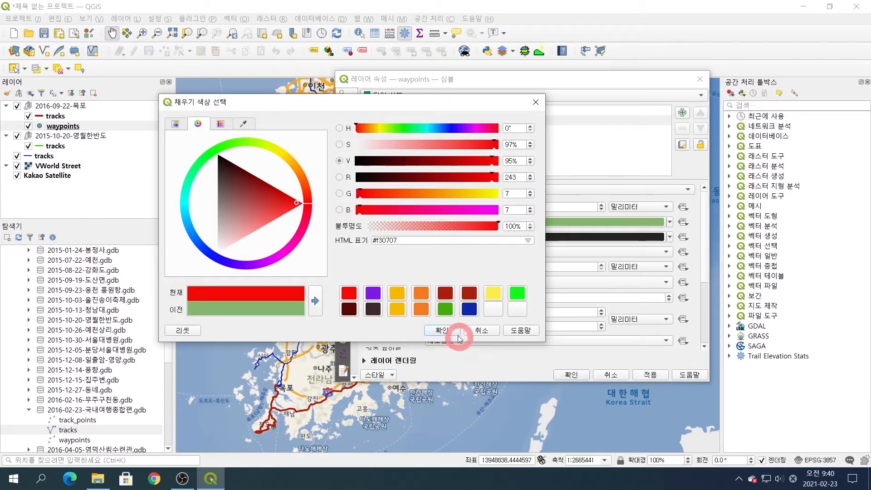
click(442, 330)
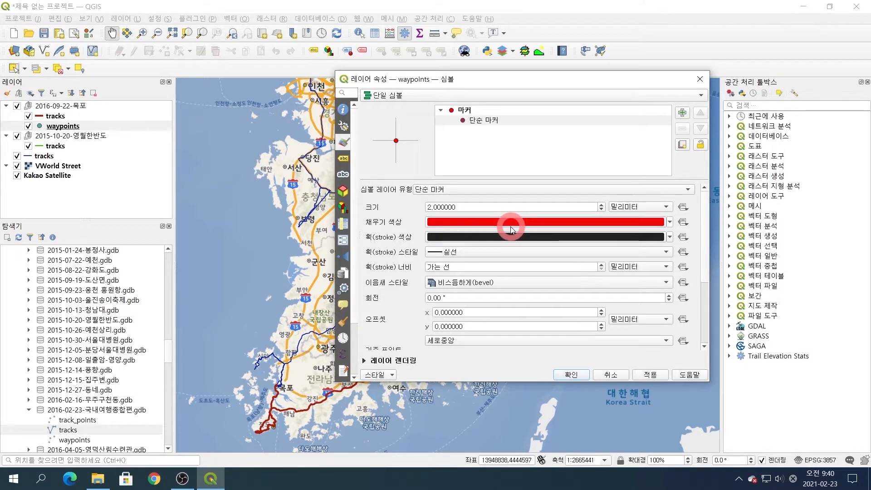
Set the waypoint marker size to 5 millimetres, apply the symbol changes and close the layer properties
drag(488, 205, 382, 208)
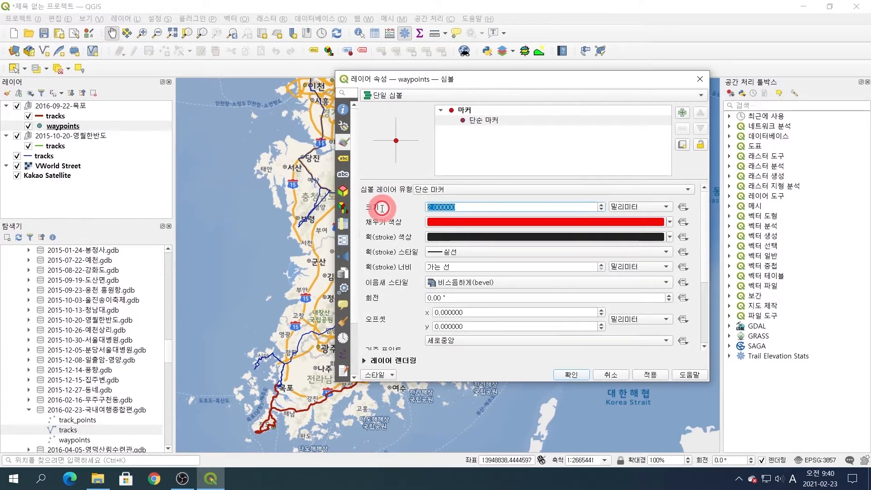
text(5)
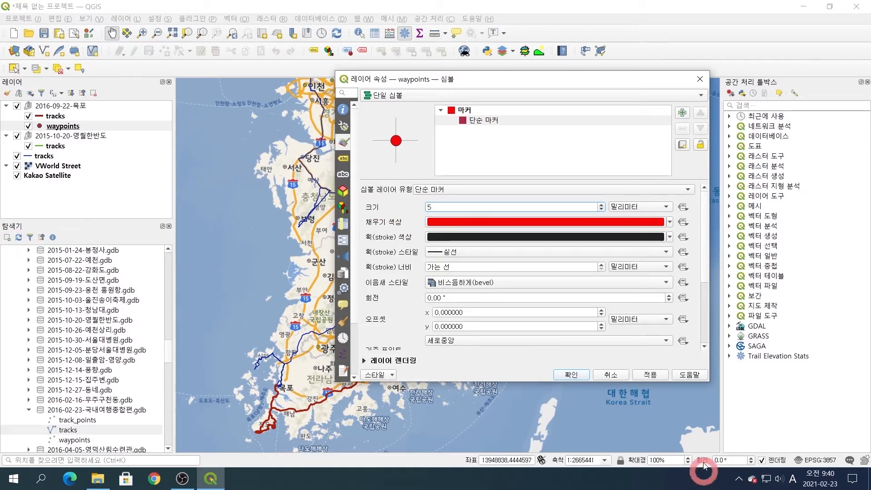
click(649, 374)
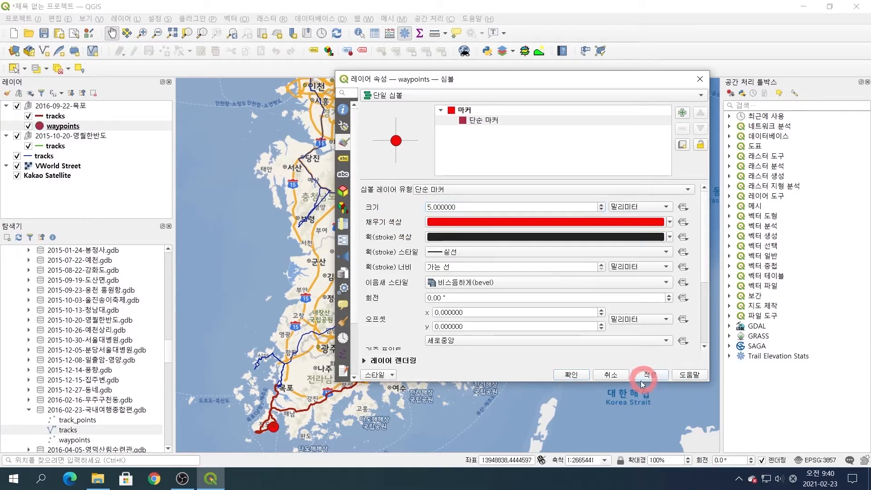
click(580, 376)
Examine the red waypoint markers on the map along the track between 김천 and 남원
scroll(413, 236, up, 5)
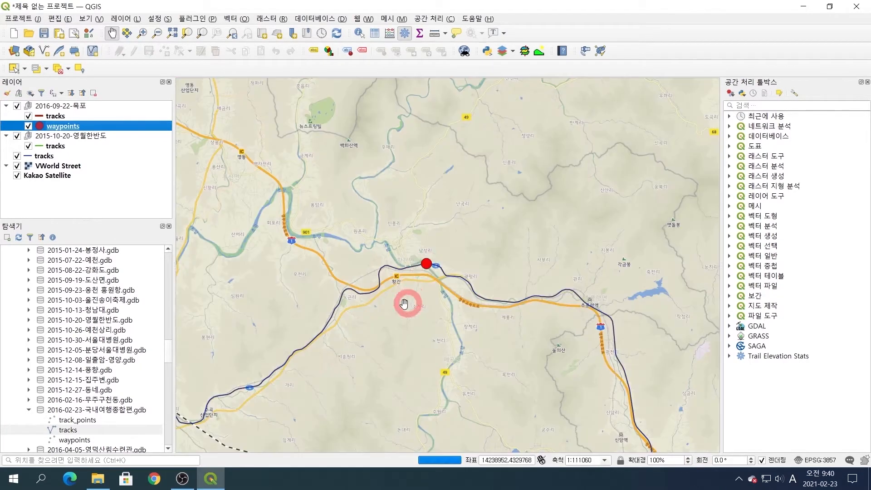
drag(356, 366, 590, 145)
scroll(387, 311, down, 1)
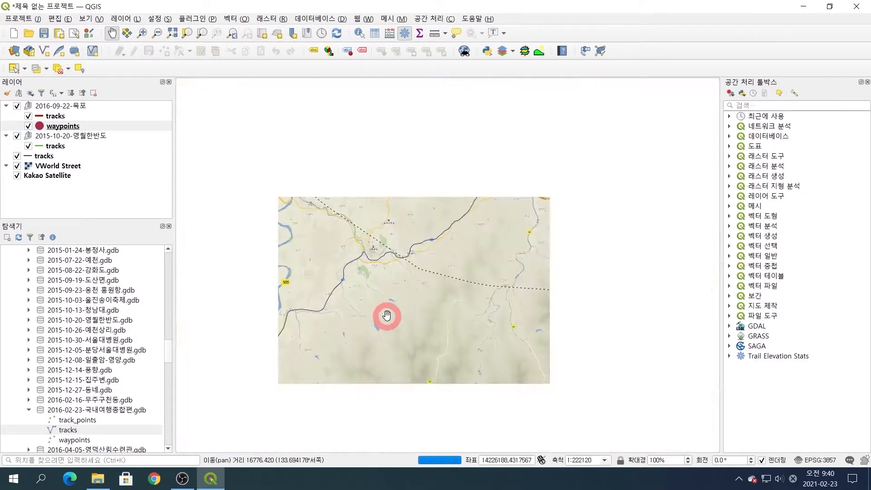
drag(303, 340, 520, 167)
drag(497, 368, 448, 165)
scroll(467, 317, down, 1)
scroll(479, 275, down, 1)
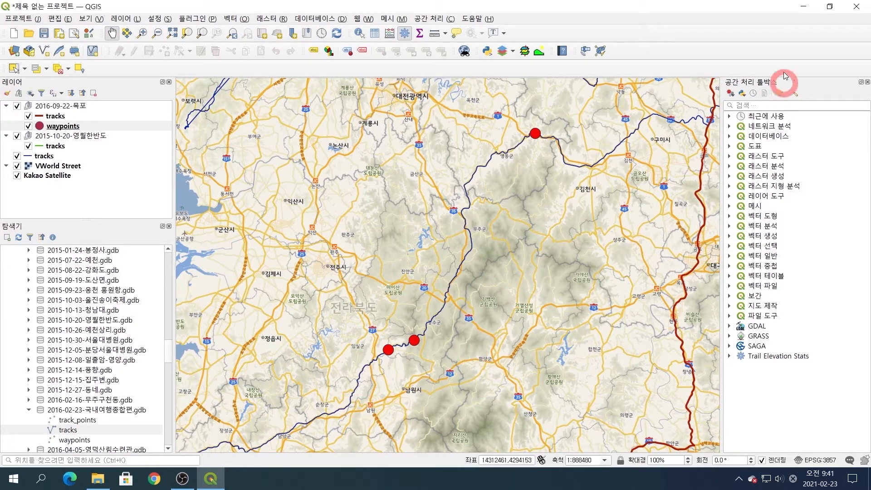
Switch to Excel by opening the 캠핑장.xlsx workbook from the desktop, review its camping spot list and slightly widen column C
click(806, 8)
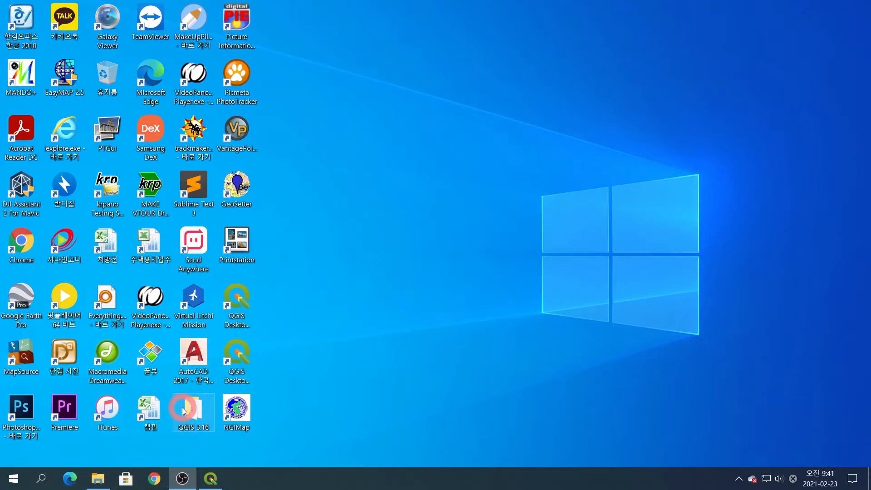
double_click(150, 408)
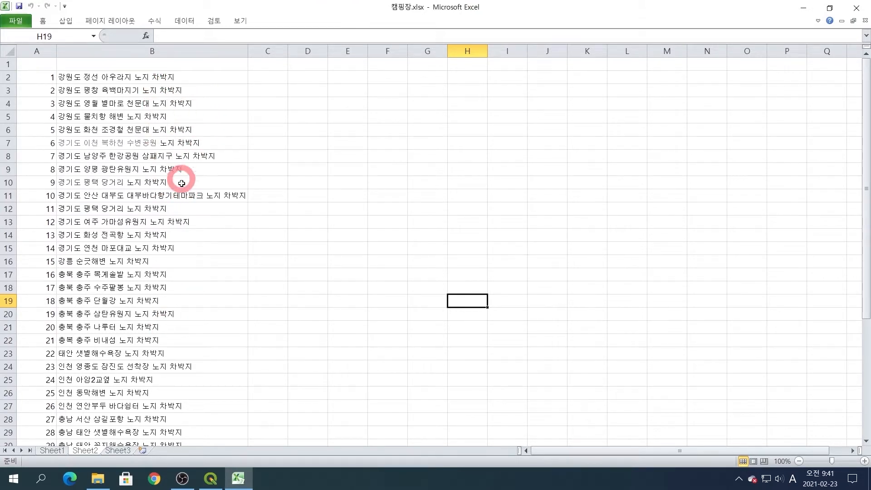
scroll(190, 218, down, 6)
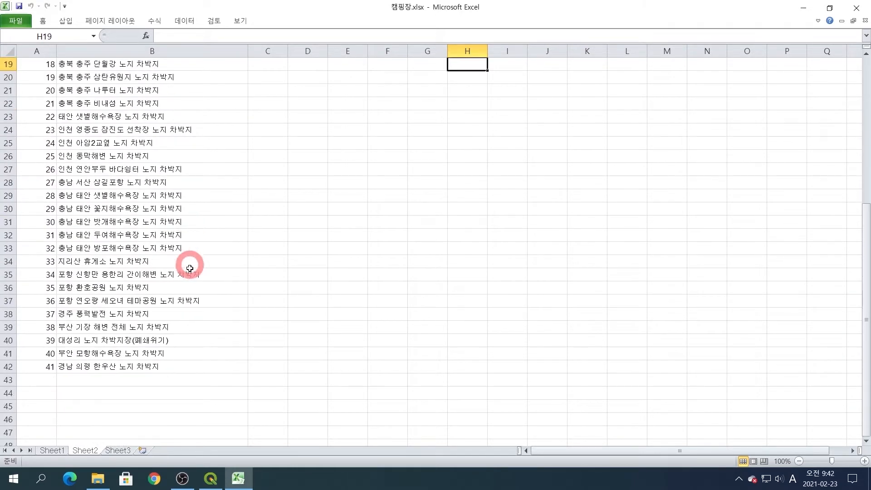
scroll(190, 272, down, 2)
scroll(190, 263, up, 4)
drag(174, 143, 186, 230)
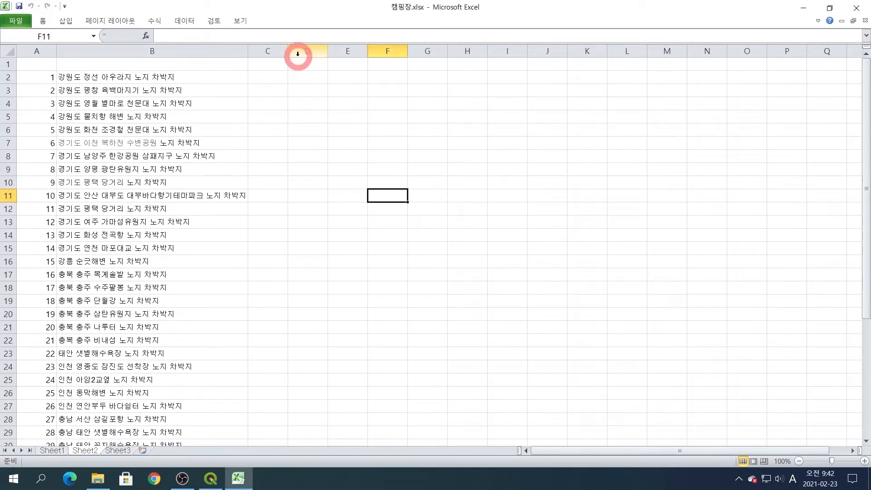
drag(287, 51, 297, 51)
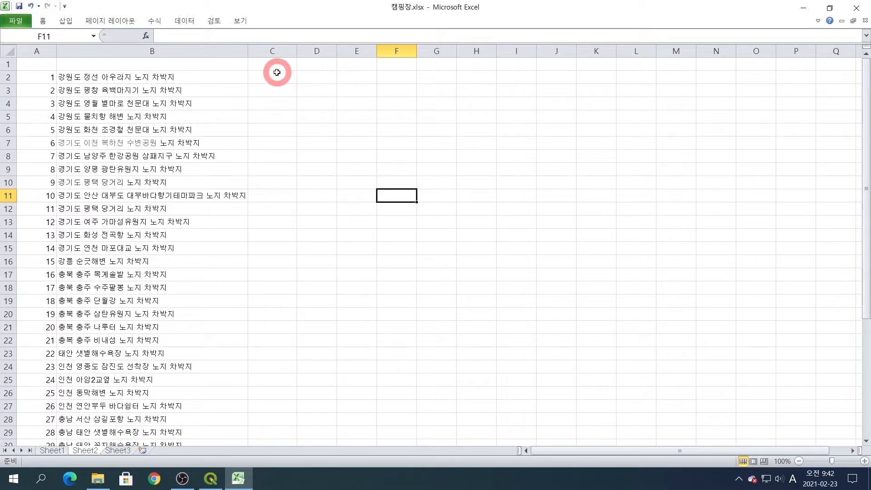
For the first camping spot, look up the address of a point in the 아우라지 park on Naver Map and copy its share URL
click(188, 77)
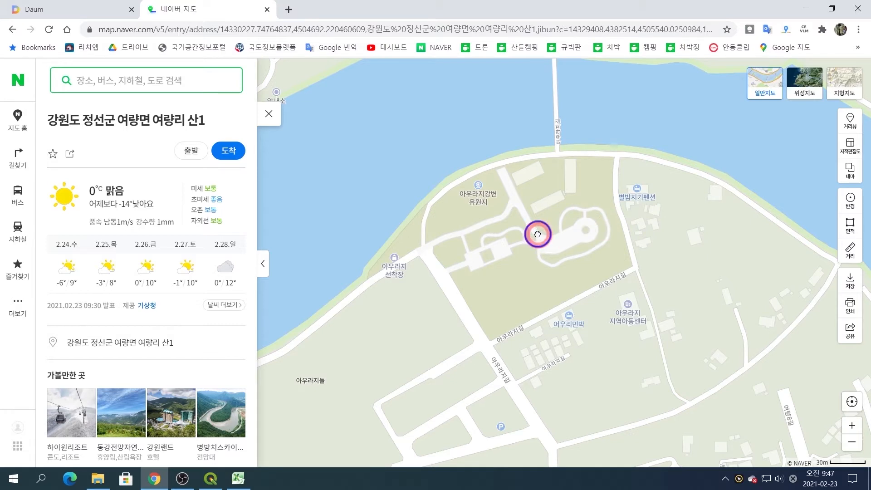
right_click(537, 234)
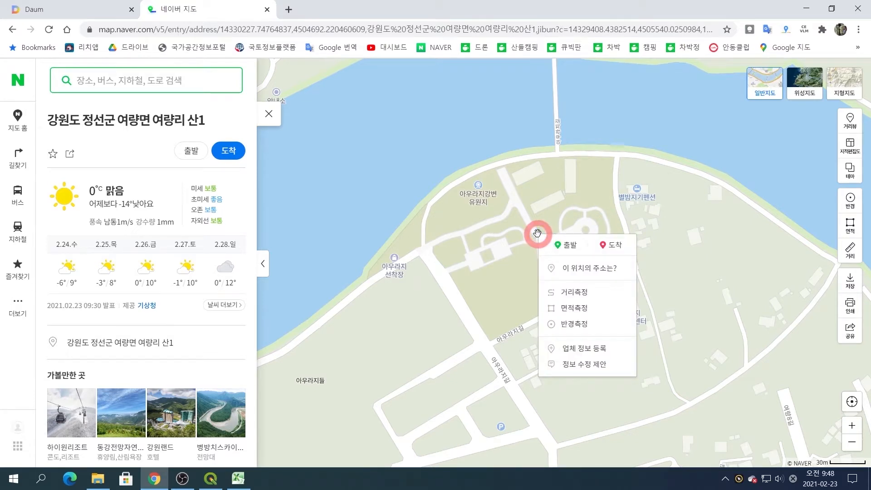
drag(477, 238, 468, 211)
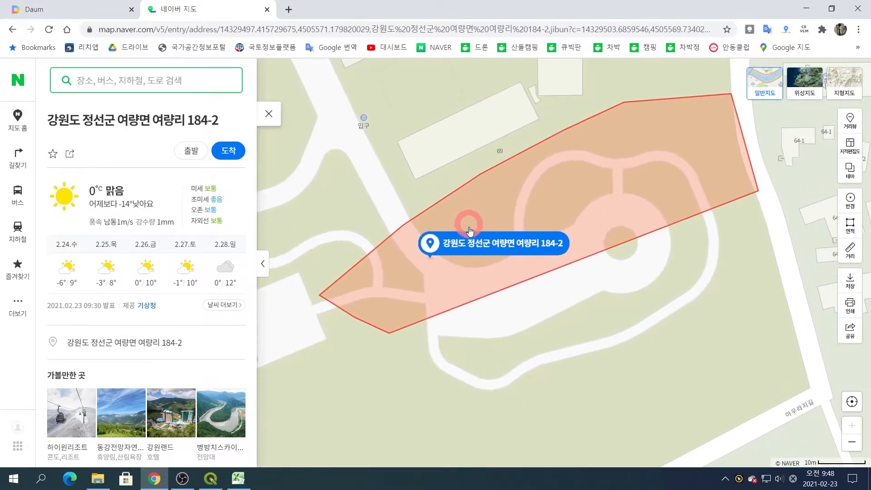
click(850, 328)
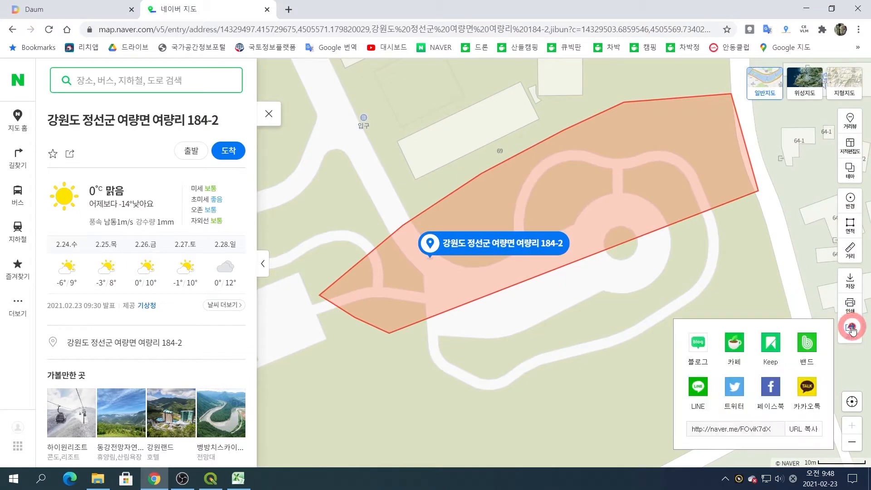
click(808, 431)
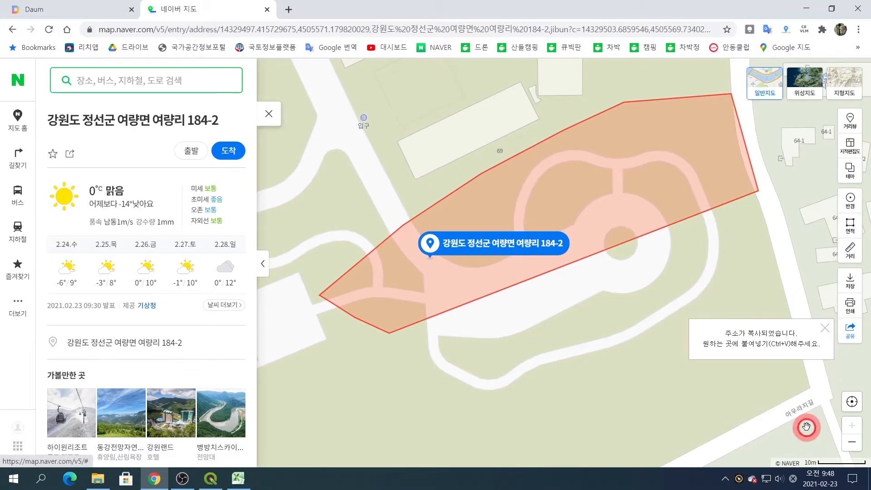
click(238, 478)
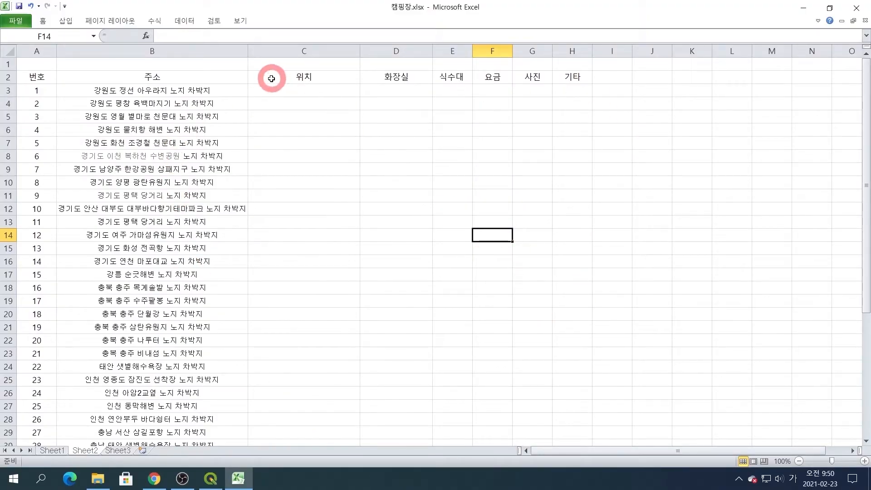
click(273, 94)
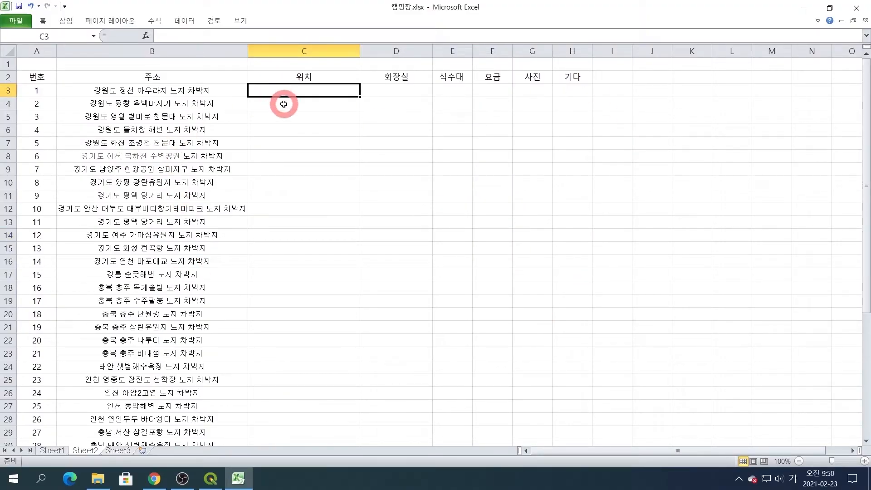
text(http://naver.me/FOviK7dX)
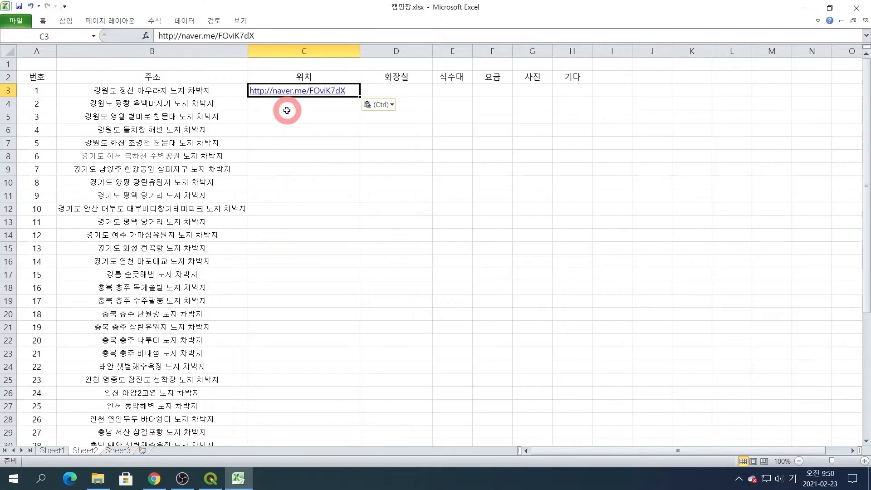
click(409, 90)
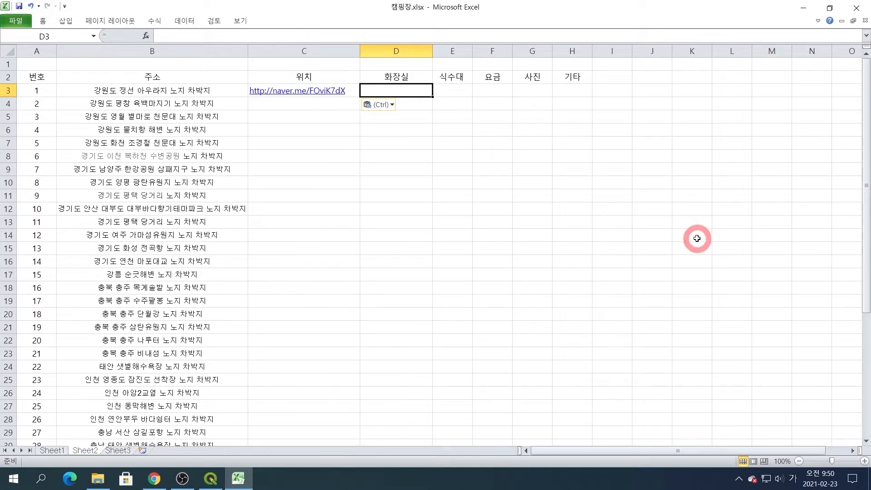
Open the link in C3 to check the location on Naver Map, dismiss the service notice and close the browser
click(303, 96)
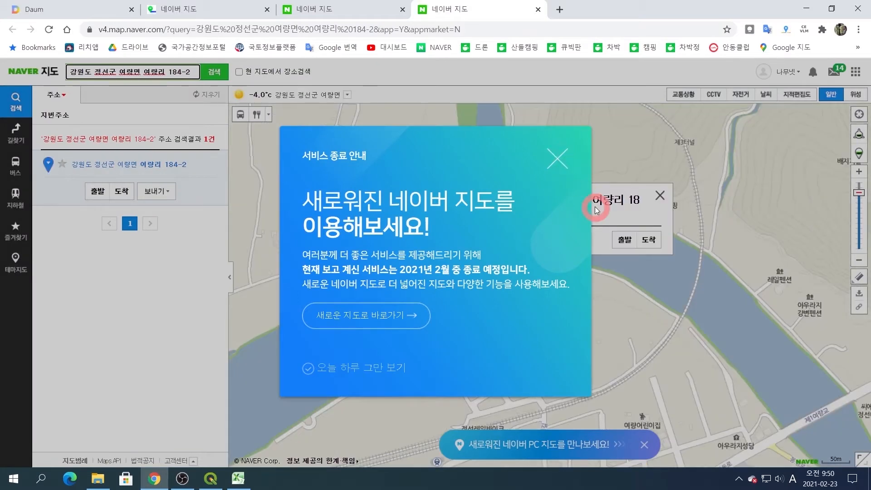
click(560, 159)
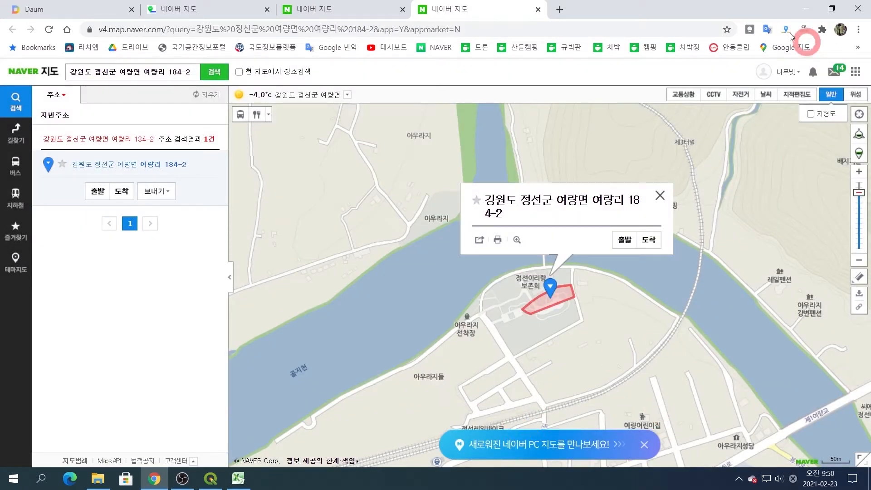
click(857, 9)
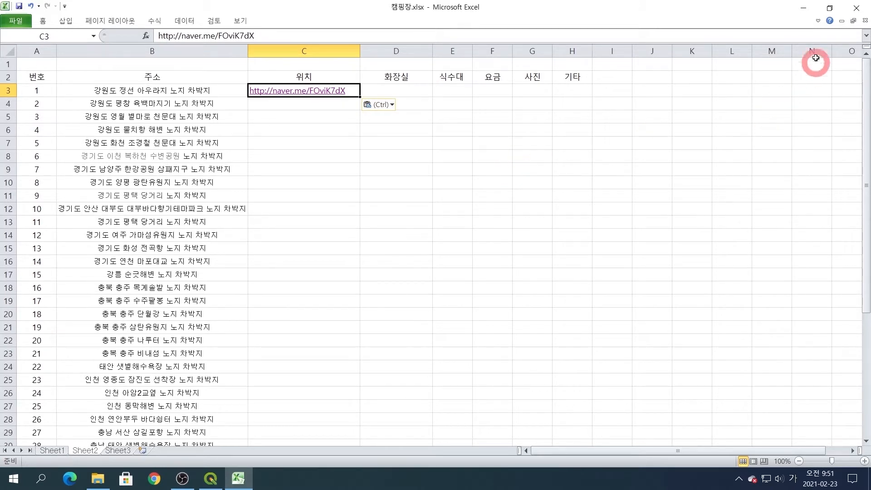
Switch back to QGIS and remove the 2016-09-22-목포 and 2015-10-20-영월한반도 groups and the standalone tracks layer, keeping the base maps
click(803, 8)
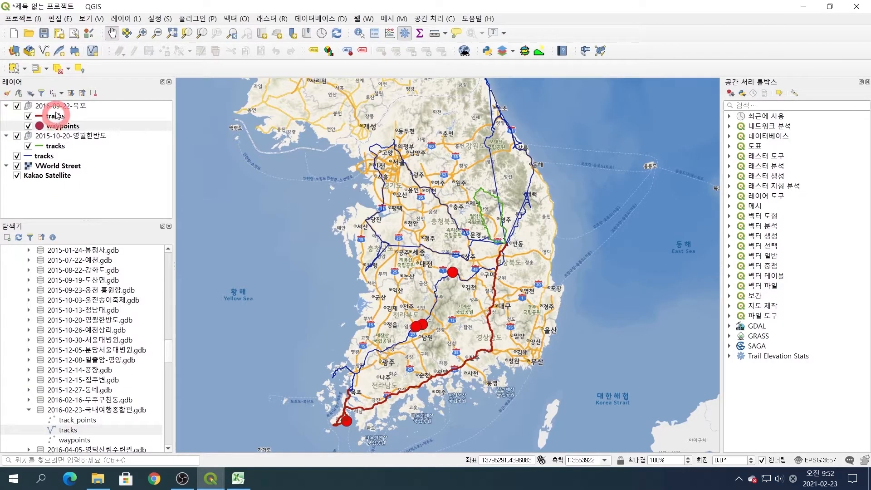
click(54, 106)
shift+click(44, 157)
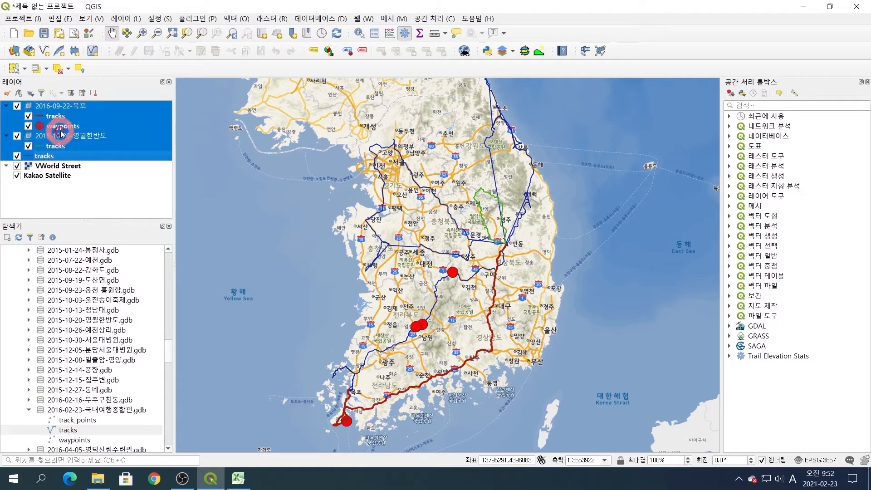
right_click(64, 128)
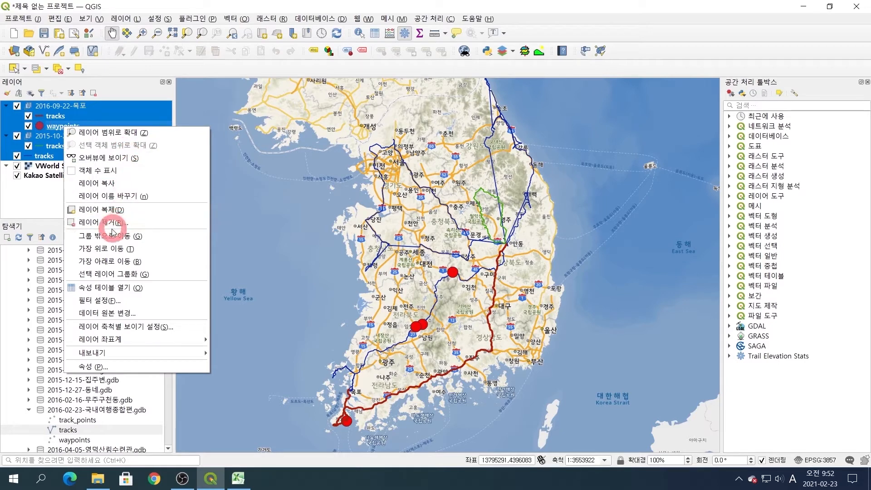
click(107, 222)
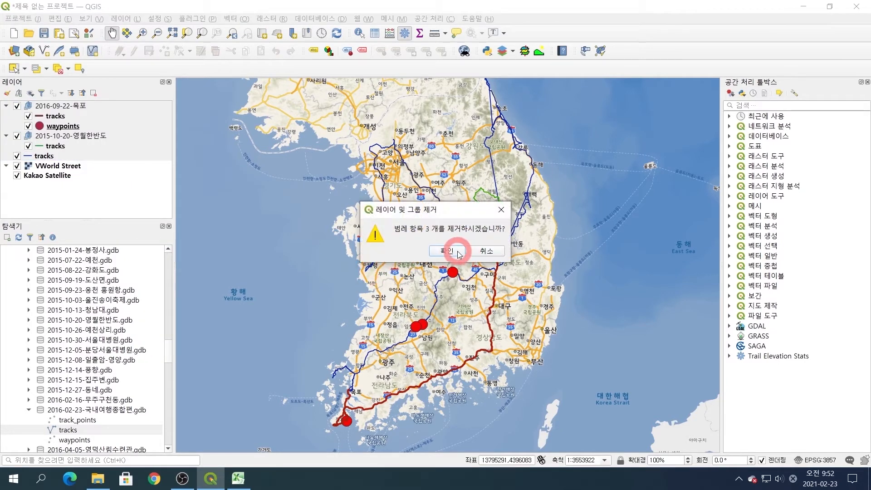
click(446, 252)
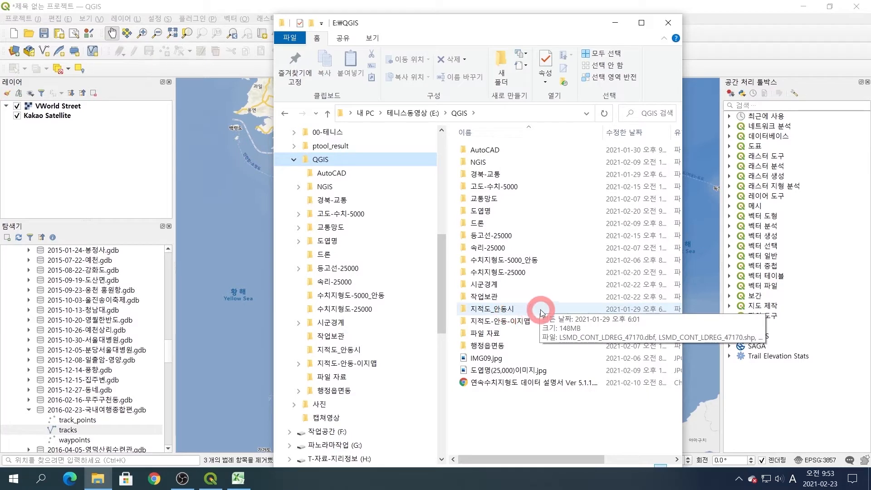
Add LSMD_CONT_LDREG_47170.shp from the E:\QGIS\지적도_안동시 folder as a layer above the base maps
double_click(493, 310)
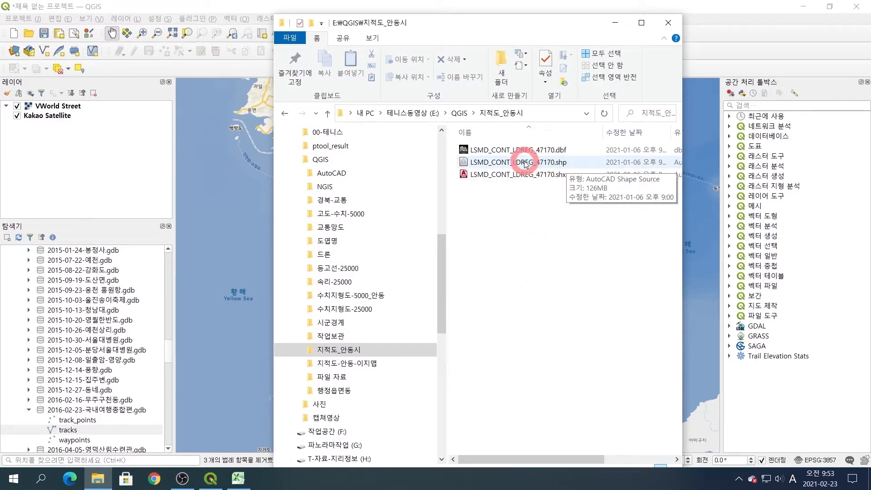
drag(525, 164, 252, 187)
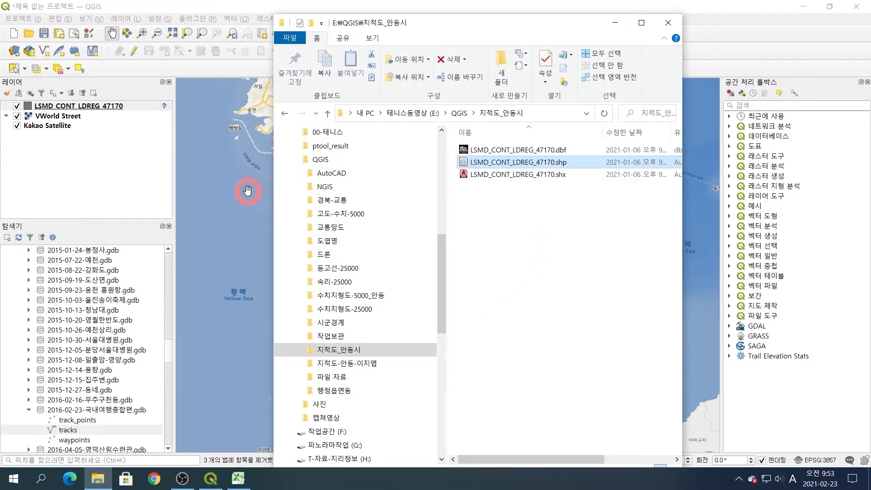
click(615, 22)
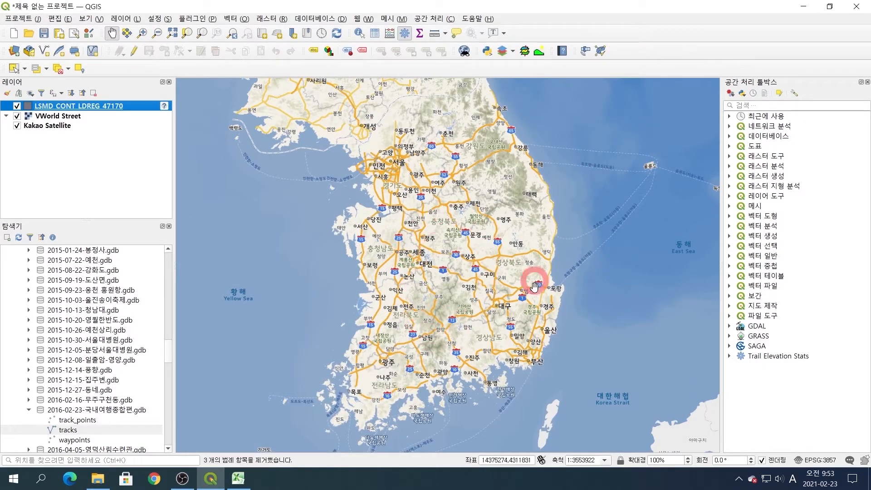
Assign the coordinate system Korea 2000 / Central Belt (EPSG:5181) to the LSMD_CONT_LDREG_47170 layer
click(165, 106)
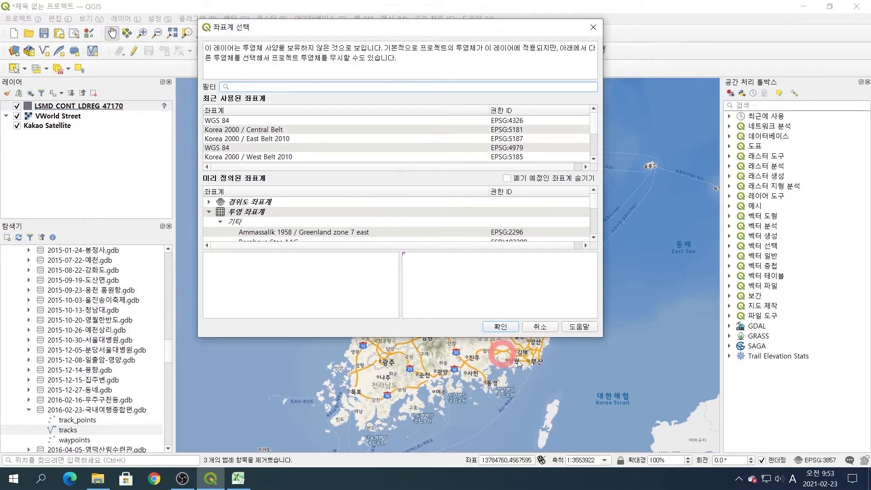
click(517, 132)
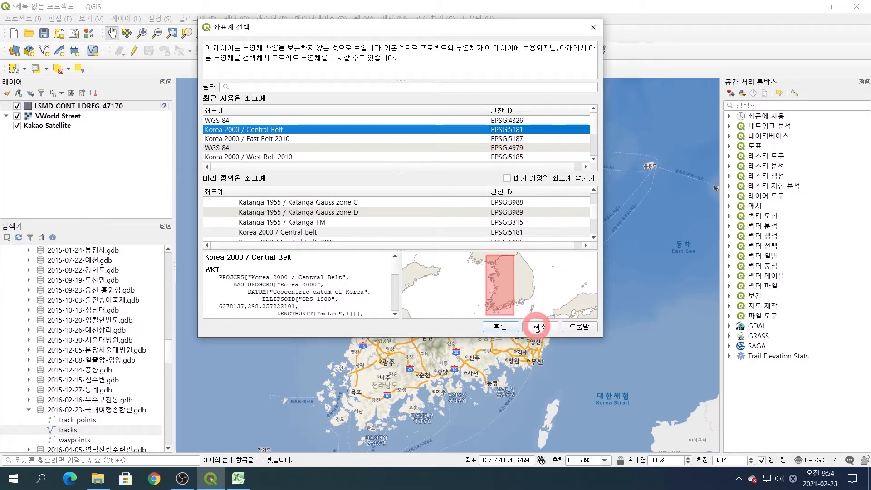
click(500, 327)
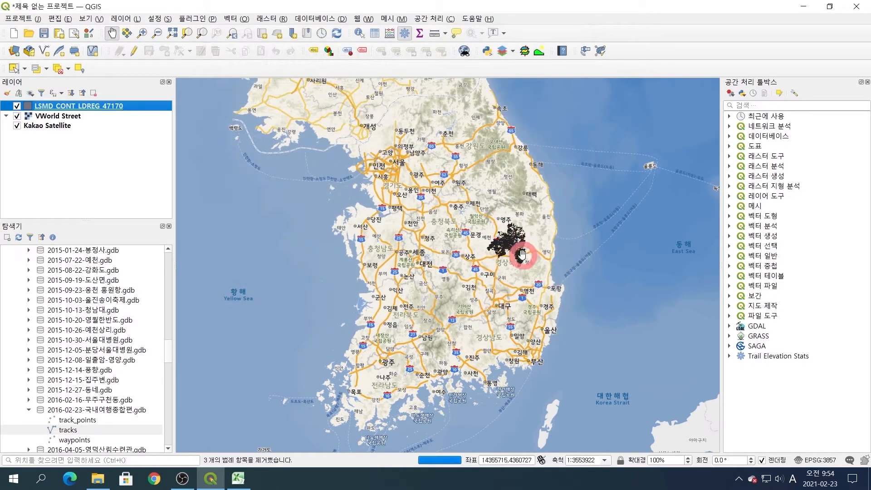
Set the LSMD_CONT_LDREG_47170 layer's symbol opacity to 22.1 % and apply it to the map
click(144, 34)
drag(507, 239, 534, 261)
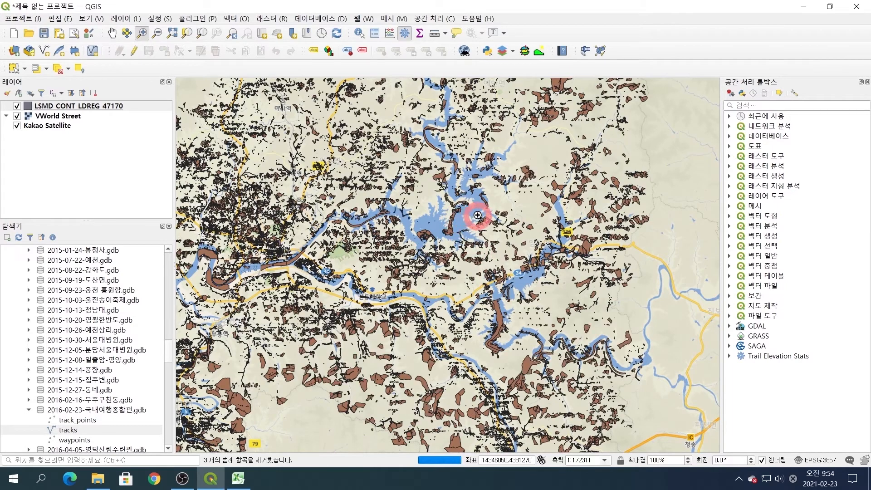
drag(496, 223, 597, 317)
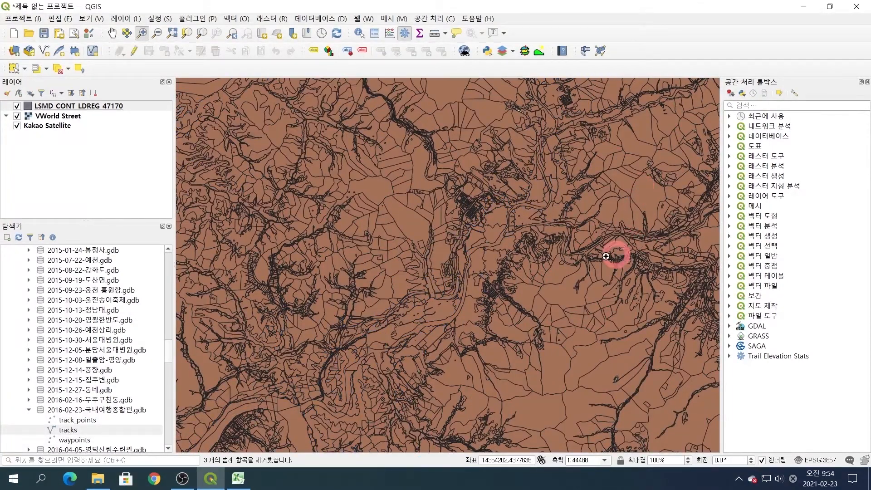
click(101, 108)
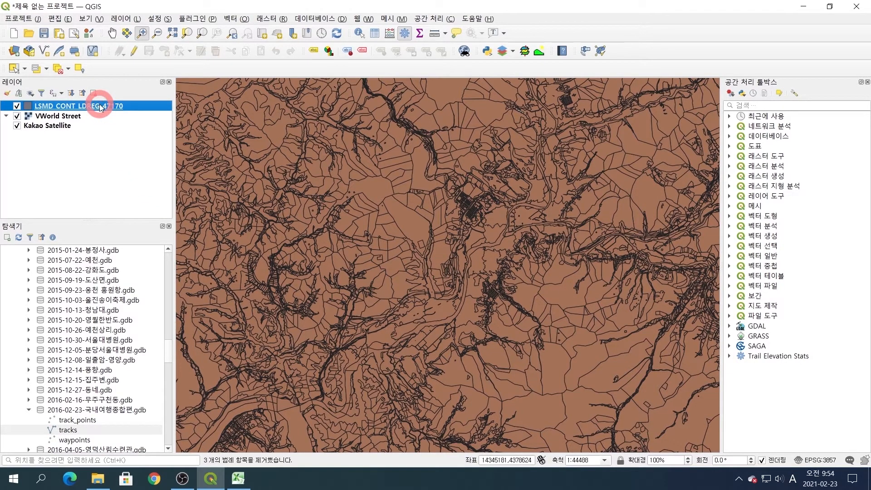
double_click(100, 107)
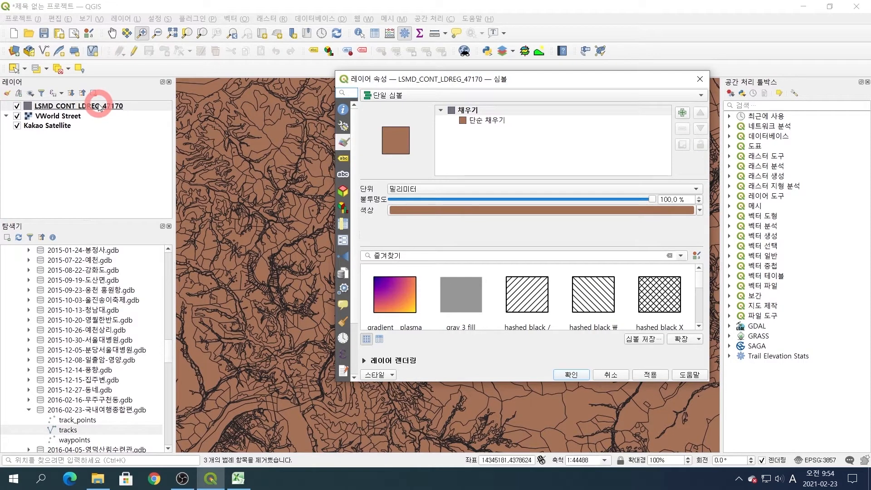
drag(544, 80, 293, 84)
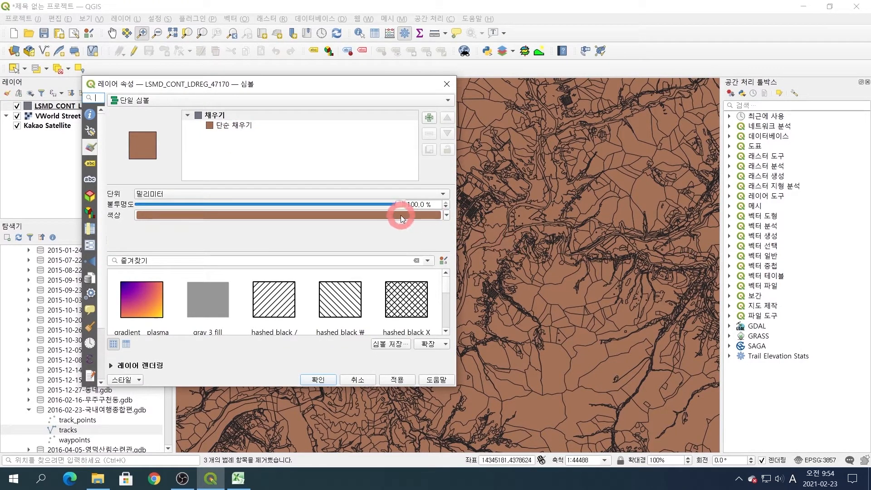
drag(399, 205, 203, 209)
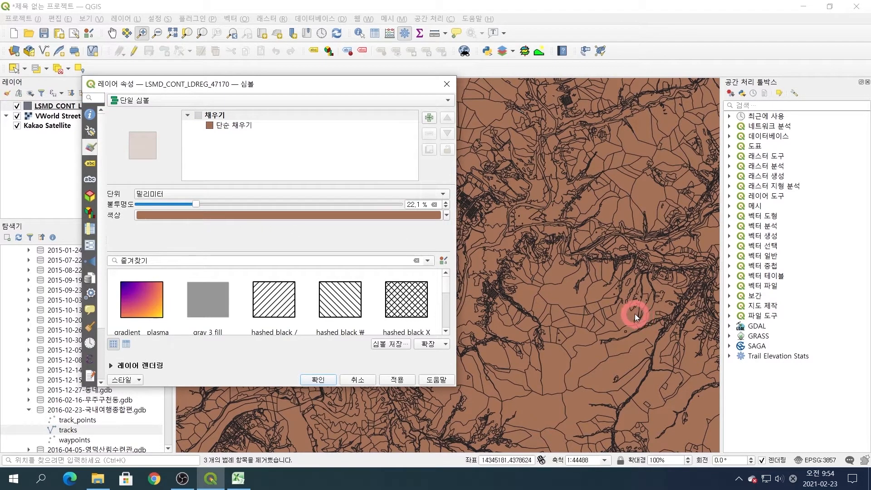
click(401, 384)
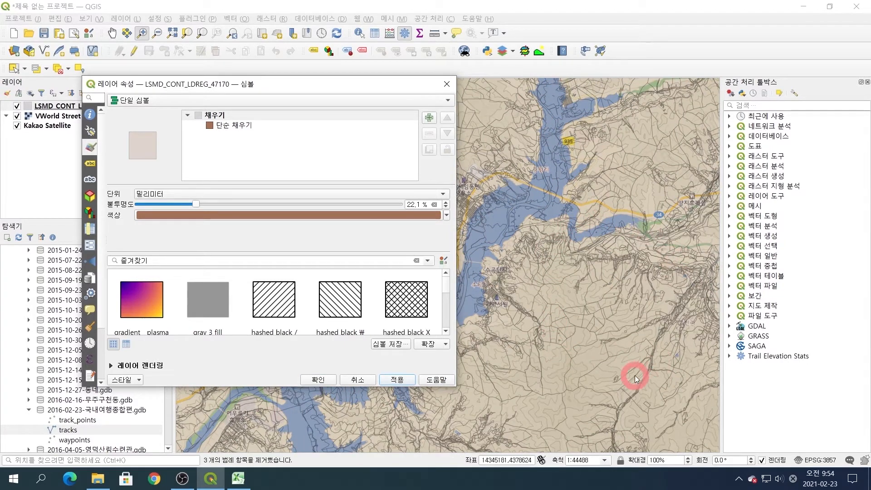
Give the parcel layer's simple fill a red fill colour and the fill style 브러시 없음 (no brush)
click(225, 136)
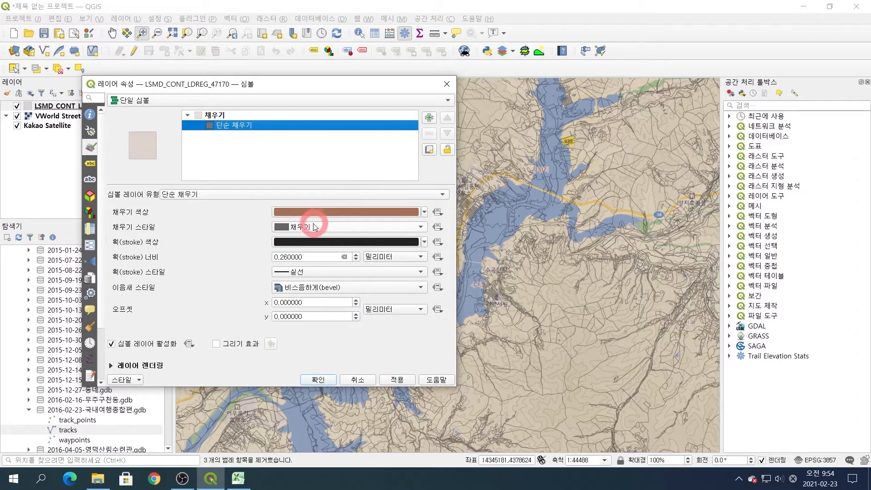
click(314, 228)
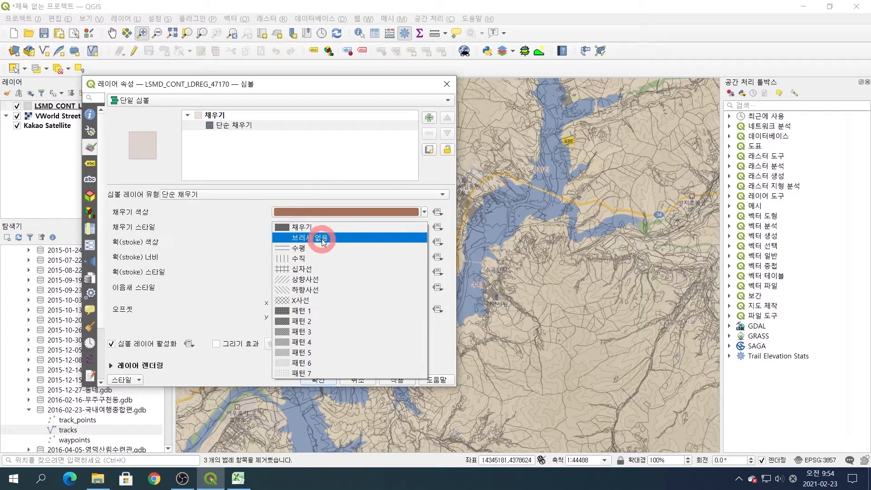
click(320, 238)
Set the parcel outlines' stroke colour to red (#f30707) and apply the symbol settings
click(323, 241)
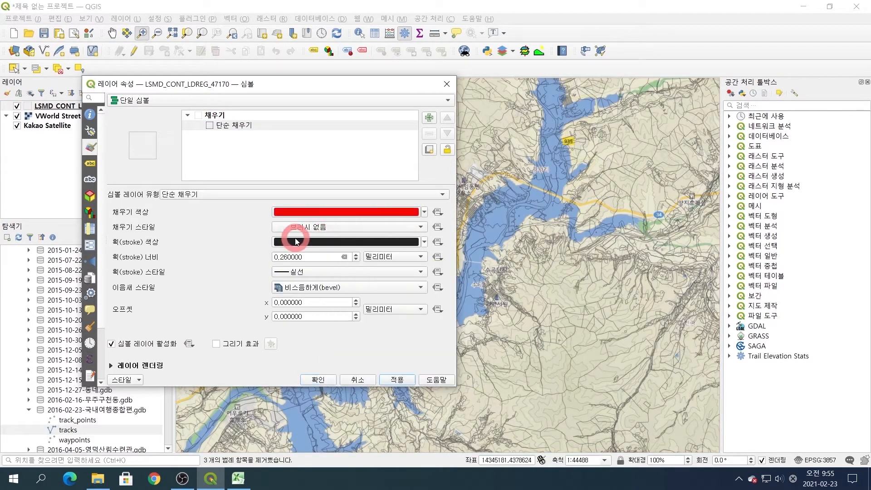
click(349, 293)
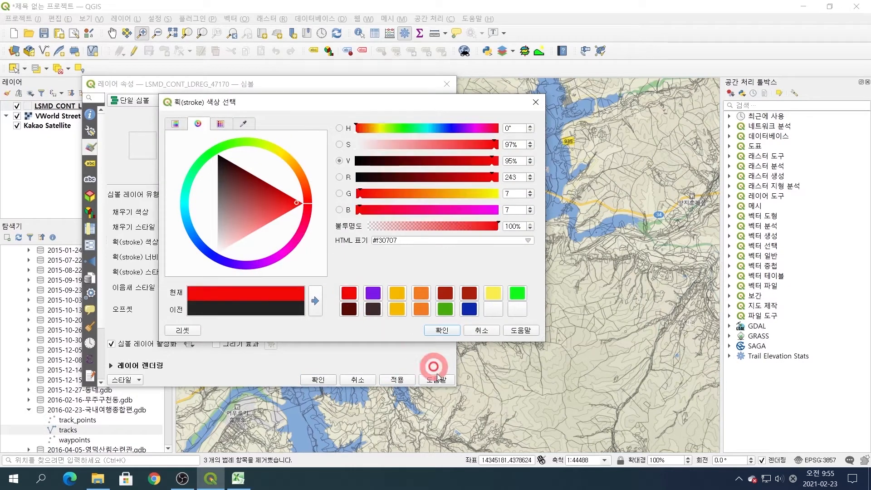
click(442, 331)
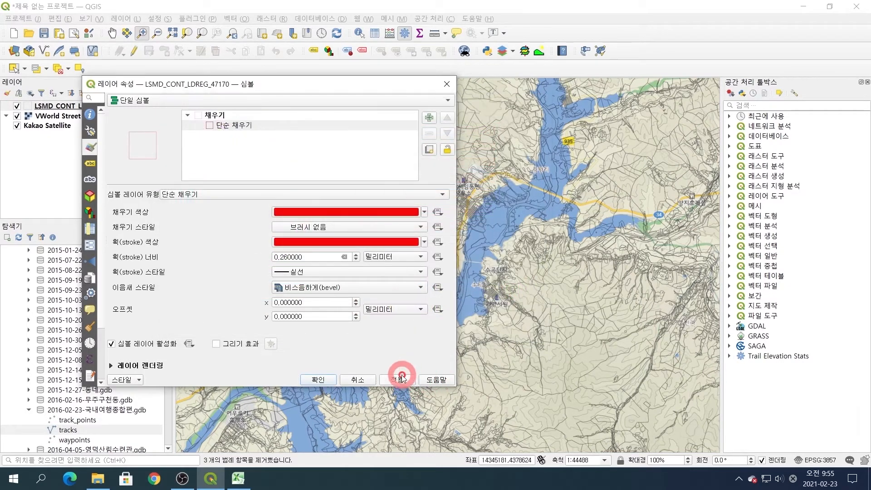
click(399, 379)
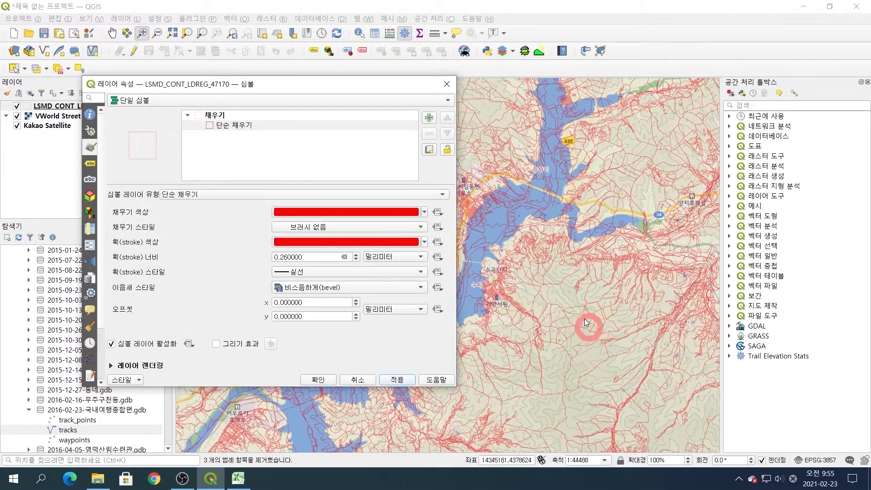
click(319, 380)
Assign EPSG:5174 - Korean 1985 / Modified Central Belt as the LSMD_CONT_LDREG_47170 layer's coordinate system in its source properties
drag(431, 305, 484, 264)
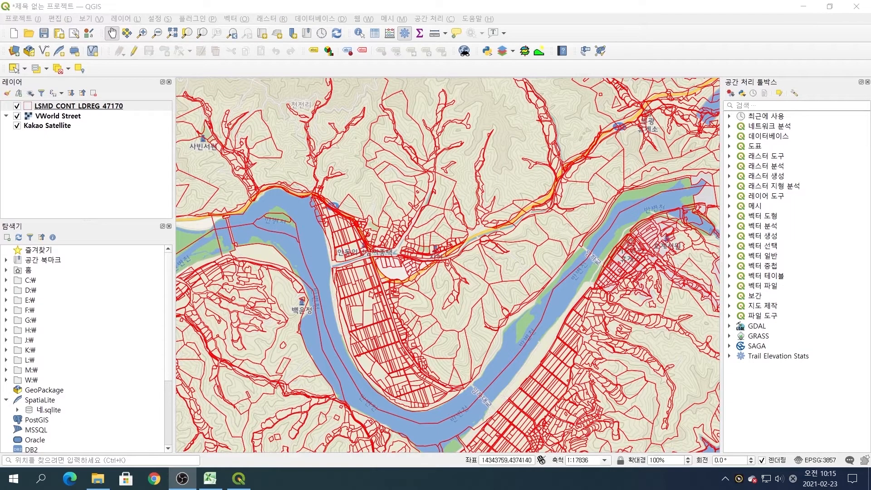
click(93, 107)
double_click(94, 107)
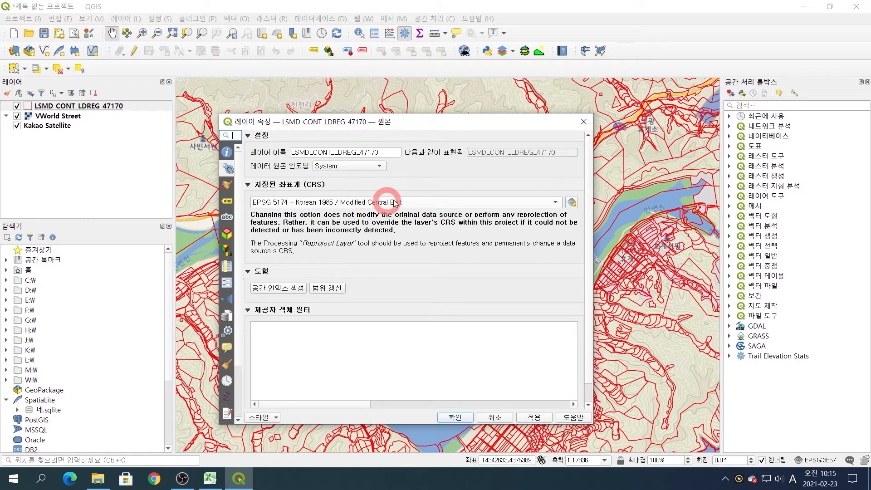
click(571, 200)
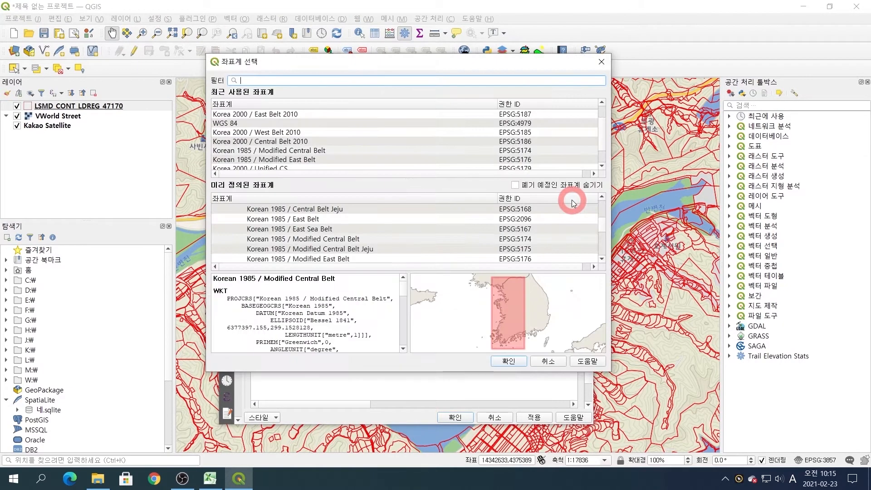
click(507, 360)
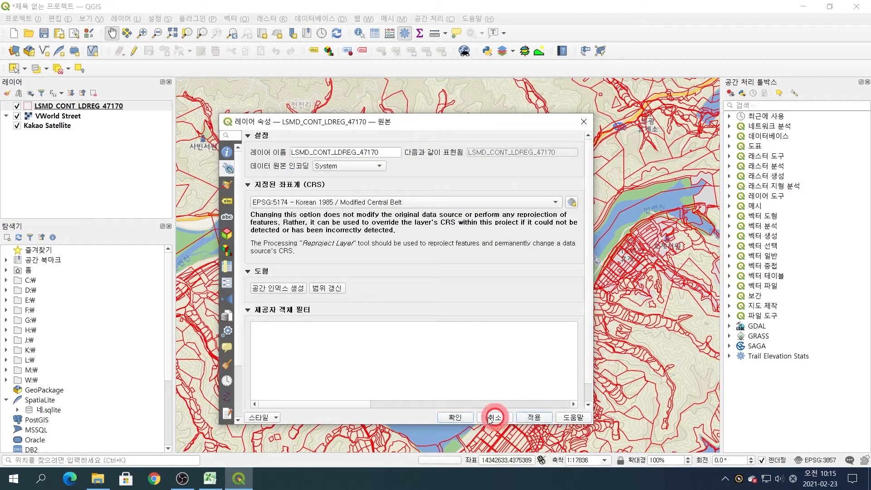
click(452, 419)
click(573, 391)
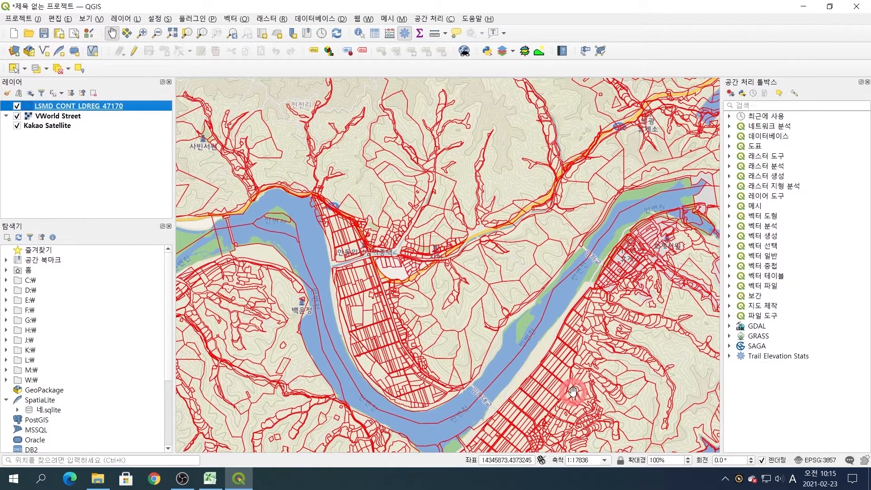
Open the LSMD_CONT_LDREG_47170 layer's attribute table to view the parcel records and undock it as a floating window
drag(444, 358, 479, 196)
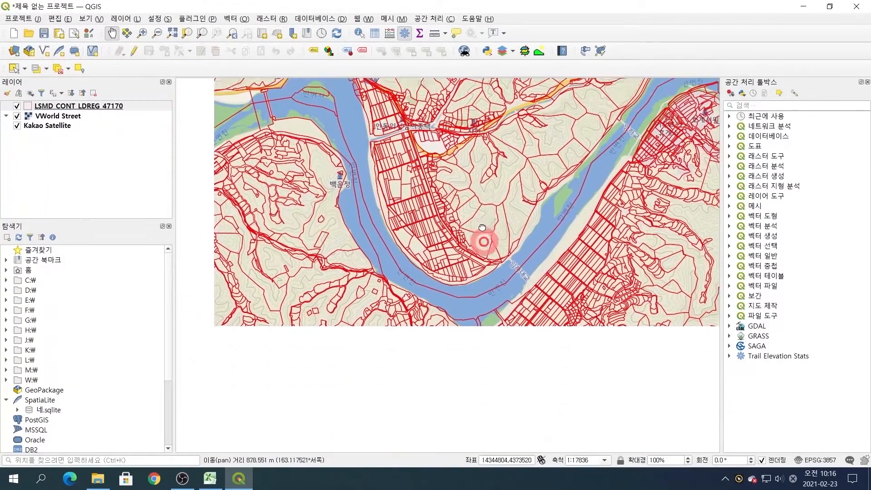
scroll(529, 258, up, 2)
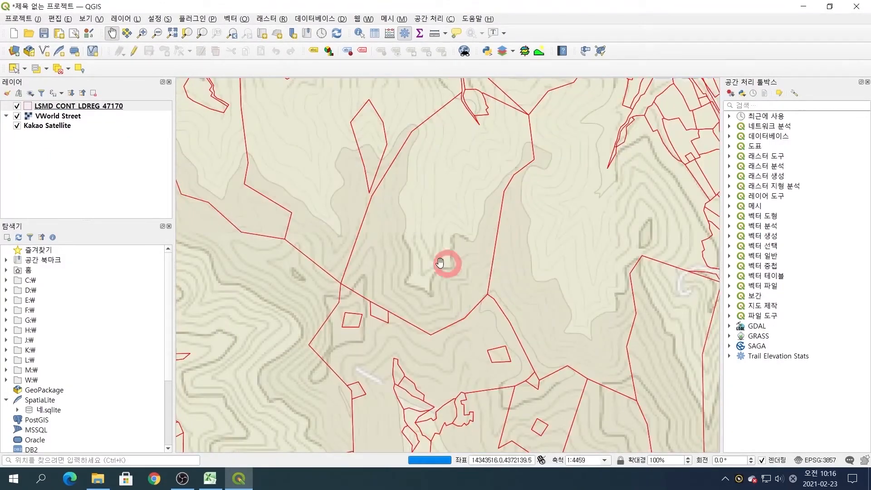
drag(442, 223, 502, 240)
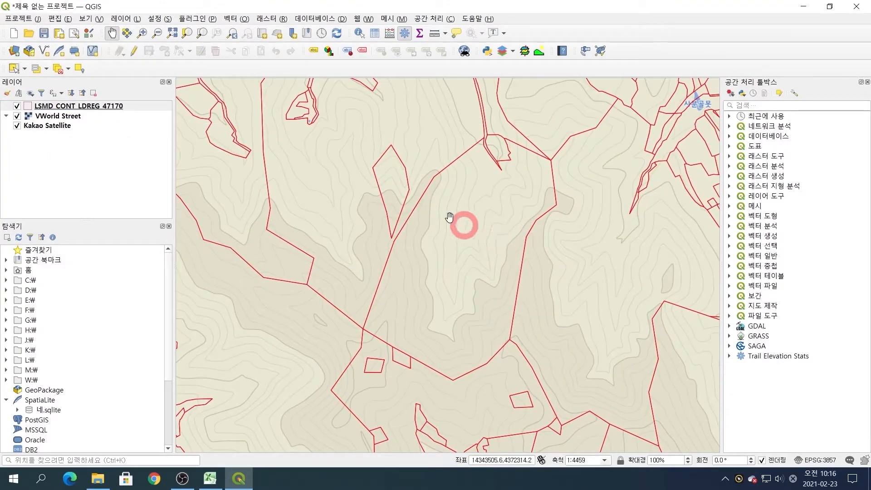
right_click(84, 109)
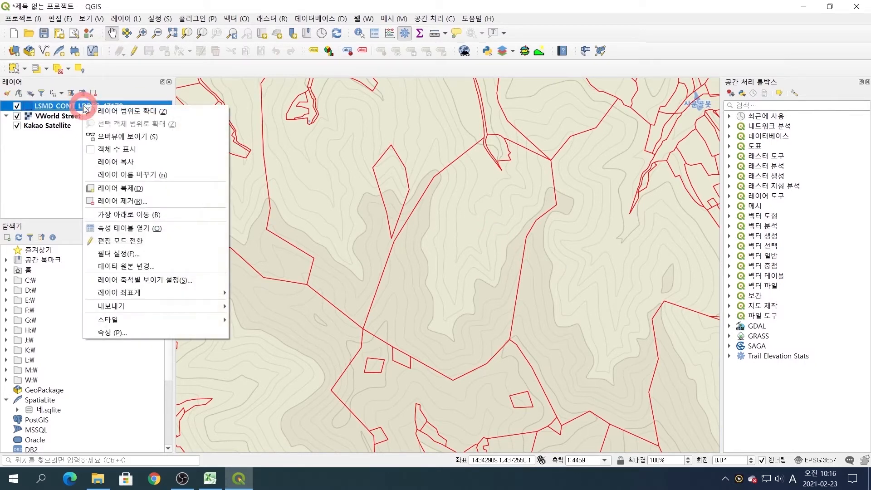
click(123, 231)
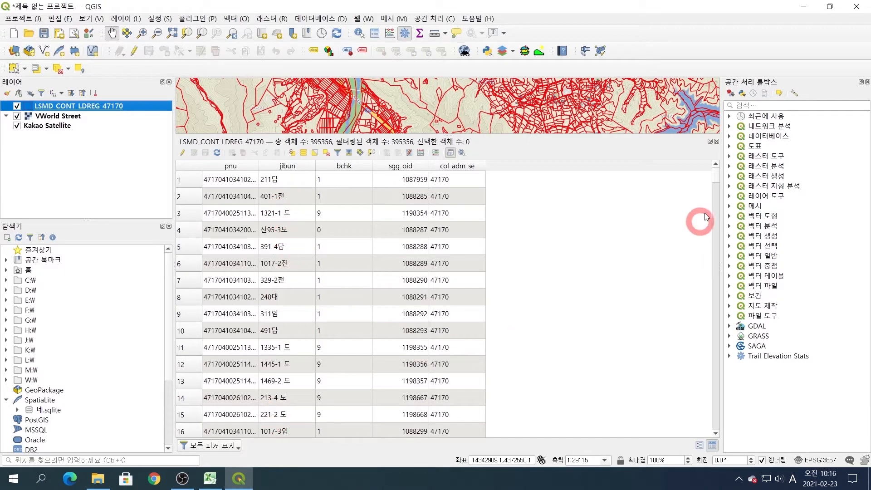
click(711, 142)
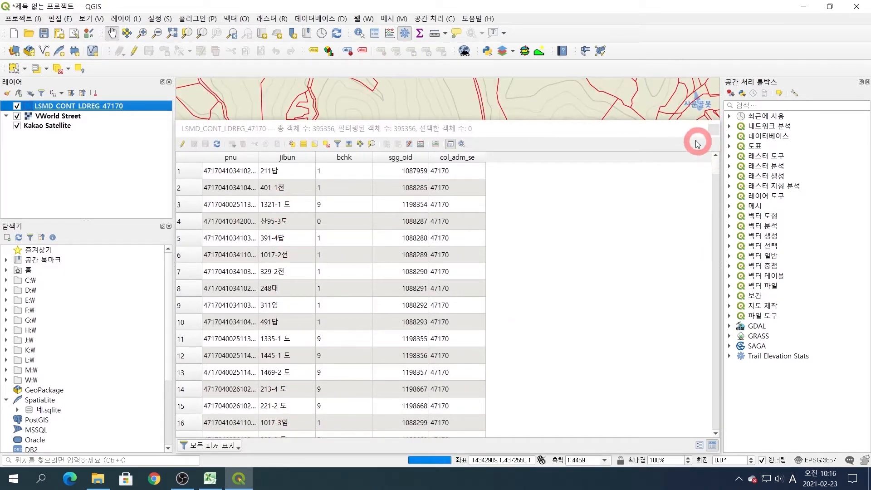
Narrow the floating attribute table and place it over the map's edge, then hide the processing toolbox panel
drag(676, 136, 600, 136)
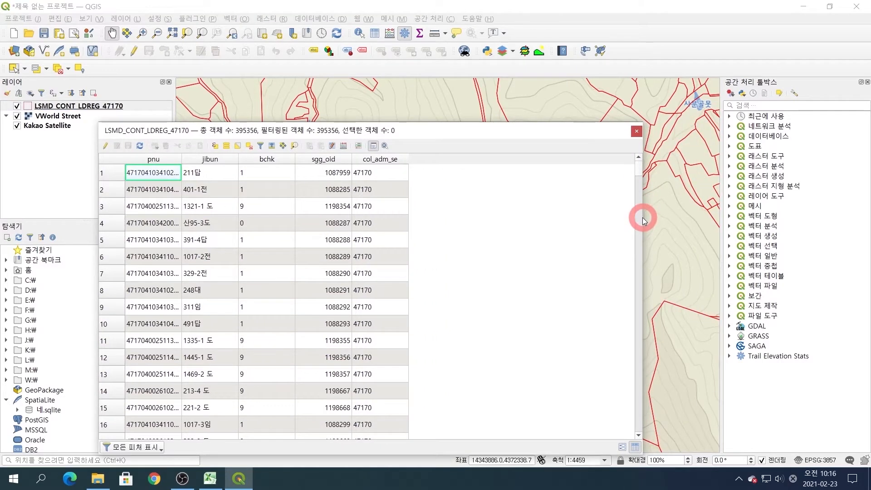
drag(643, 217, 273, 240)
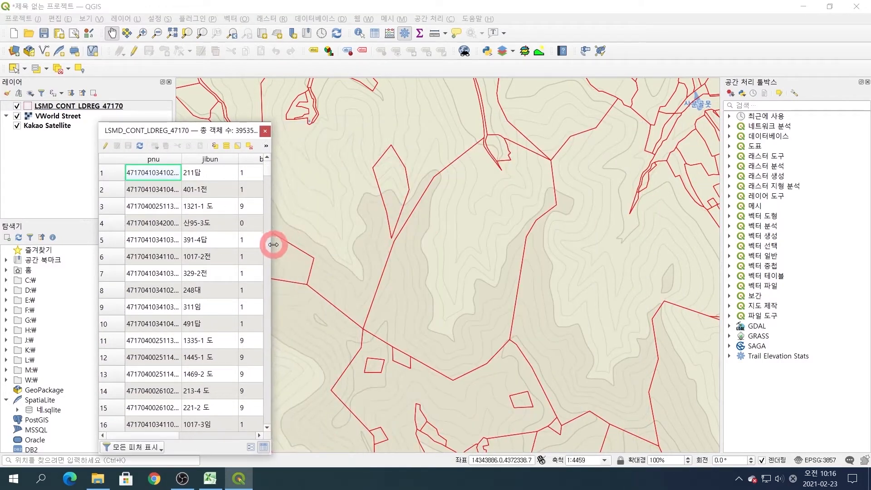
drag(179, 128, 266, 145)
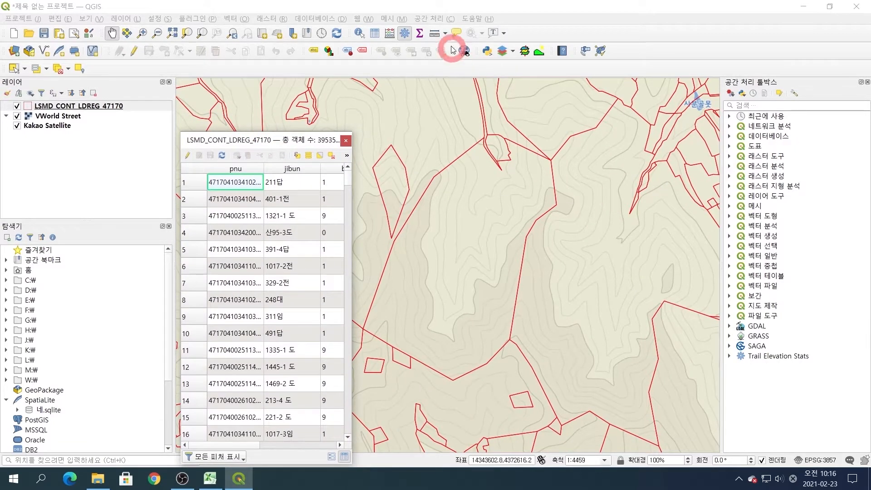
click(404, 34)
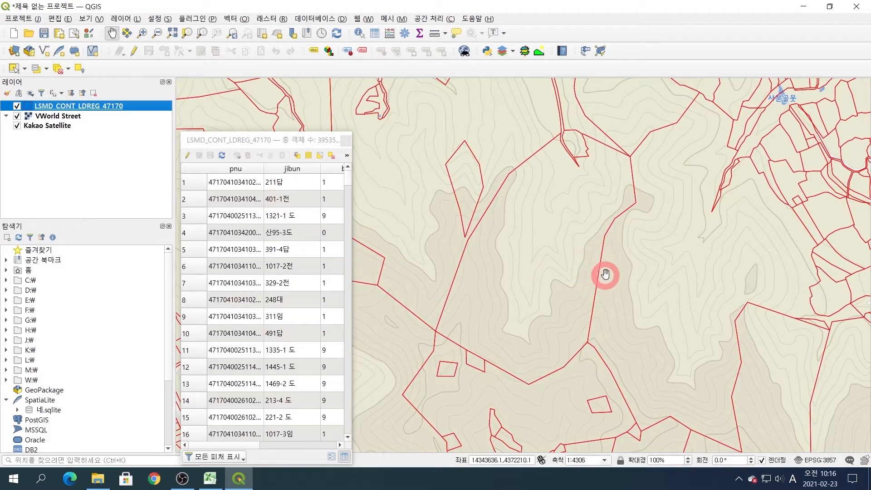
Open the LSMD_CONT_LDREG_47170 layer's properties and switch its labelling to 단일 라벨 (single labels)
click(72, 105)
double_click(73, 105)
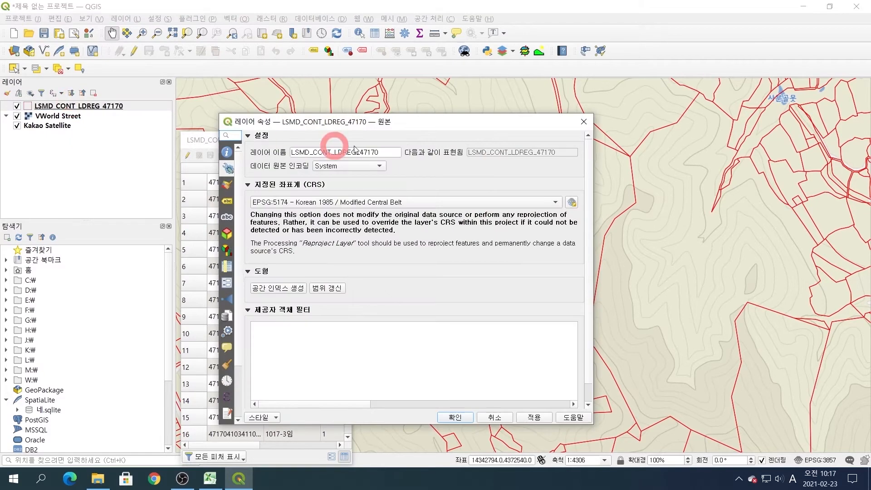
drag(444, 121, 672, 99)
click(456, 161)
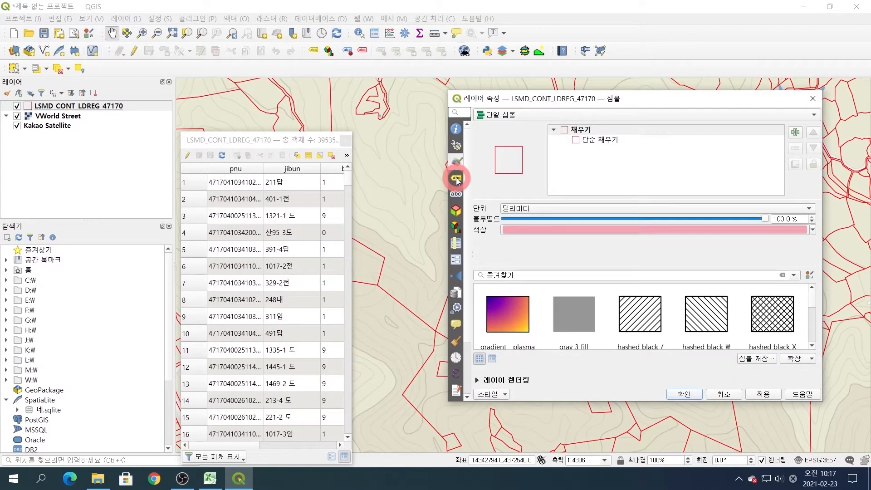
click(455, 178)
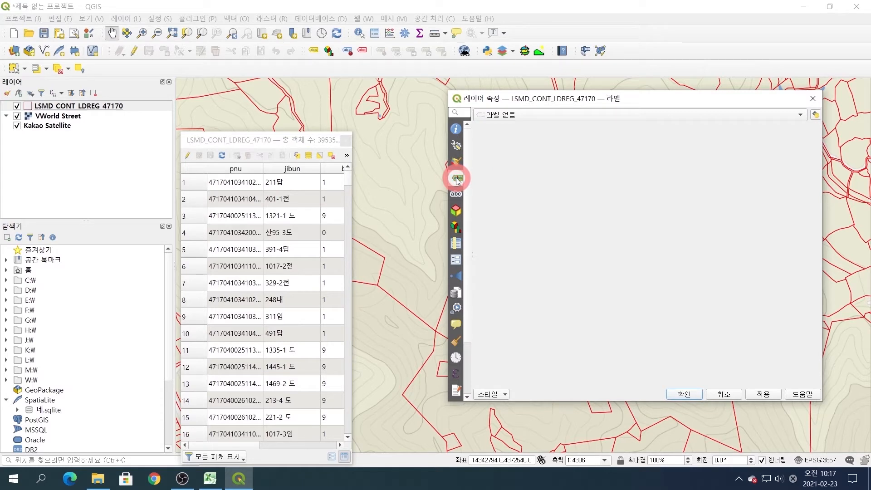
click(520, 116)
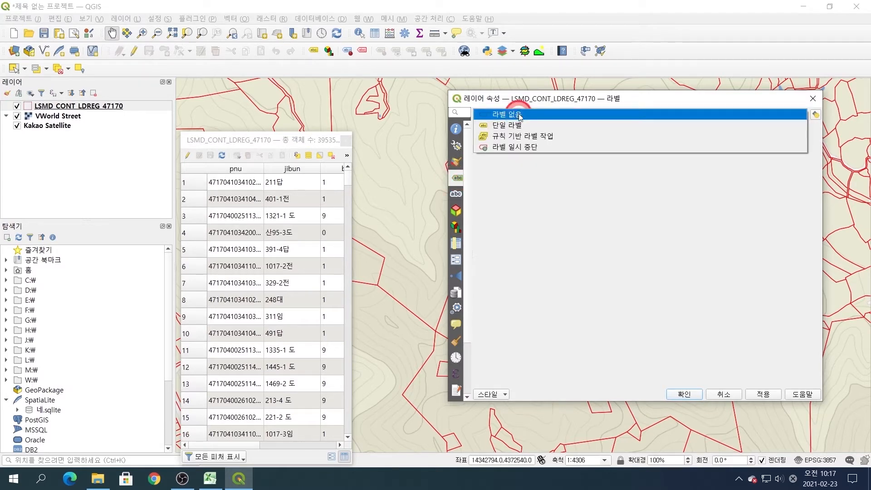
click(517, 127)
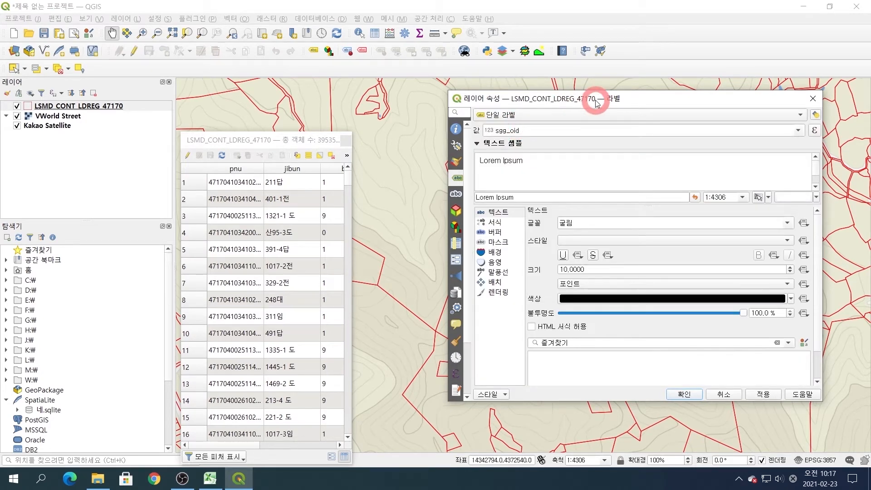
Use the jibun field as the parcel label value, apply it, and confirm the layer properties
drag(595, 103, 515, 91)
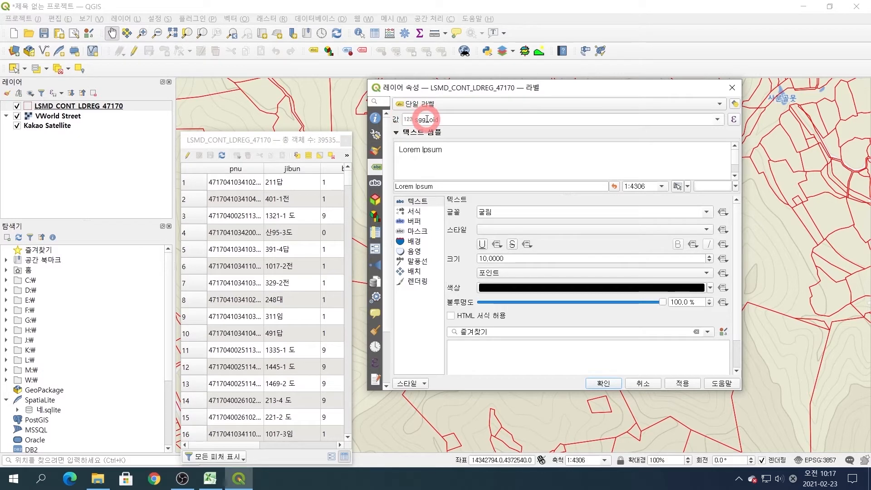
click(717, 120)
click(438, 153)
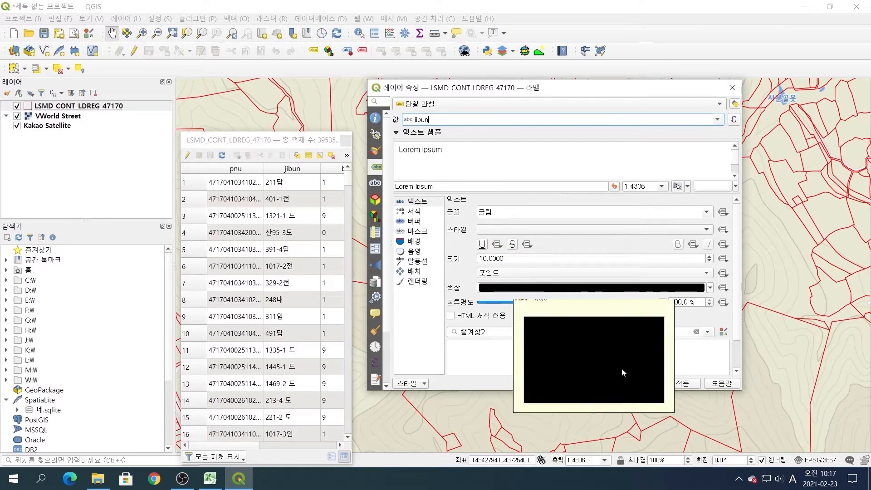
click(686, 385)
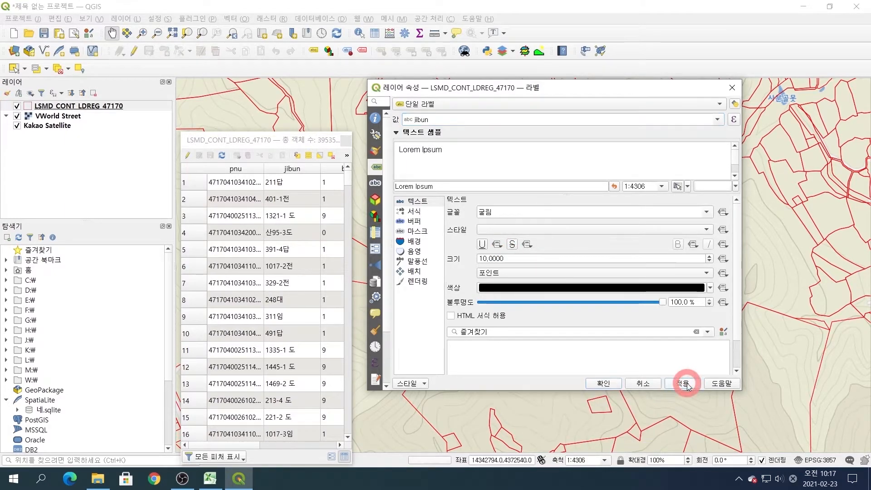
drag(566, 91, 198, 93)
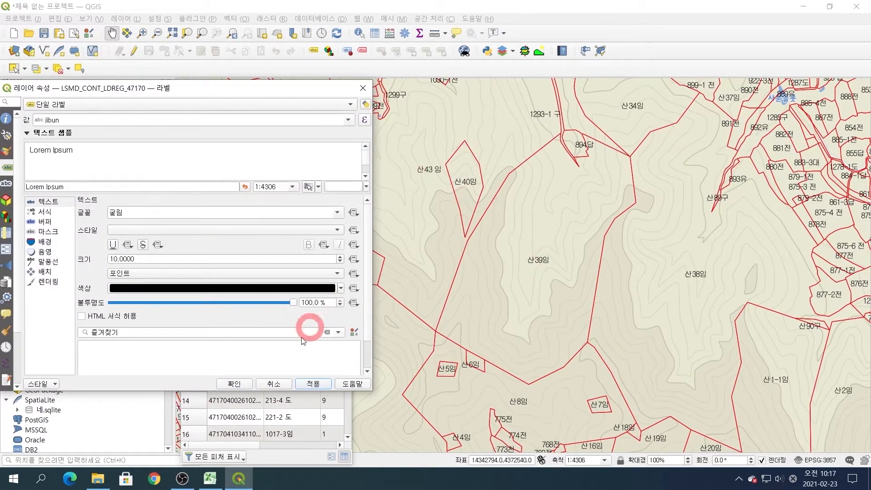
click(235, 382)
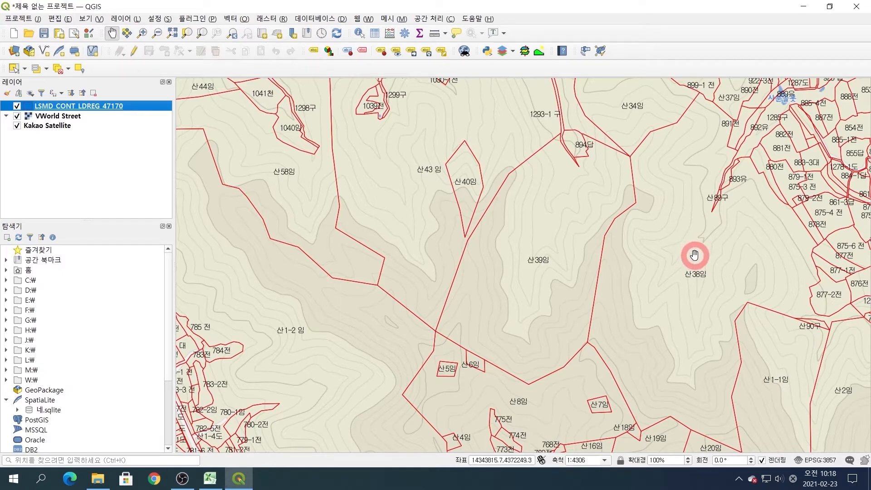
Remove the LSMD_CONT_LDREG_47170 parcel layer from the project
right_click(87, 108)
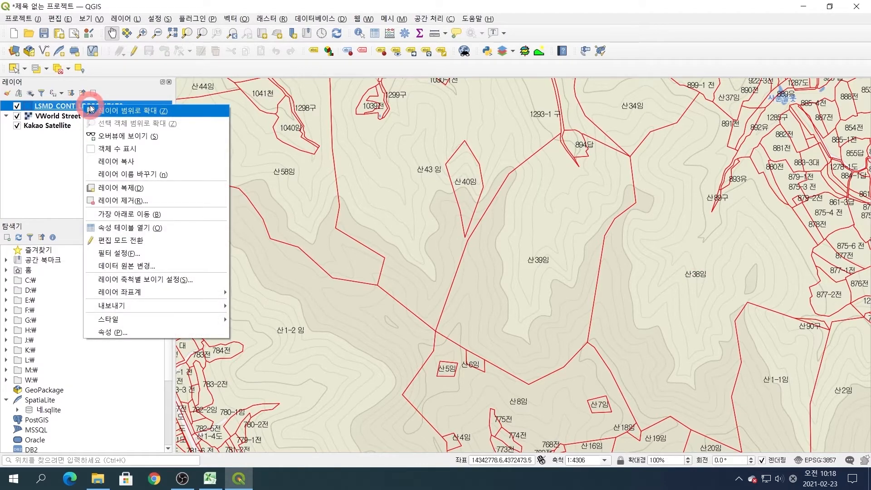
click(125, 201)
click(448, 249)
drag(324, 219, 569, 286)
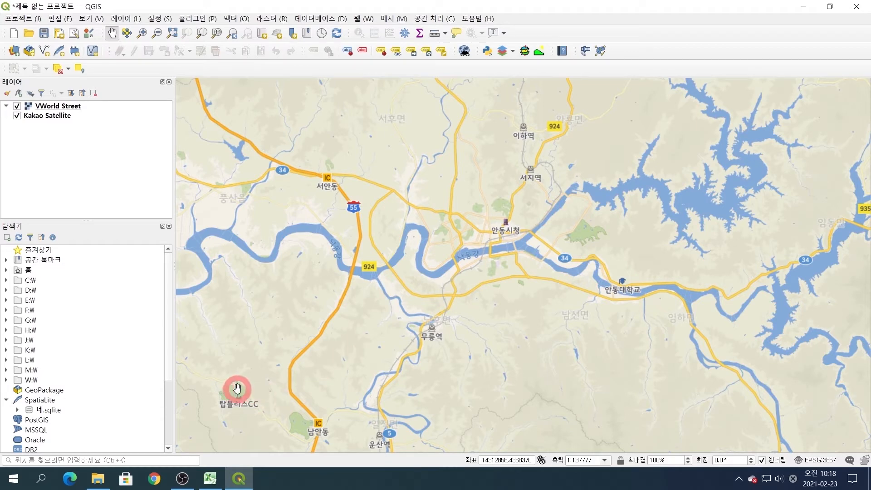
Add Z_NGII_N3L_F0010000_B.shp from the 등고선-25000 folder's NGII_CDM_등고선_2 subfolder to the map as a contour layer
click(97, 477)
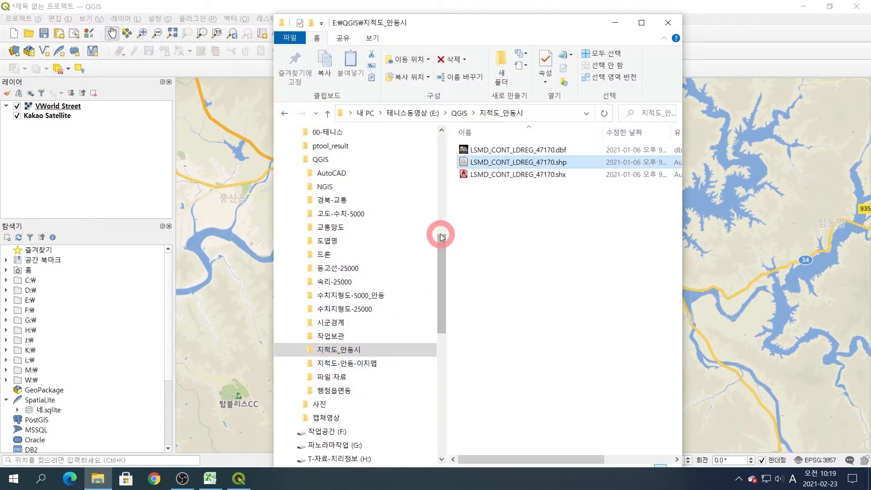
click(298, 268)
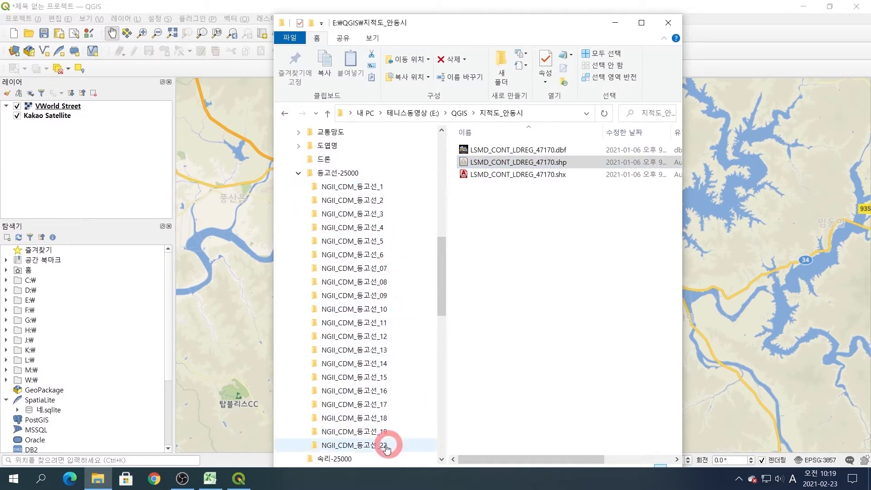
click(371, 202)
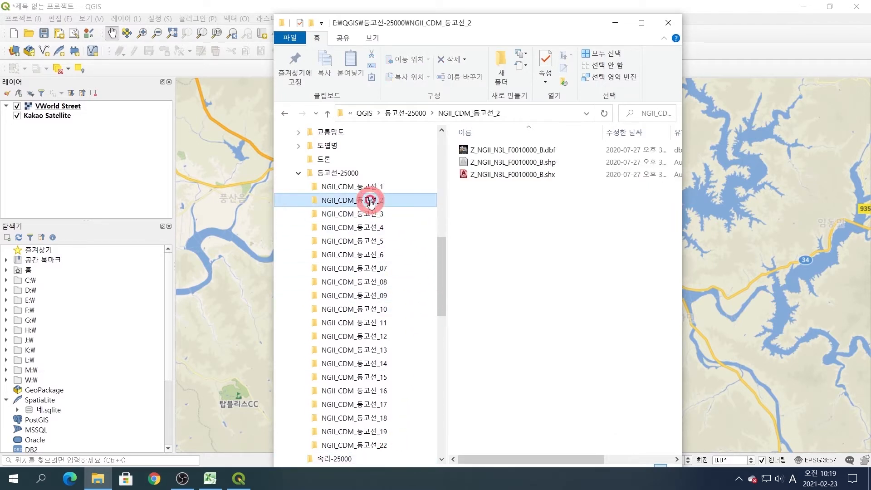
click(367, 207)
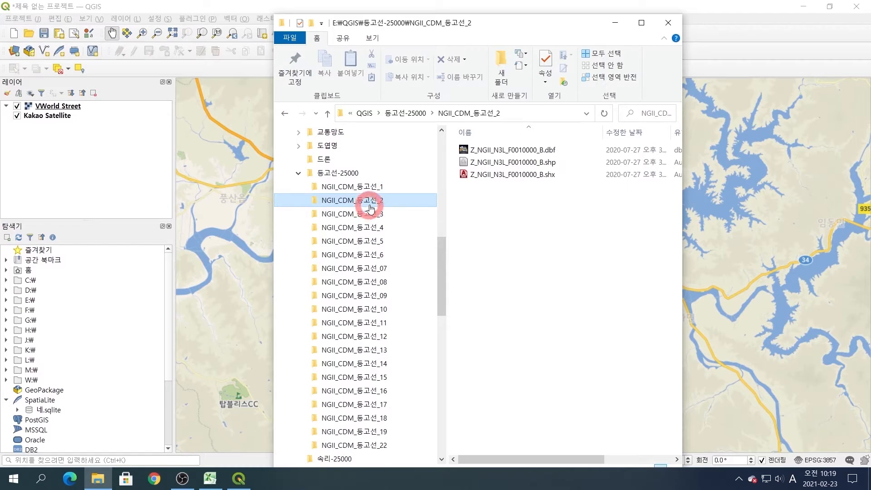
click(534, 163)
double_click(533, 164)
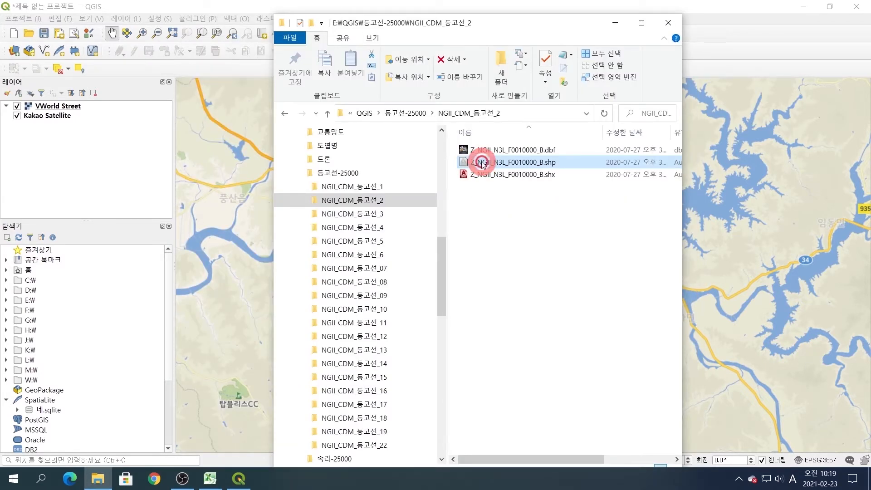
drag(482, 164, 232, 226)
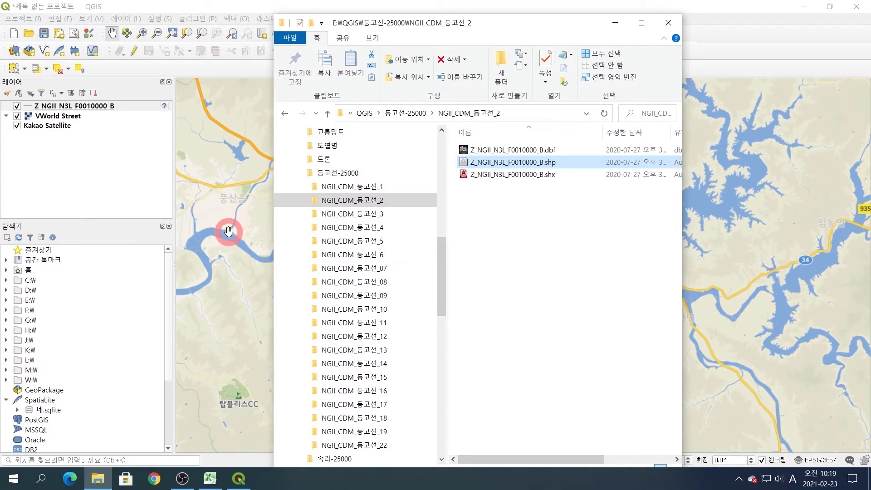
click(614, 24)
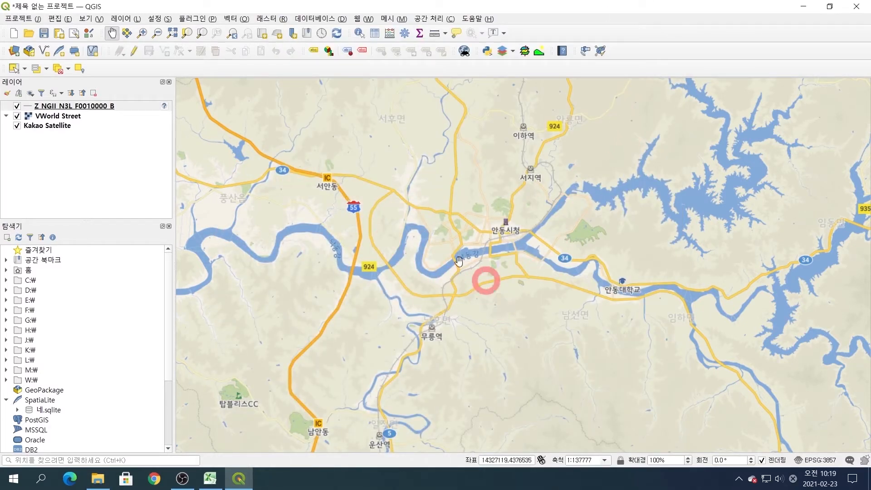
Assign EPSG:5181 - Korea 2000 / Central Belt as the Z_NGII_N3L_F0010000_B layer's coordinate system and inspect the contours around 안동시청
click(165, 107)
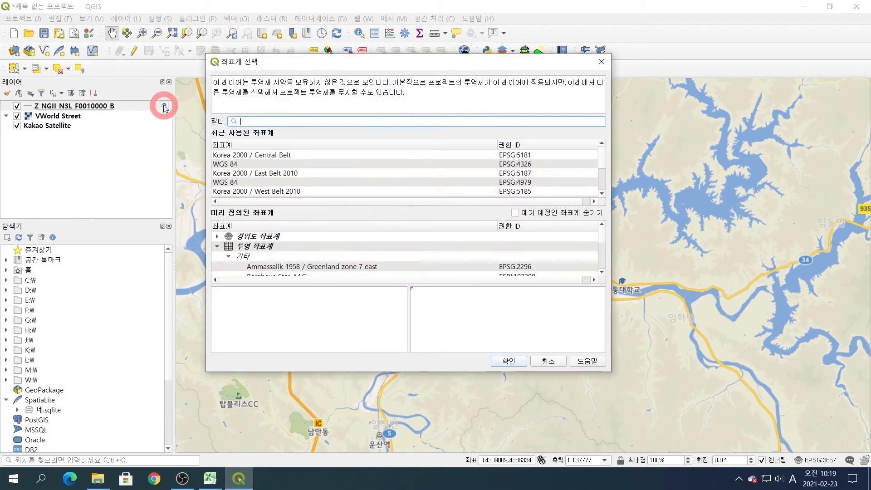
click(519, 154)
click(513, 360)
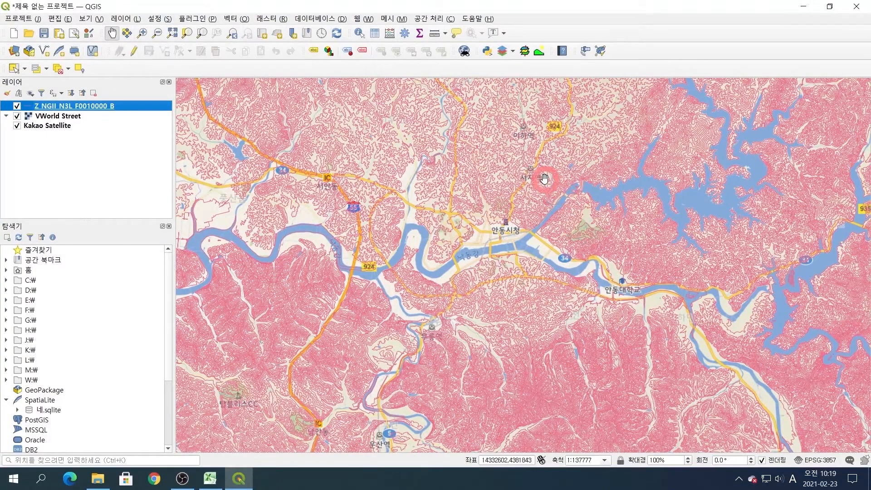
scroll(525, 190, up, 1)
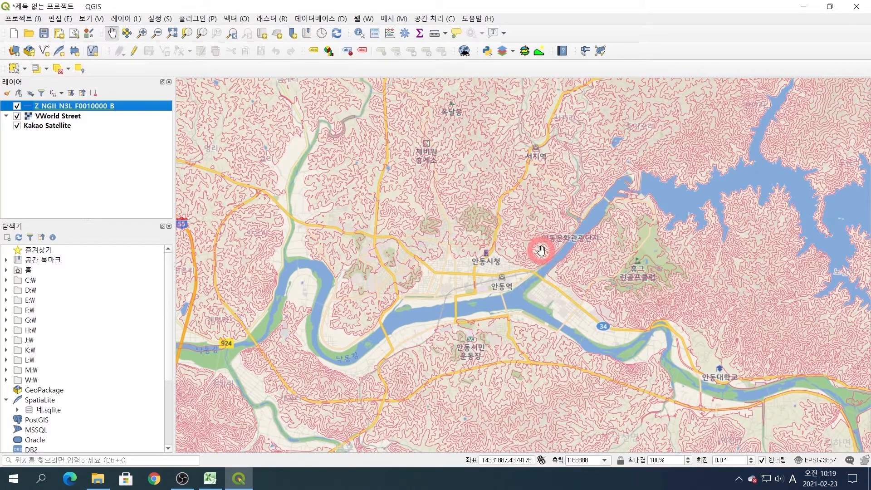
scroll(536, 219, up, 2)
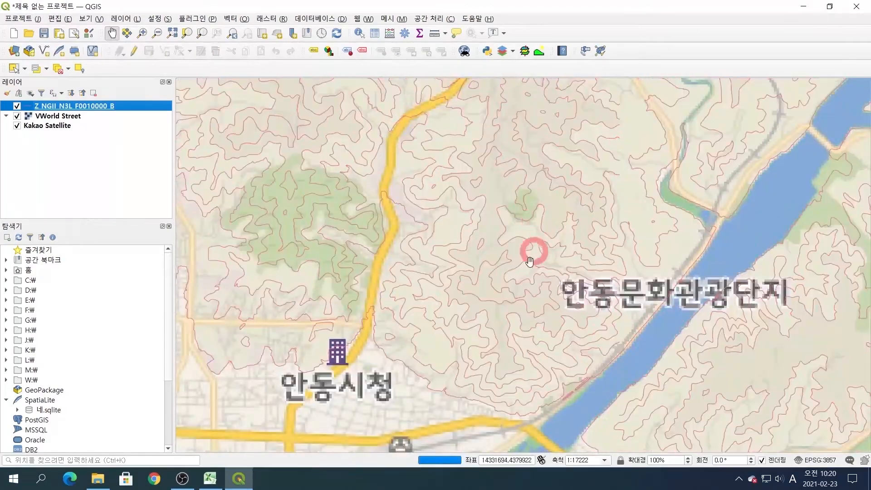
drag(492, 331, 497, 294)
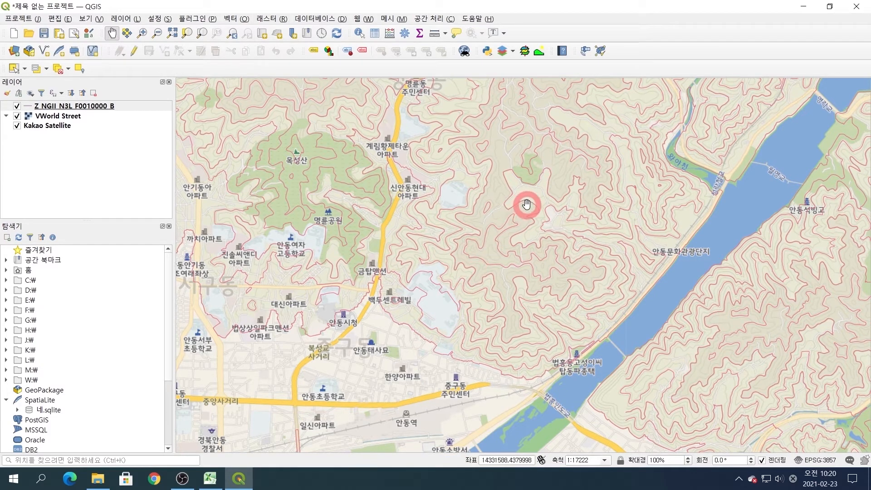
Add Z_NGII_N3L_F0010000_V.shp from the NGII_CDM_등고선_22 folder to the map as a second contour layer
click(98, 479)
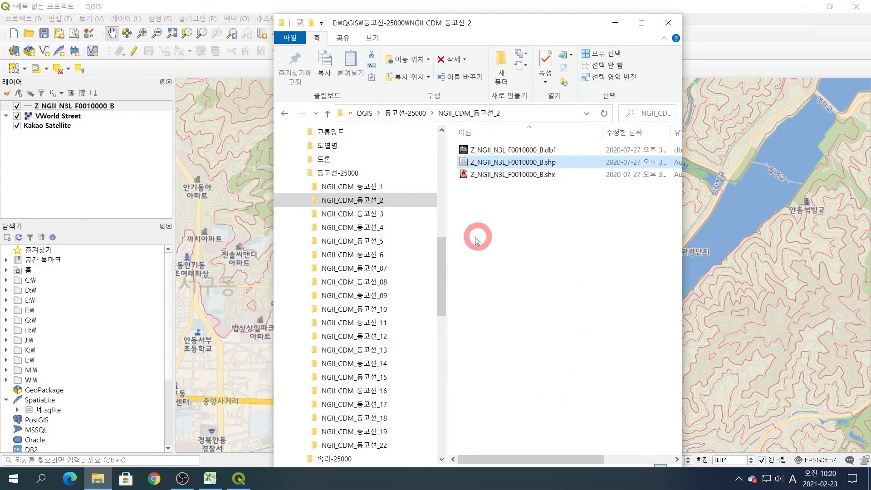
drag(440, 250, 439, 297)
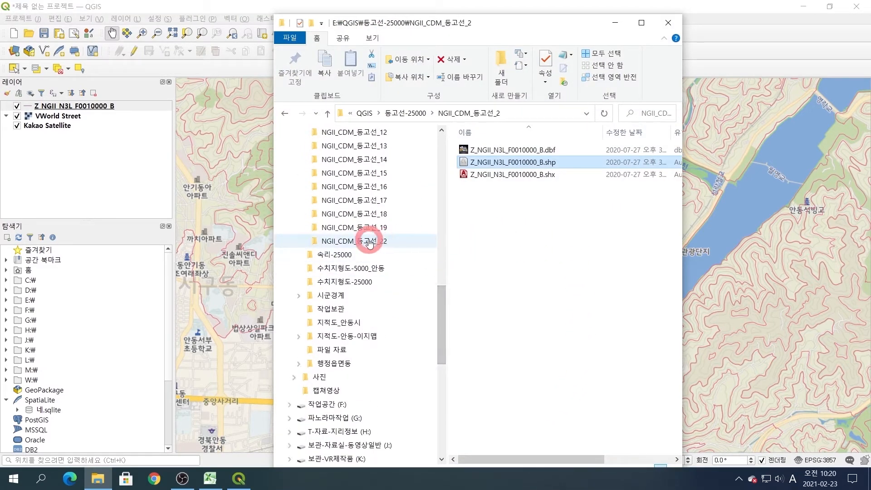
click(369, 241)
drag(512, 162, 223, 224)
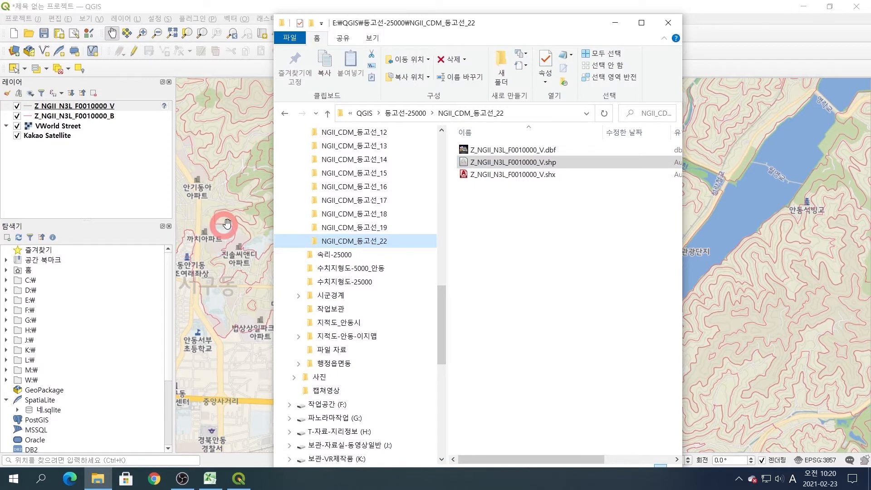
click(615, 22)
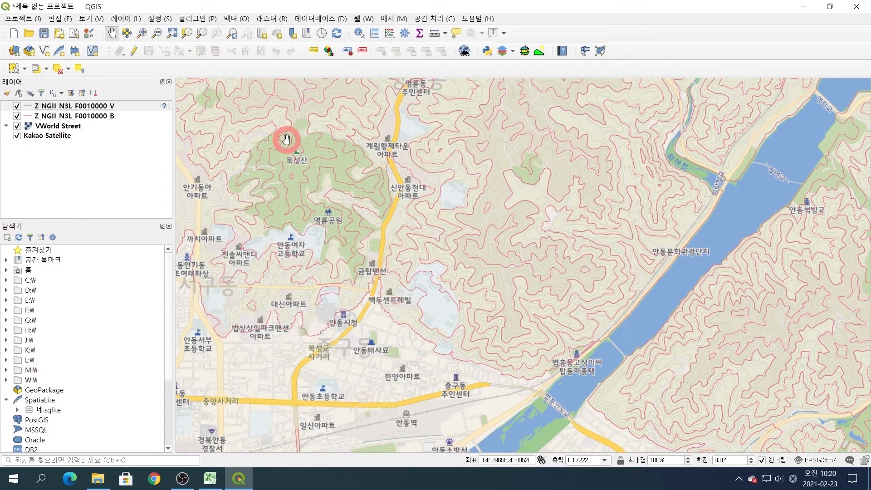
Assign EPSG:5181 - Korea 2000 / Central Belt to the Z_NGII_N3L_F0010000_V layer and move Z_NGII_N3L_F0010000_B above it in the layer order
click(164, 107)
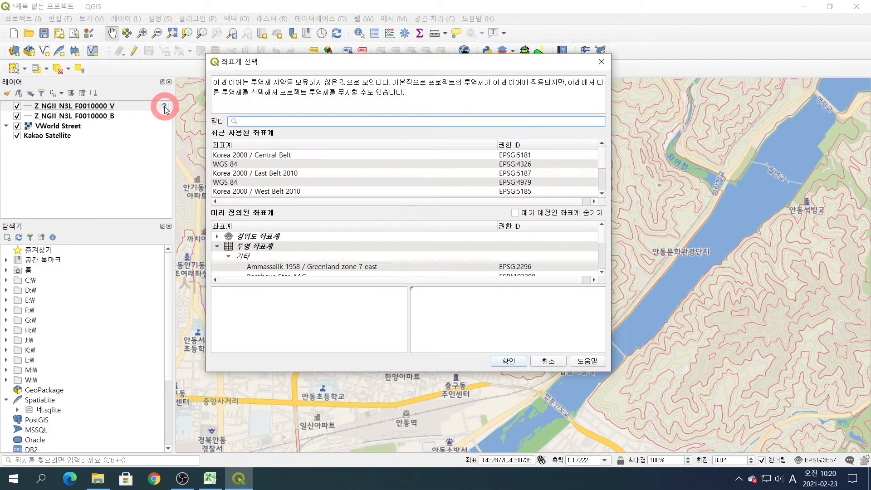
click(520, 159)
click(507, 360)
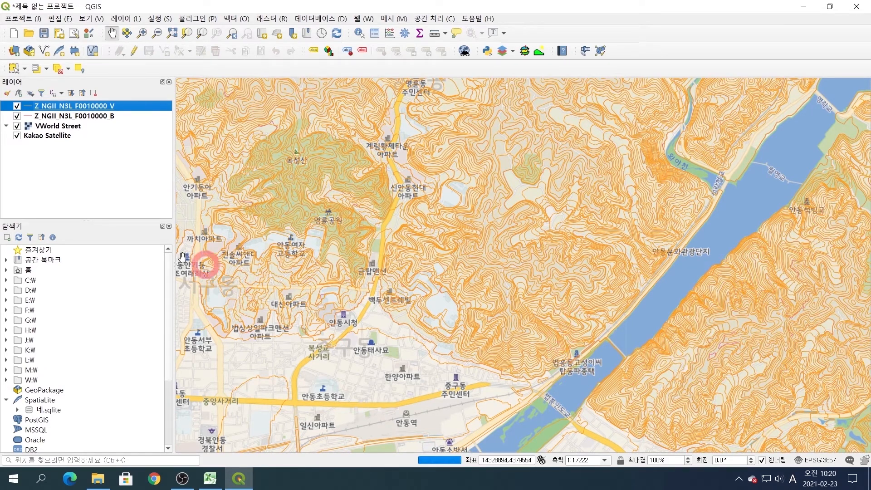
drag(93, 116, 89, 107)
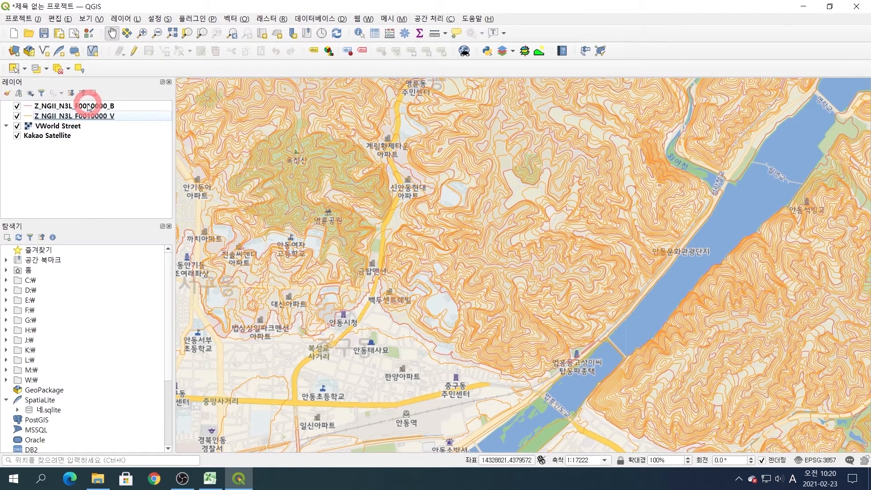
Set the simple line colour of the Z_NGII_N3L_F0010000_B contour layer to dark brown #550903
click(86, 106)
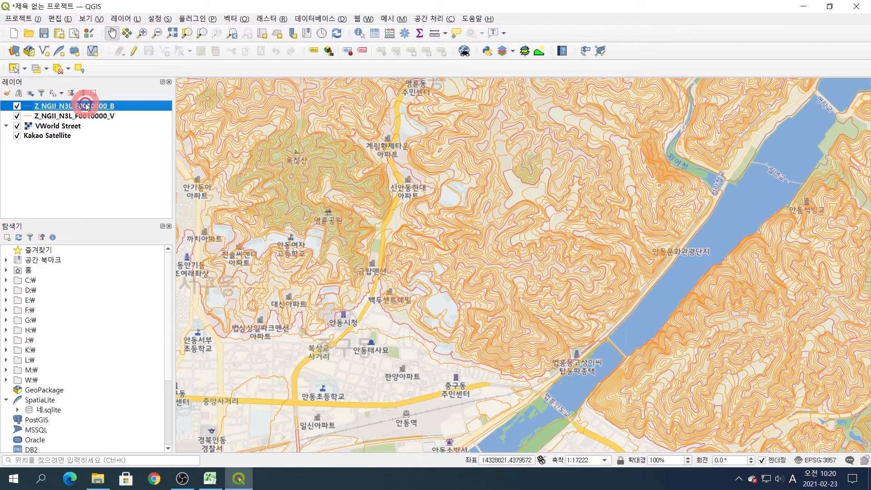
double_click(86, 106)
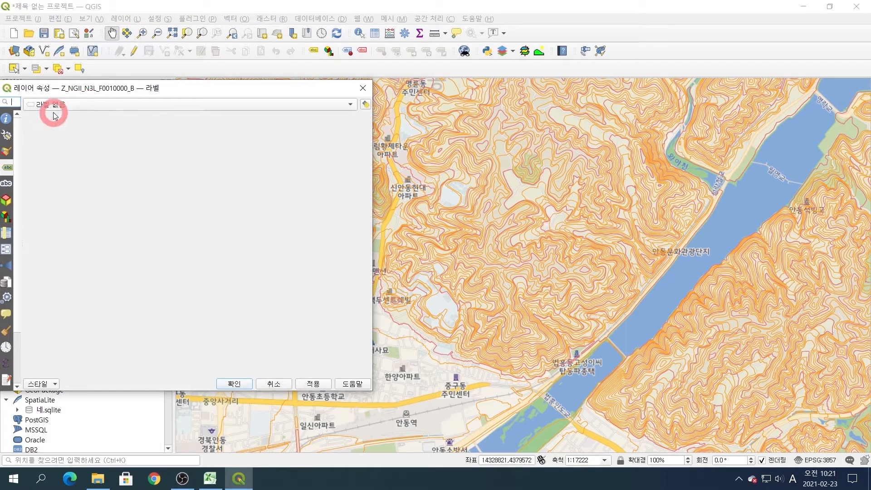
click(6, 153)
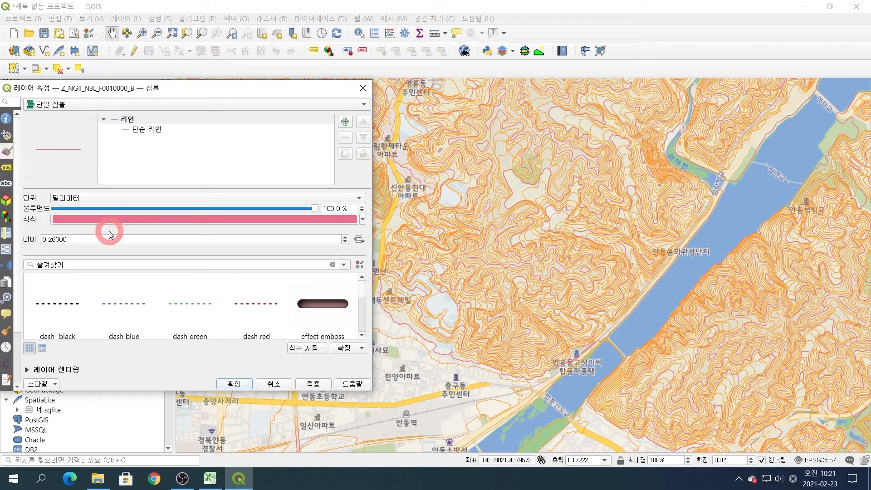
click(159, 130)
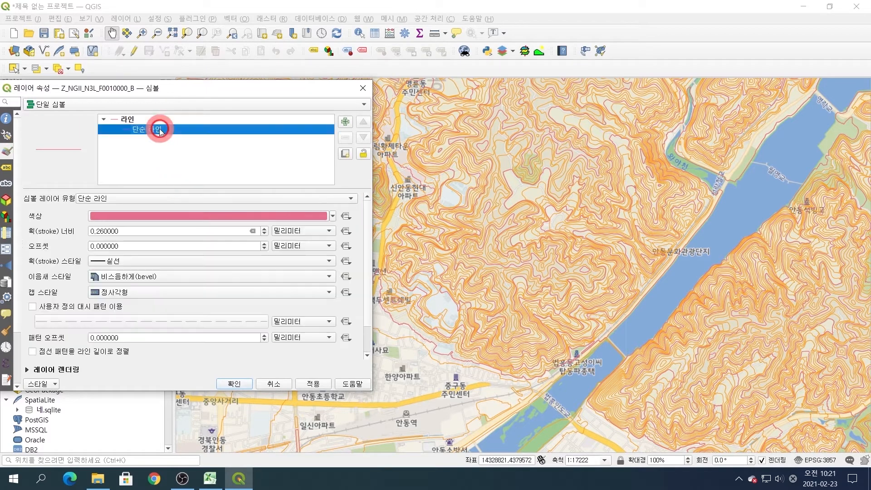
click(150, 217)
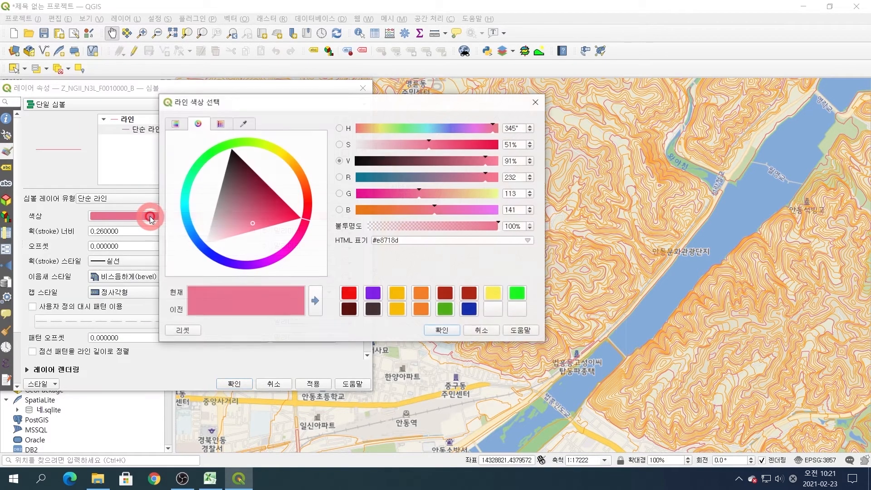
click(353, 309)
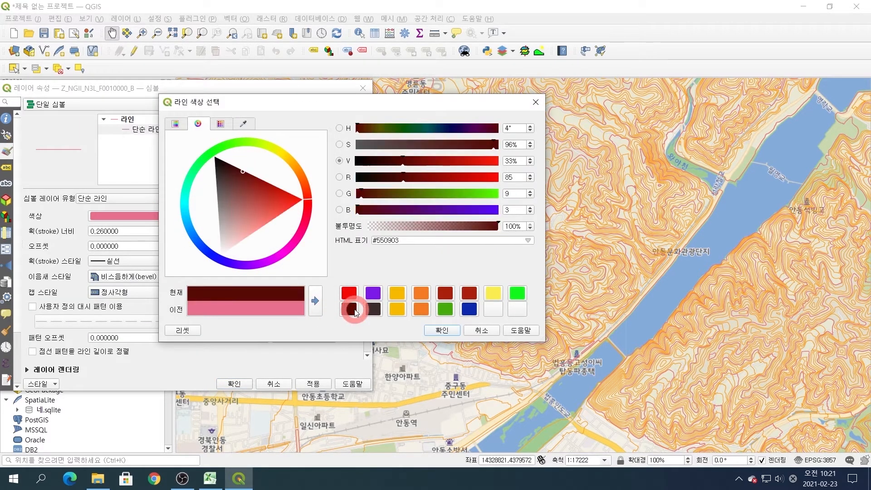
click(442, 330)
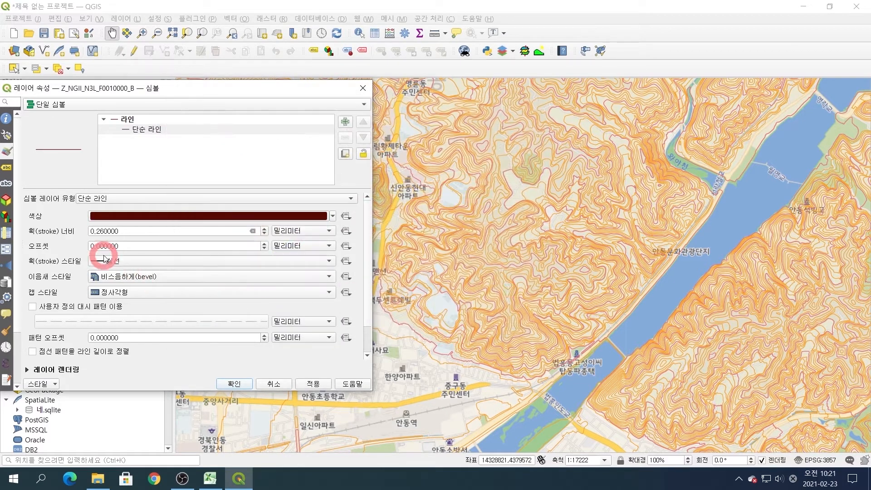
Set the stroke width of the Z_NGII_N3L_F0010000_B lines to 0.5 mm and apply the symbol changes
click(97, 233)
drag(98, 232, 146, 228)
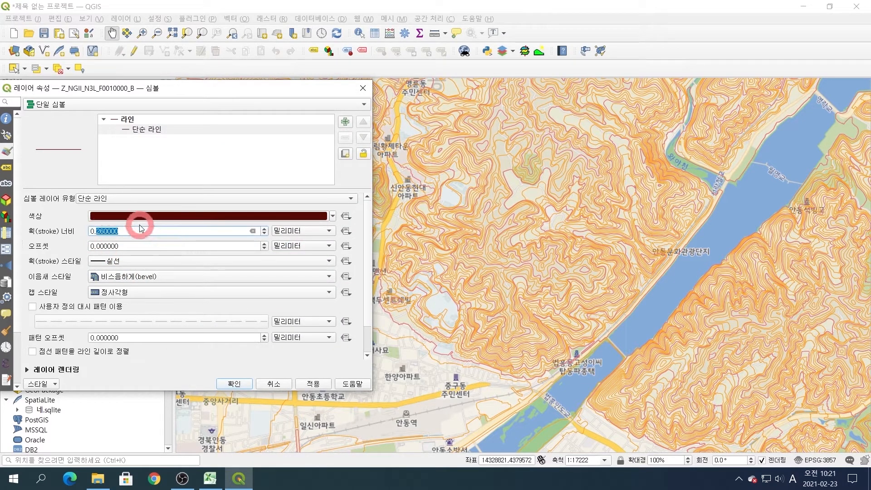
text(5)
click(194, 361)
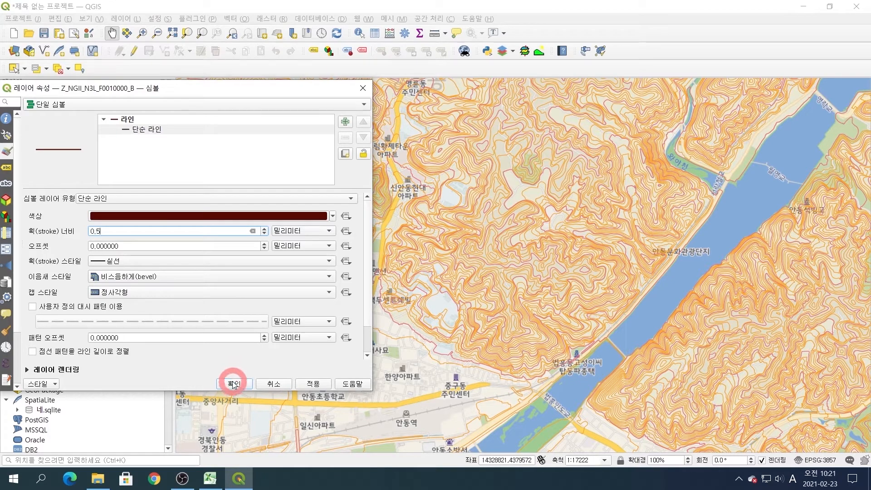
click(313, 384)
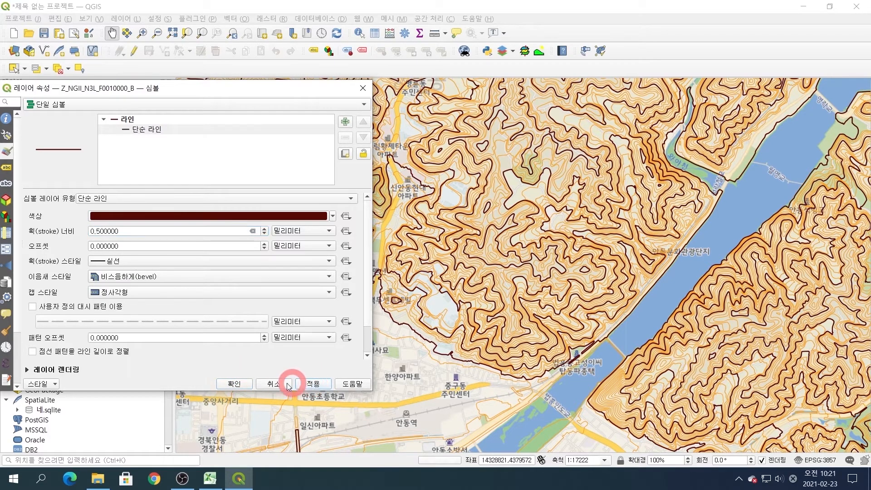
click(233, 383)
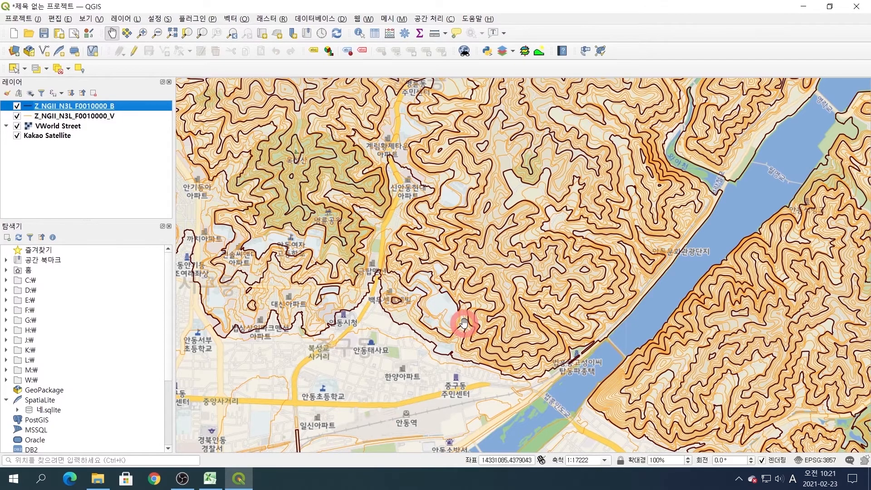
Hide the VWorld Street layer and both contour layers to view only the Kakao Satellite imagery of Andong
scroll(441, 313, down, 1)
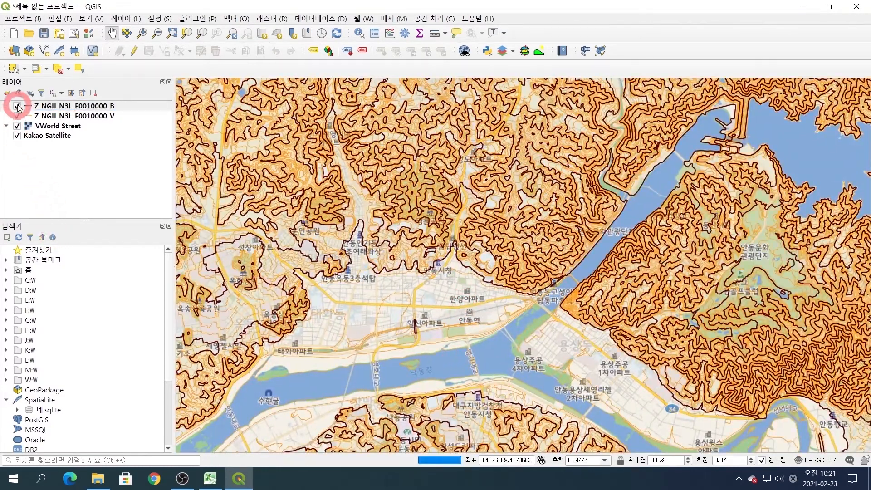
click(17, 126)
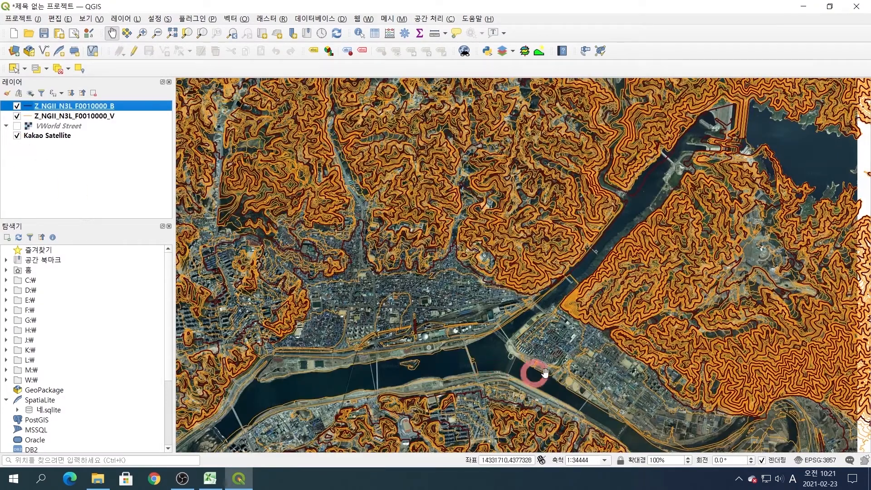
click(17, 105)
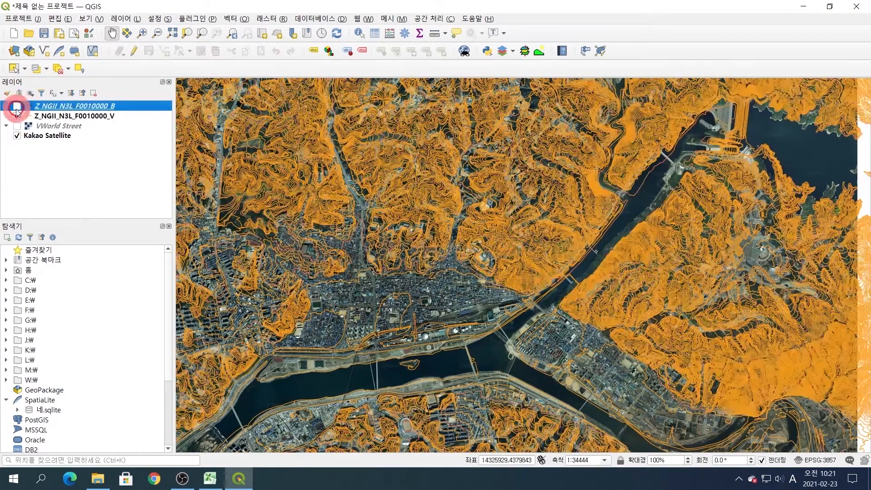
click(17, 116)
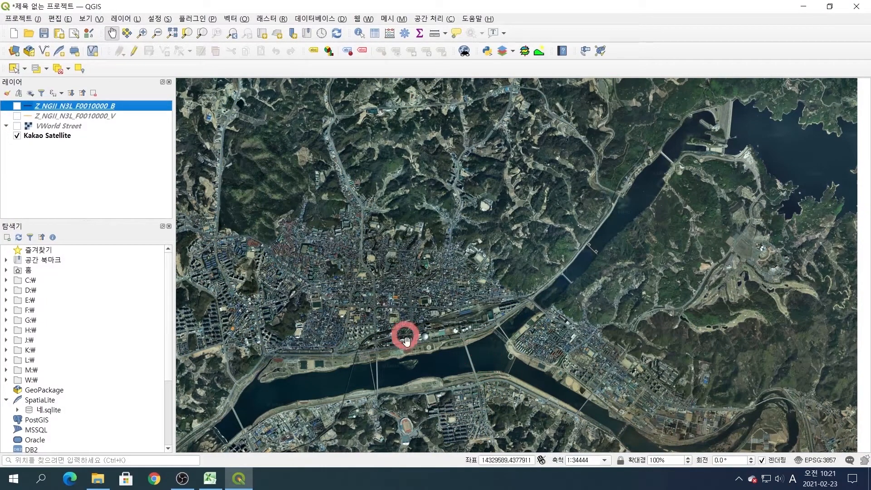
Compare the VWorld Street map with the satellite imagery around 안동역 and 홈플러스, and turn all layers back on
click(17, 126)
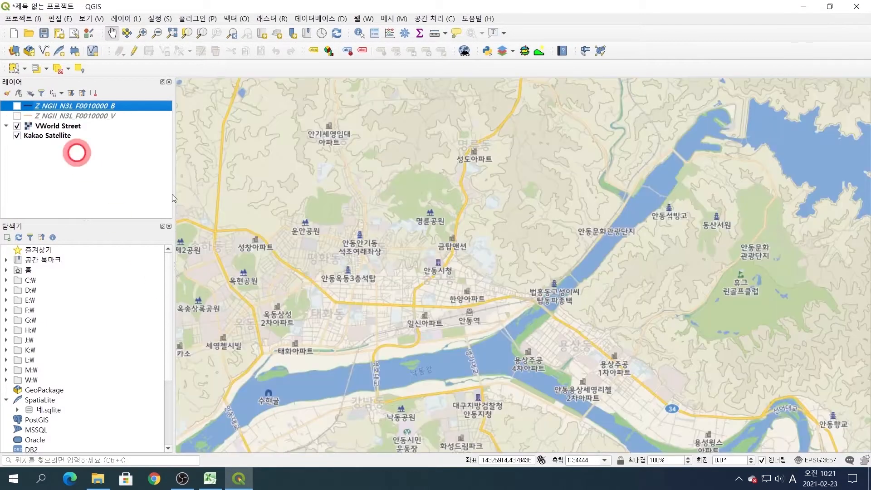
scroll(350, 301, up, 1)
scroll(432, 324, up, 3)
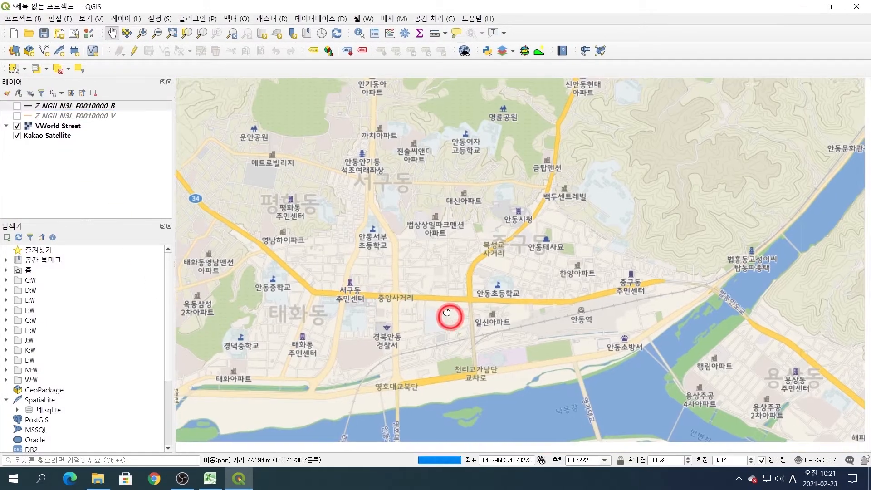
click(17, 126)
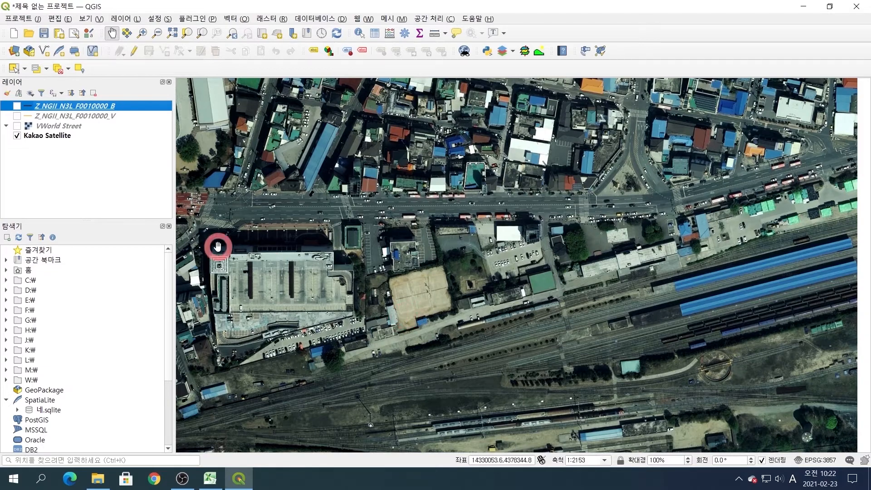
scroll(499, 262, down, 1)
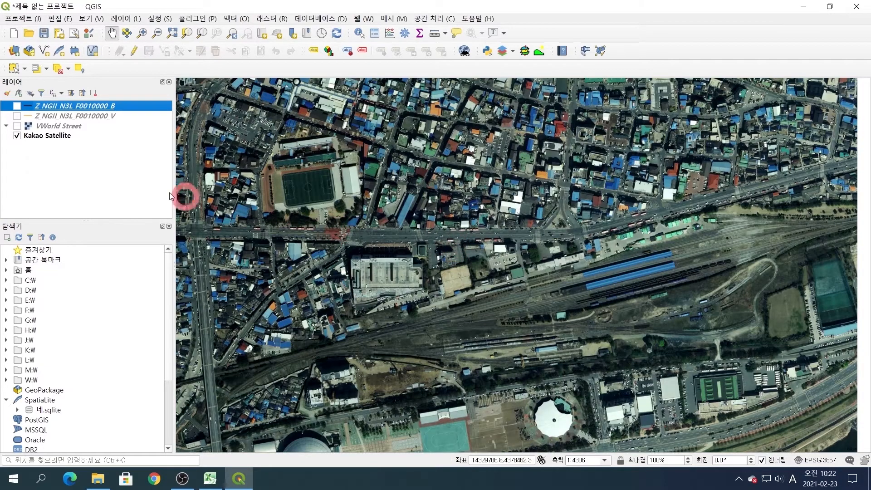
click(18, 126)
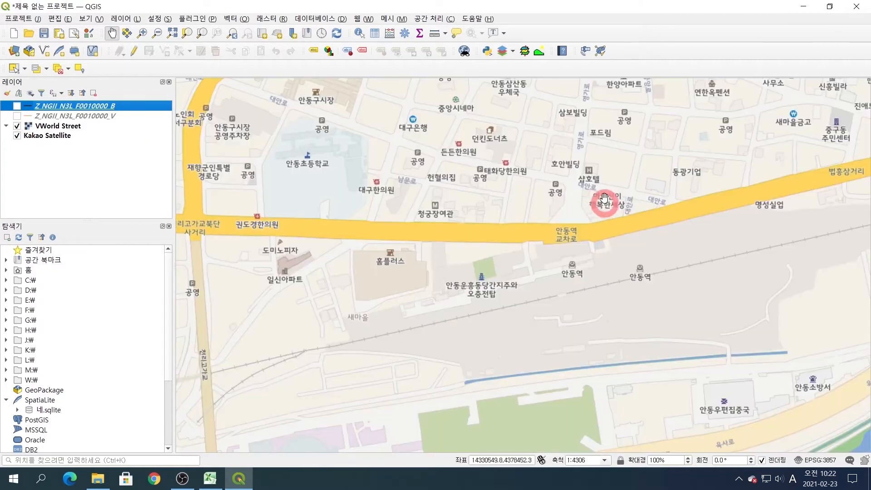
drag(588, 190, 536, 249)
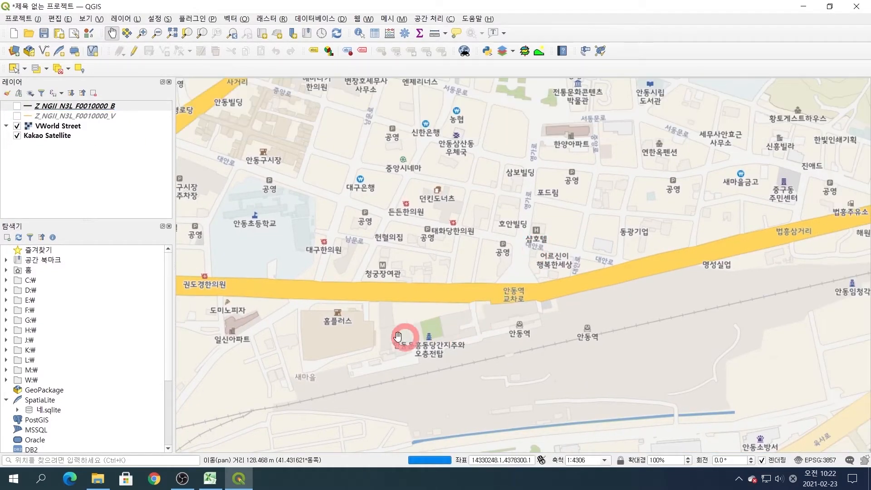
scroll(480, 295, down, 1)
scroll(480, 295, down, 1)
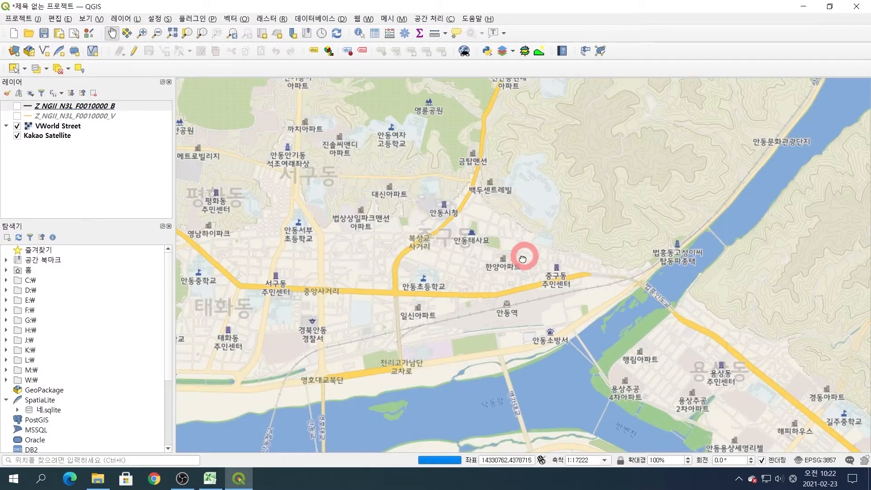
drag(524, 255, 504, 288)
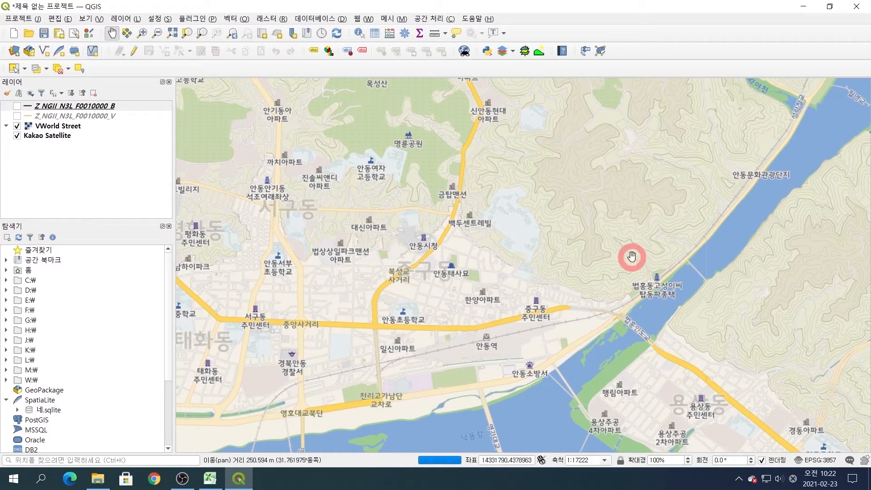
click(17, 125)
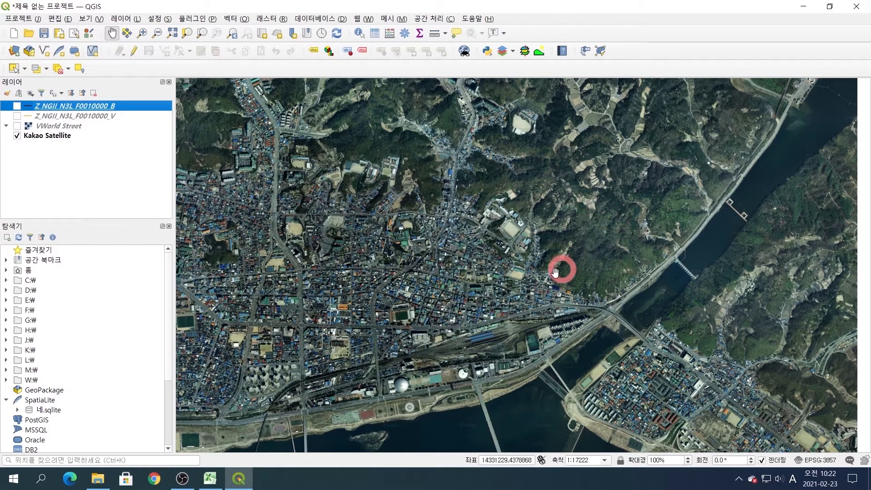
key(ctrl+shift+u)
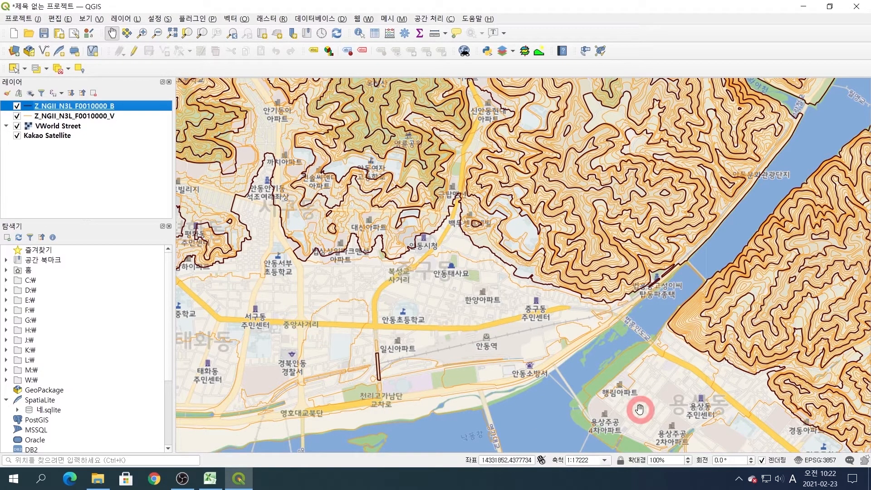
Open the GDAL vector geoprocessing tool 범위로 벡터 자르기 with Z_NGII_N3L_F0010000_B as the input layer
click(405, 33)
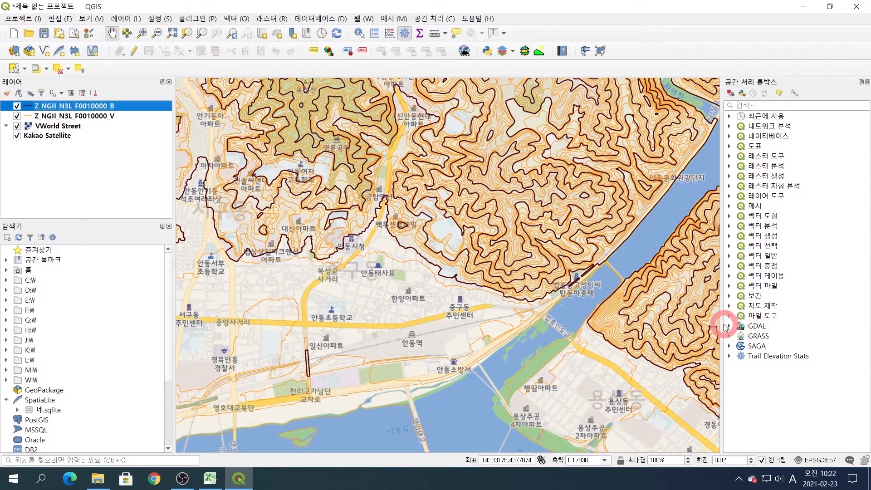
click(730, 326)
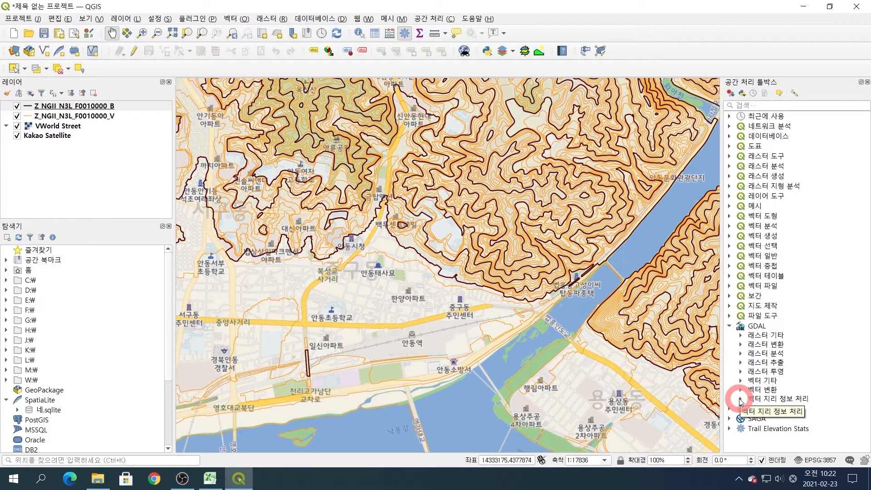
click(741, 398)
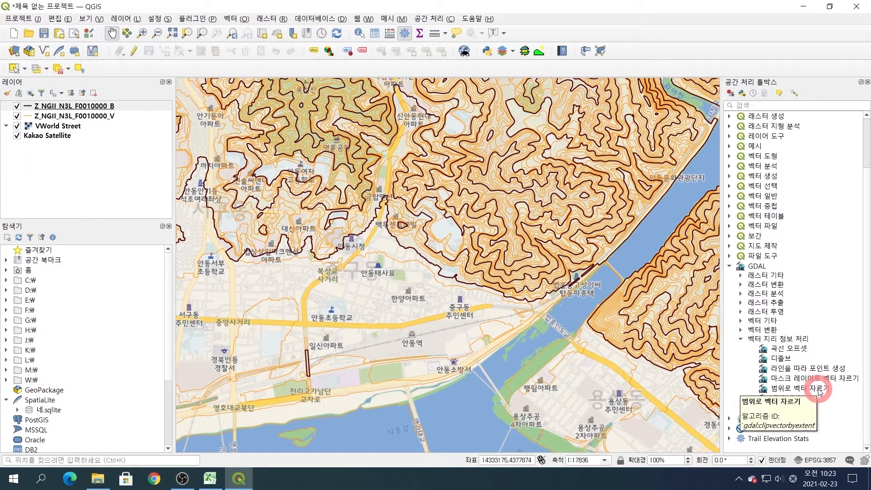
double_click(819, 389)
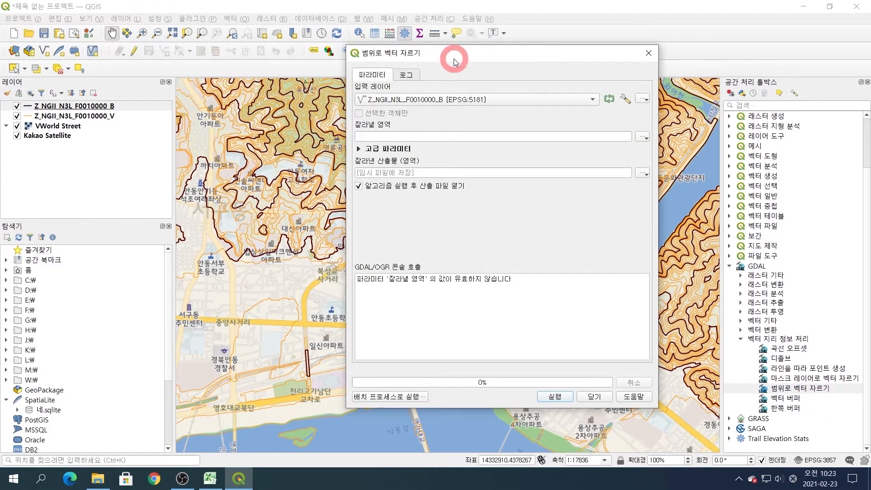
drag(455, 62, 163, 53)
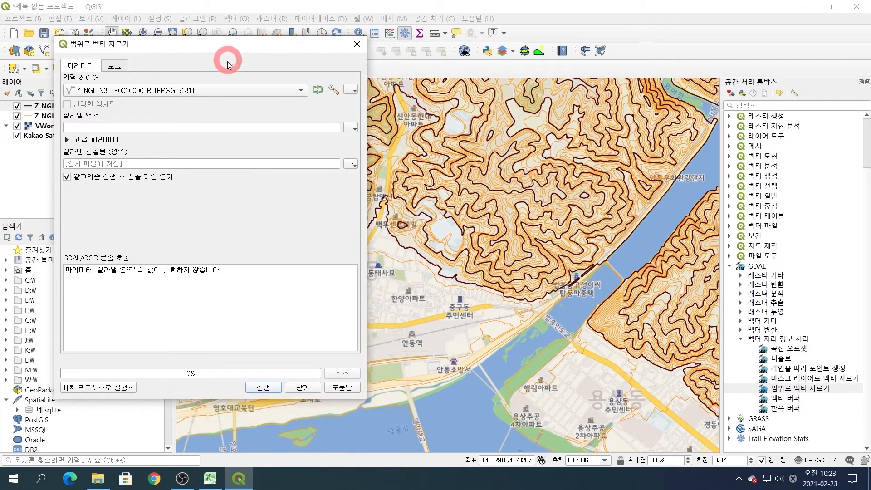
drag(228, 48, 295, 47)
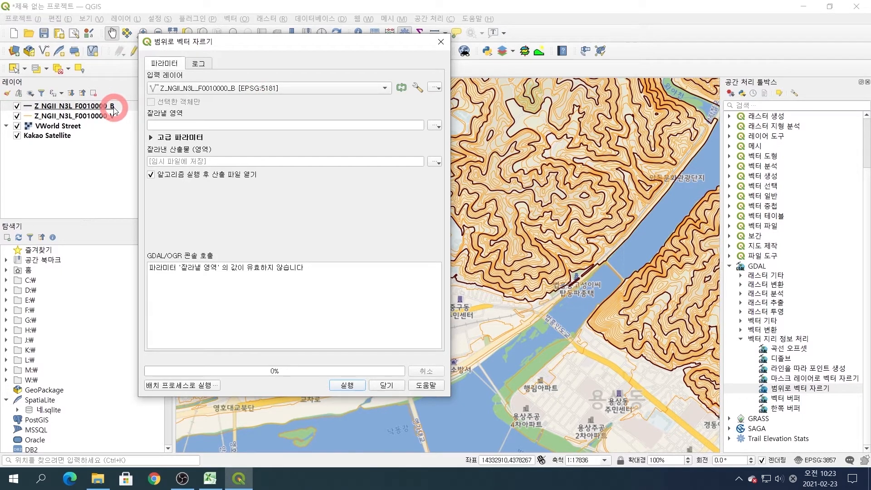
Clip Z_NGII_N3L_F0010000_B to a temporary layer using a rectangle drawn on the canvas from near 명륜공원 to near 행림아파트
click(436, 127)
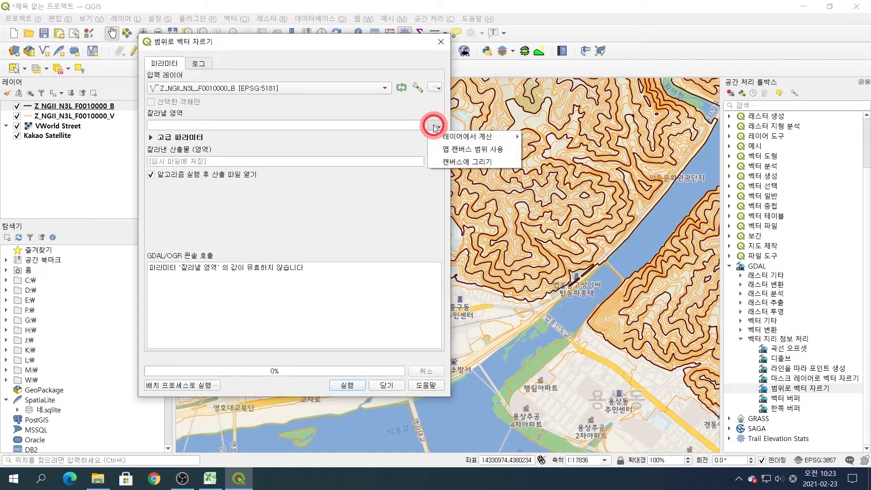
click(461, 162)
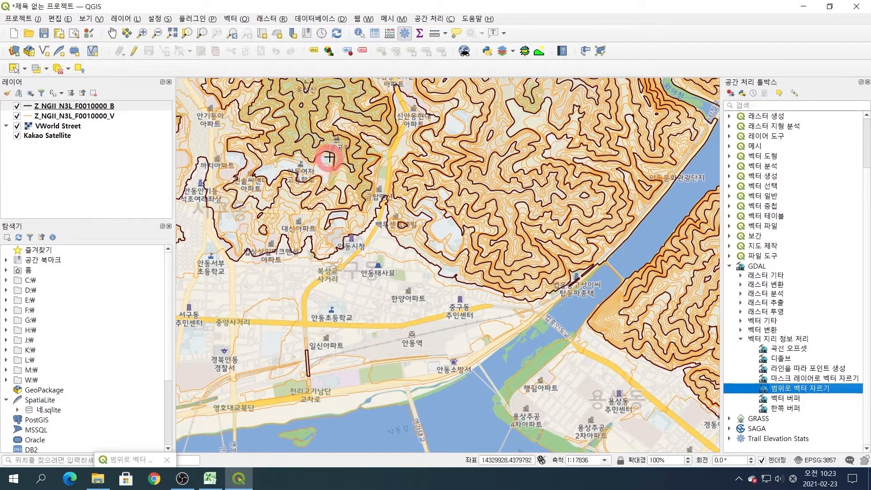
mouse_move(326, 155)
mouse_down()
mouse_move(414, 221)
mouse_move(572, 381)
mouse_up()
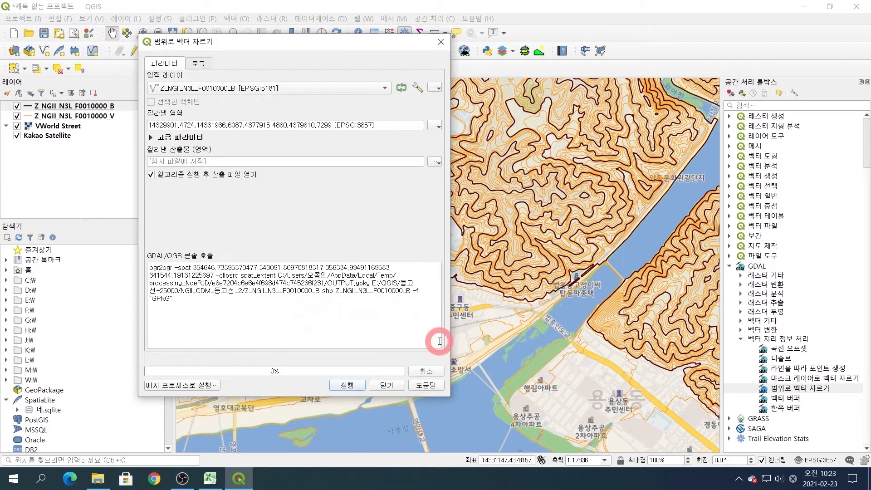
click(348, 385)
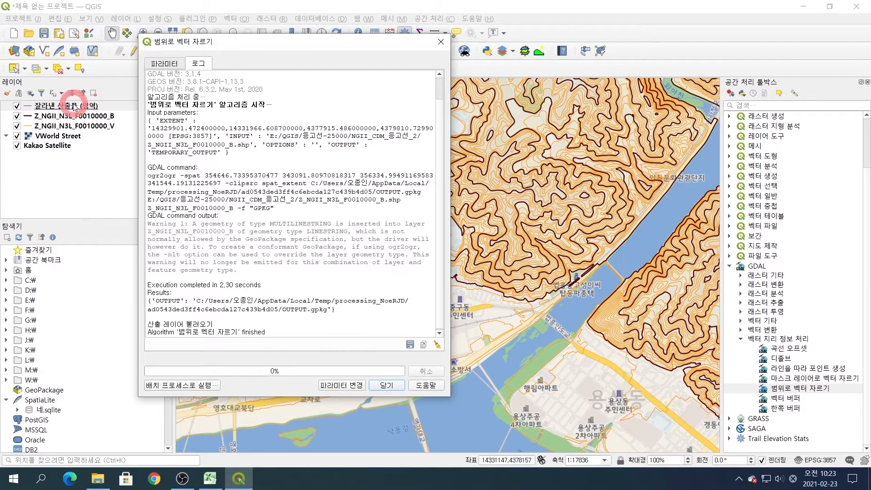
Rename the clipped output layer as l-25000
right_click(74, 107)
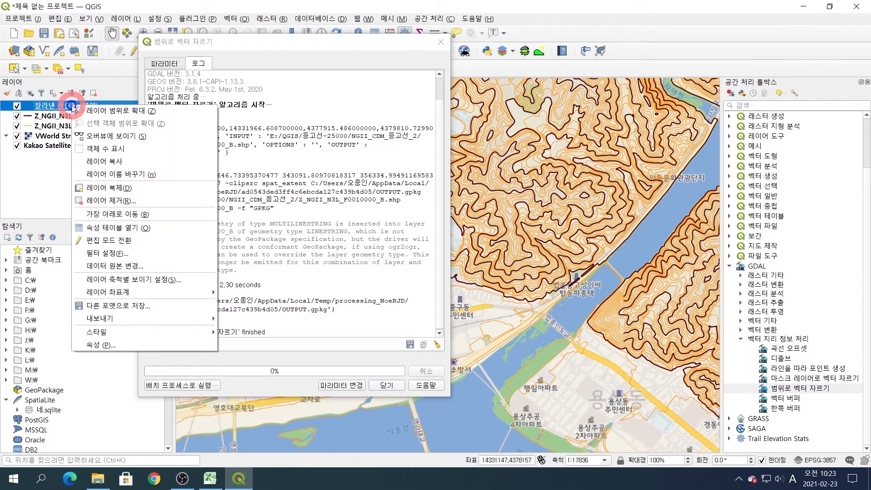
click(127, 175)
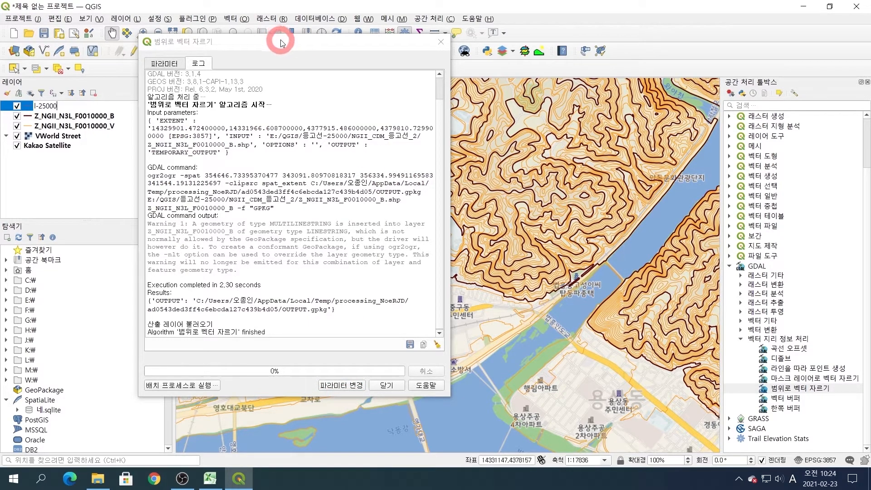
Clip Z_NGII_N3L_F0010000_V to a temporary layer, reusing the same EPSG:3857 clipping extent
click(171, 63)
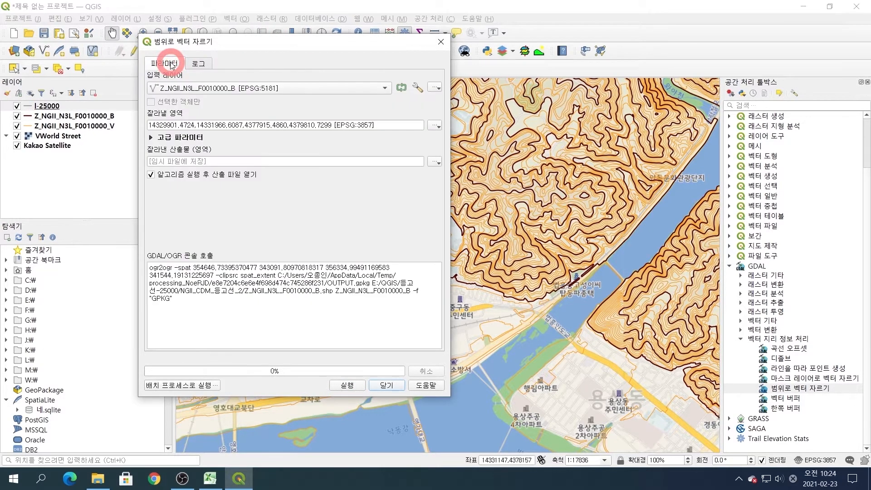
click(245, 88)
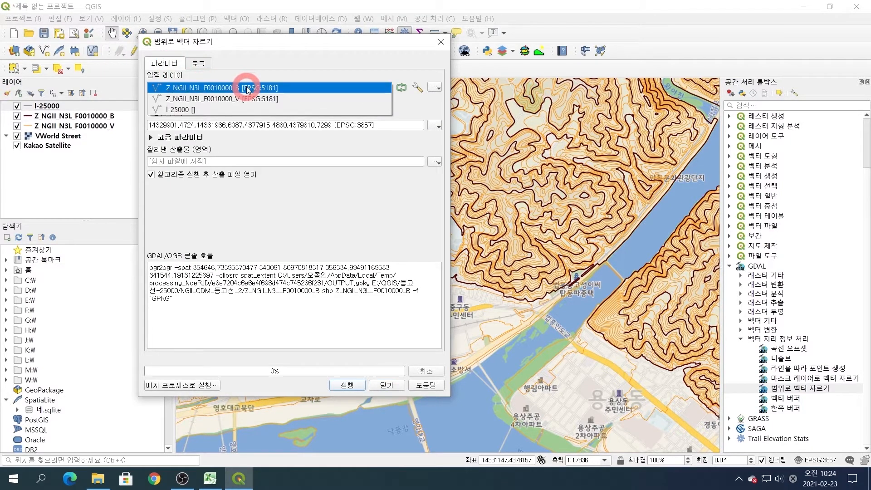
click(313, 98)
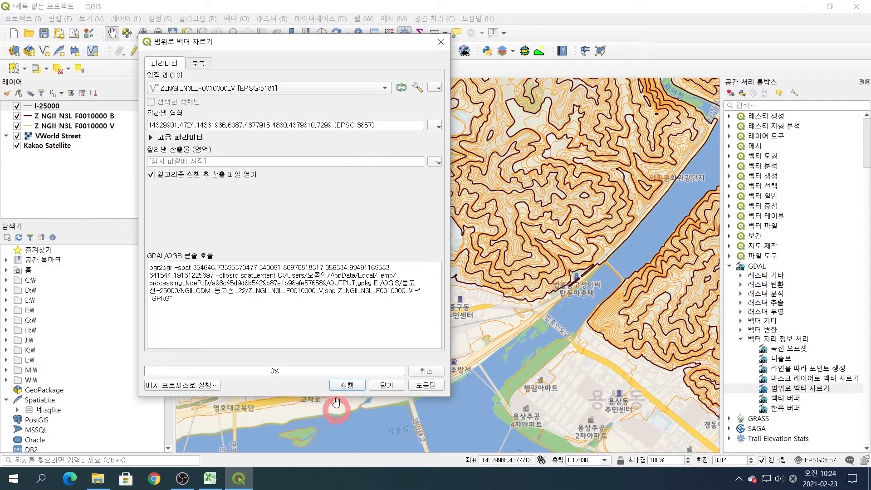
click(343, 385)
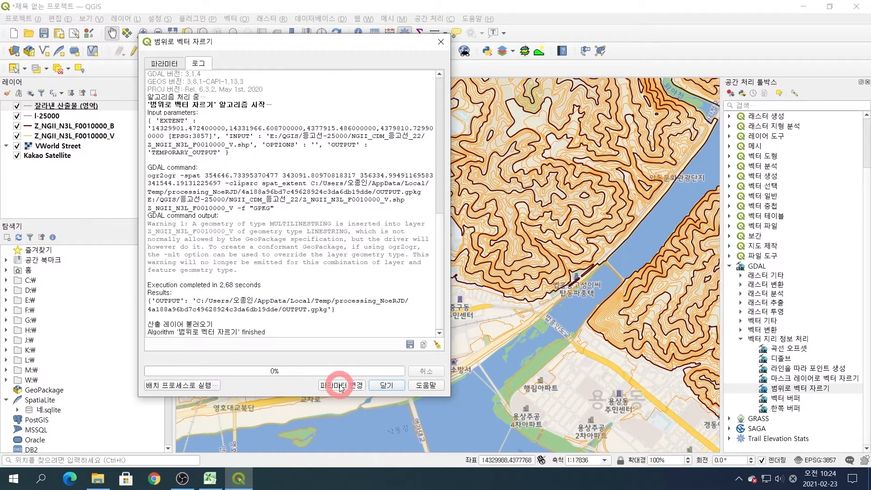
Rename the new clipped layer as l-5000 and hide the original Z_NGII_N3L_F0010000_B and Z_NGII_N3L_F0010000_V layers
right_click(68, 105)
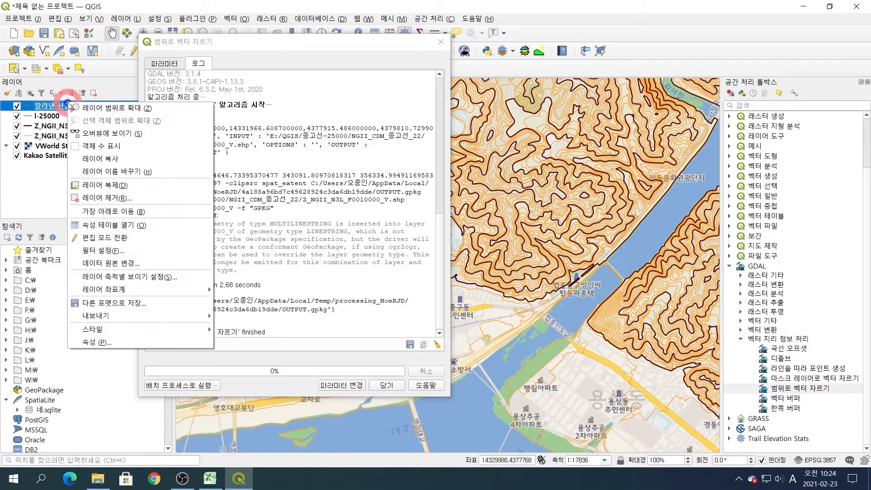
click(130, 173)
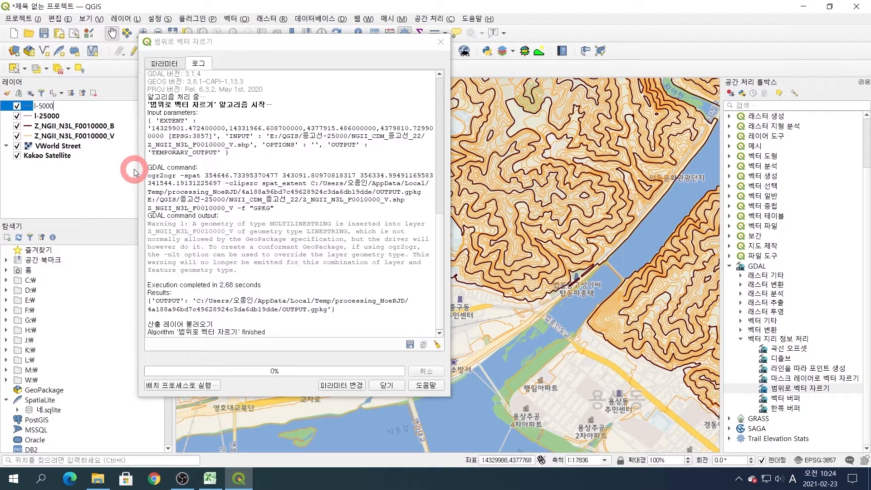
click(390, 385)
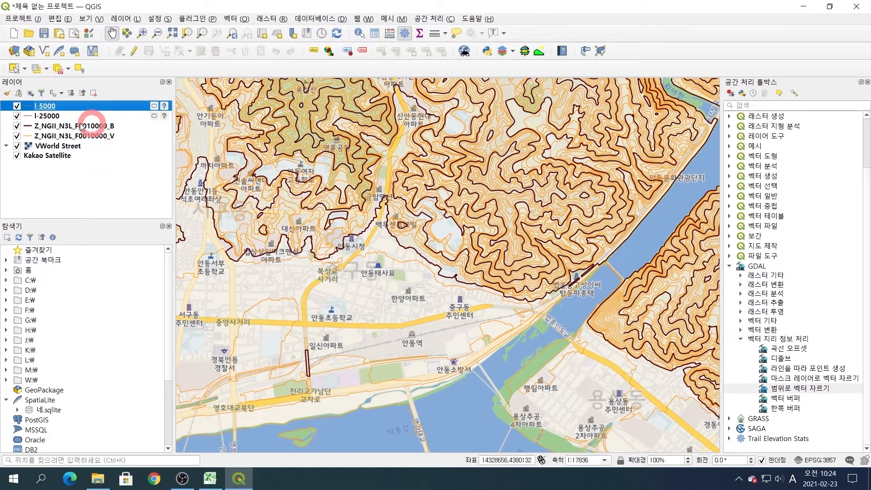
click(17, 126)
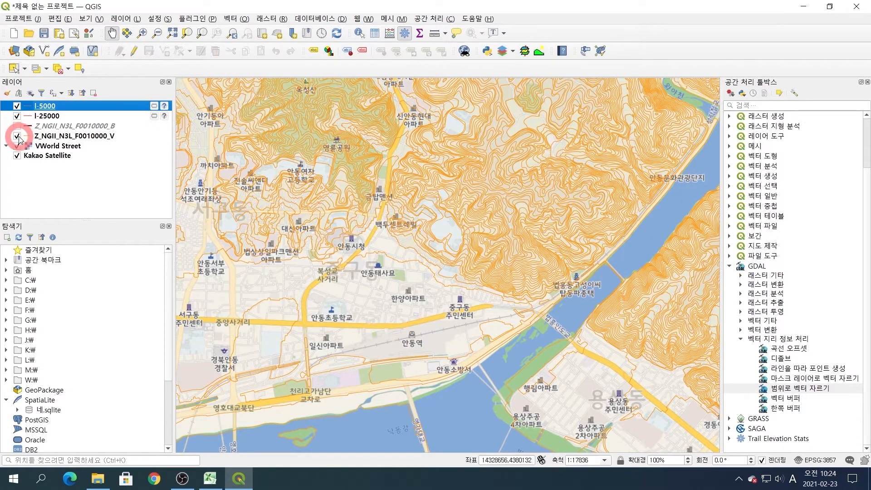
click(17, 136)
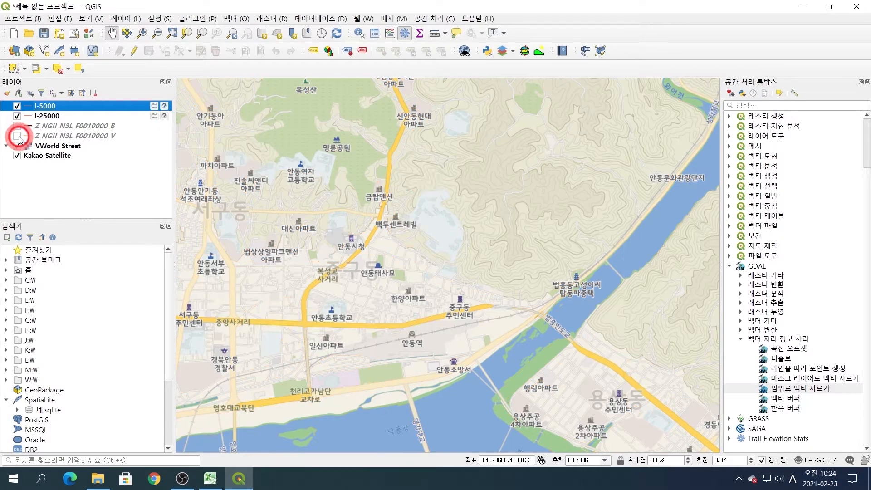
Assign the Korea 2000 / Central Belt coordinate system (EPSG:5181) to the l-5000 and l-25000 layers
click(165, 107)
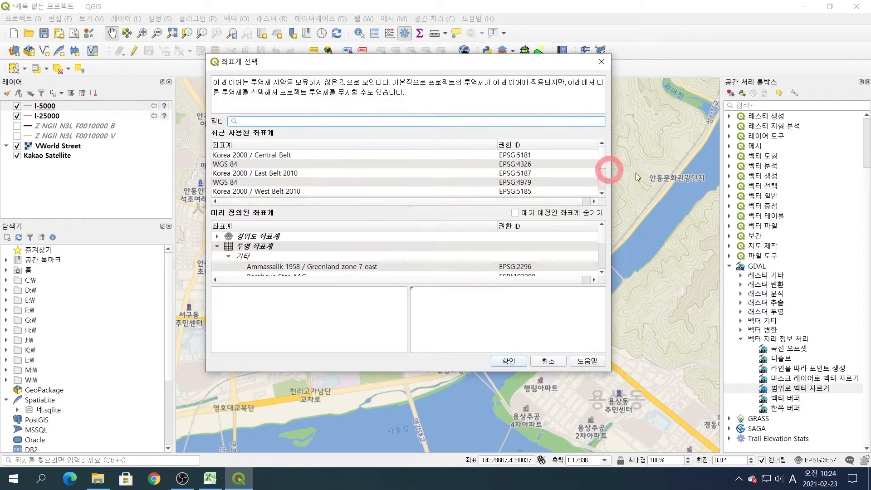
click(528, 154)
click(507, 361)
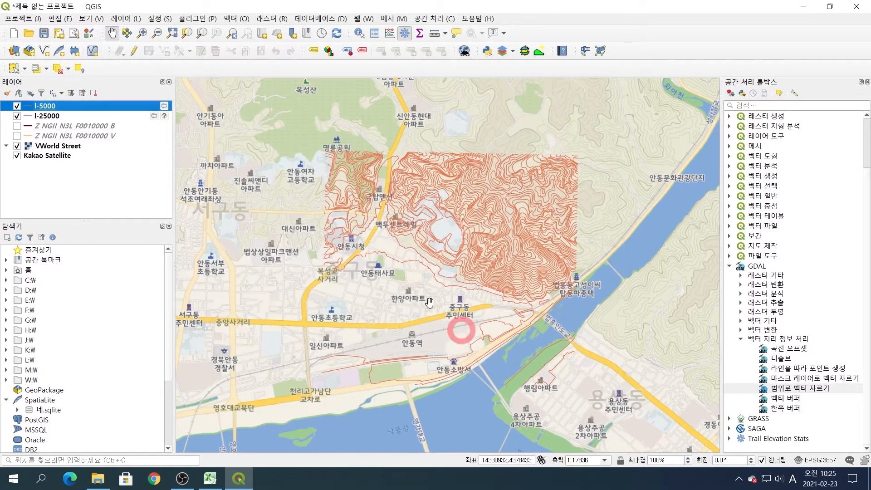
click(164, 116)
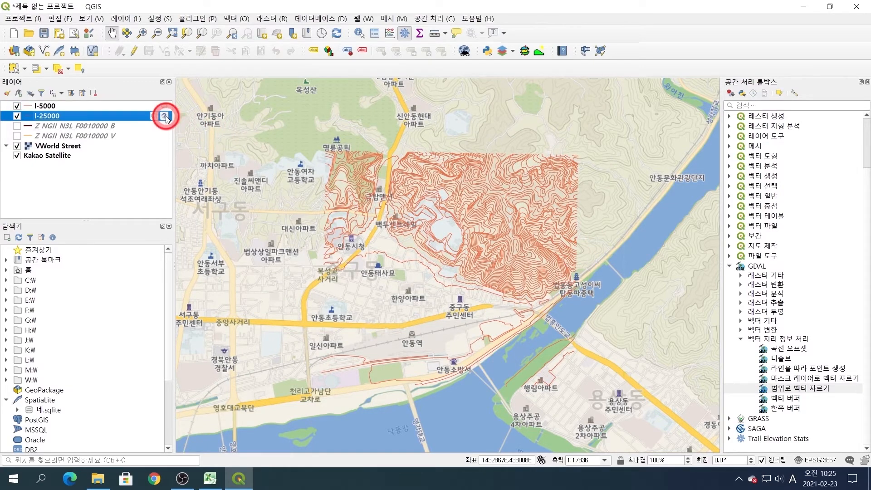
click(513, 154)
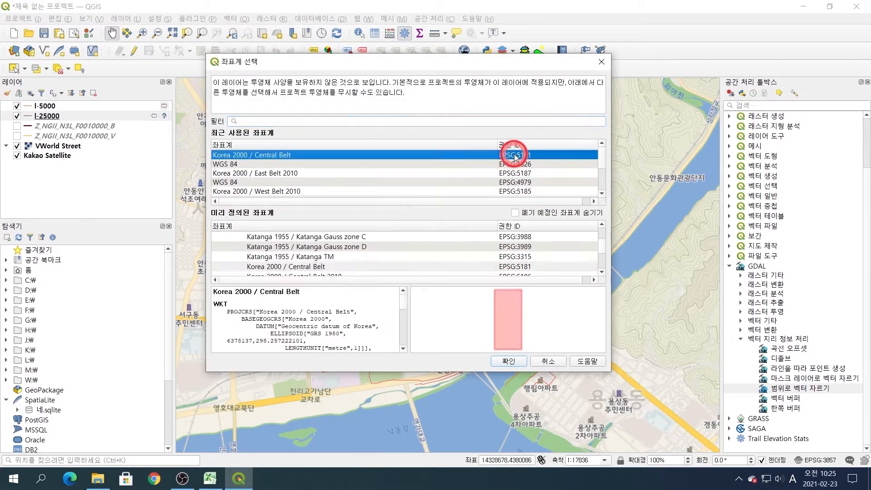
click(511, 361)
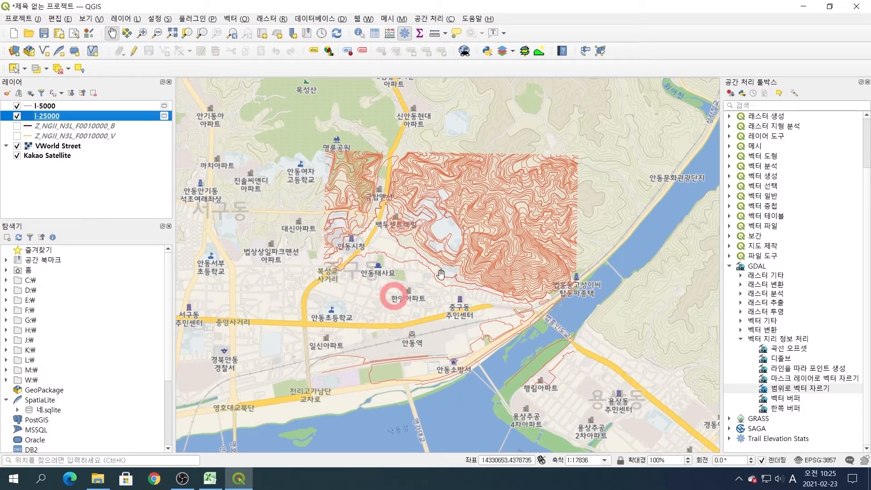
Hide the VWorld Street and Kakao Satellite base maps, leaving only the clipped contours on display
click(22, 147)
click(17, 146)
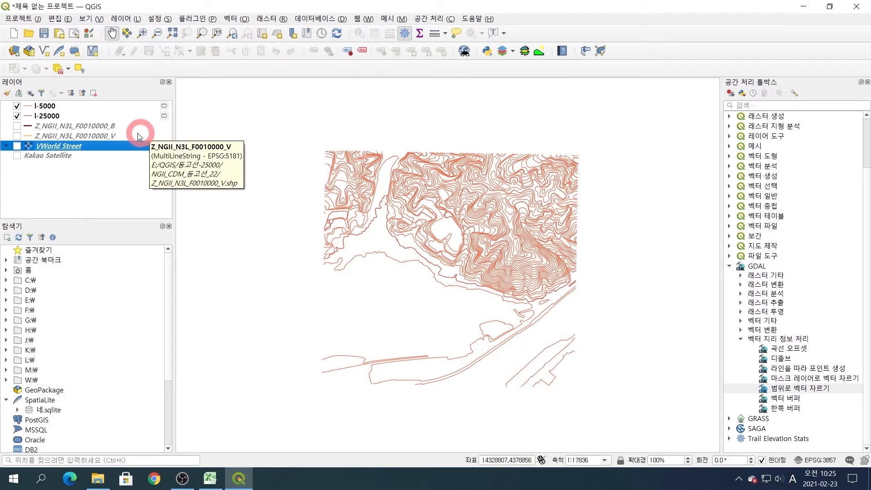
Style the l-25000 layer's simple line with dark red #550903 and a stroke width of 0.4 mm
click(65, 119)
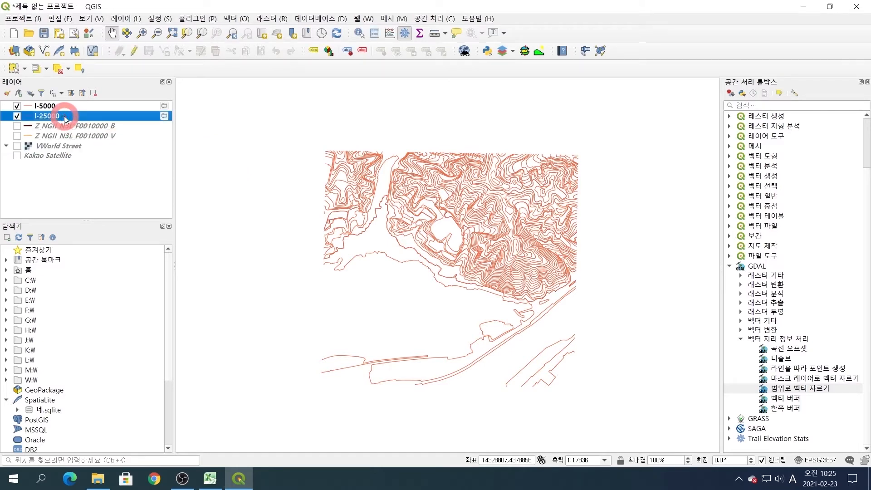
double_click(64, 116)
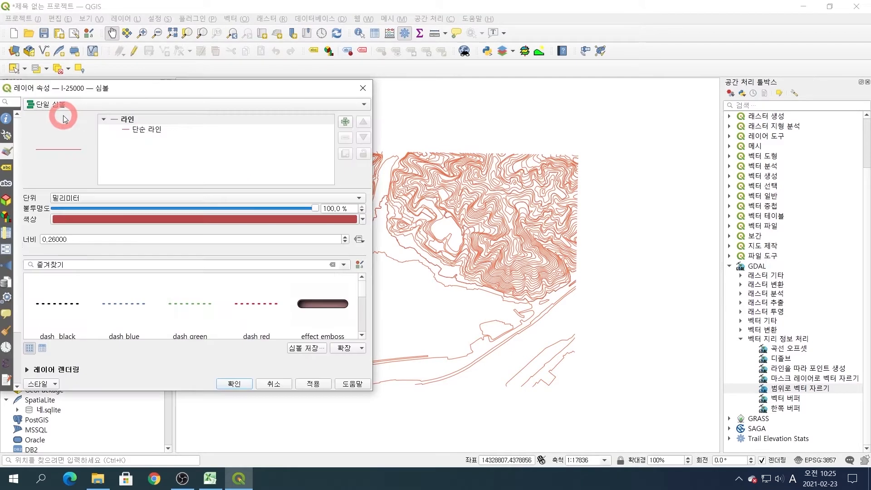
click(167, 132)
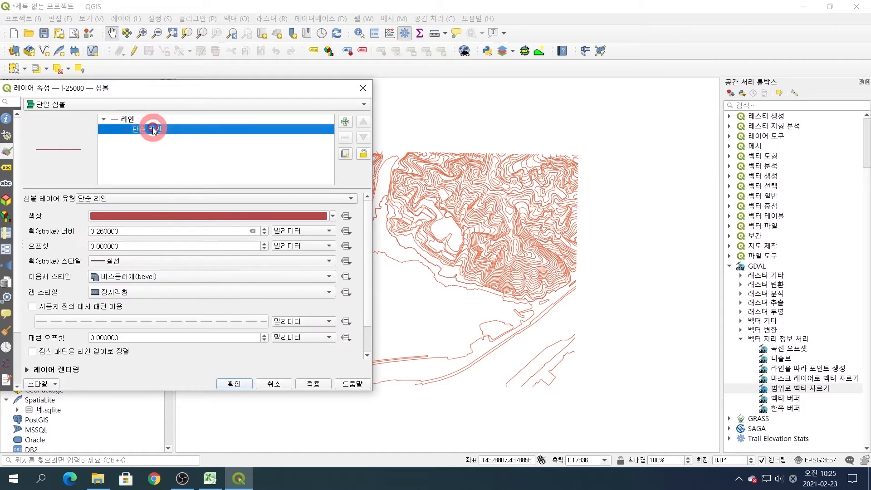
click(219, 217)
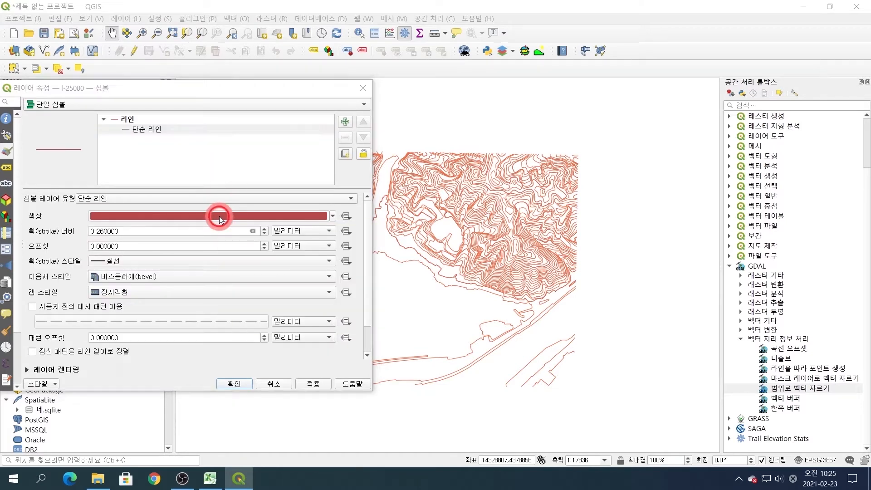
click(348, 312)
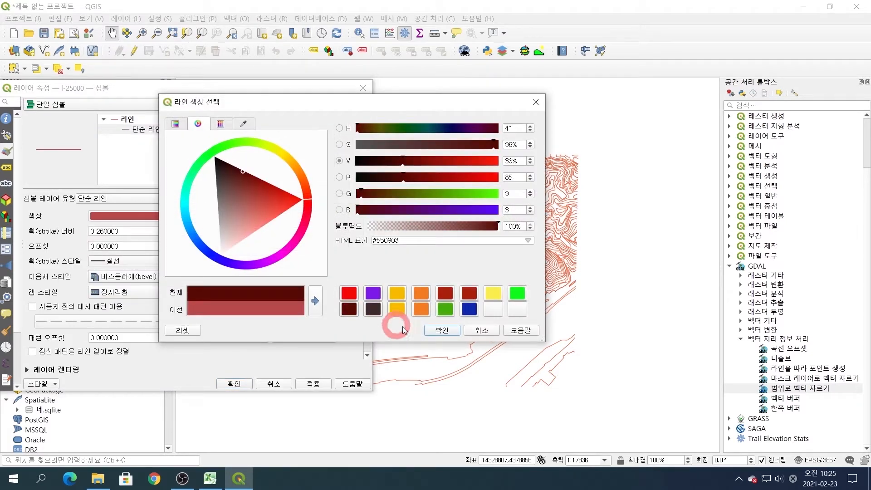
click(444, 330)
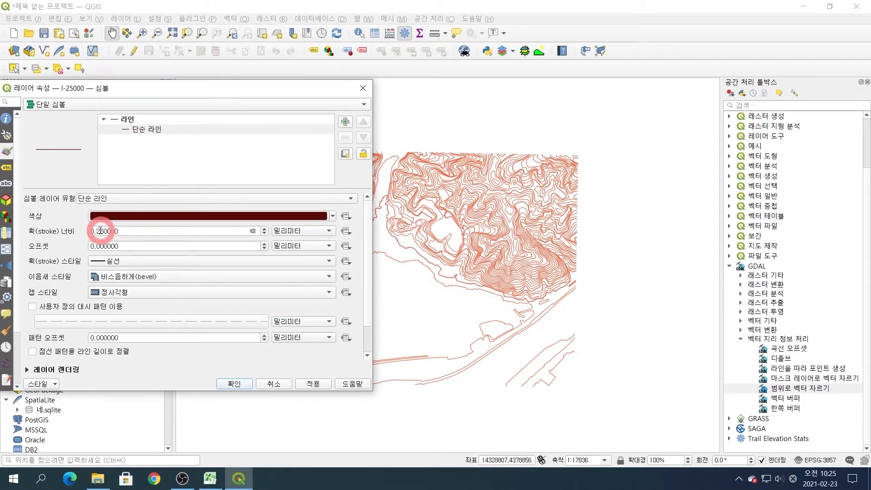
click(93, 231)
drag(96, 231, 206, 239)
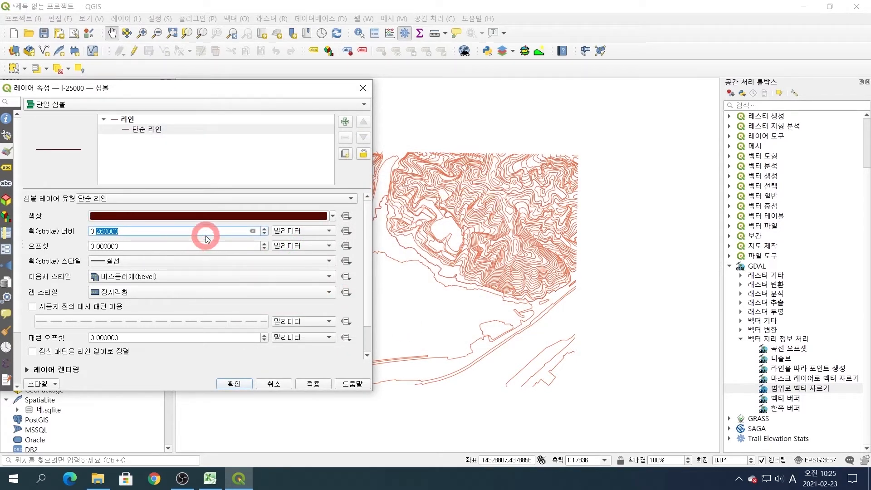
text(4)
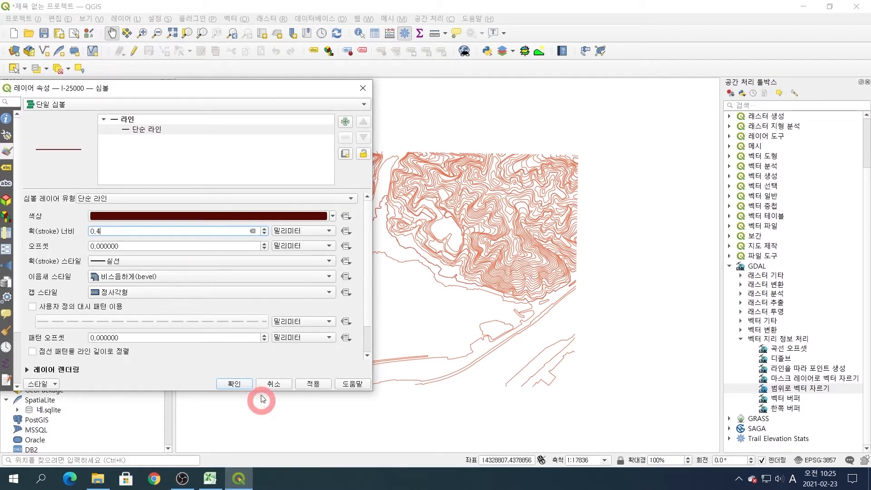
click(314, 384)
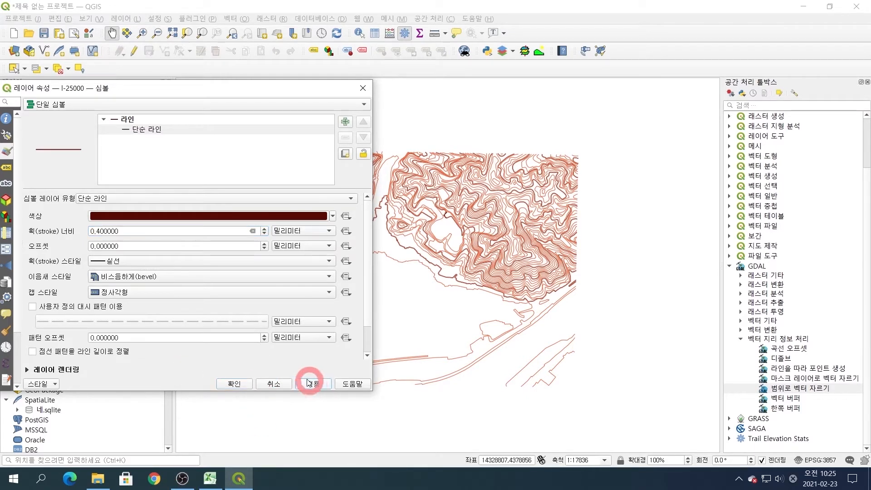
click(242, 385)
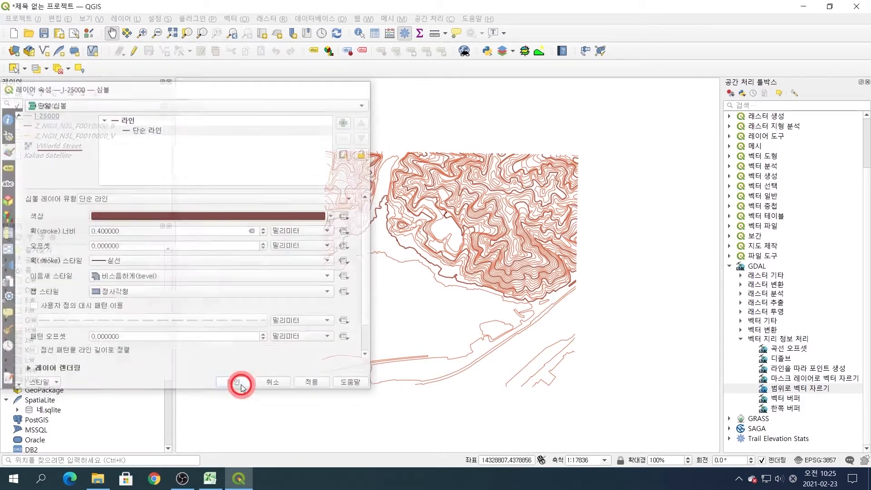
Examine the CONT contour values in the l-25000 attribute table, and inspect the contours up close on the map
scroll(452, 218, up, 1)
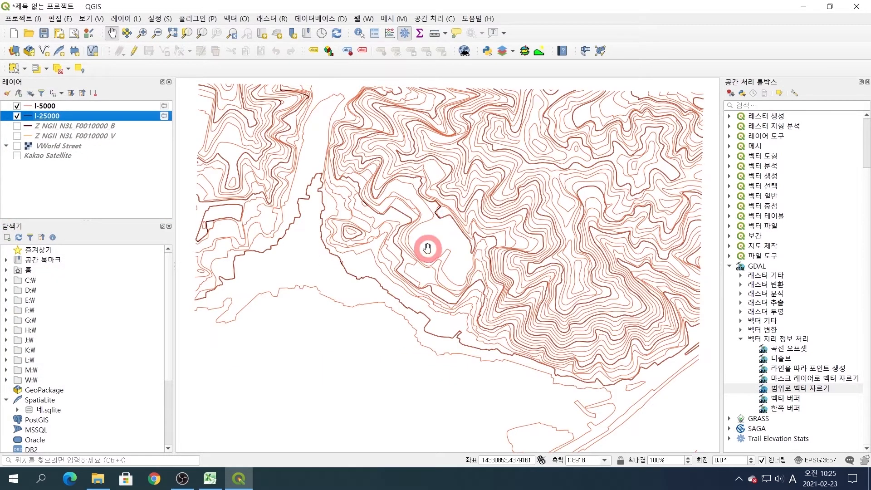
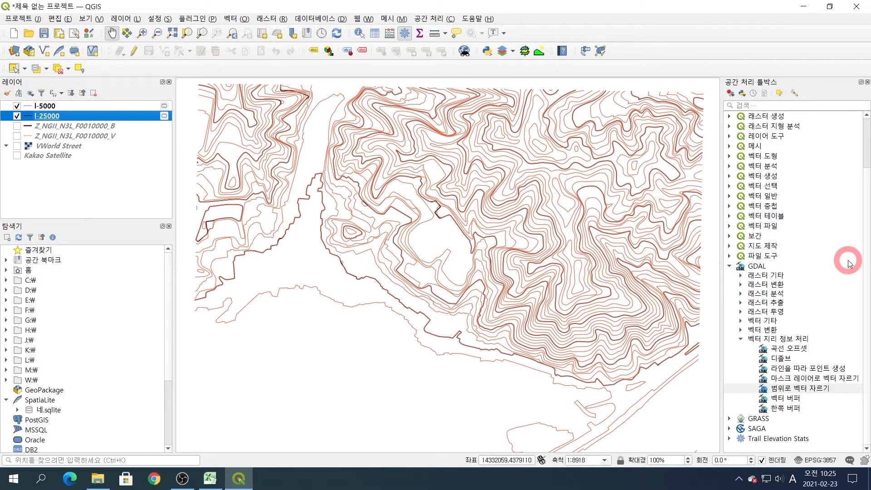
right_click(53, 117)
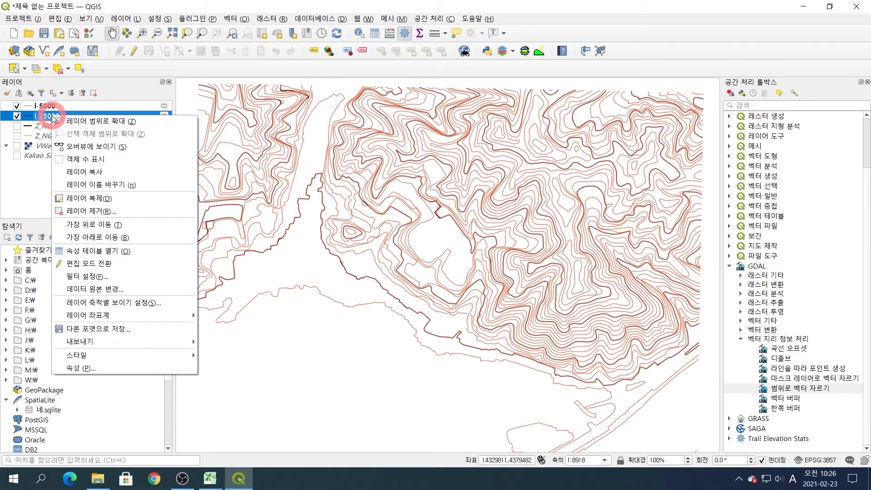
click(117, 253)
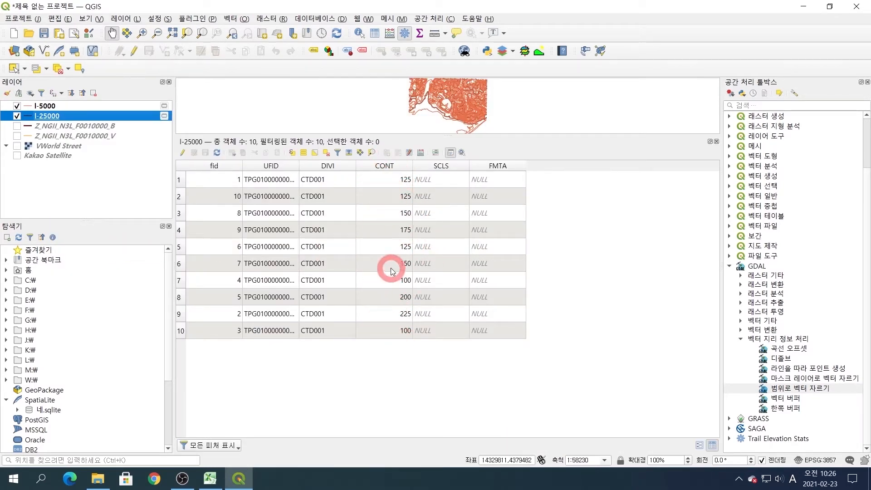
click(718, 143)
scroll(466, 266, up, 3)
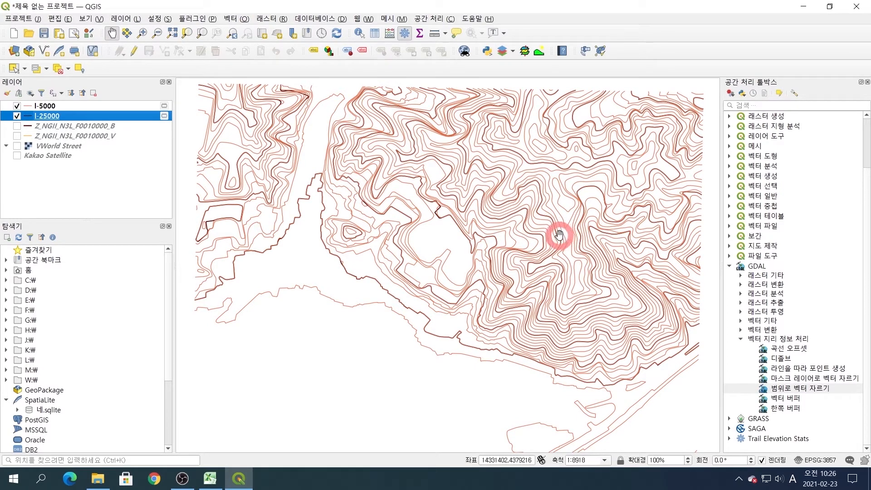
Generate a temporary point layer from the l-5000 contours with the Point on Surface algorithm (표면 상에 있는 포인트)
click(730, 157)
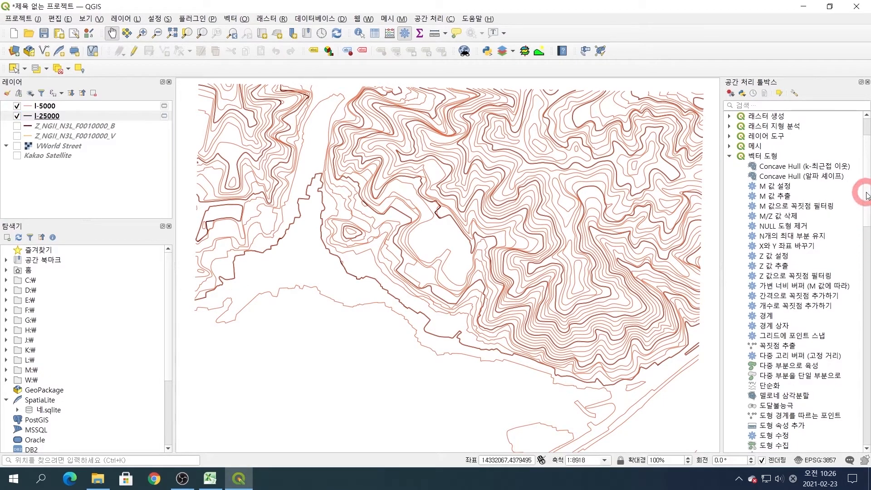
drag(866, 196, 866, 290)
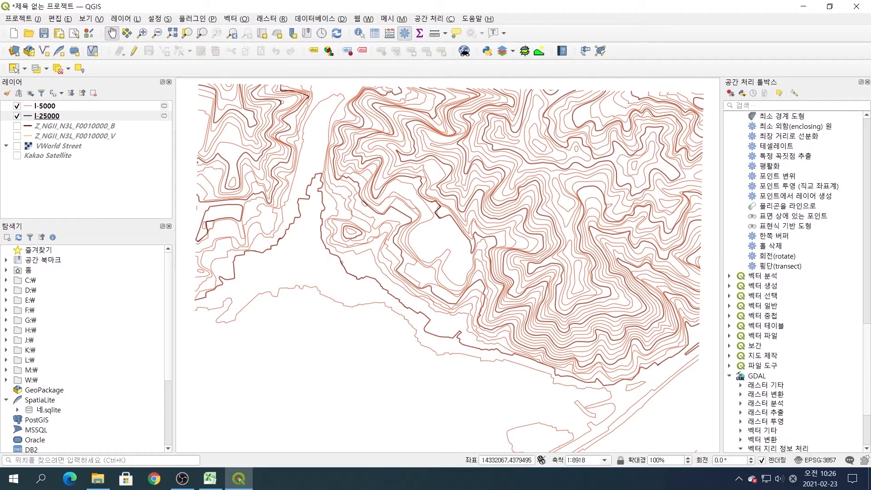
click(819, 217)
click(49, 106)
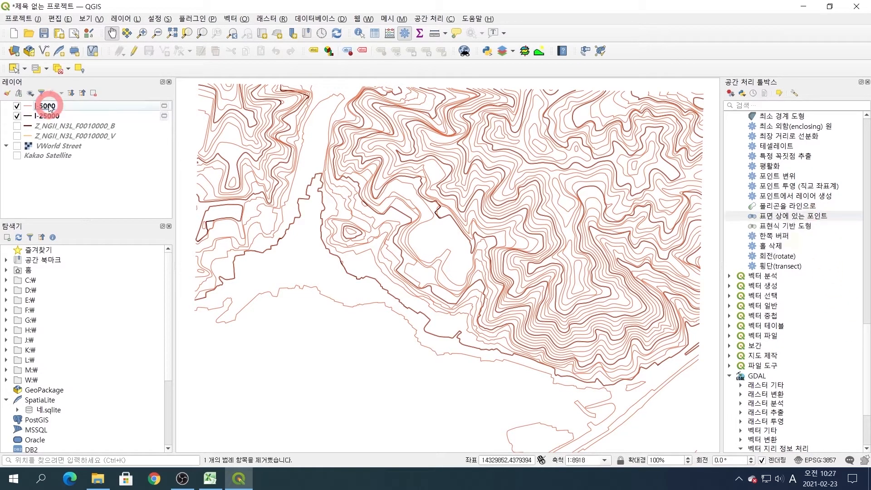
double_click(803, 217)
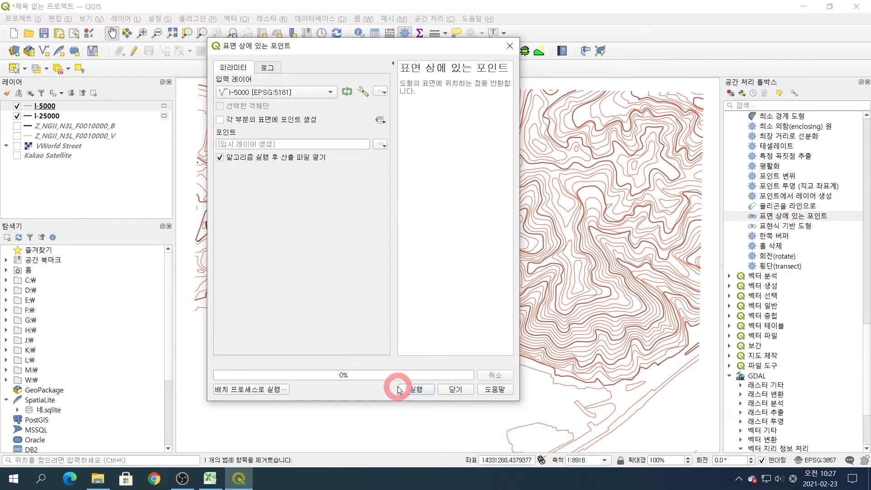
click(415, 390)
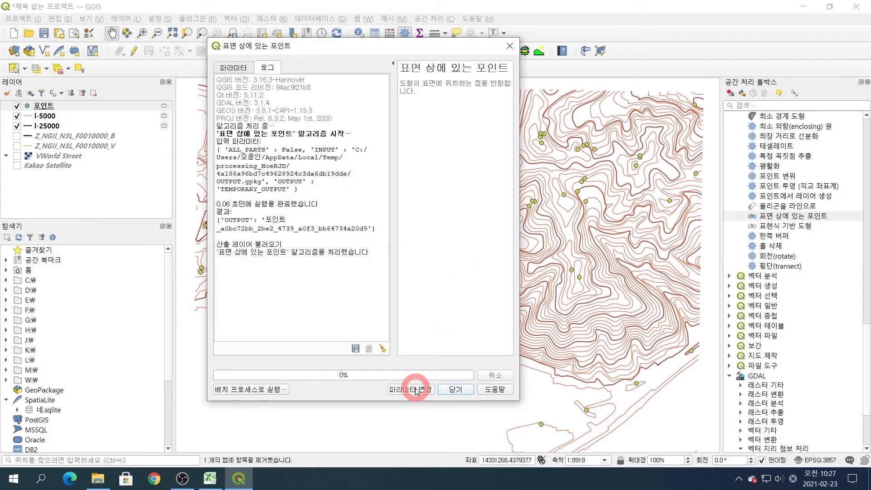
Rename the new point layer made from l-5000 as 포인트-5000
right_click(53, 108)
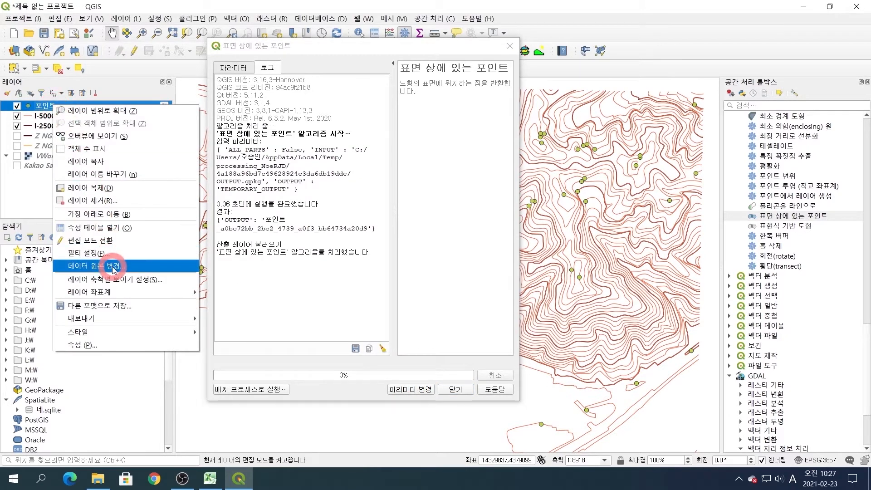
click(113, 175)
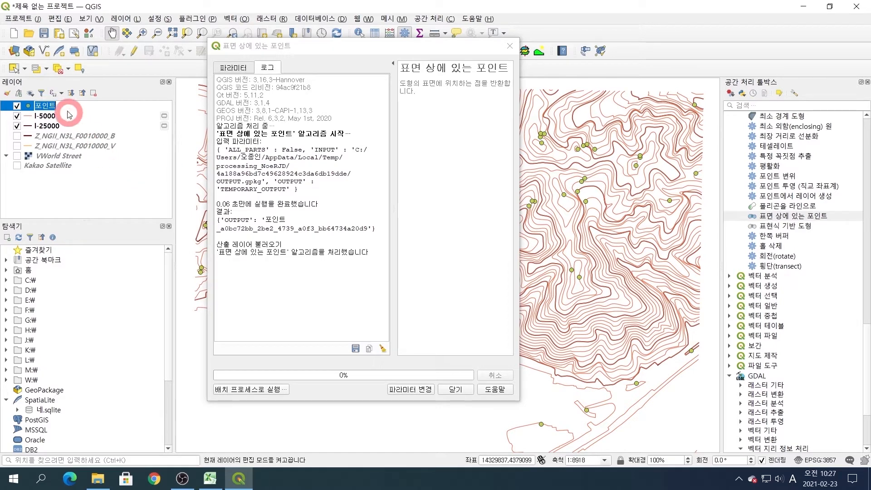
key(Return)
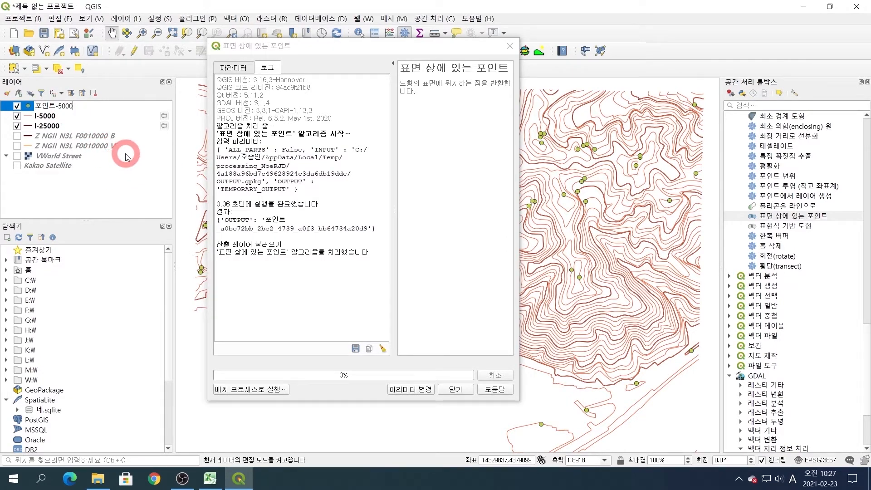
Run the Point on Surface algorithm again with l-25000 as the input layer and a temporary output
click(236, 68)
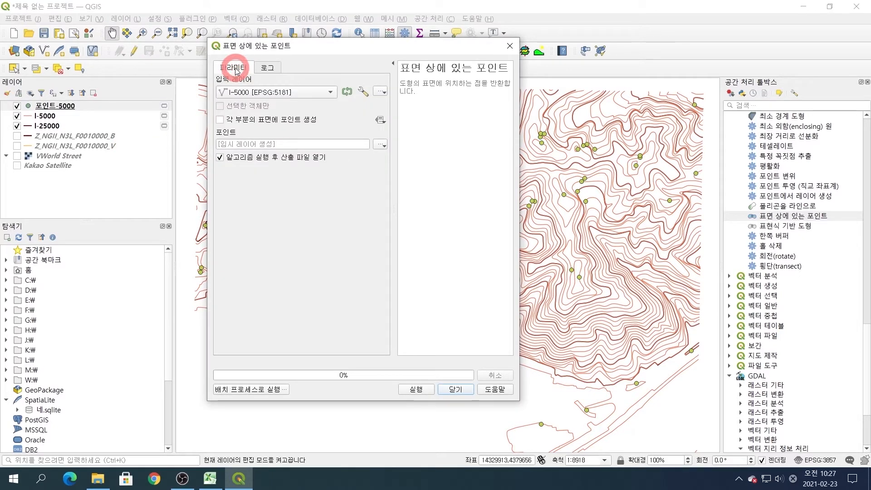
click(330, 93)
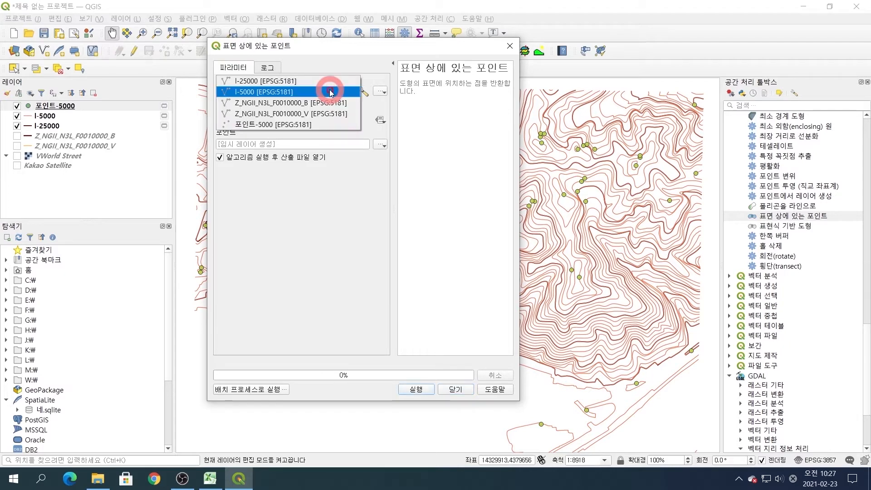
click(284, 82)
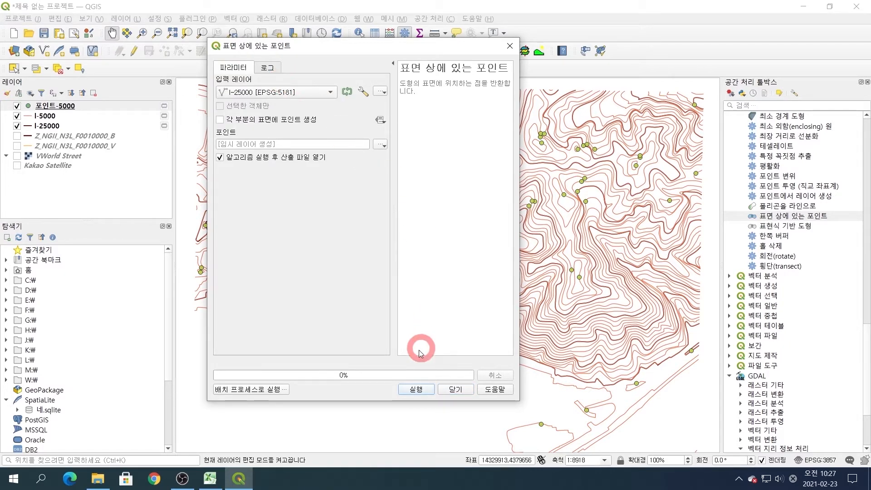
click(414, 390)
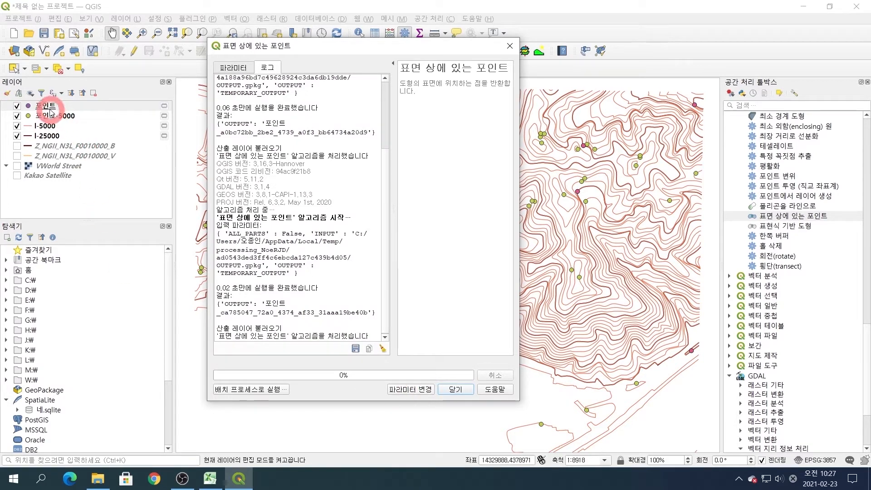
Rename the point layer made from l-25000 as 포인트25000, and close the algorithm dialog
right_click(51, 111)
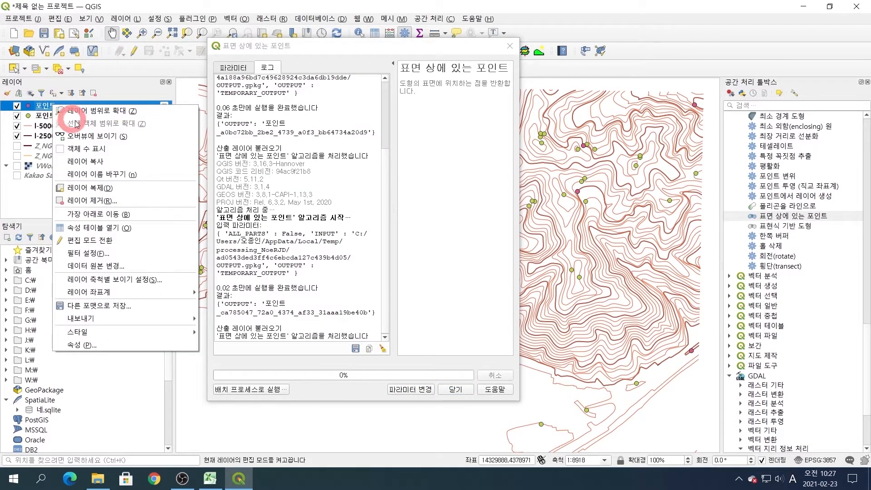
click(112, 174)
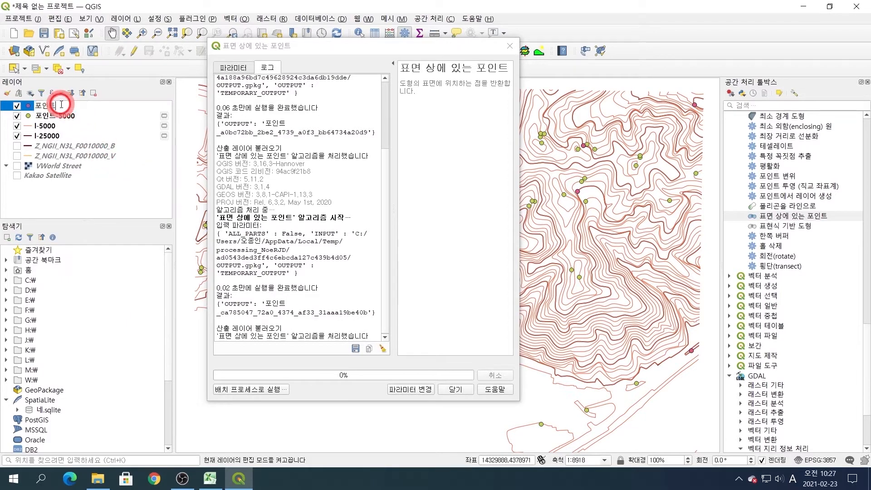
text(25000)
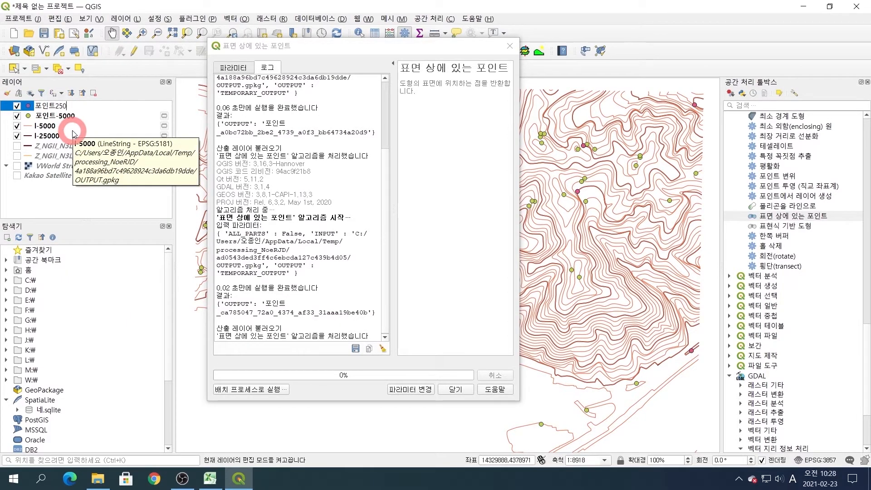
click(455, 390)
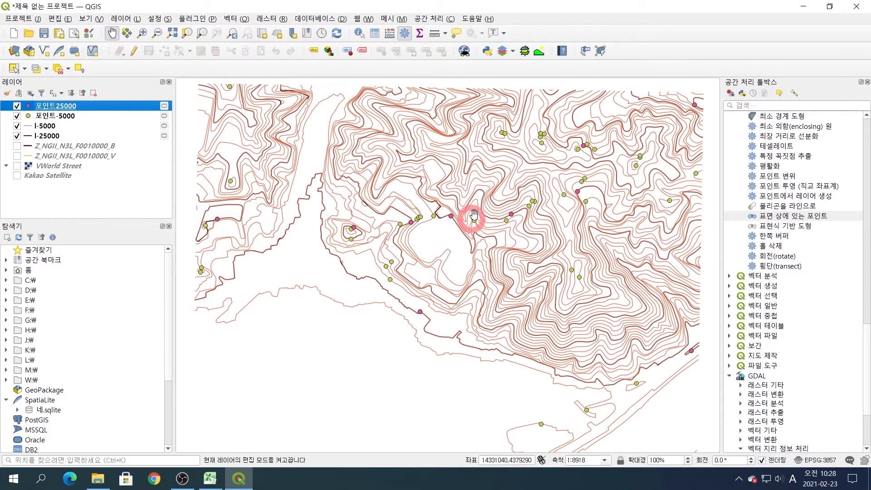
Examine the CONT values in the 포인트25000 layer's attribute table, and close the table
drag(512, 200, 453, 211)
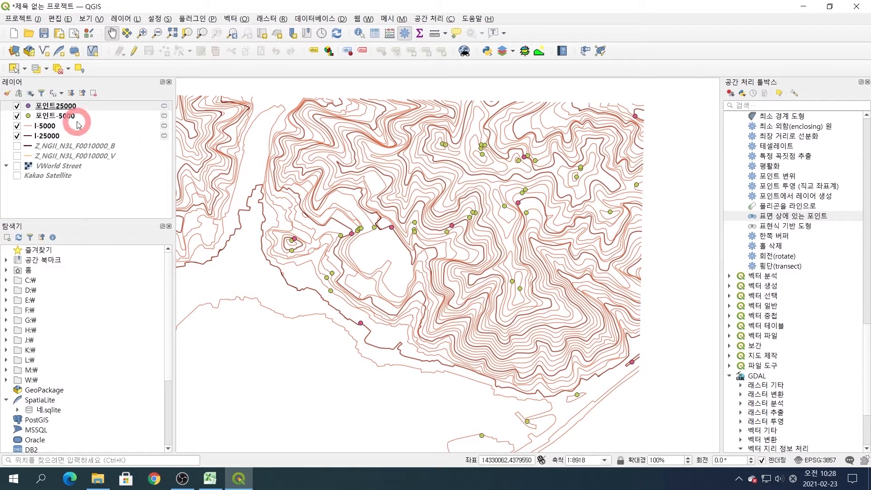
right_click(66, 108)
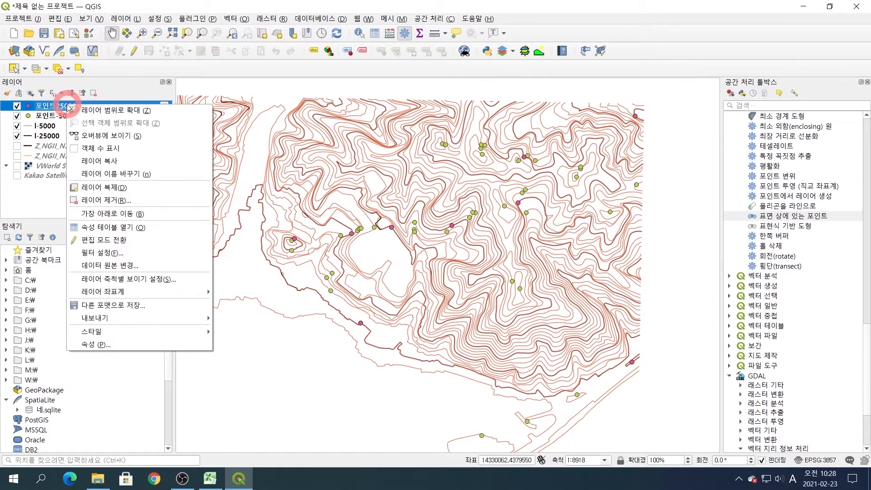
click(114, 228)
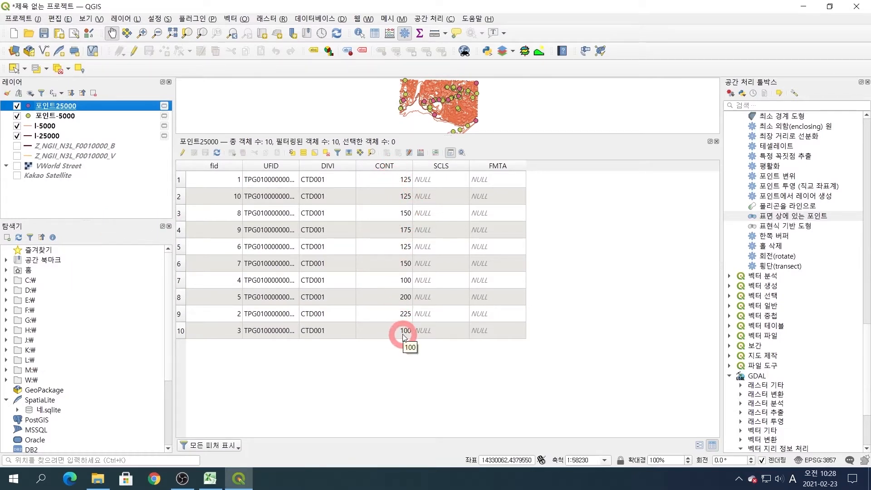
click(716, 142)
scroll(520, 217, up, 3)
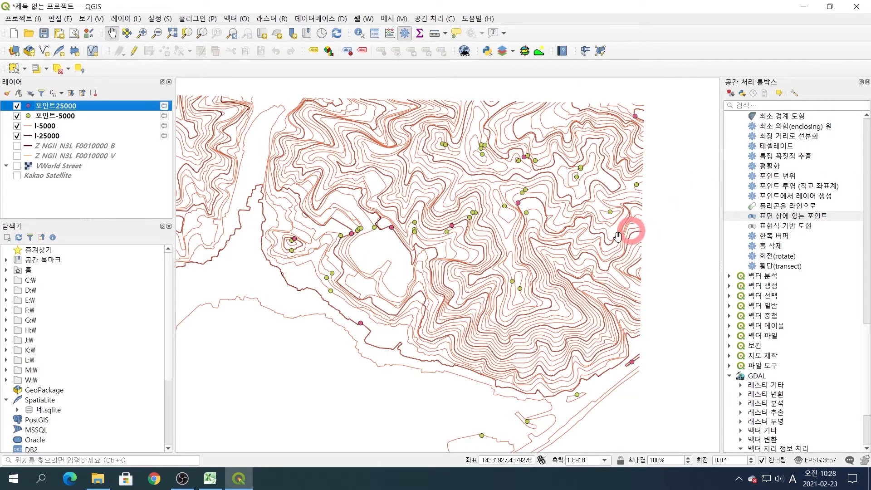
Label the 포인트25000 layer with single labels (단일 라벨) that show the CONT field
click(68, 105)
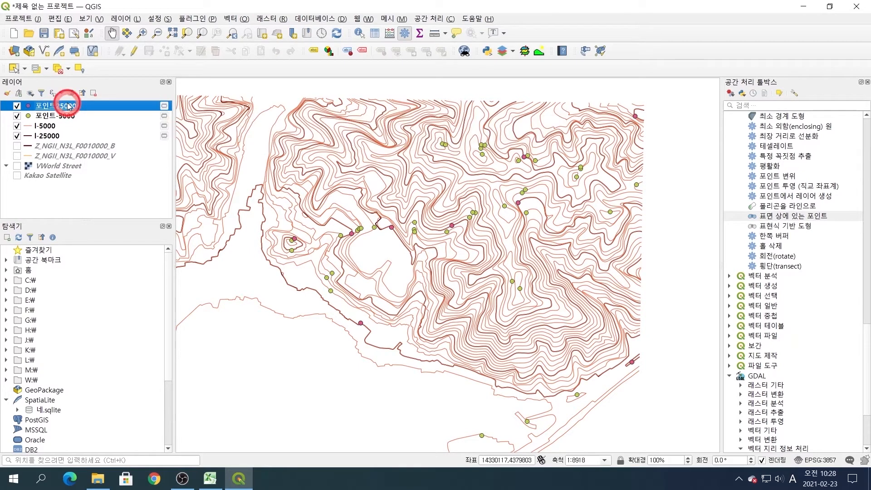
double_click(68, 105)
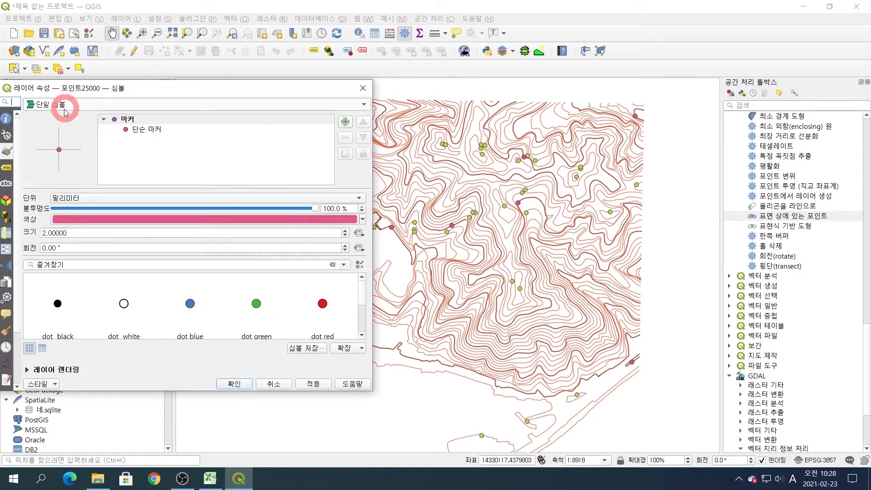
click(7, 169)
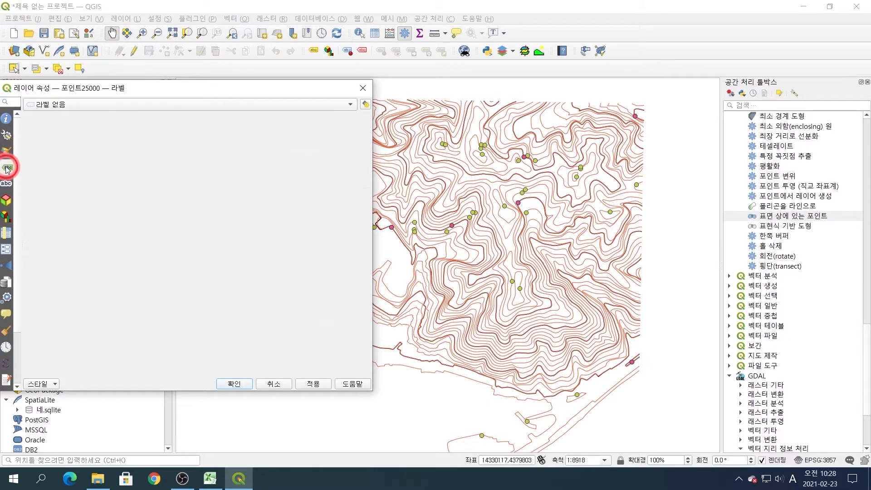
click(253, 107)
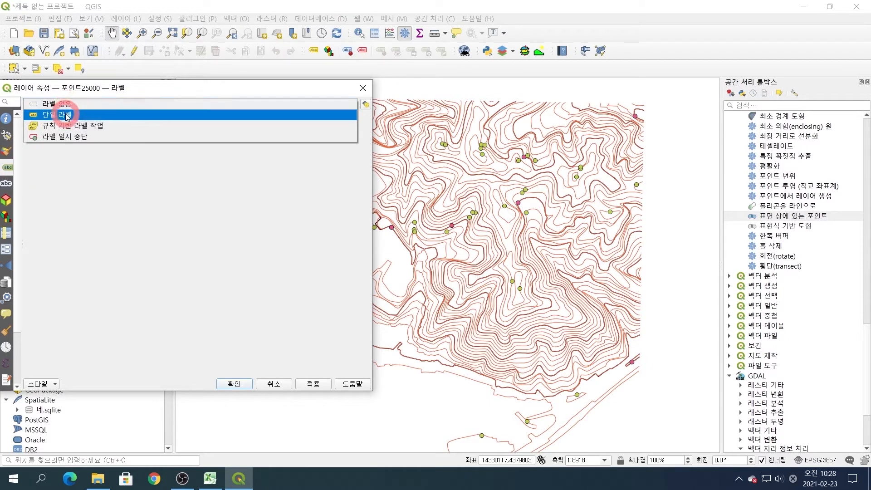
click(67, 116)
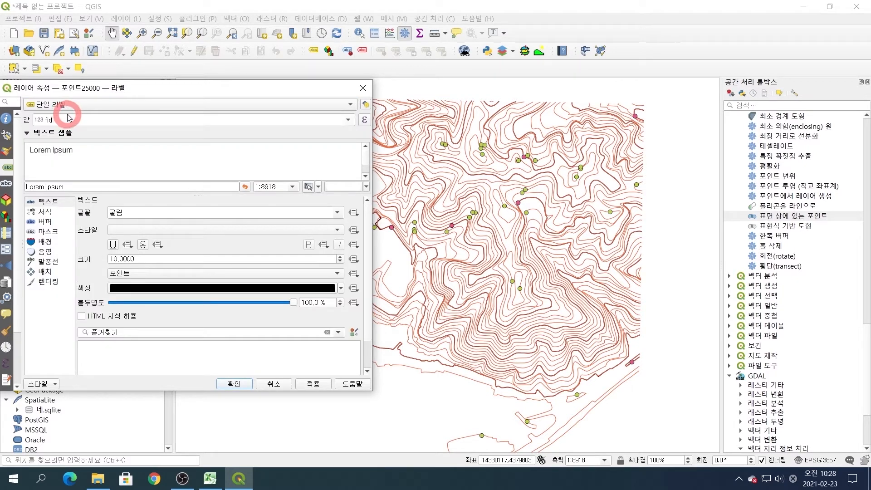
click(308, 121)
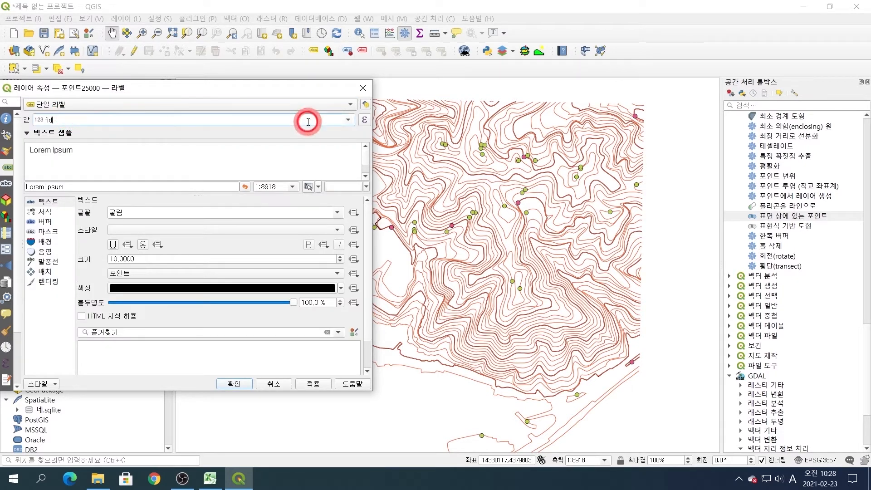
click(347, 120)
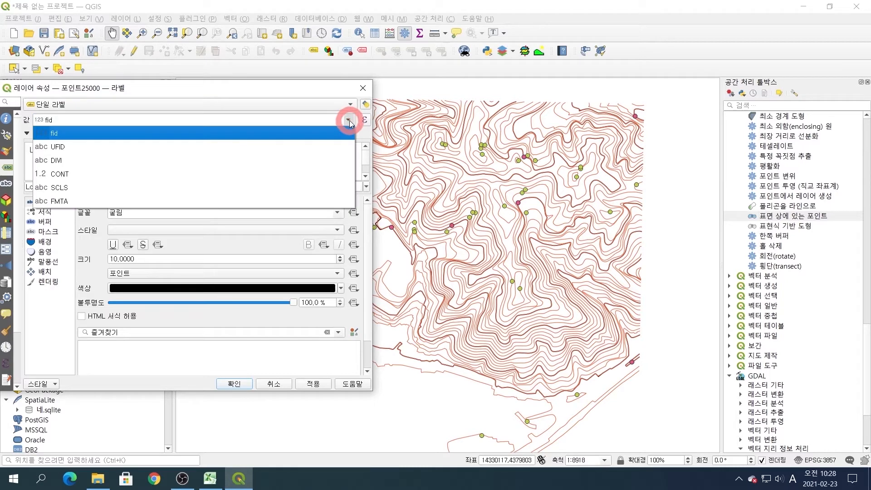
click(74, 178)
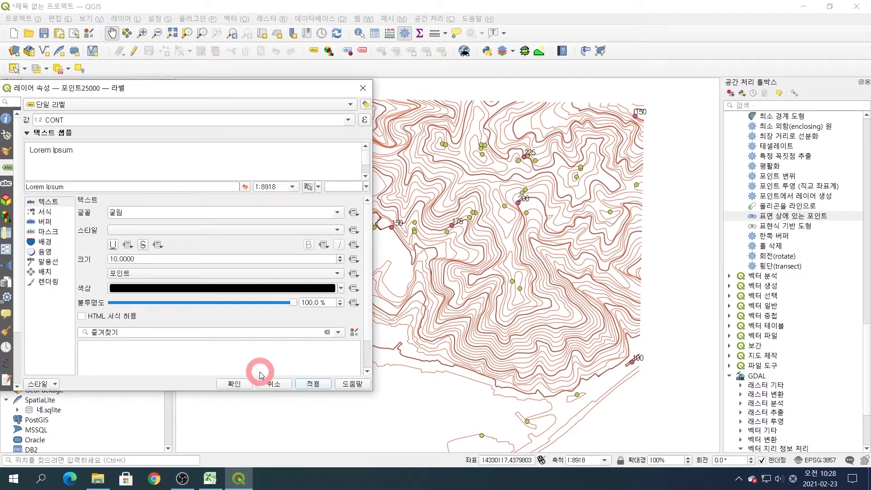
click(236, 384)
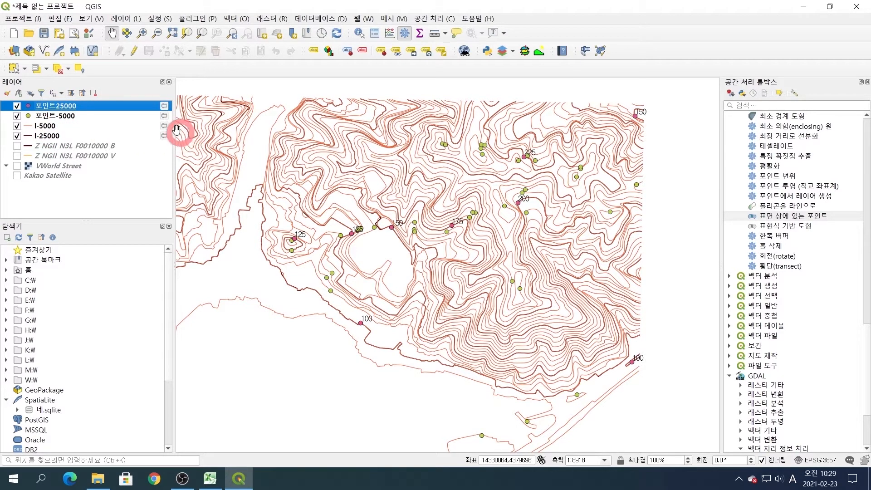
Switch to File Explorer to check the 작업보관 folder in E:\QGIS, and return to QGIS
click(98, 479)
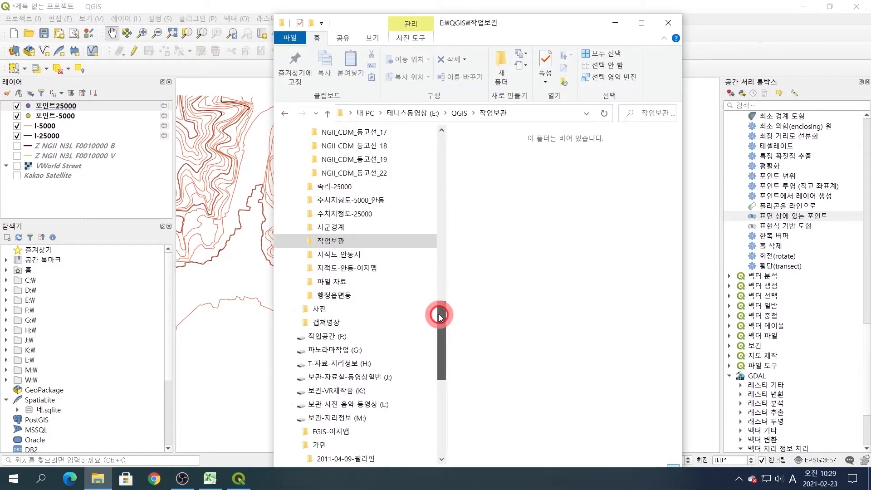
click(330, 242)
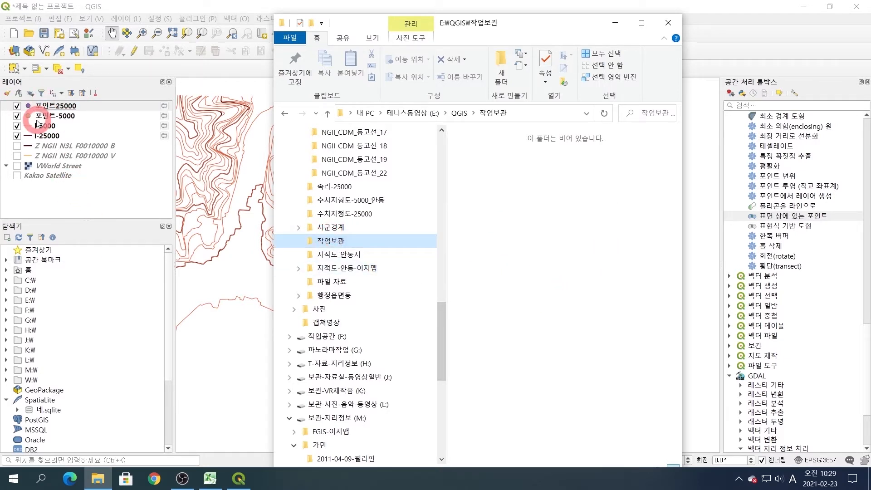
click(615, 22)
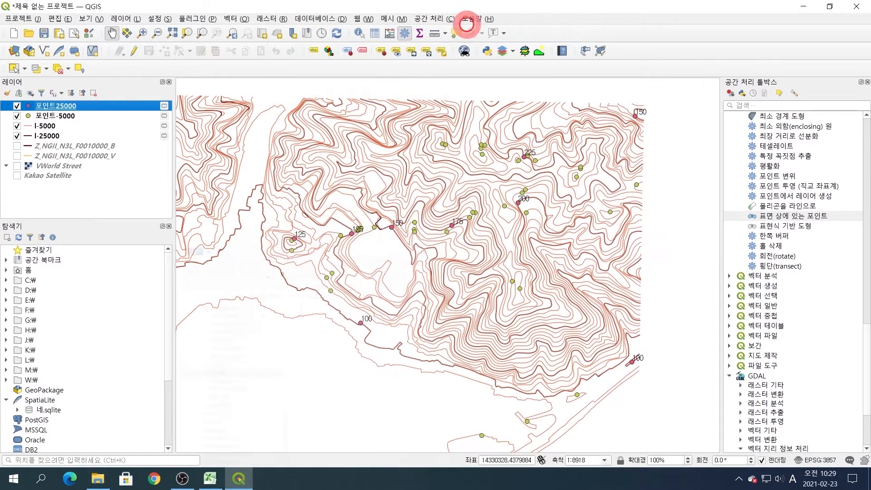
Export the l-25000 layer as KML file l-25000 in E:\QGIS\작업보관 without adding it to the map, and check that folder in File Explorer
click(58, 136)
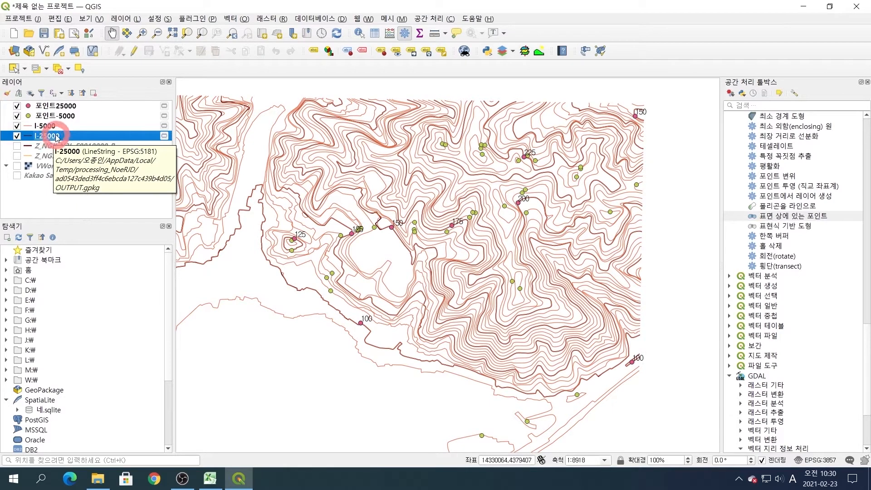
right_click(56, 138)
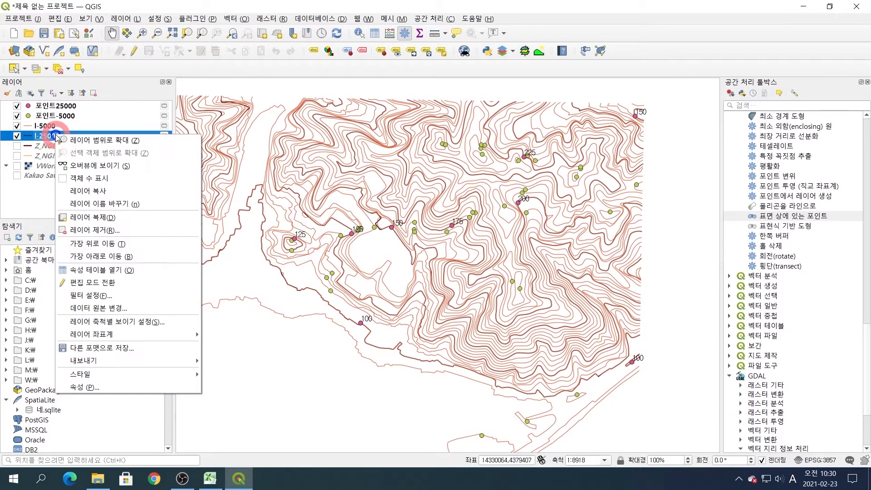
click(95, 366)
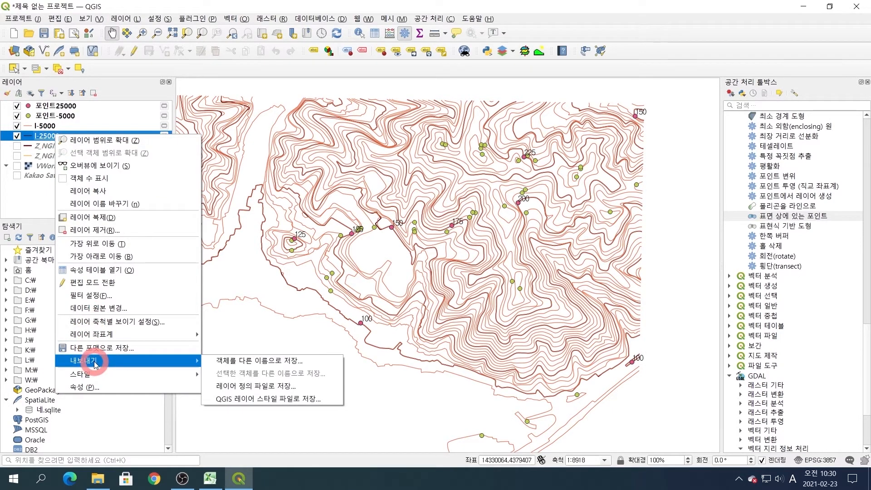
click(247, 362)
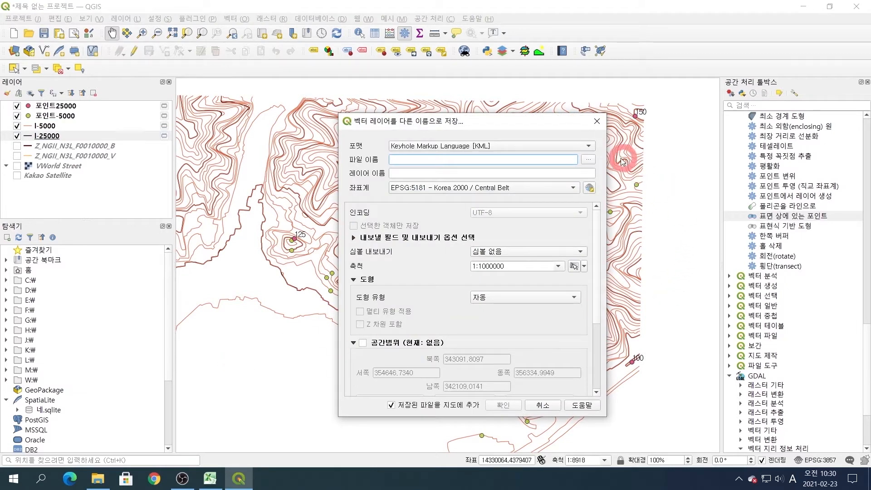
click(589, 162)
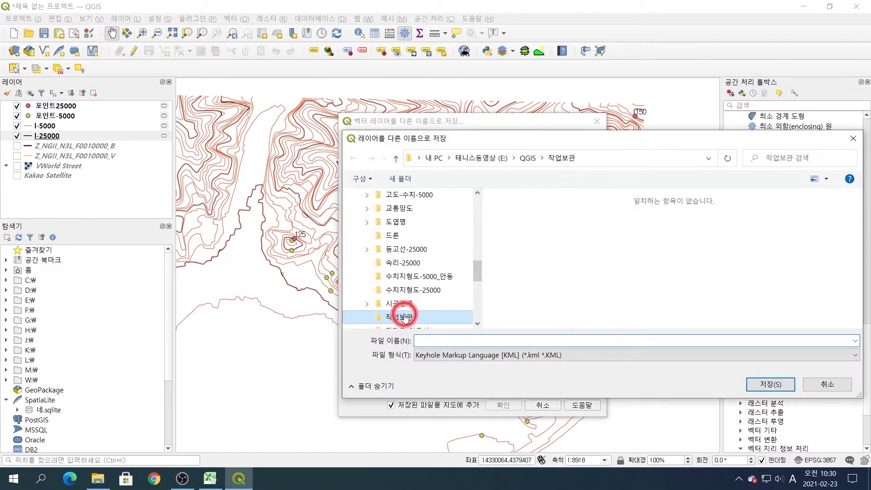
click(428, 341)
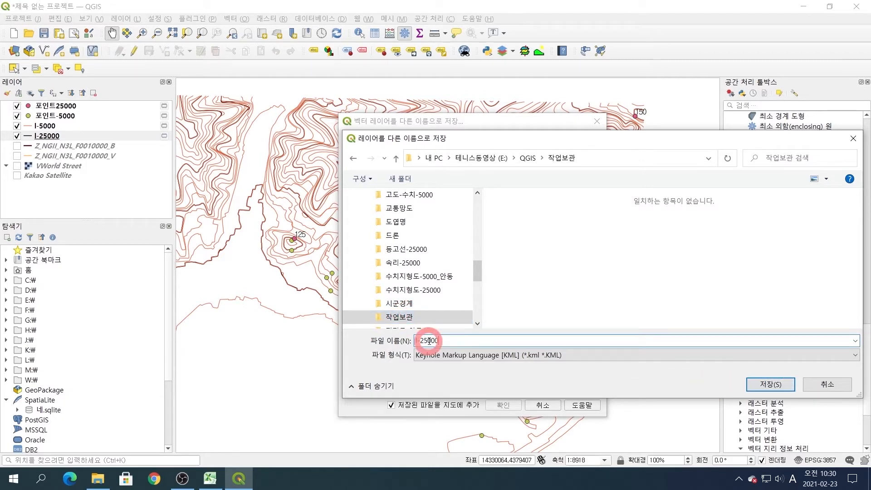
click(770, 384)
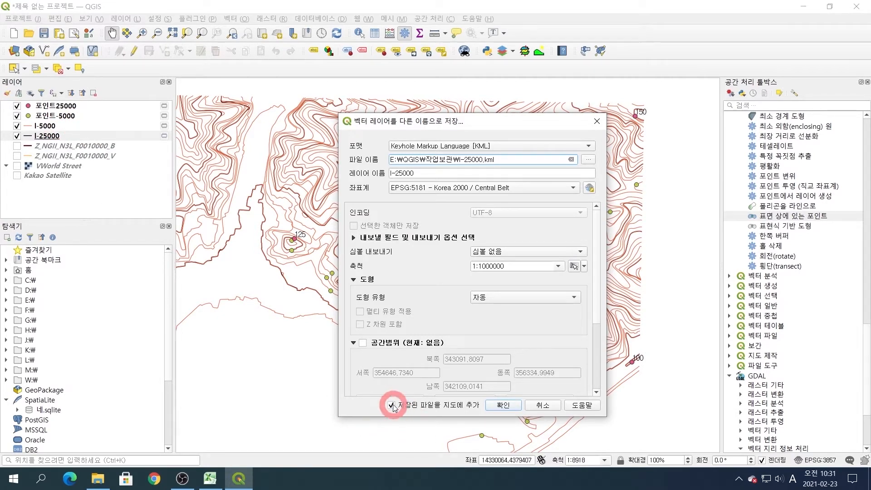
click(503, 405)
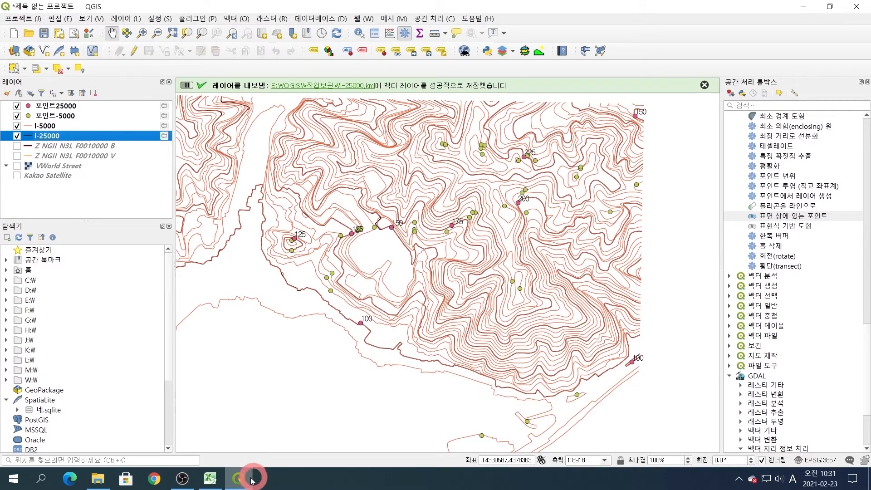
click(96, 484)
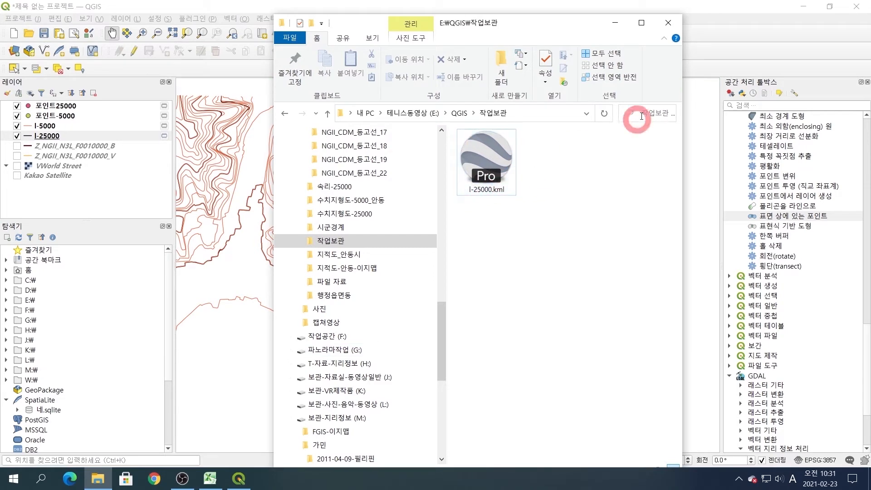
click(615, 23)
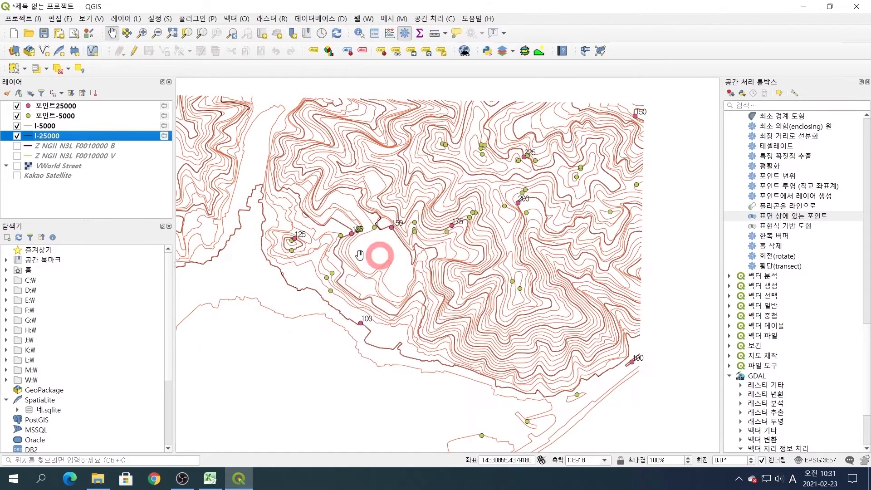
Export the l-5000 layer as KML file l-5000 in the 작업보관 folder, without adding the saved file to the map
click(53, 126)
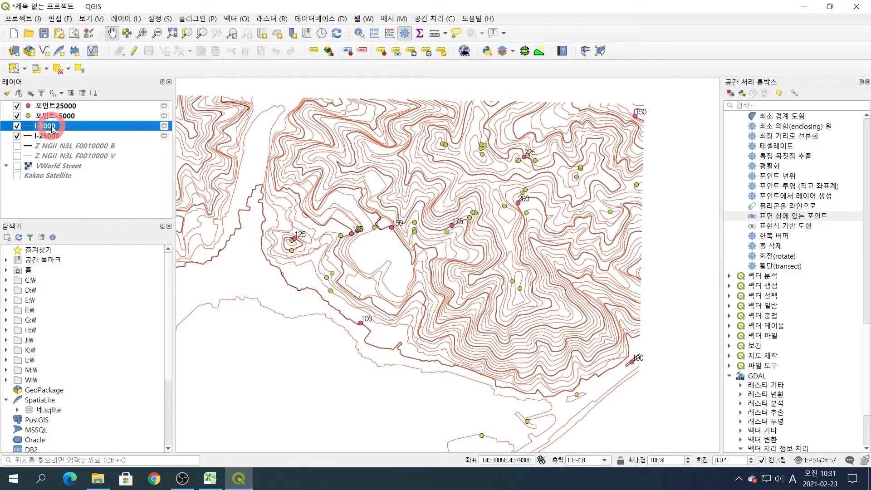
right_click(52, 128)
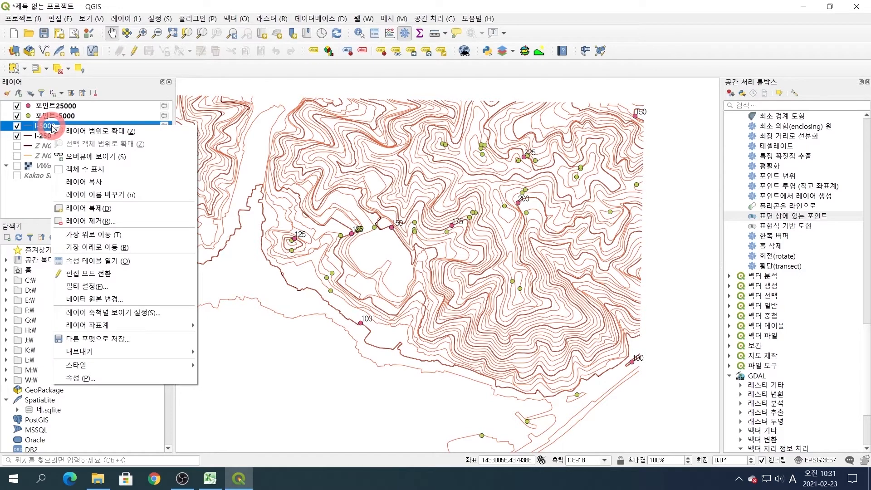
mouse_move(120, 352)
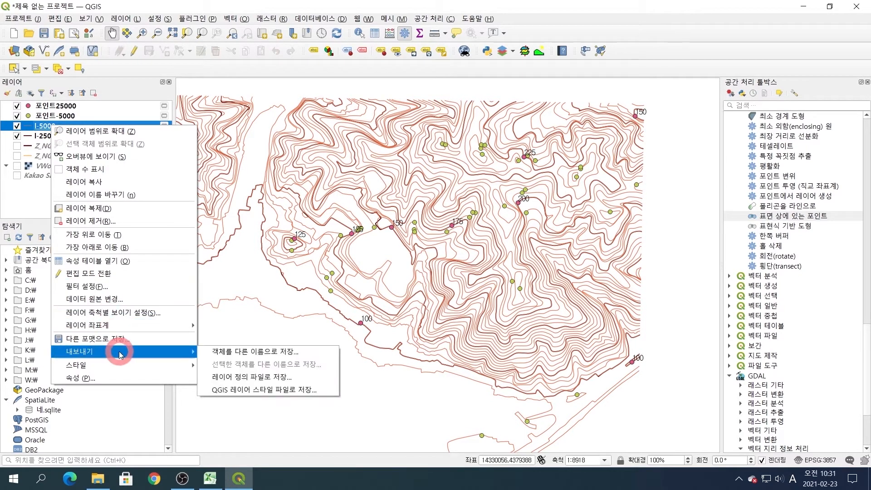
click(301, 352)
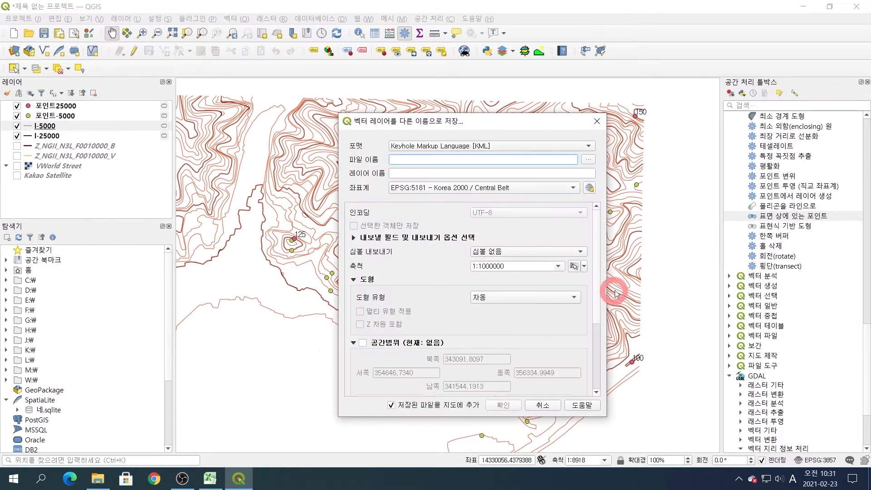
click(588, 162)
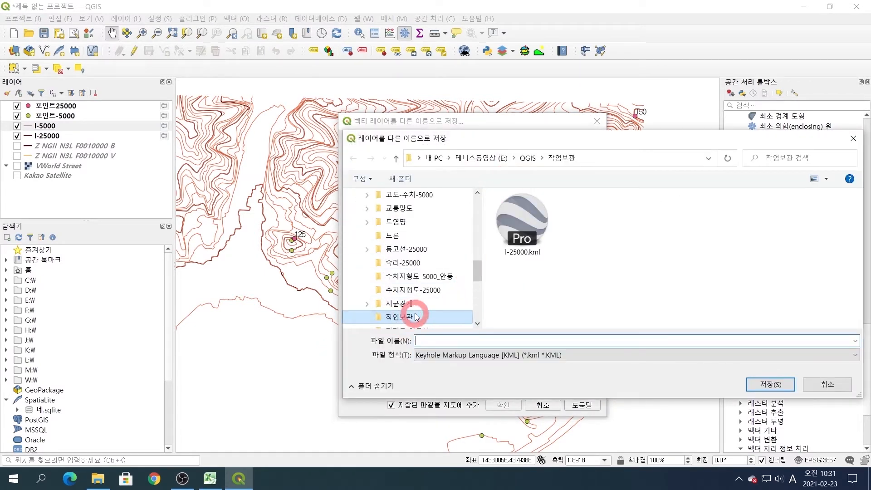
click(427, 342)
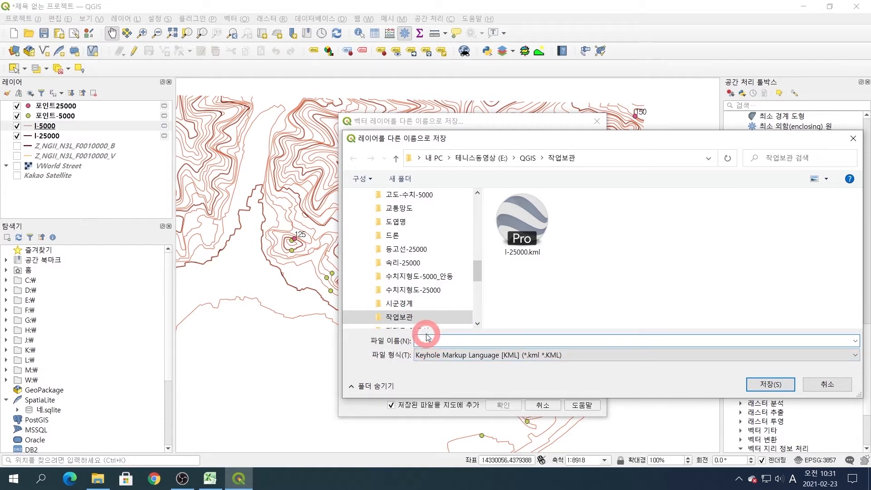
click(428, 337)
text(l-5000)
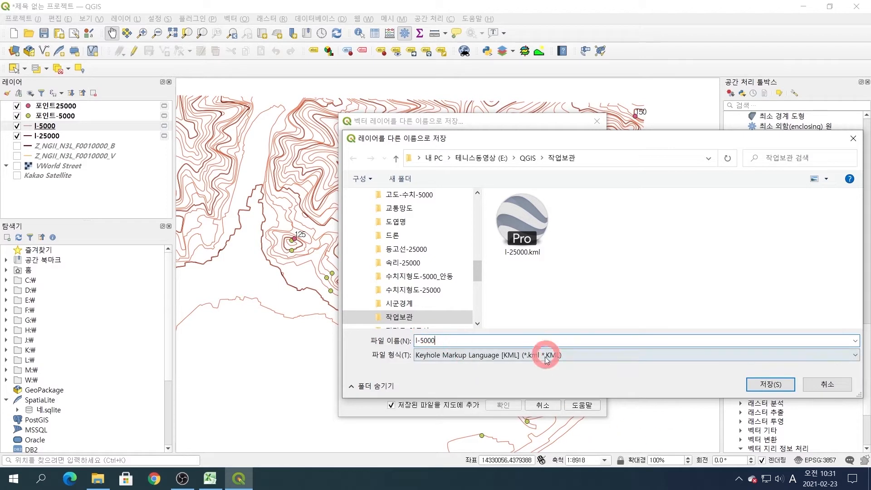
click(771, 385)
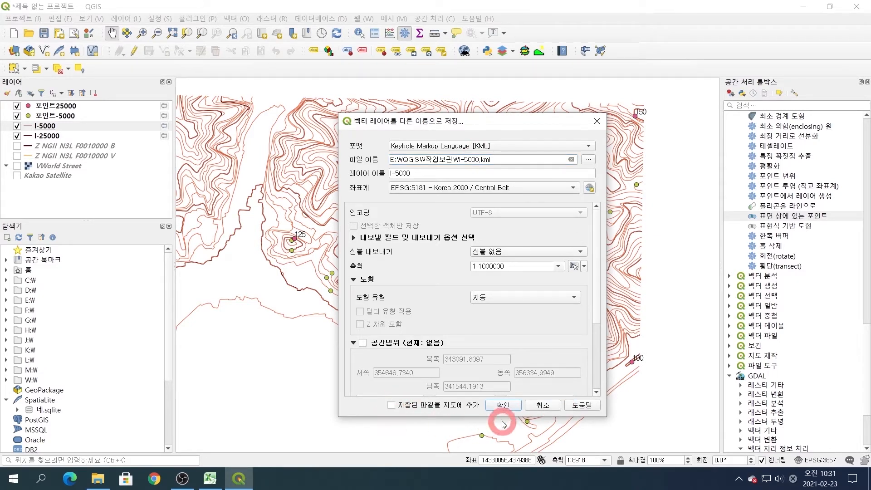
click(502, 404)
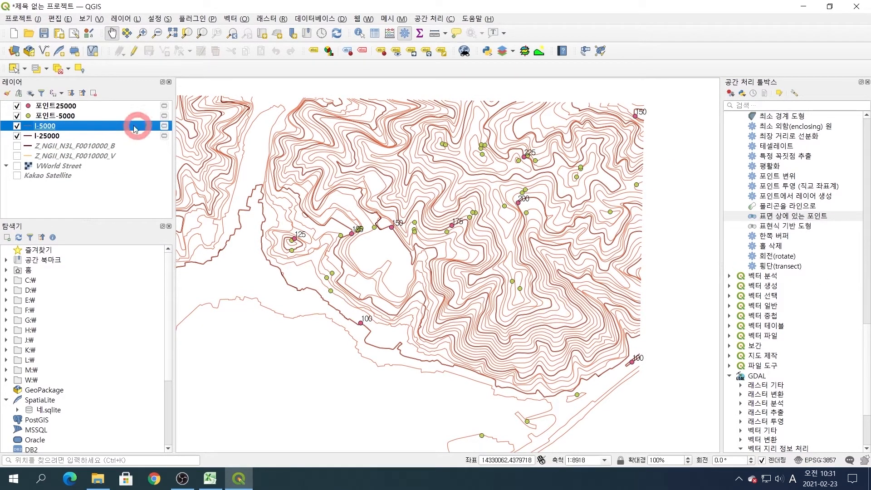
Set up a KML export of the 포인트-5000 layer to a file named p-5000 in the 작업보관 folder
click(111, 117)
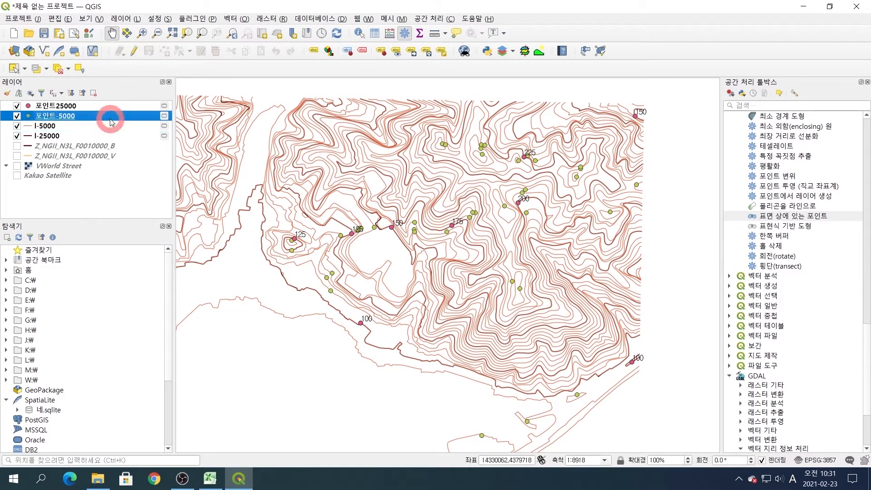
right_click(67, 118)
mouse_move(142, 341)
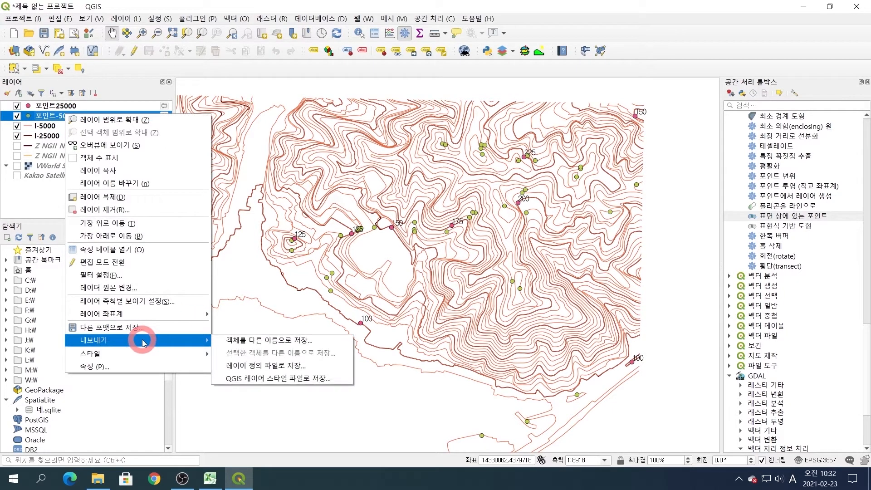
click(272, 344)
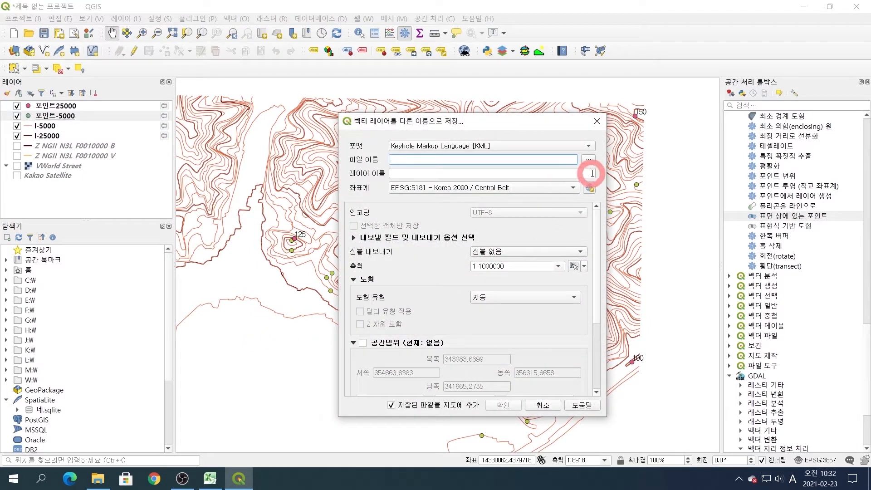
click(589, 160)
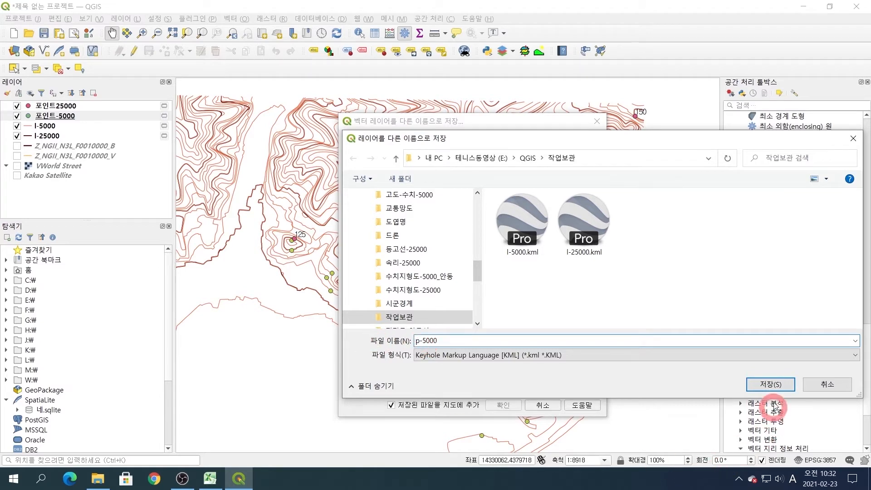
click(763, 386)
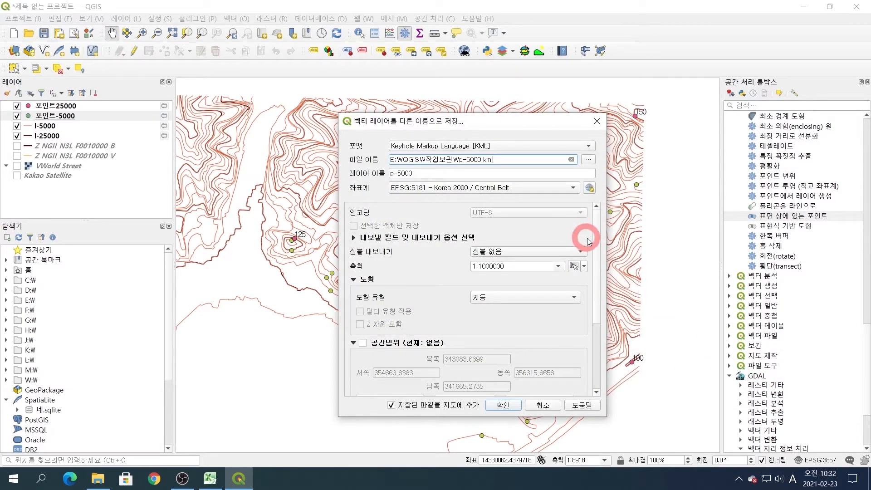
Set the p-5000 export's NameField to cont, and save it without adding the file to the map
scroll(599, 236, down, 4)
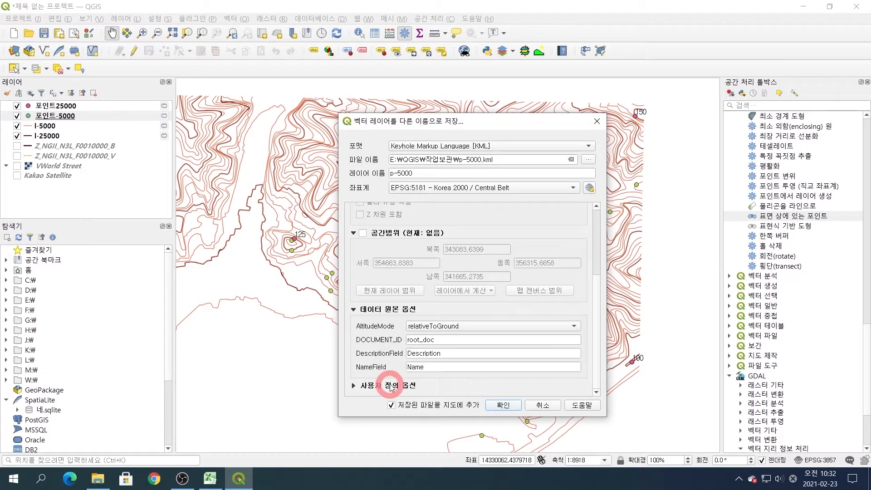
click(441, 368)
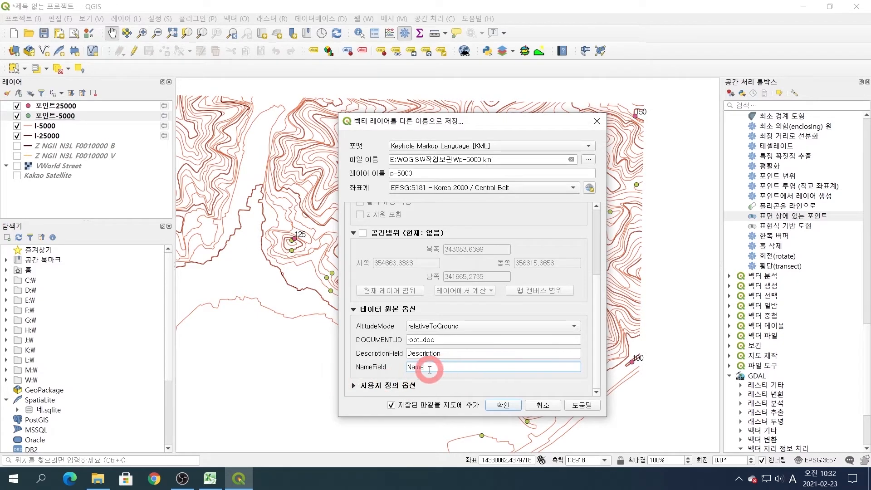
drag(430, 368, 396, 331)
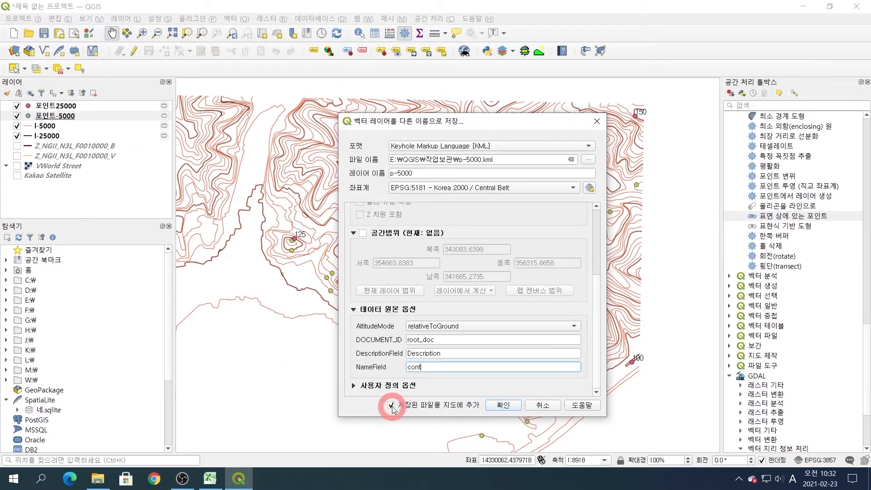
click(502, 405)
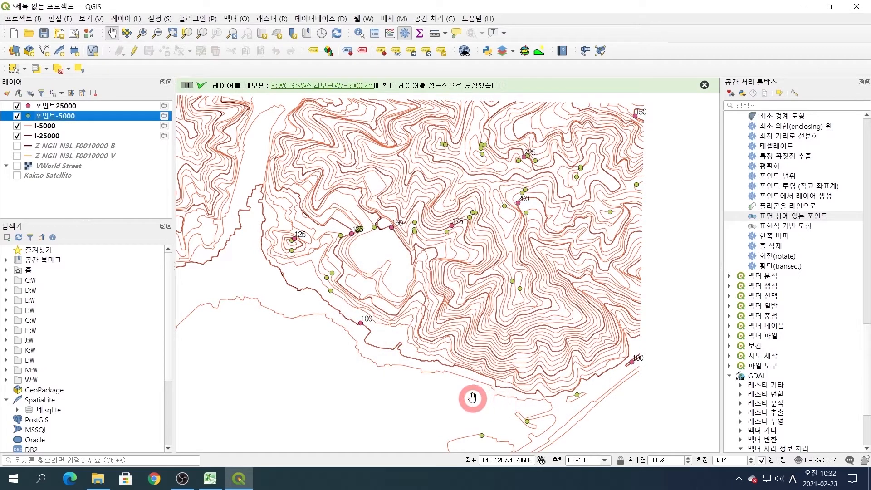
Set up a KML export of the 포인트25000 layer with the file name p-25000
click(64, 107)
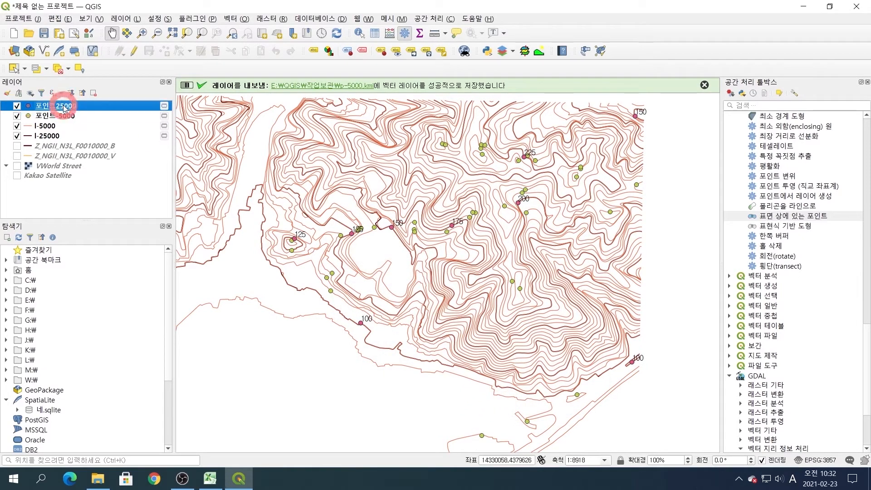
right_click(64, 107)
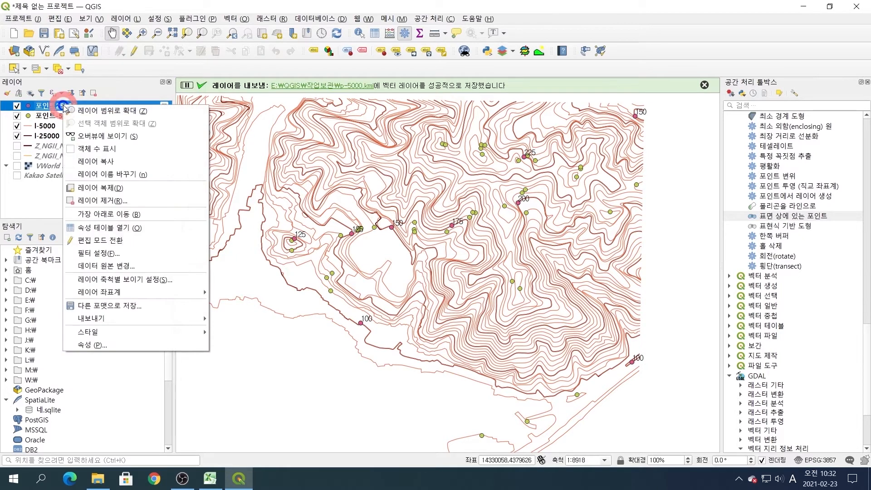
click(154, 318)
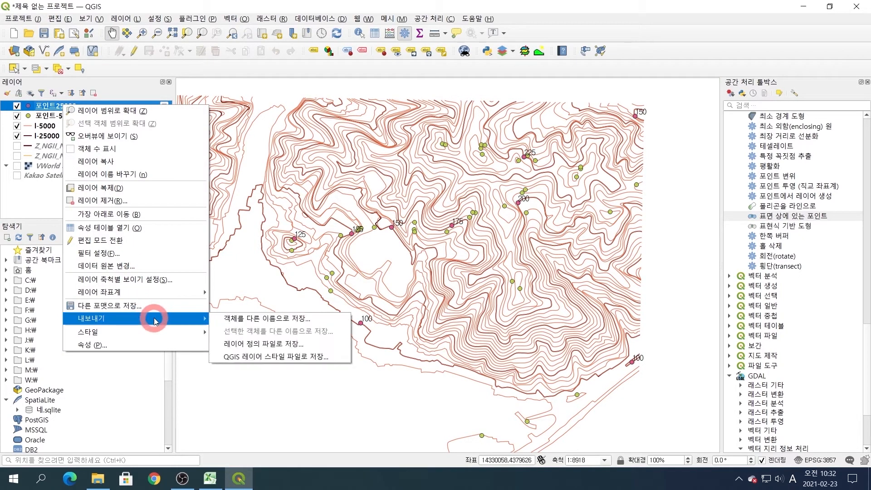
click(277, 319)
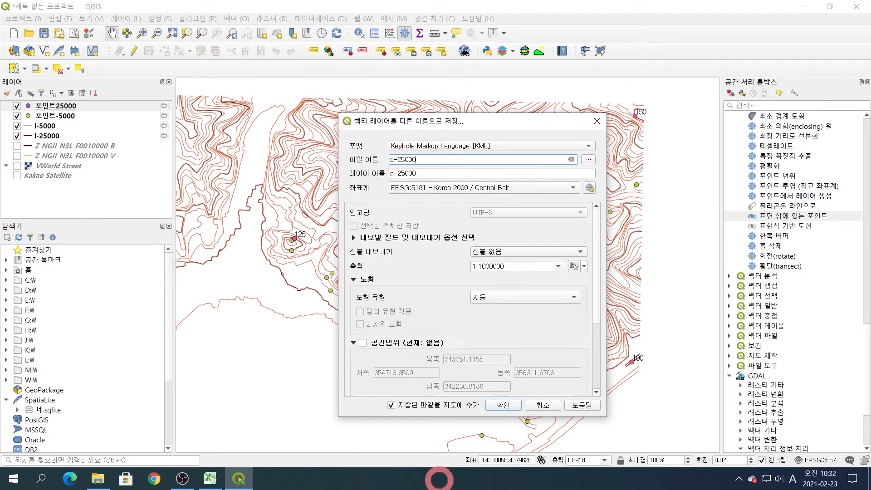
Set the p-25000 export's NameField to cont and turn off adding the saved file to the map
scroll(430, 365, down, 5)
drag(429, 367, 368, 367)
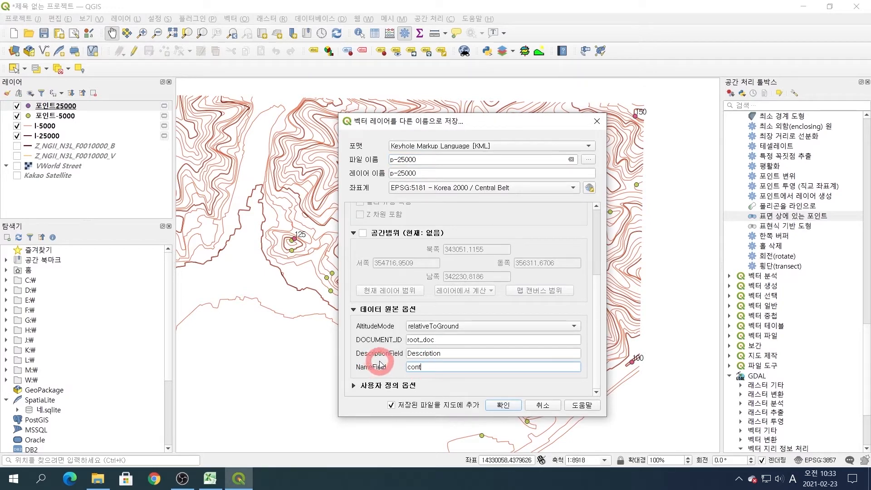
click(391, 405)
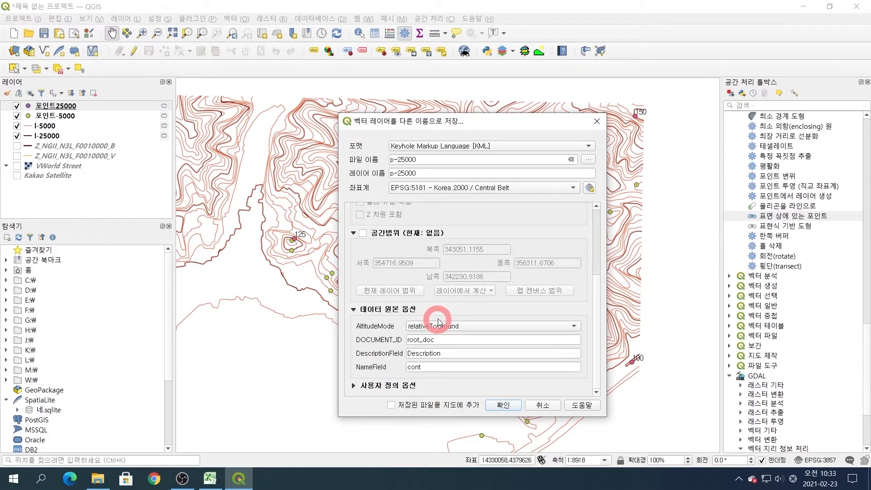
Set the p-25000 export's coordinate system to EPSG:4326 - WGS 84 and save the KML file
scroll(439, 321, up, 3)
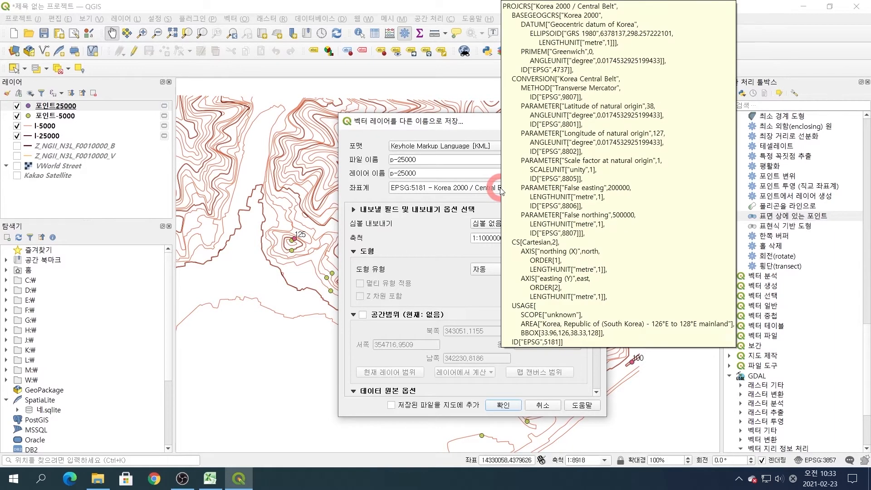
click(411, 188)
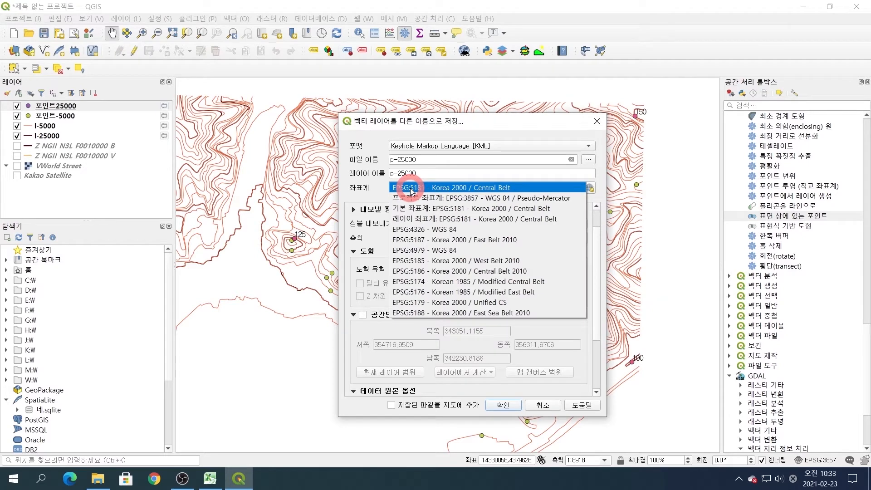
click(450, 233)
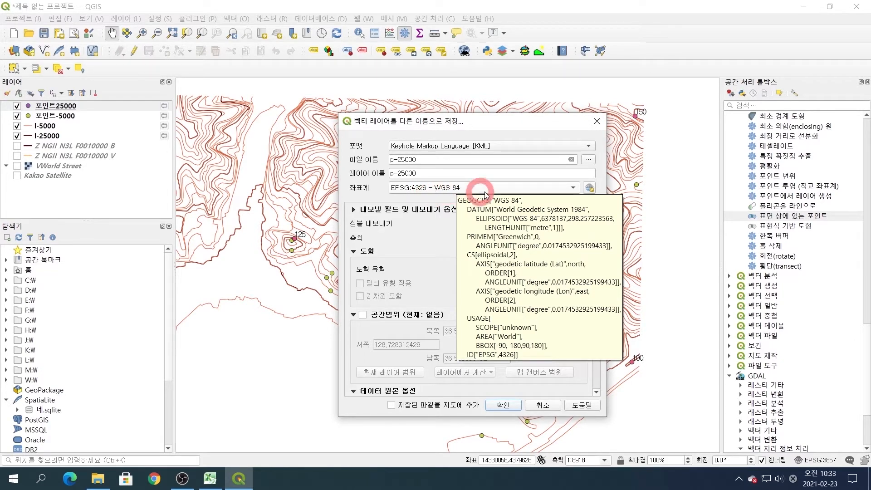
click(502, 405)
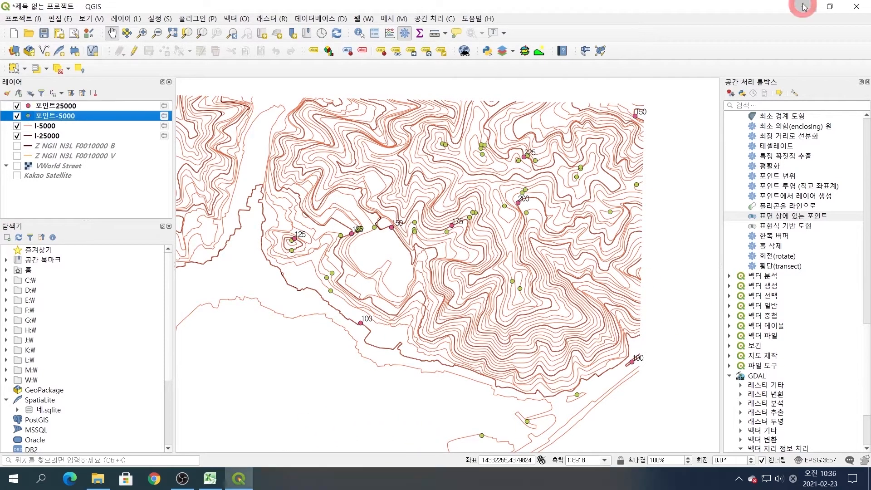
Open l-5000.kml from the 작업보관 folder in Google Earth Pro and examine how its contours overlay the terrain
click(802, 7)
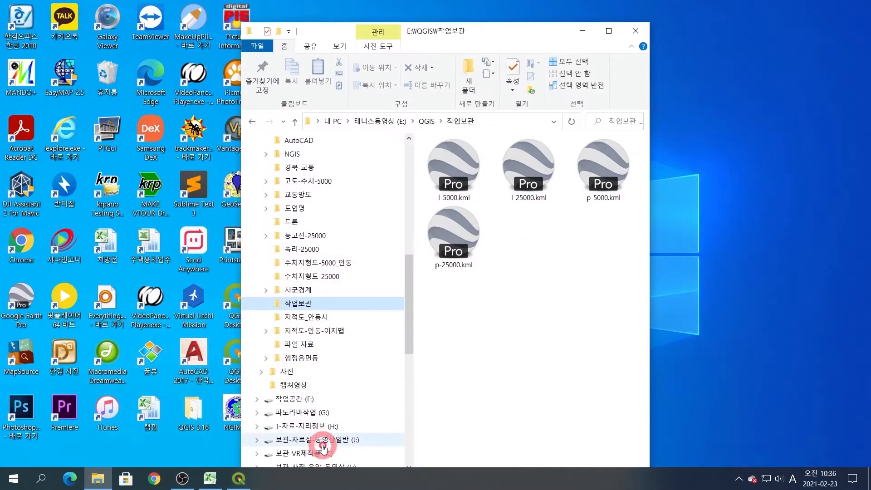
click(608, 31)
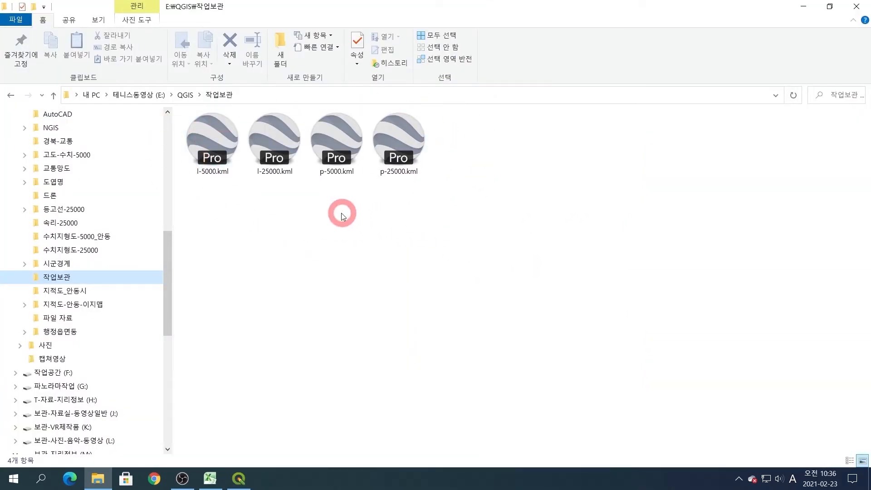
click(214, 136)
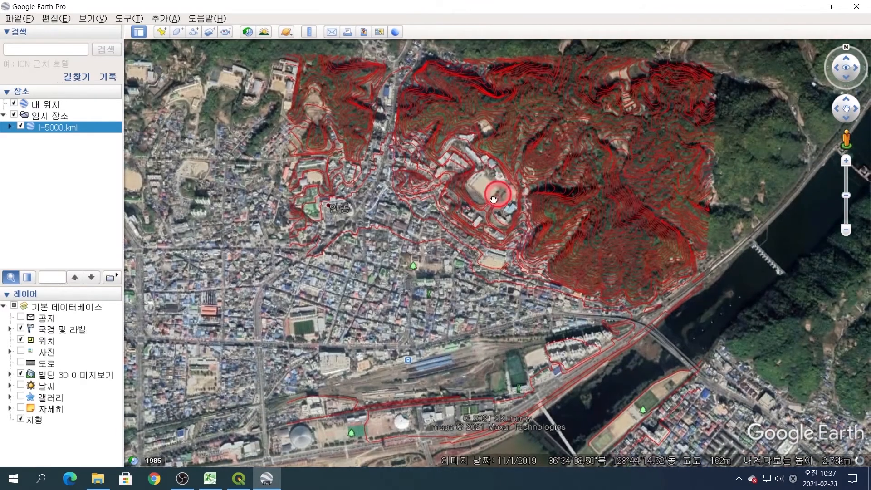
drag(494, 199, 429, 241)
scroll(594, 252, down, 1)
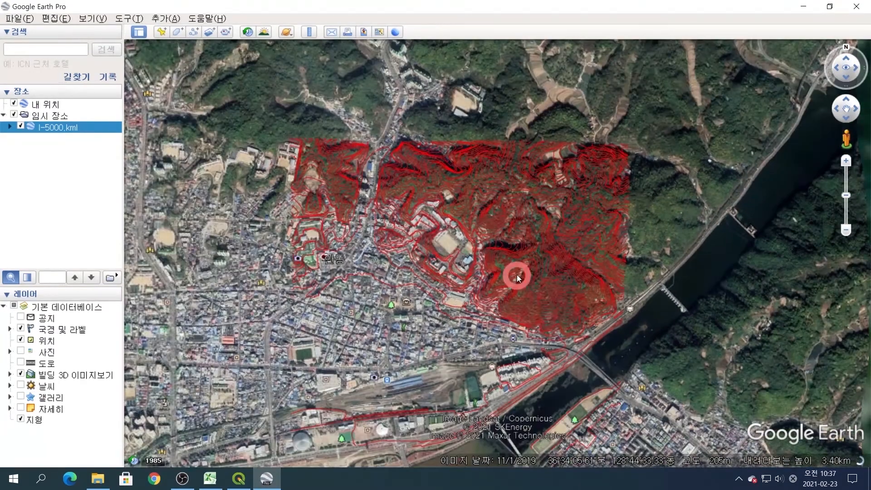
drag(517, 275, 524, 255)
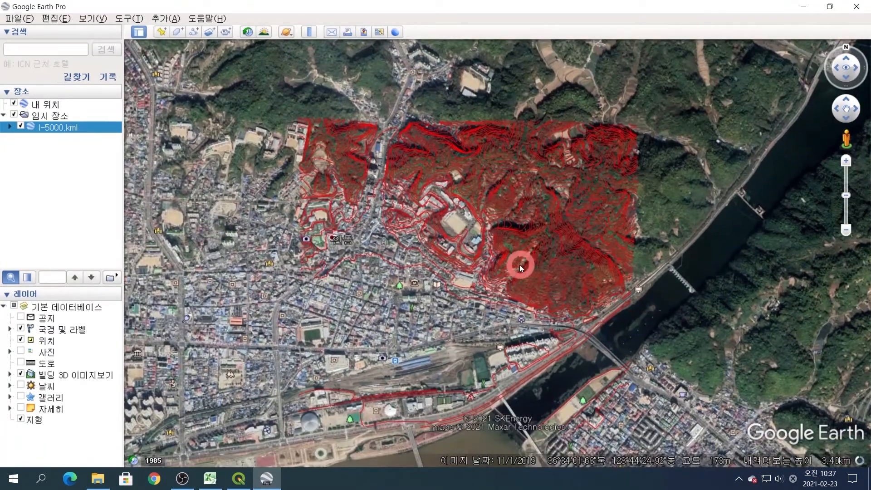
scroll(470, 261, up, 2)
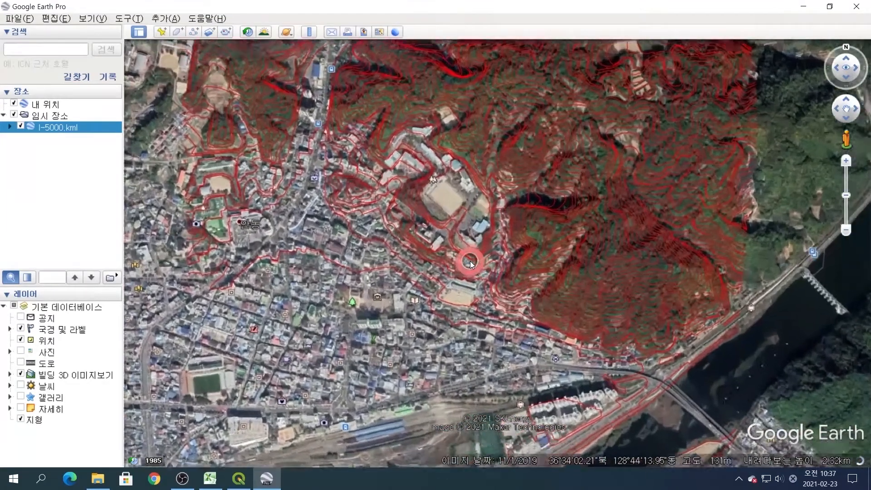
scroll(470, 260, down, 2)
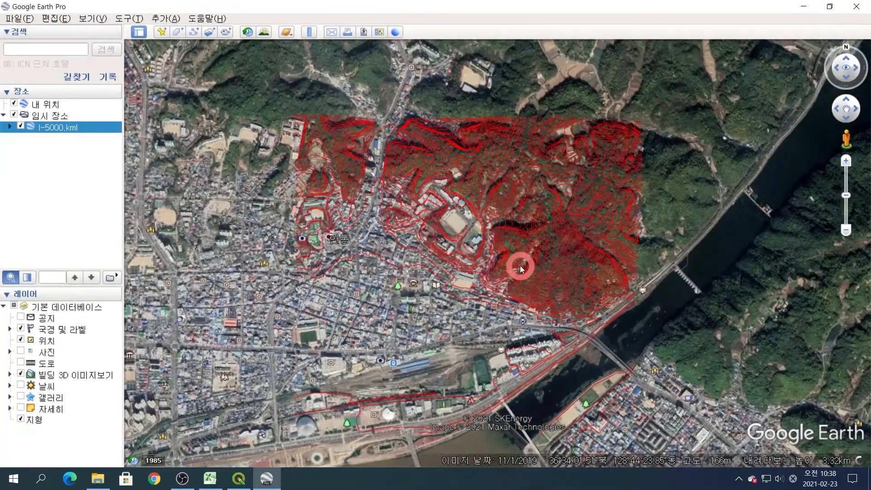
Load l-25000.kml from the 작업보관 folder into Google Earth Pro and move it inside the l-5000.kml item
click(100, 478)
double_click(274, 143)
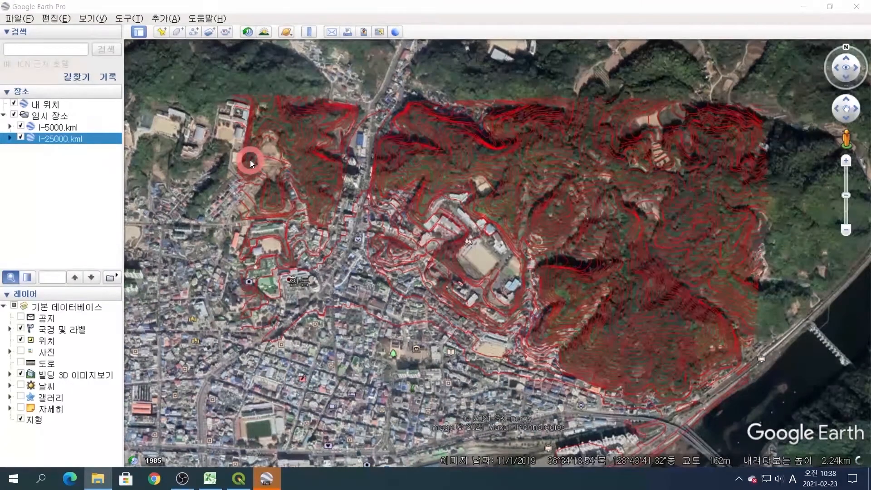
click(65, 141)
drag(64, 130, 59, 127)
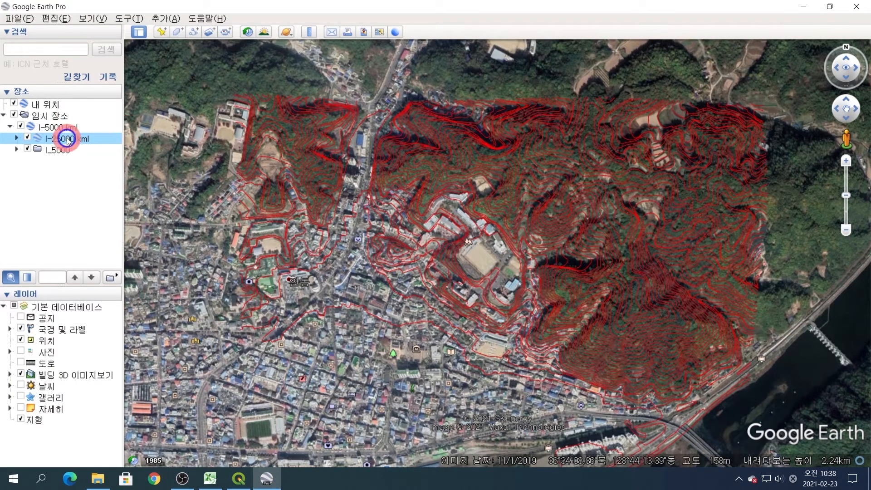
Share one style across all contours in l-25000.kml and set their line width to 1.5
right_click(66, 140)
click(99, 308)
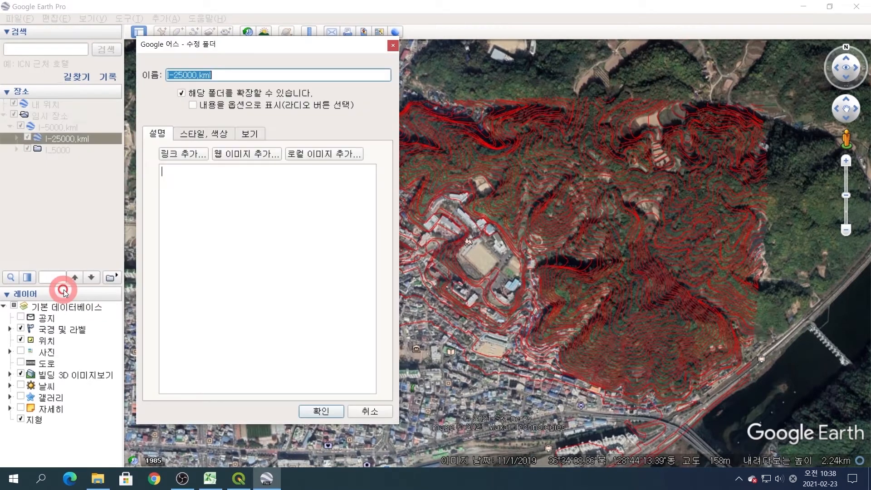
click(205, 133)
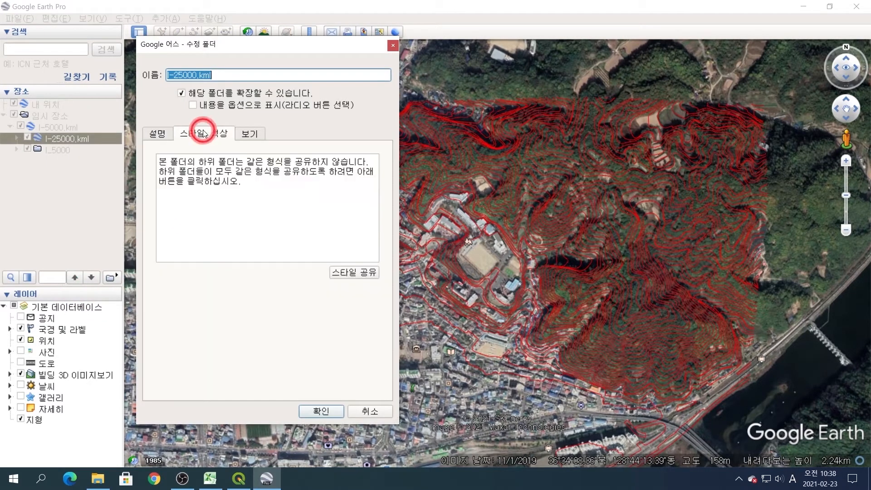
click(345, 274)
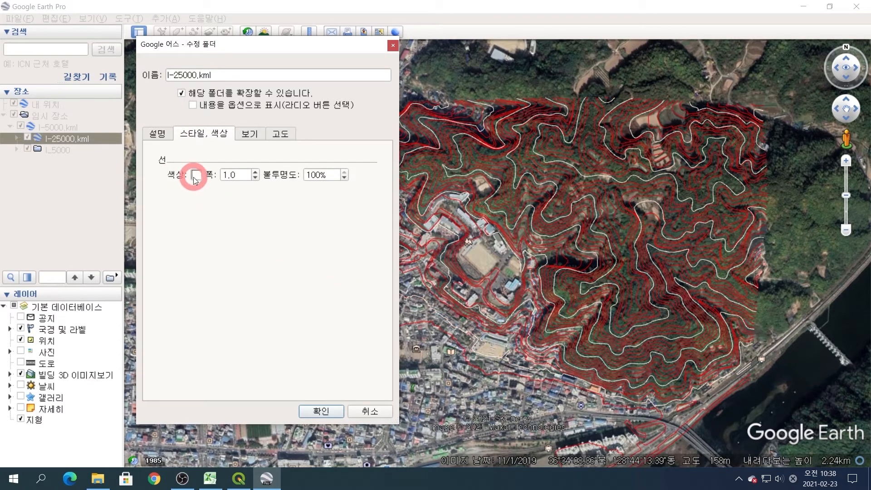
double_click(242, 178)
text(1)
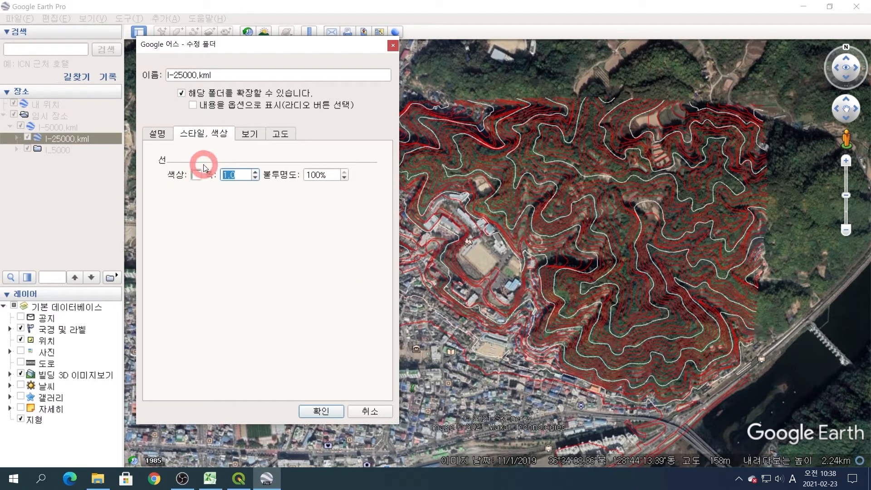
text(.5)
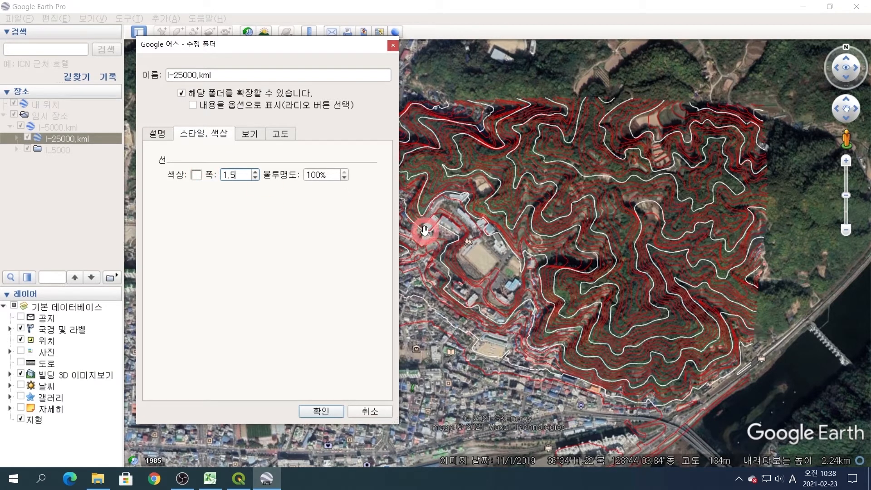
click(338, 412)
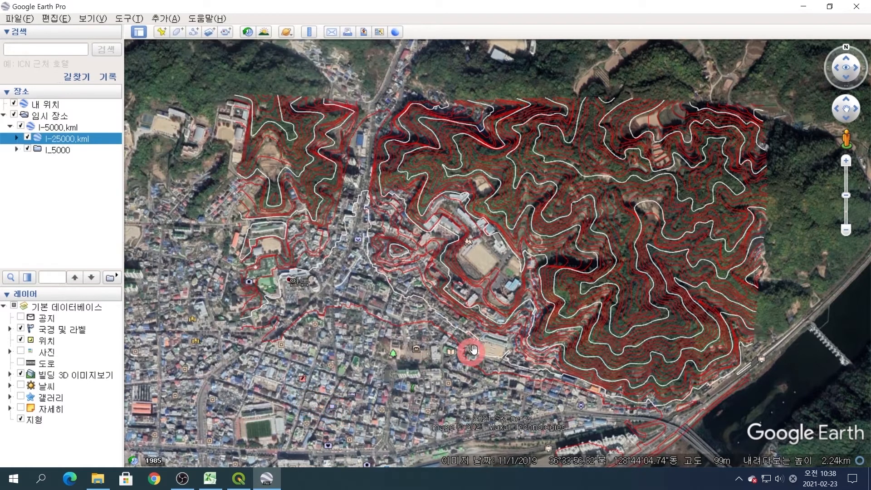
Place a new placemark on the clay tennis courts north of the rail yard, at about 36°33'44.38"N, 128°43'50.89"E
drag(491, 330, 496, 282)
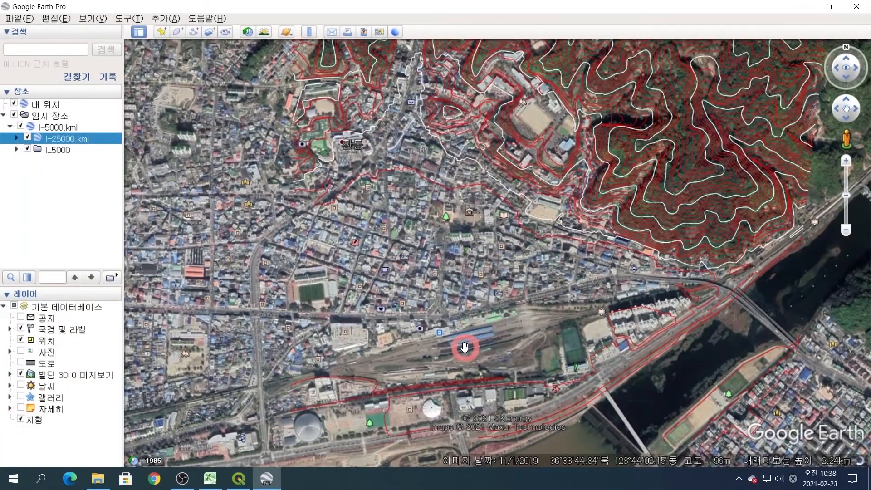
drag(464, 347, 461, 295)
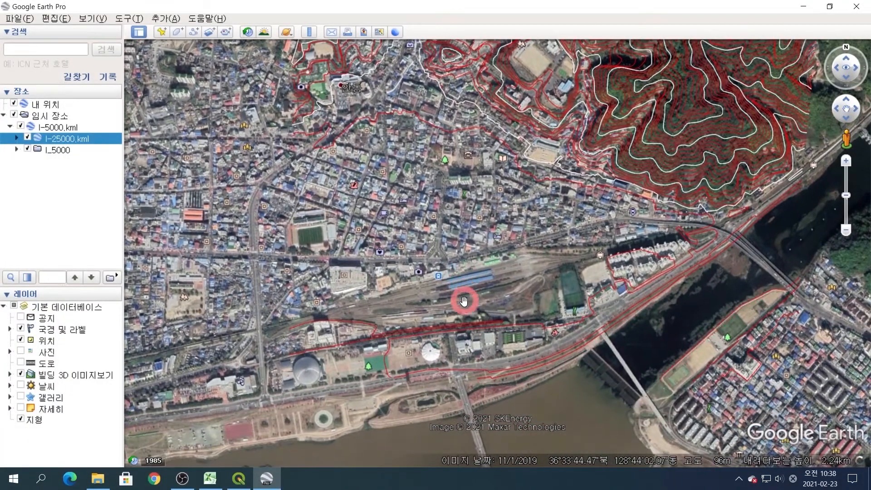
scroll(356, 262, up, 5)
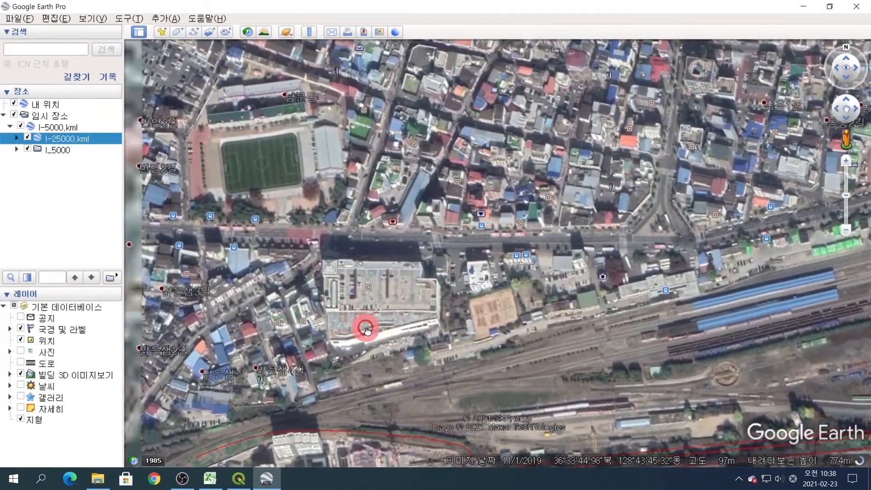
drag(367, 331, 311, 329)
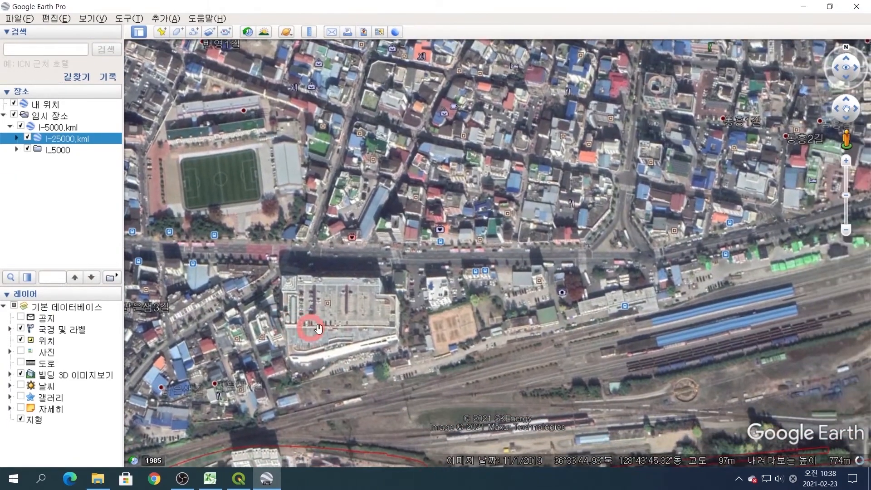
scroll(455, 340, up, 2)
scroll(466, 341, up, 2)
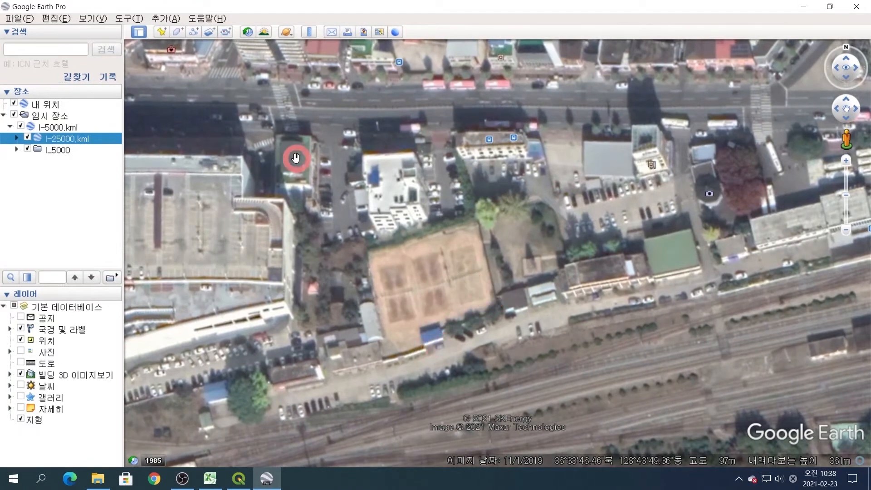
click(161, 32)
drag(505, 245, 419, 321)
drag(290, 47, 168, 57)
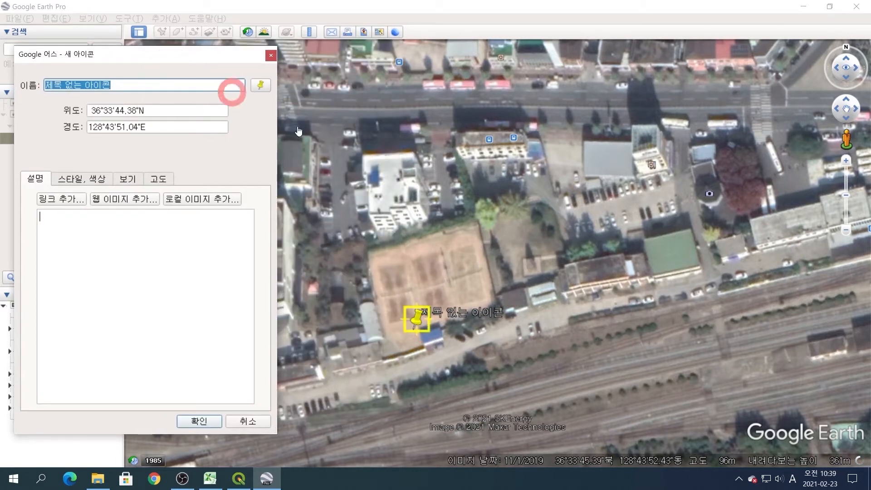
drag(421, 319, 406, 335)
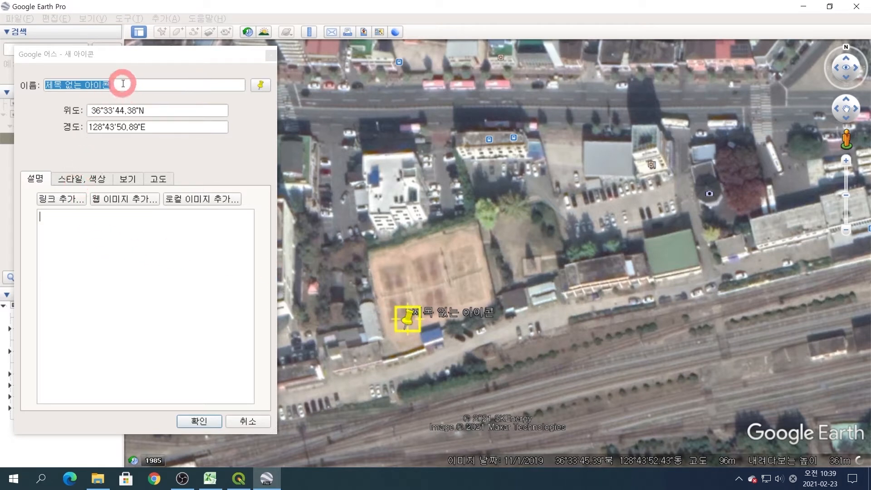
Name the tennis court placemark po and save it
drag(122, 85, 10, 87)
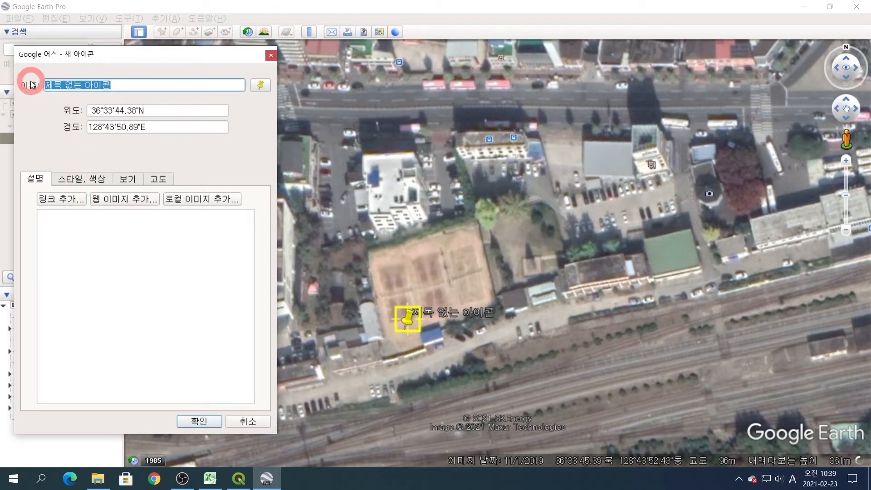
text(po)
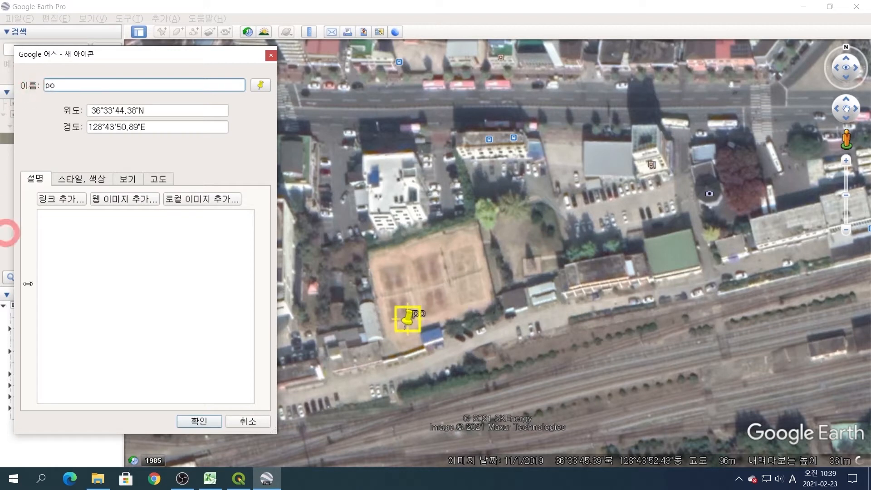
click(197, 422)
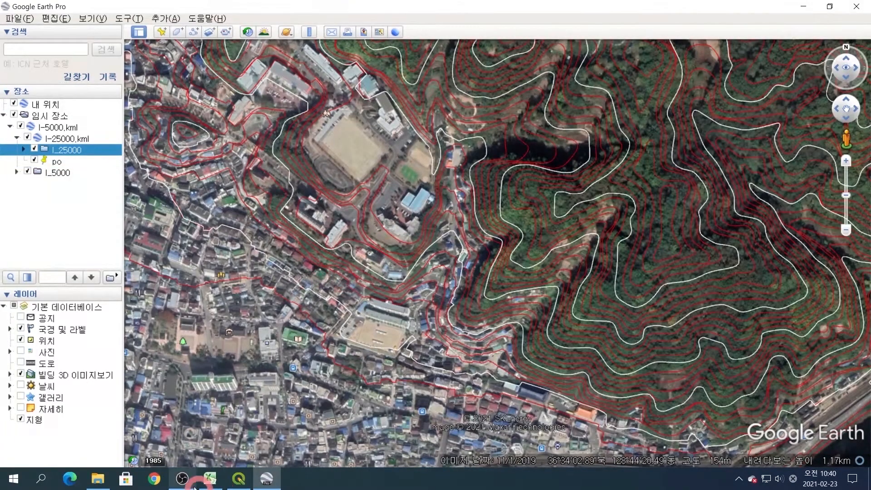
Load p-25000.kml from the 작업보관 folder into Google Earth Pro
click(98, 479)
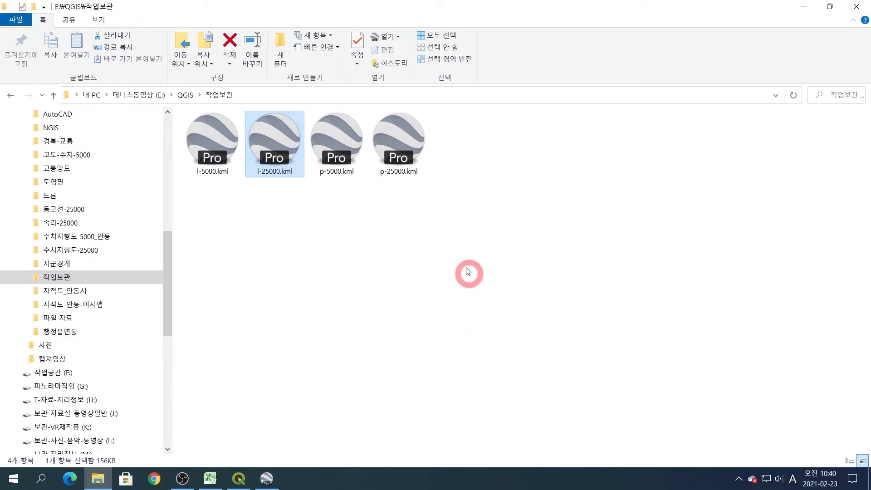
double_click(399, 146)
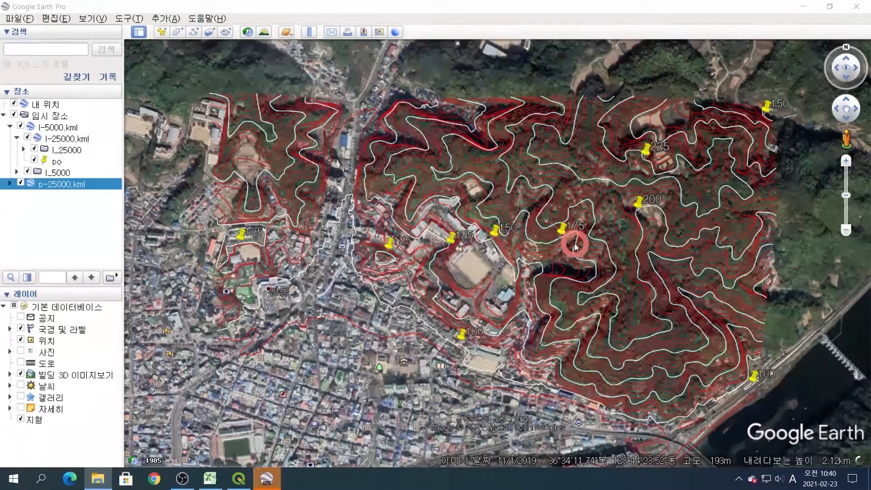
click(489, 348)
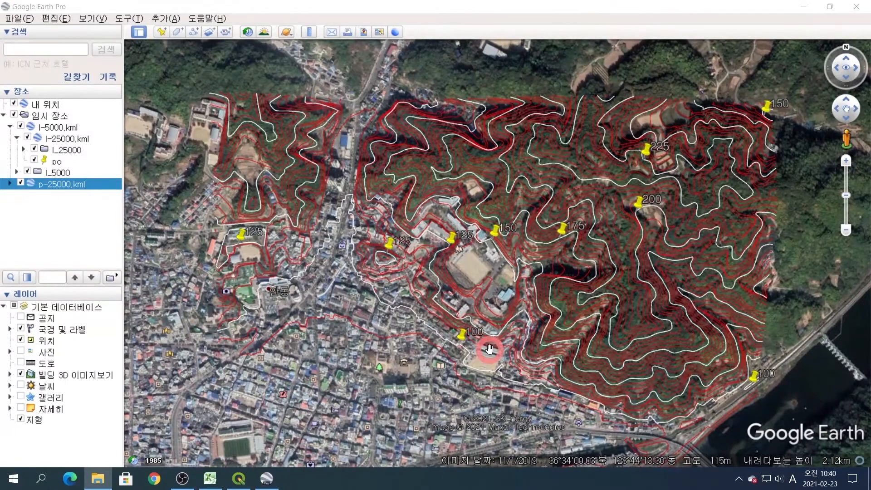
Share one style across all elevation points in p-25000.kml and change their icon to the light-blue blank paddle marker (ltblu-blank.png)
right_click(56, 187)
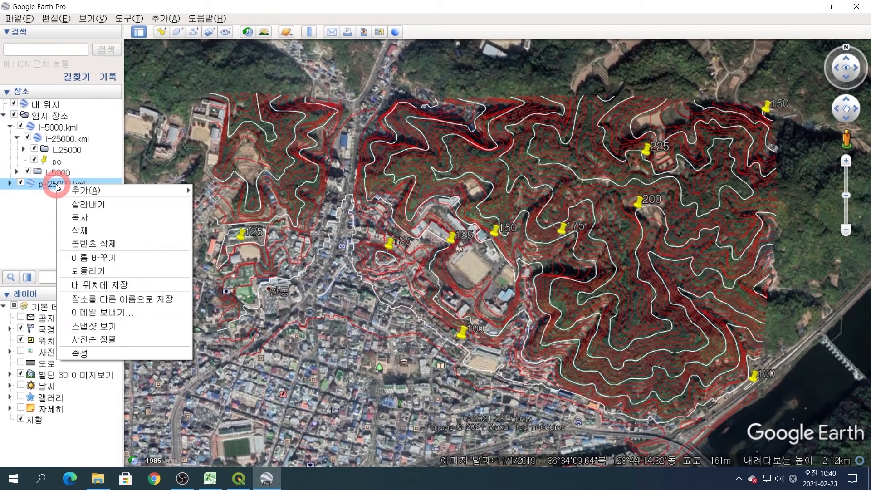
click(67, 354)
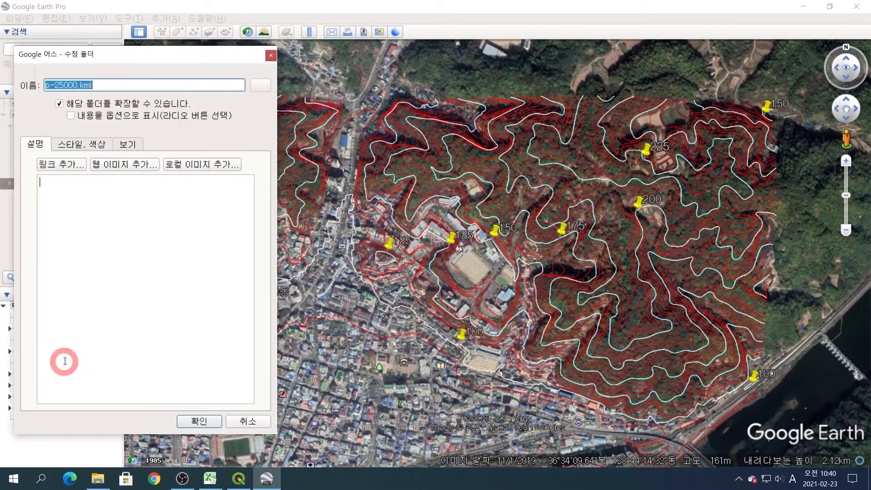
click(74, 143)
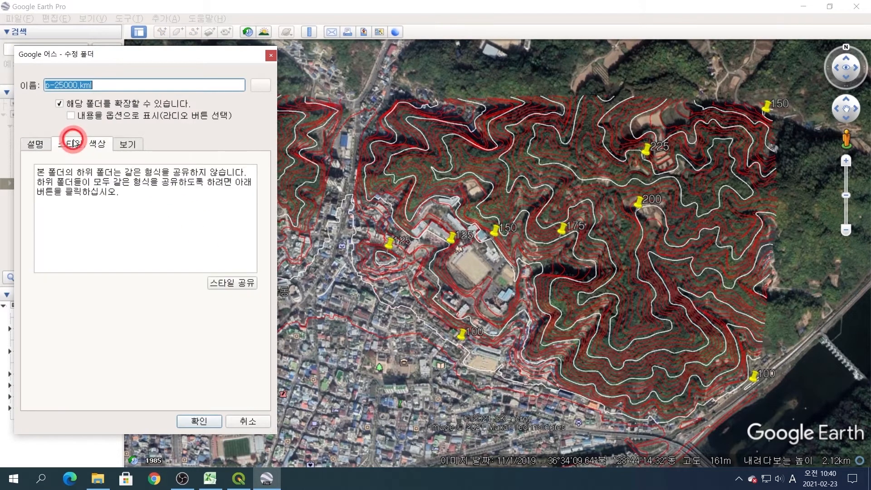
click(243, 284)
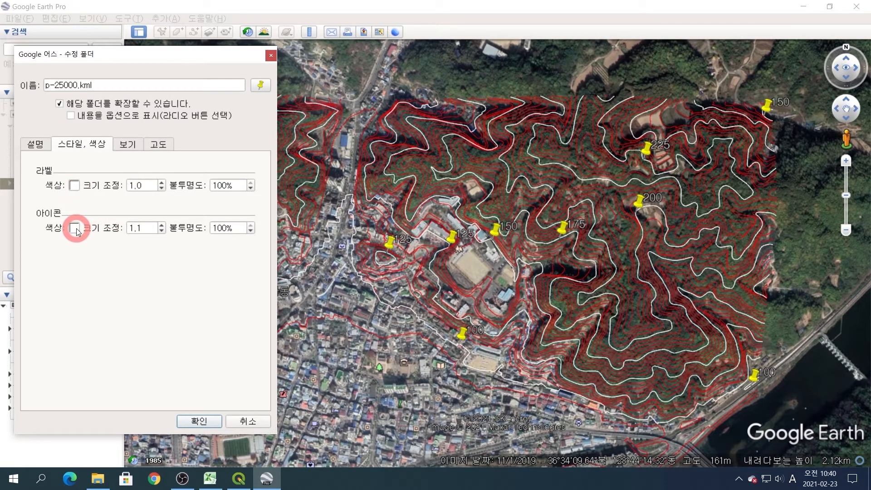
click(259, 85)
click(151, 174)
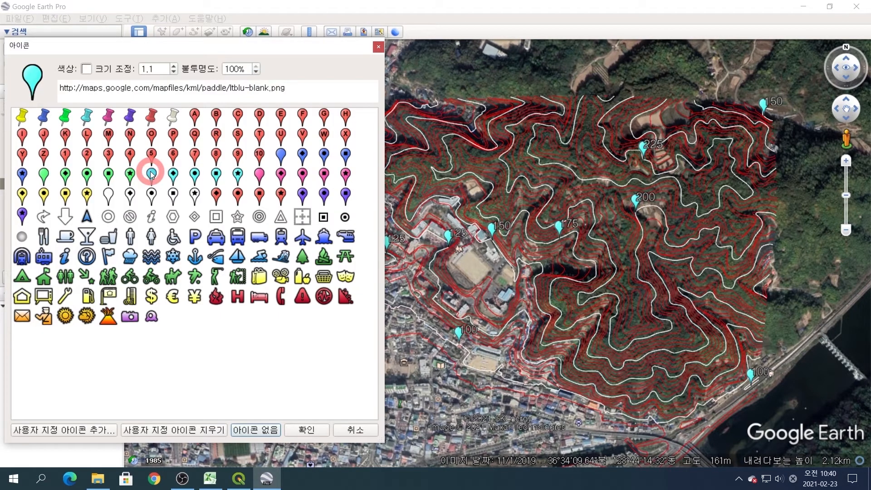
click(308, 428)
Set the p-25000.kml points' icon scale to 0.8 and their label scale to 1.2
drag(136, 228, 116, 233)
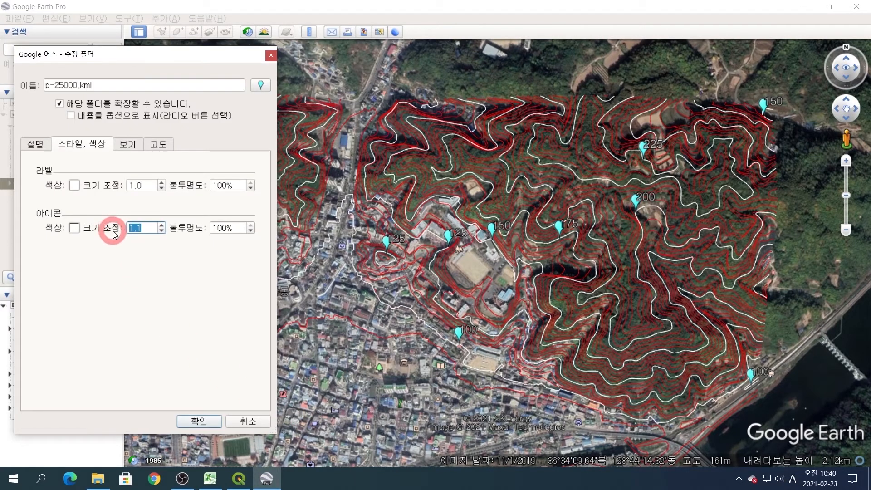
text(.8)
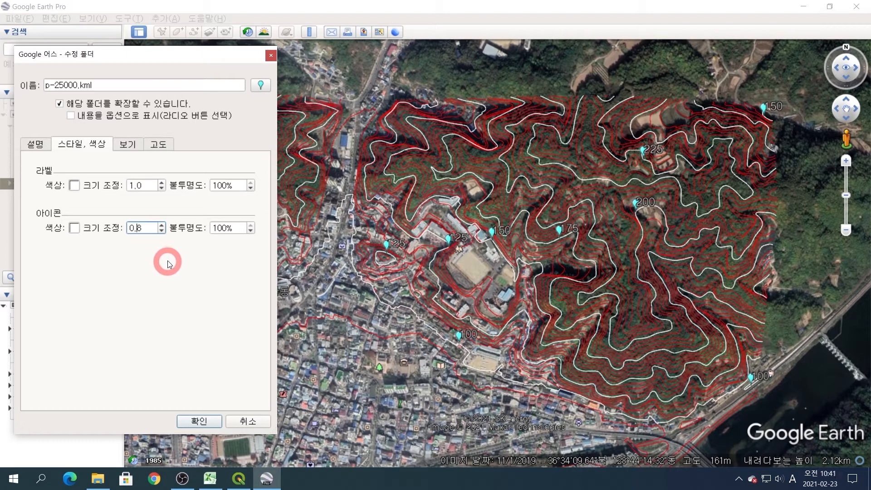
double_click(132, 186)
text(1.4)
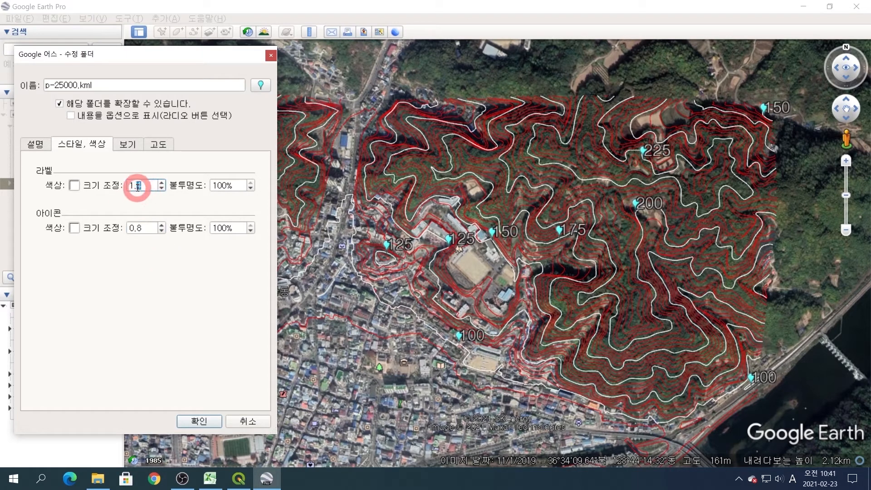
key(BackSpace)
text(2)
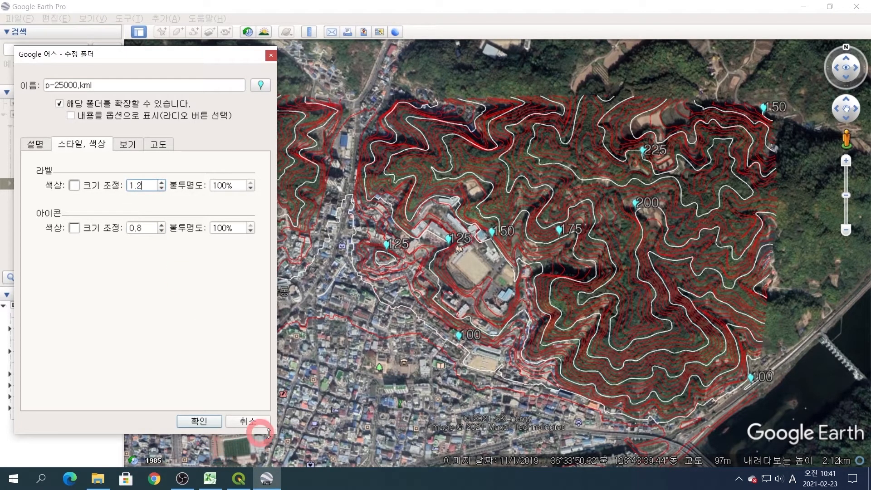
Apply the label scale of 1.2 to the p-25000.kml folder
click(209, 422)
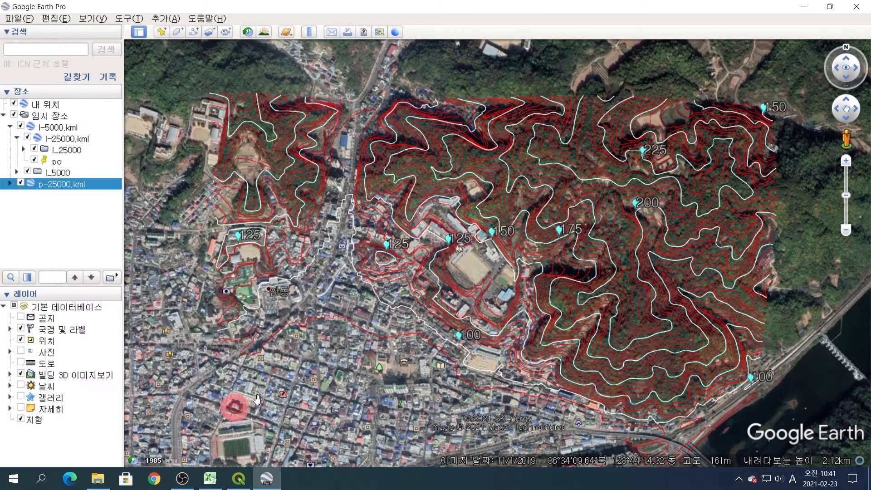
scroll(507, 280, up, 1)
scroll(507, 279, up, 1)
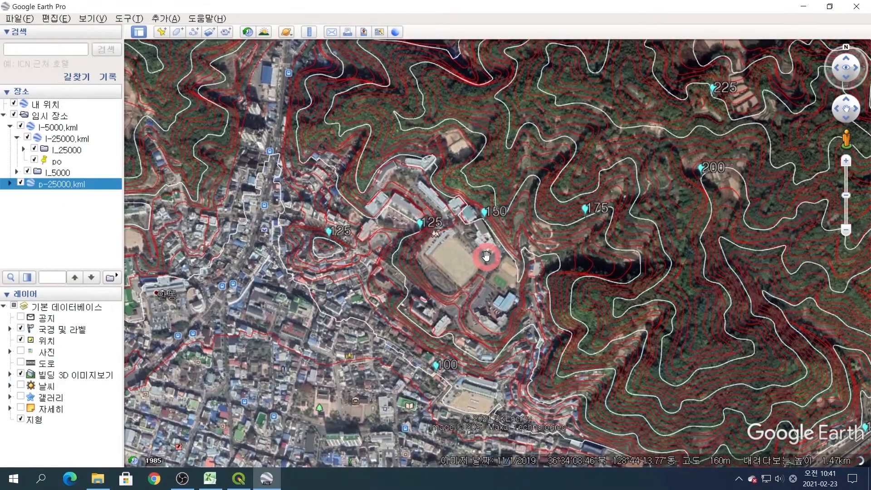
Examine the contour lines around the 100 elevation label and the sports ground at the foot of the hill
drag(486, 278, 470, 272)
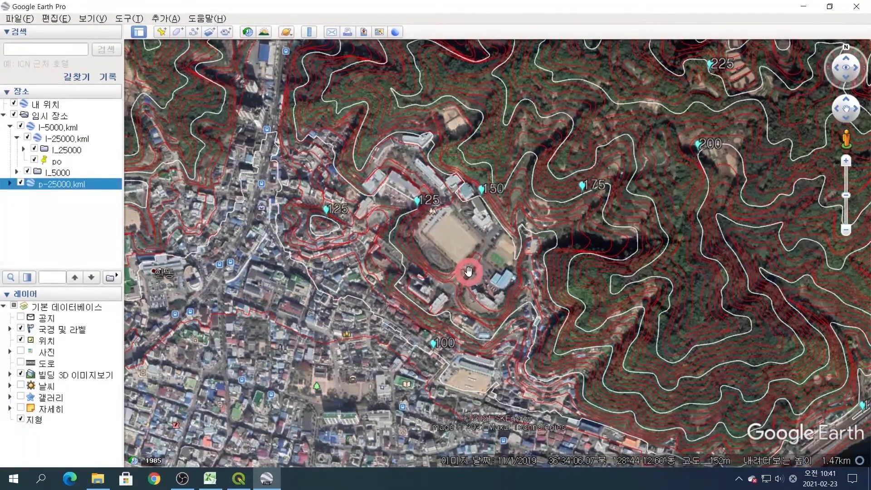
drag(451, 274, 496, 233)
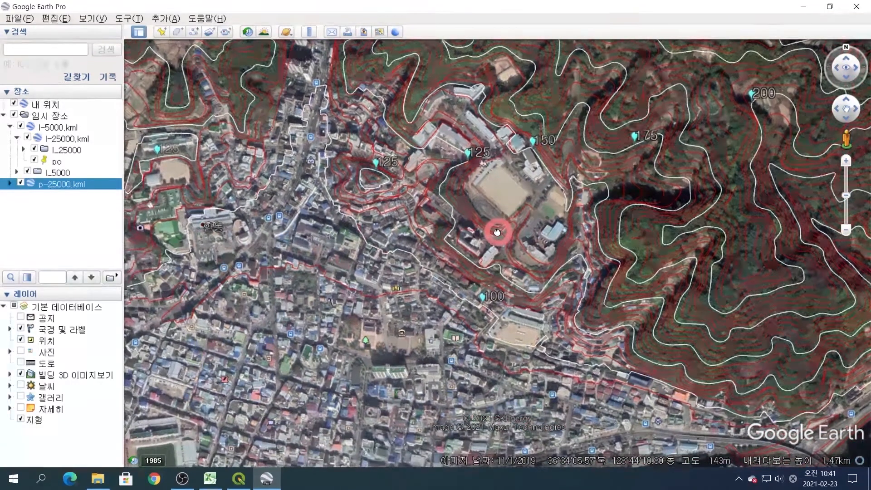
double_click(471, 312)
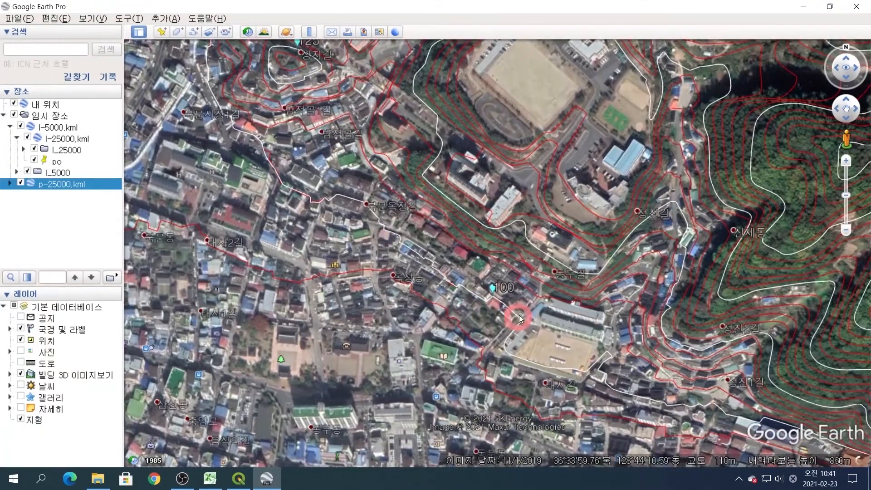
drag(520, 314, 475, 323)
scroll(569, 285, up, 3)
scroll(569, 285, down, 2)
scroll(569, 285, down, 1)
scroll(474, 322, up, 3)
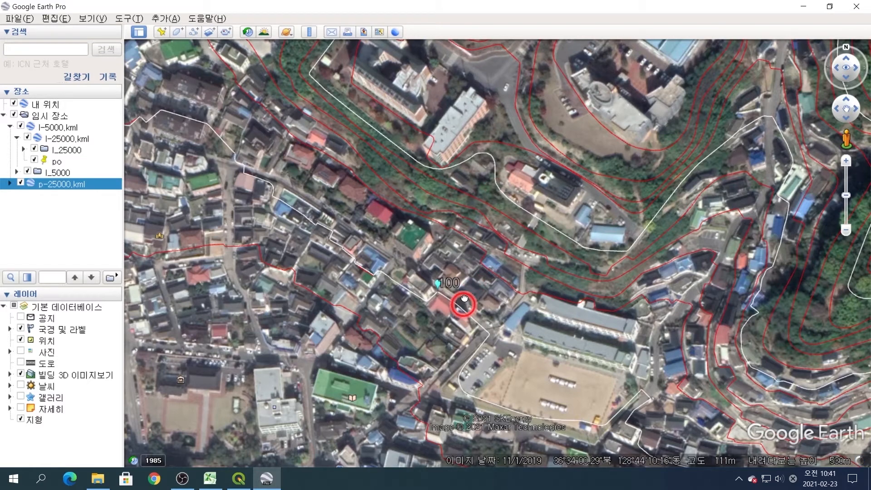
drag(464, 302, 497, 221)
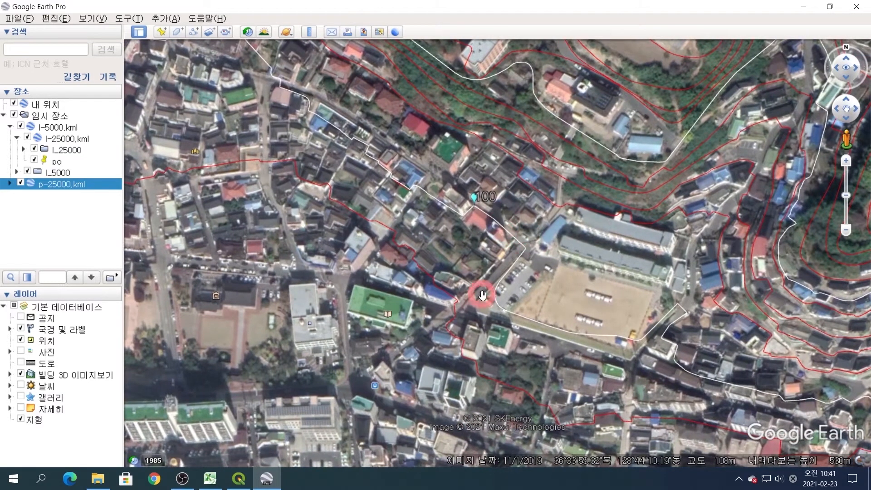
drag(524, 322, 546, 252)
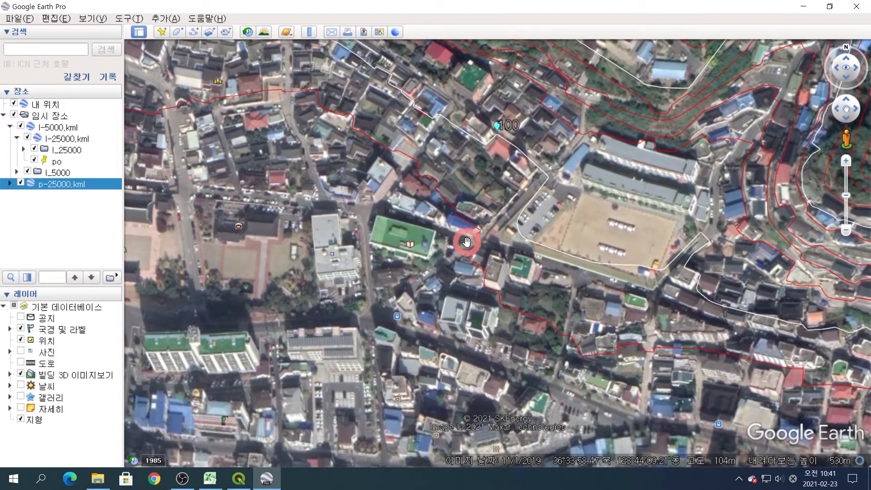
drag(549, 338, 504, 207)
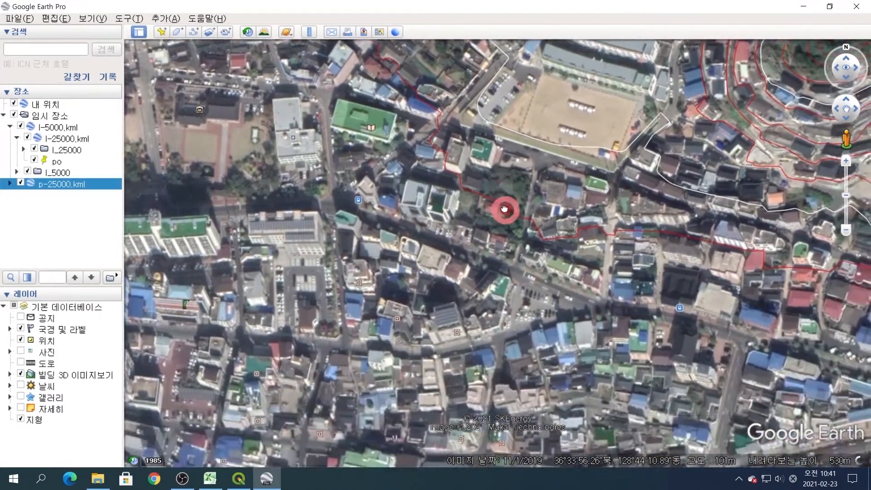
Examine the built-up area and rail yard south of the hill, as far as the po placemark
scroll(615, 224, down, 2)
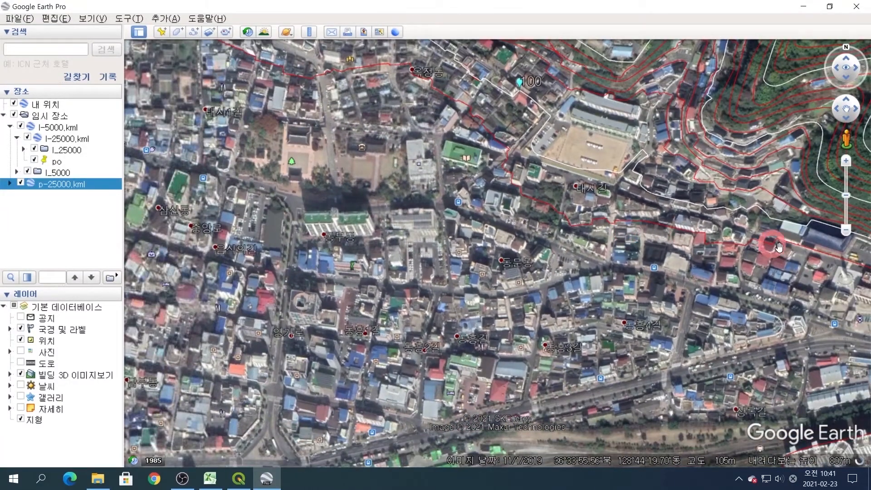
drag(606, 315, 565, 232)
scroll(635, 225, down, 2)
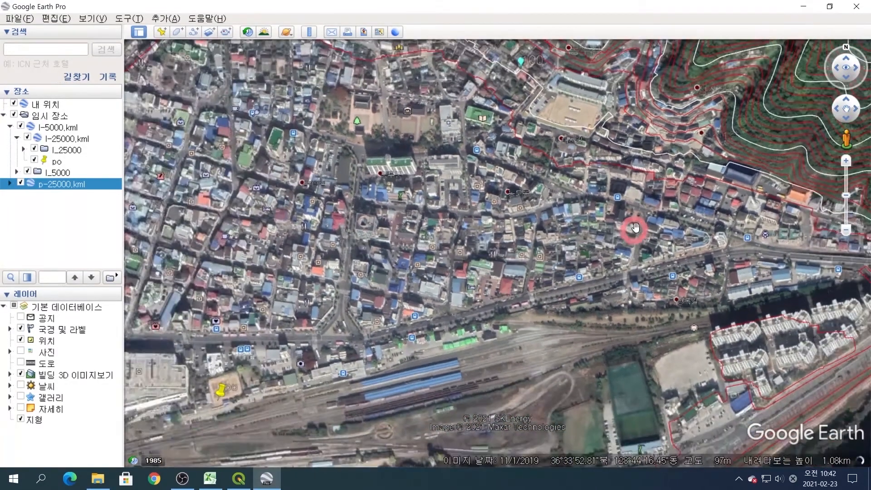
drag(726, 218, 632, 221)
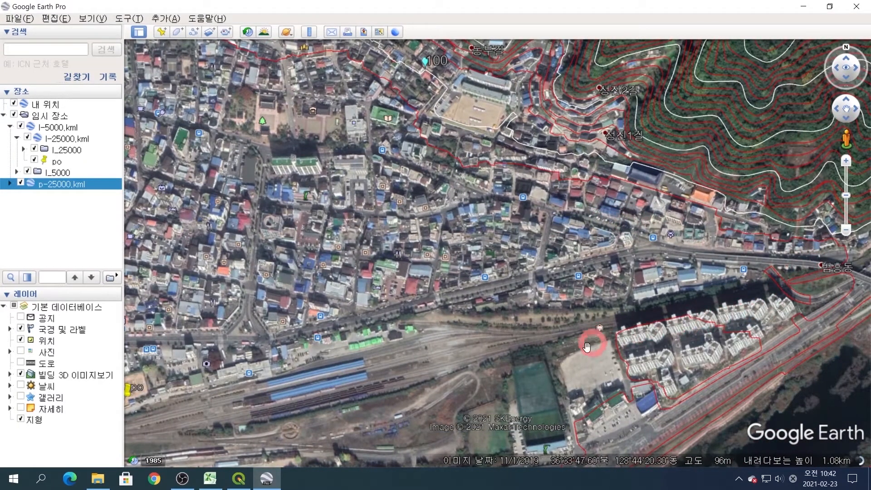
mouse_move(473, 369)
mouse_down()
mouse_move(529, 321)
mouse_move(680, 245)
mouse_up()
mouse_move(424, 311)
mouse_down()
mouse_move(601, 272)
mouse_move(603, 280)
mouse_move(538, 336)
mouse_up()
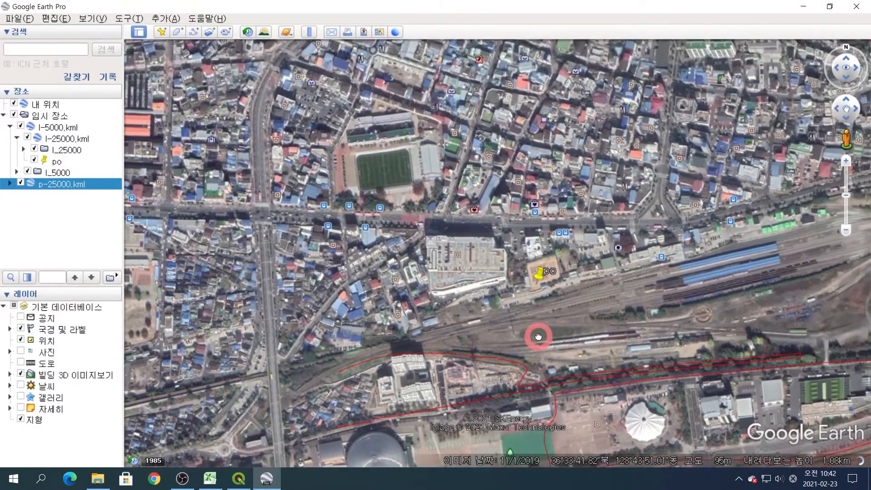
scroll(543, 273, up, 2)
scroll(556, 286, up, 2)
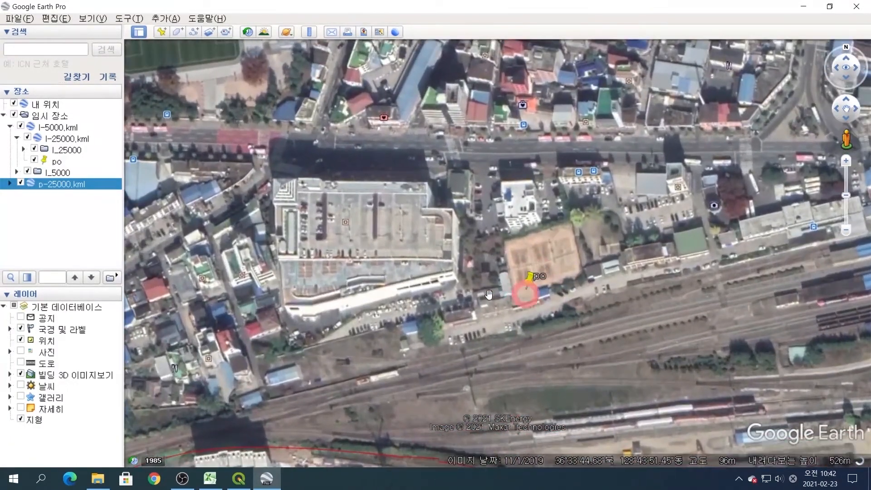
scroll(550, 281, up, 1)
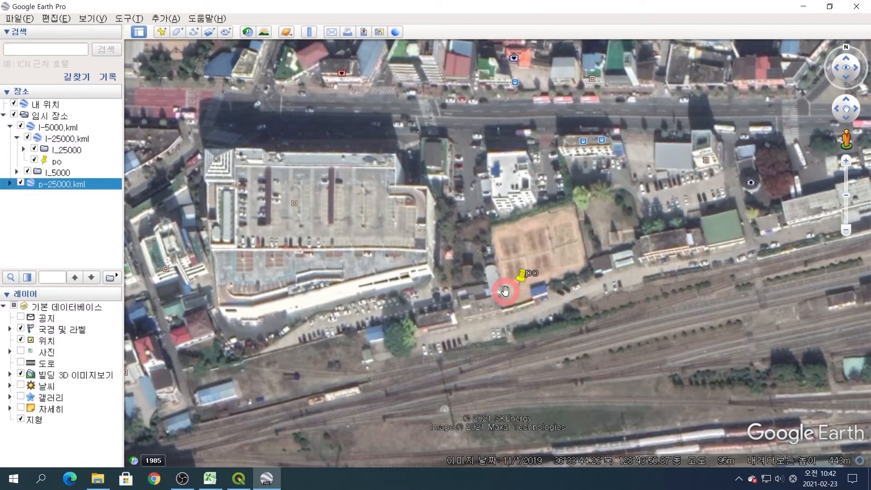
scroll(505, 291, up, 2)
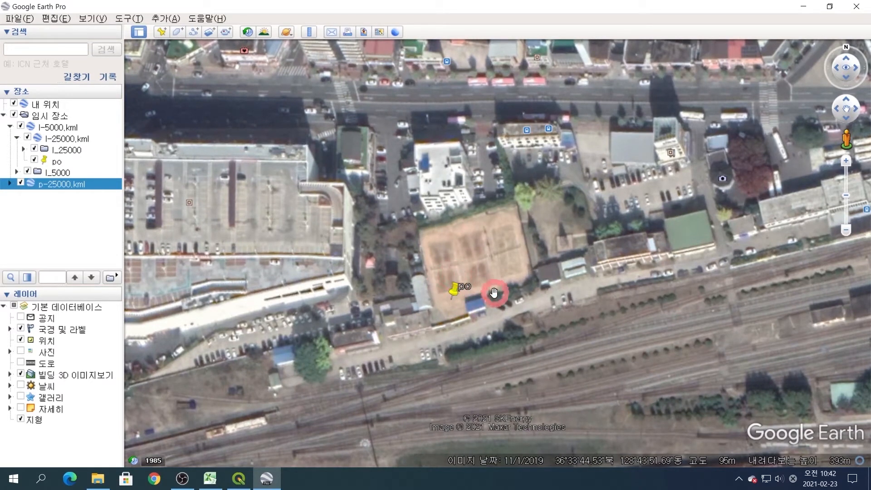
Examine the terrain between the po placemark and the hilltop contours around the 225 elevation label
scroll(569, 254, down, 5)
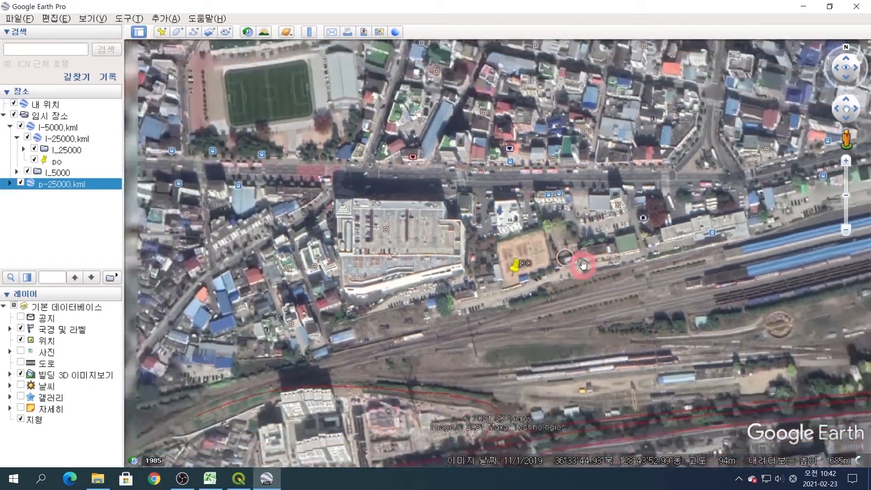
scroll(597, 209, down, 3)
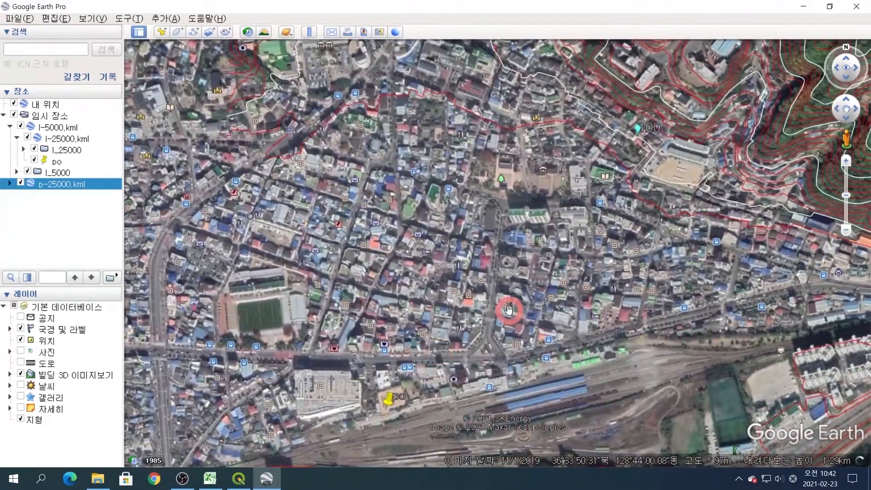
scroll(542, 237, down, 3)
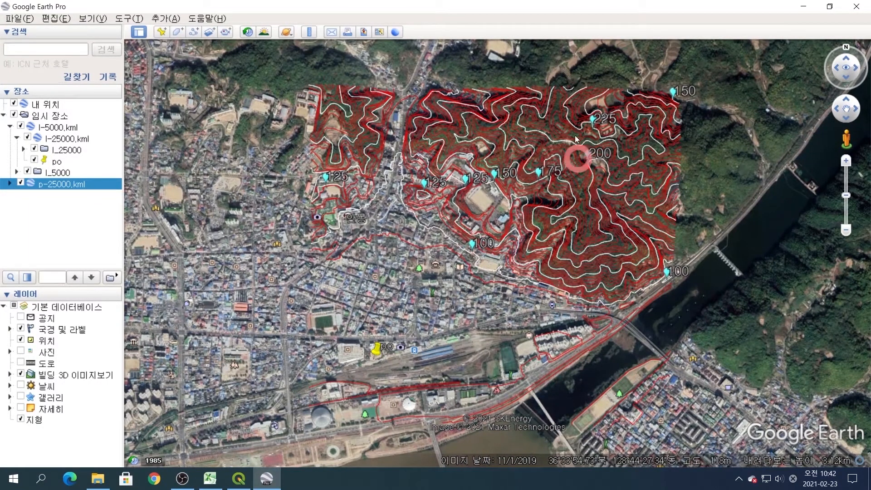
scroll(560, 128, up, 3)
scroll(574, 125, up, 3)
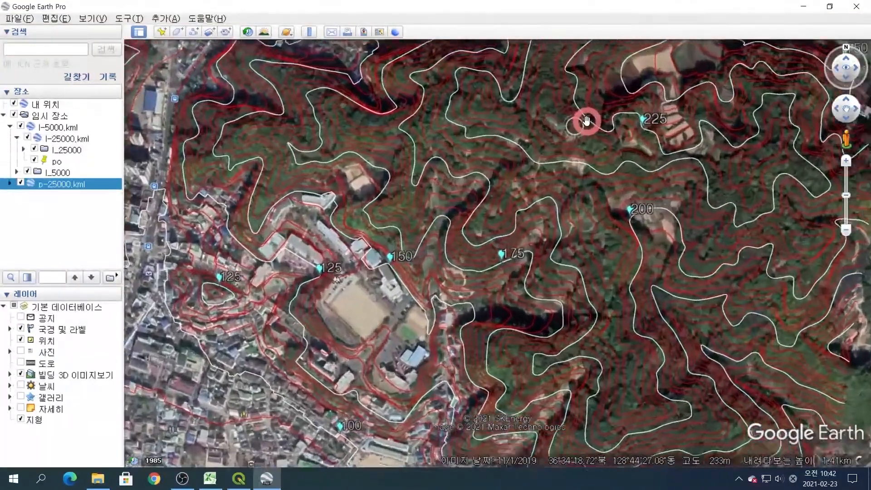
scroll(548, 127, down, 2)
scroll(549, 127, down, 3)
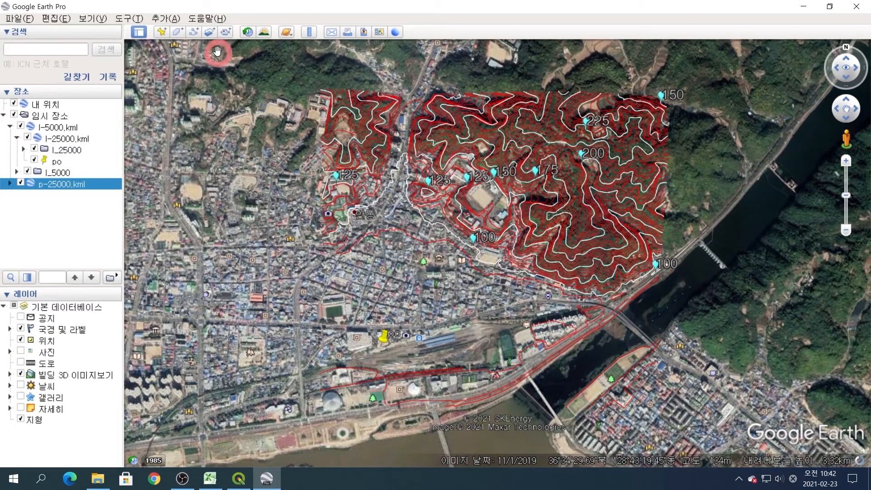
Draw a freehand path from beside the po placemark up over the 225 hilltop and back down to the rail yard, keeping the default name
click(192, 32)
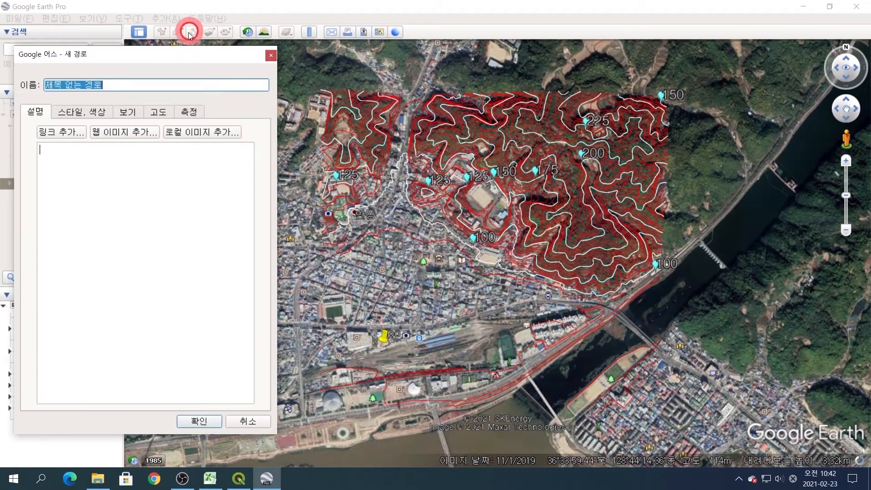
click(388, 346)
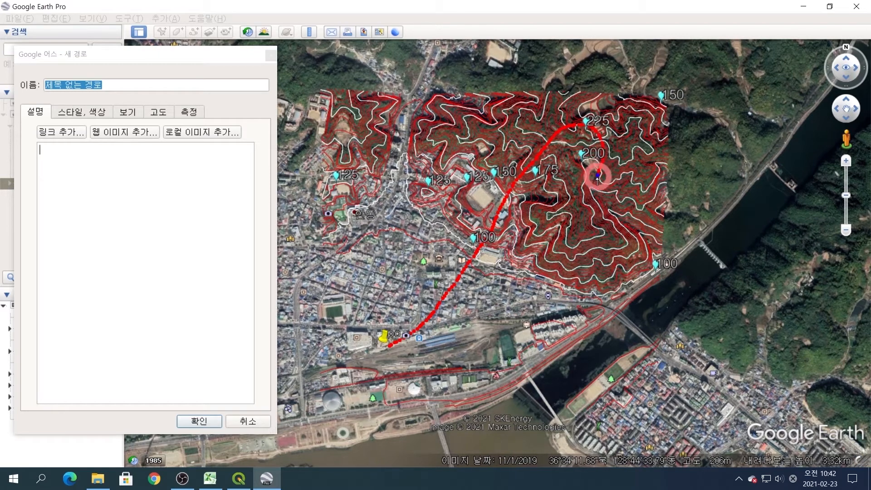
mouse_move(586, 210)
mouse_down()
mouse_move(564, 246)
mouse_move(484, 313)
mouse_up()
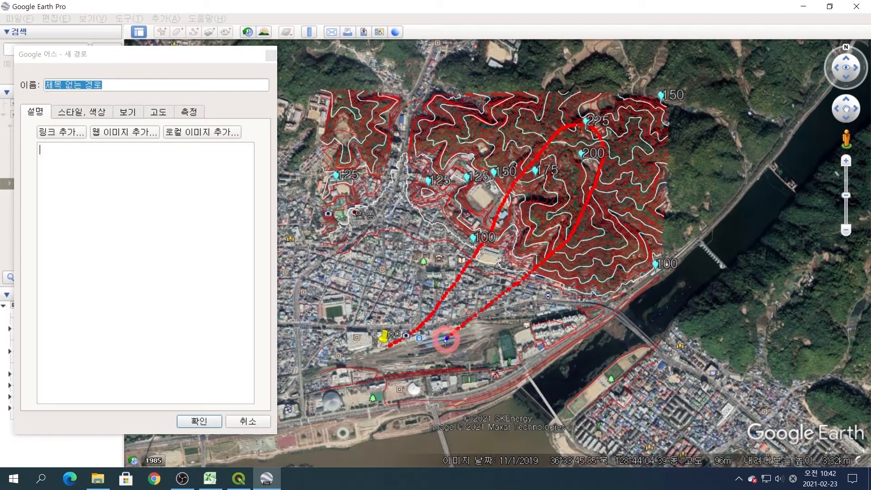
drag(446, 341, 418, 351)
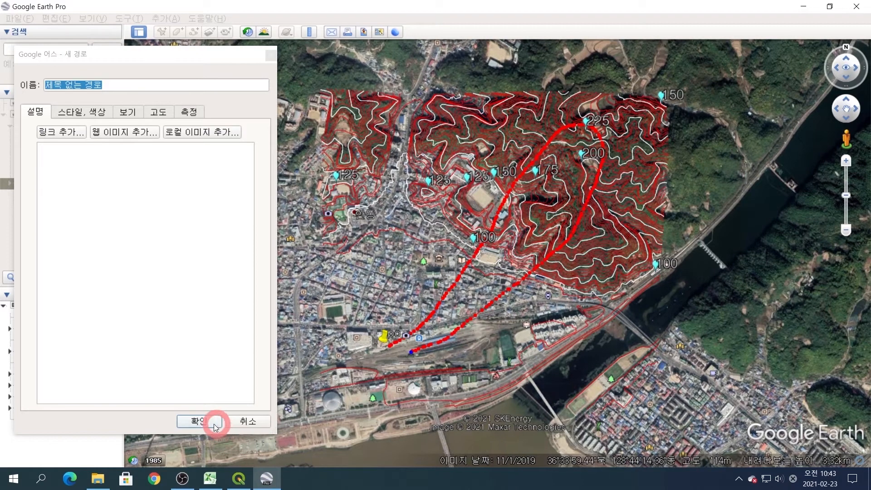
click(201, 420)
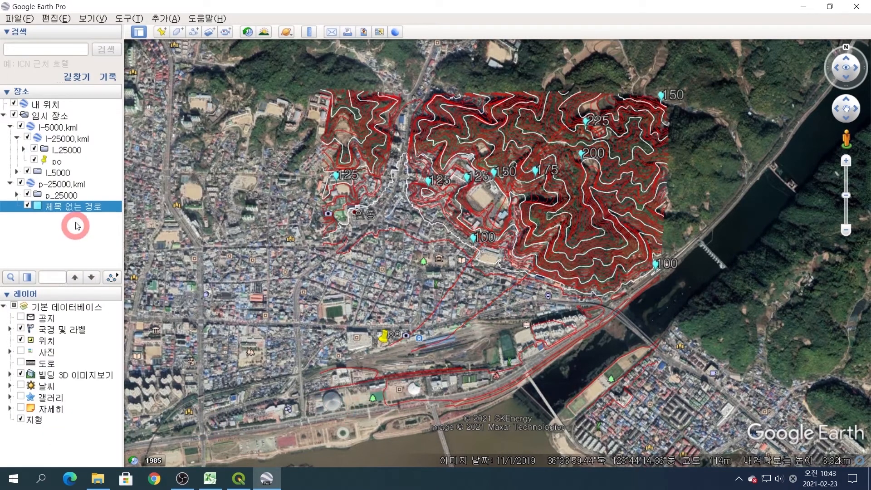
Style the new path with a blue-violet line of width 3
right_click(77, 212)
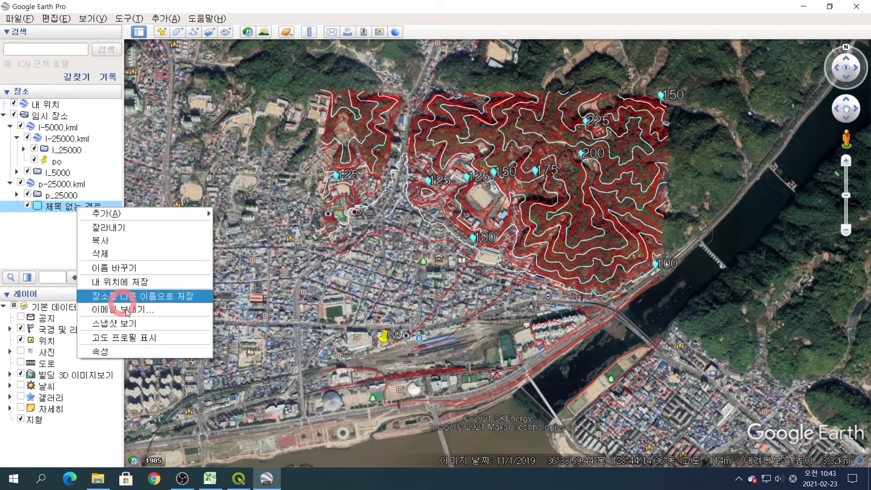
click(111, 353)
click(82, 112)
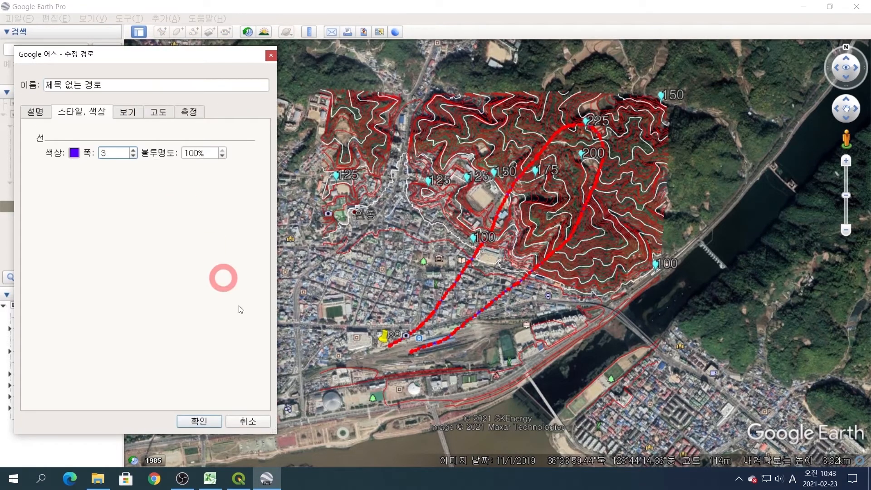
click(214, 420)
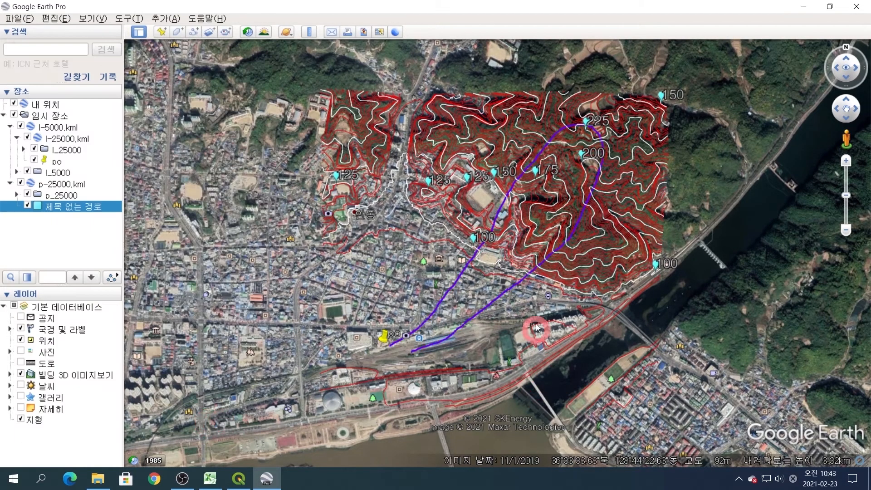
Examine how the drawn path runs between the po placemark, the rail yard and the hill's contour lines
double_click(553, 243)
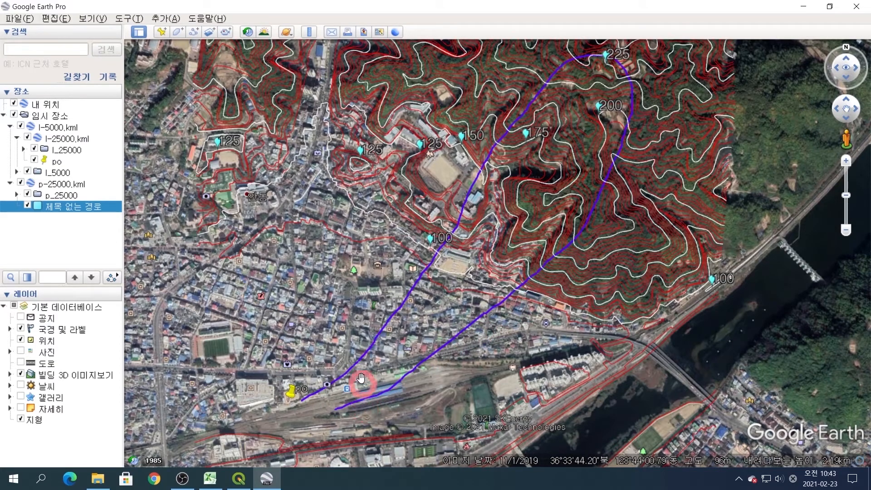
scroll(361, 378, up, 3)
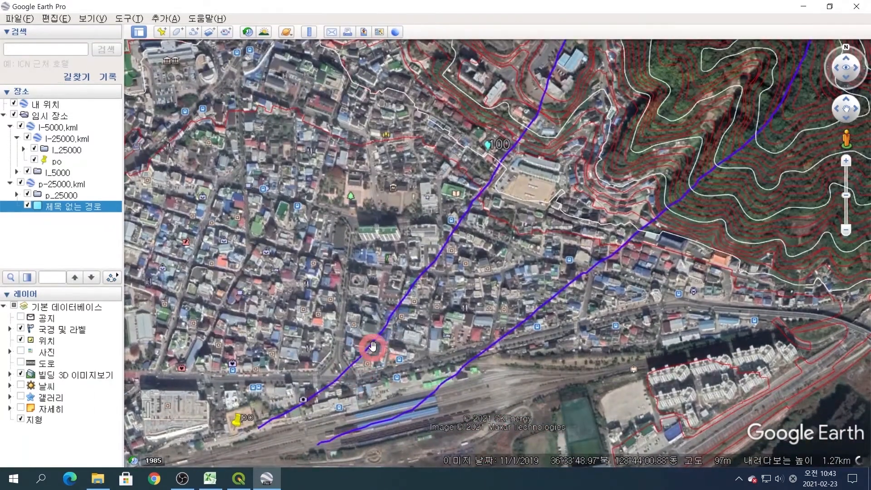
scroll(439, 332, up, 2)
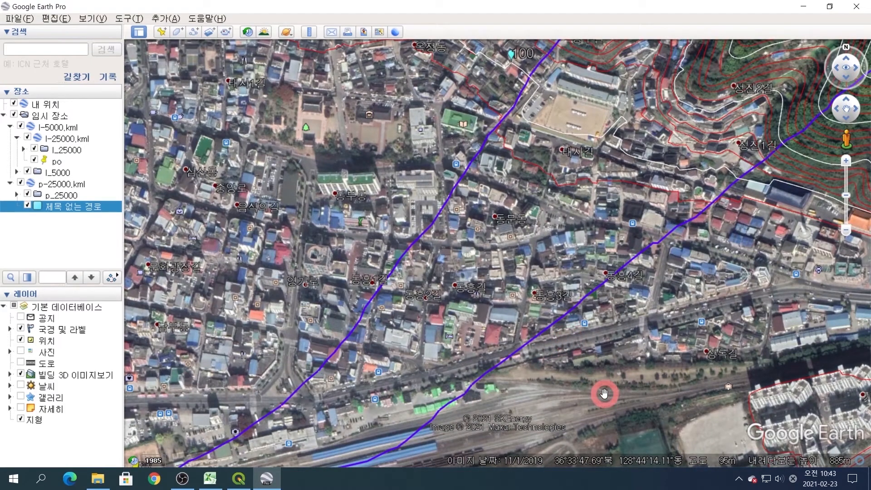
scroll(604, 393, down, 4)
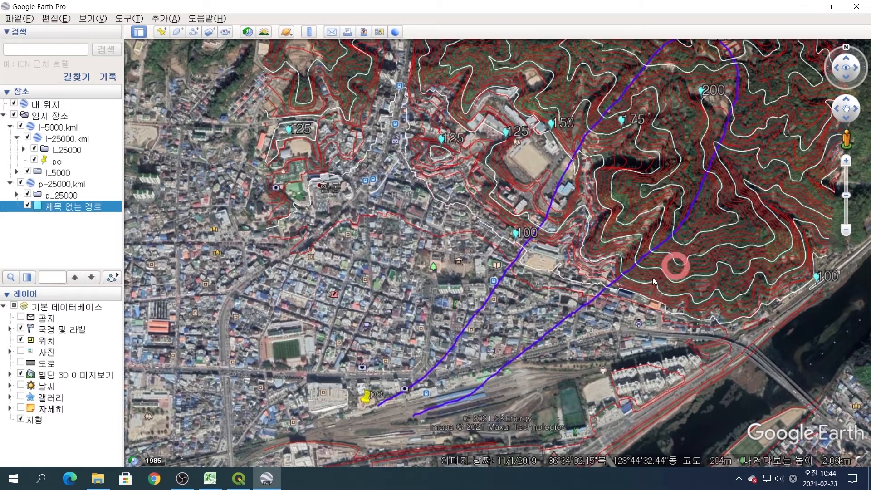
scroll(474, 369, up, 5)
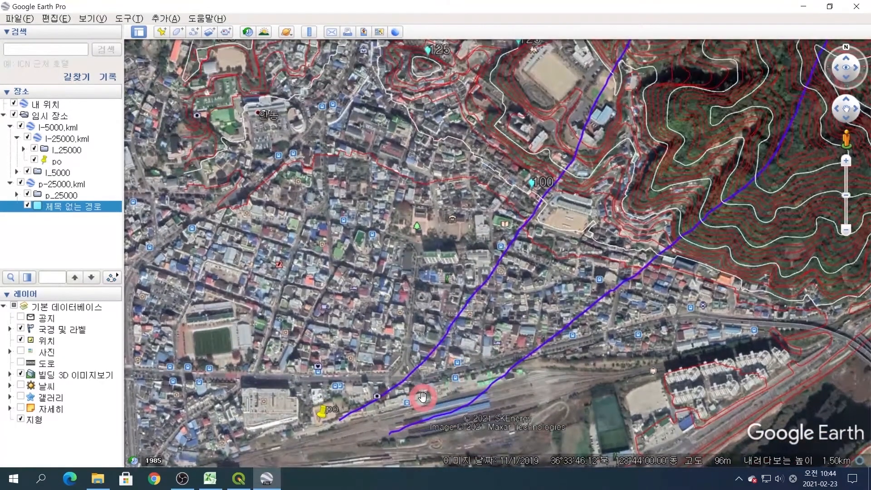
scroll(439, 365, up, 3)
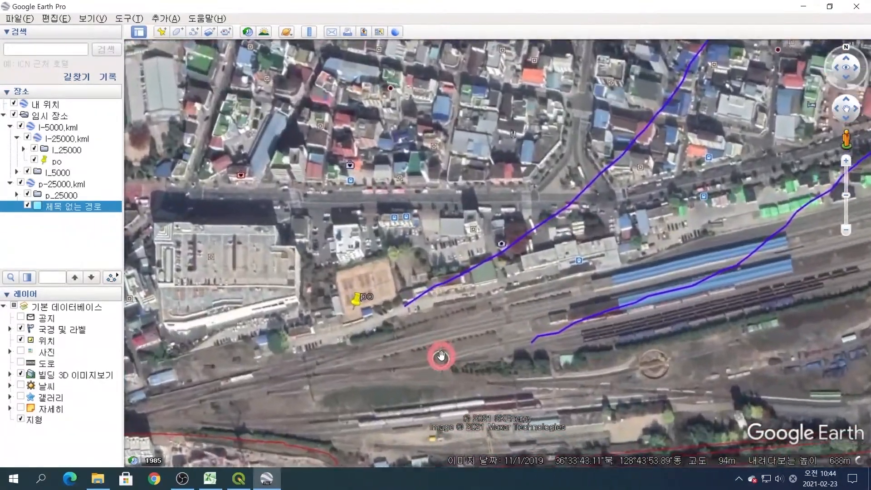
Add a placemark named 1-90 at the northern edge of the brown court just above the po placemark
scroll(438, 404, up, 2)
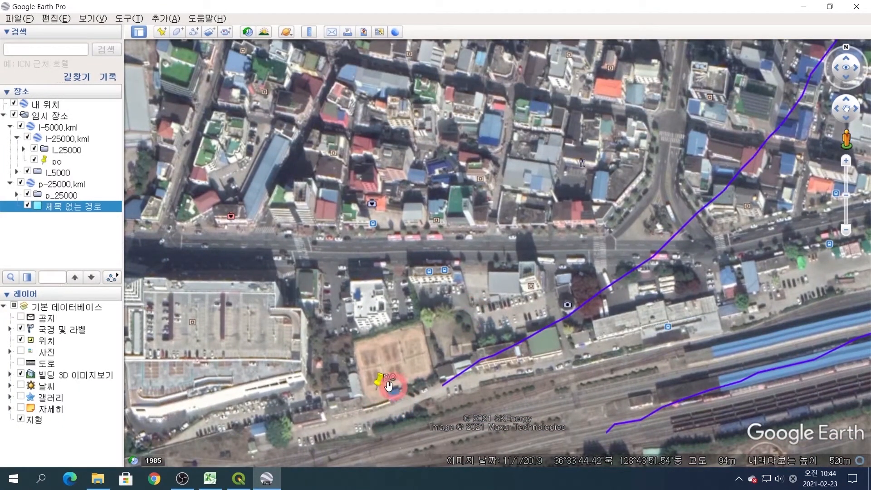
click(161, 34)
click(499, 240)
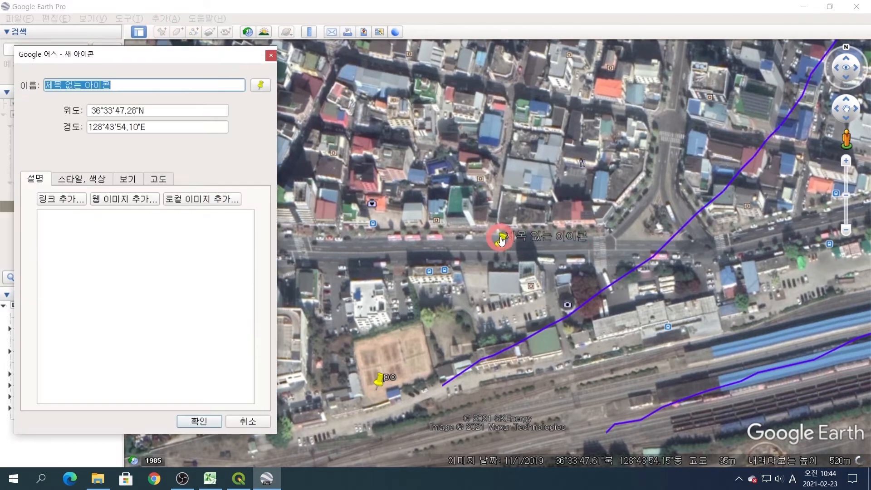
drag(501, 244, 411, 347)
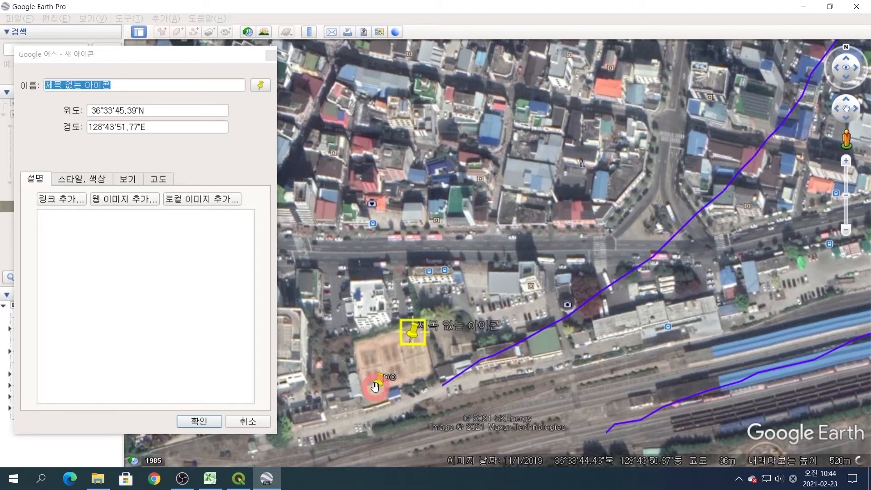
click(411, 317)
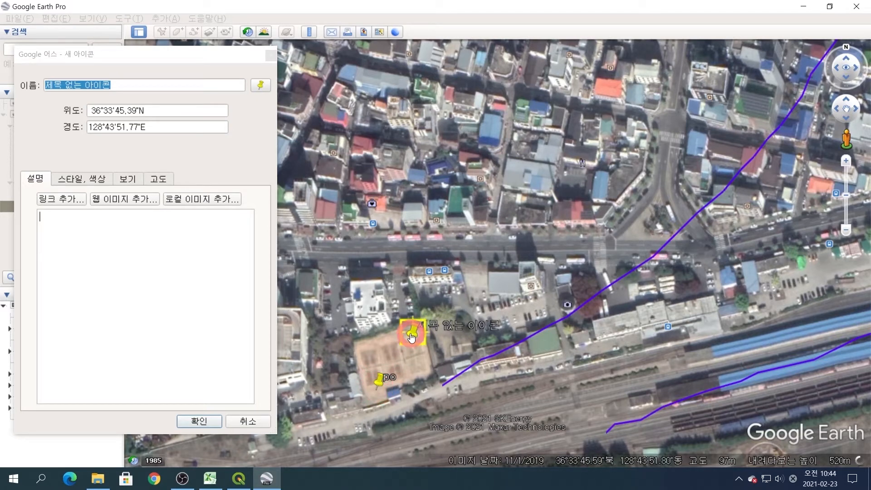
click(206, 126)
text(1-90)
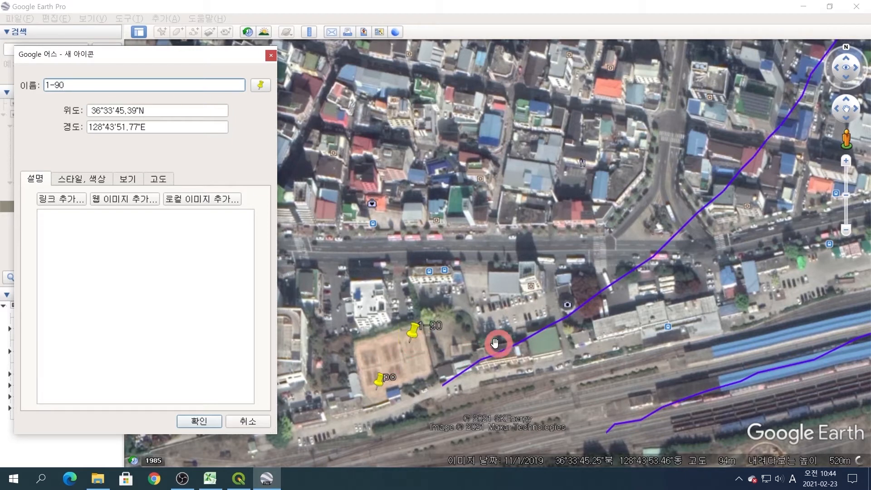
click(200, 422)
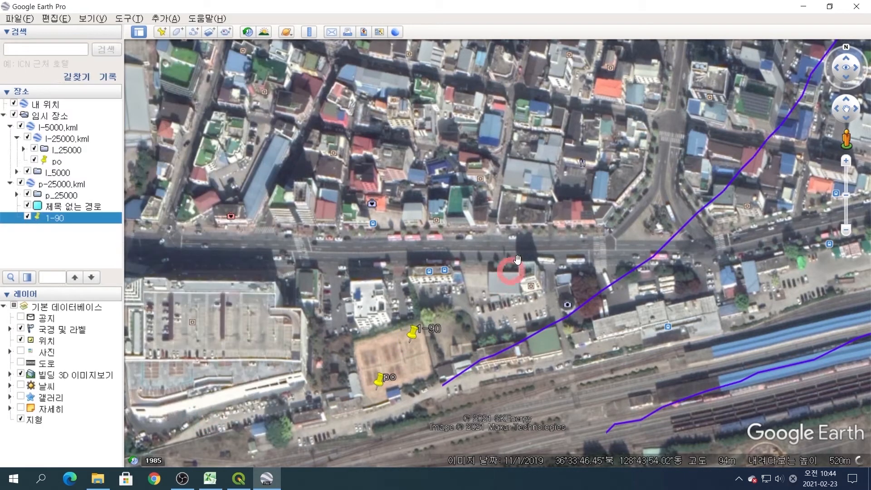
Add a placemark named 2-100 on the white contour line just west of the 100 elevation label
scroll(546, 223, down, 3)
drag(573, 173, 448, 341)
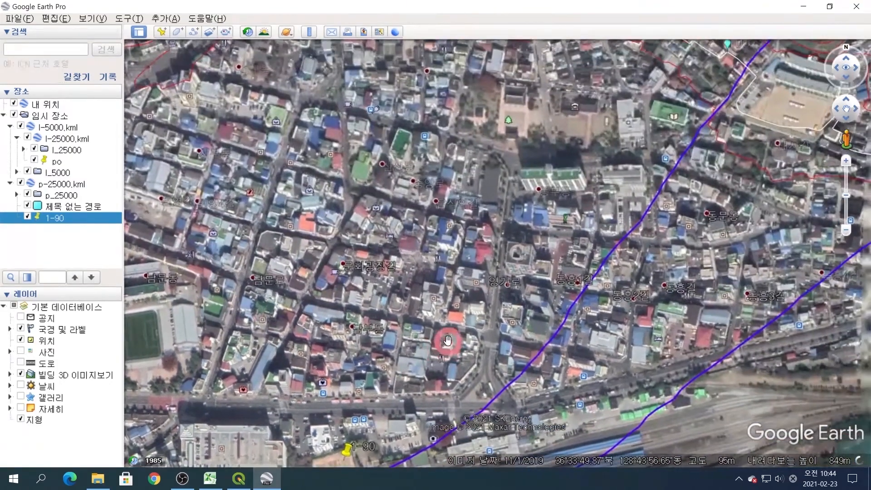
scroll(515, 256, down, 3)
drag(556, 184, 434, 350)
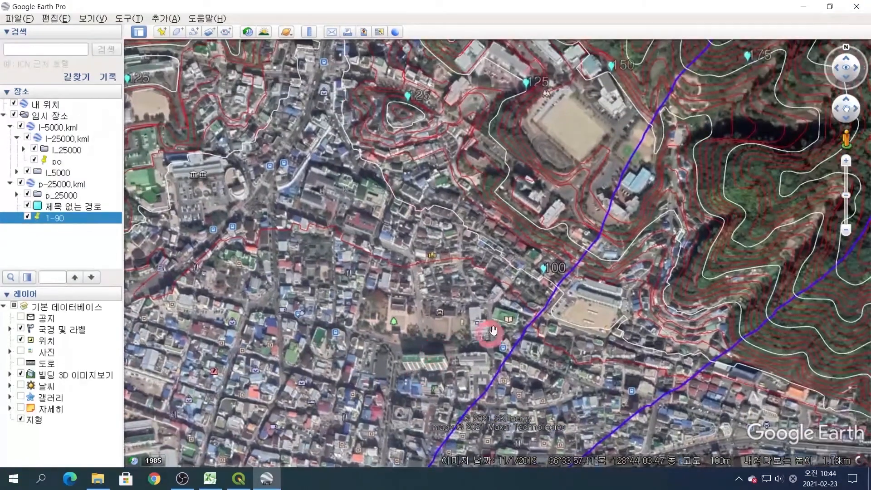
scroll(517, 315, up, 3)
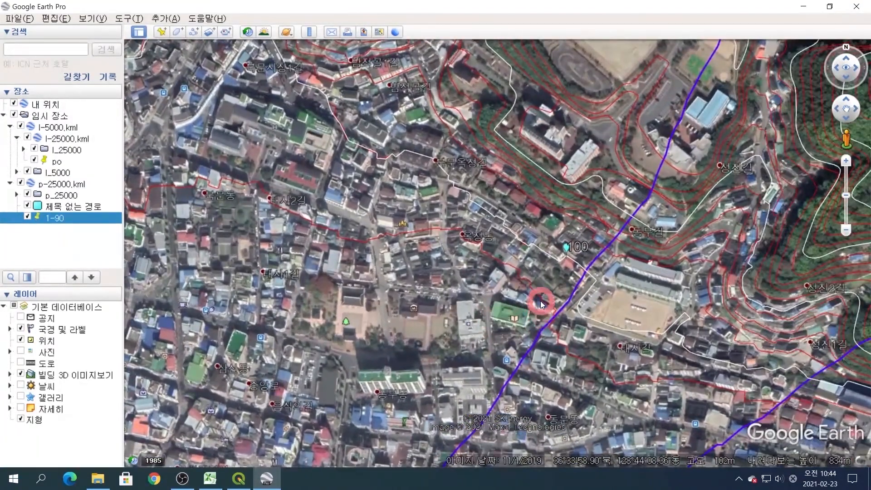
drag(538, 311, 543, 266)
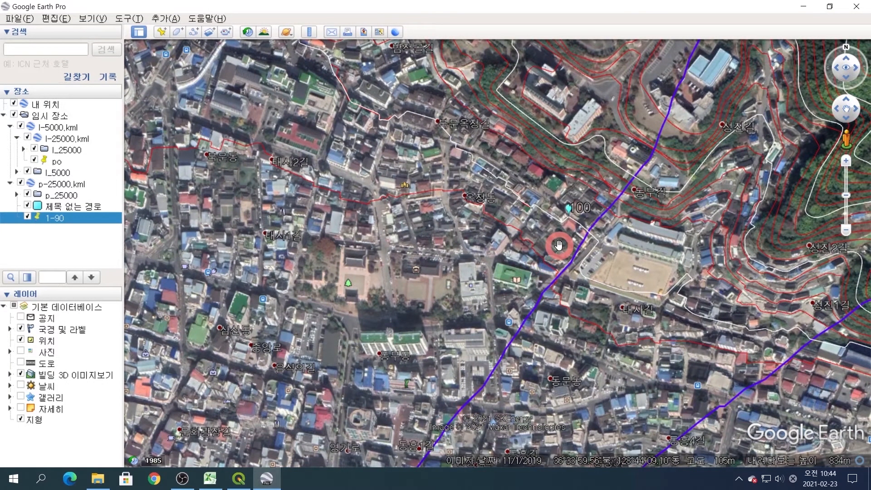
scroll(558, 245, down, 2)
drag(545, 220, 542, 314)
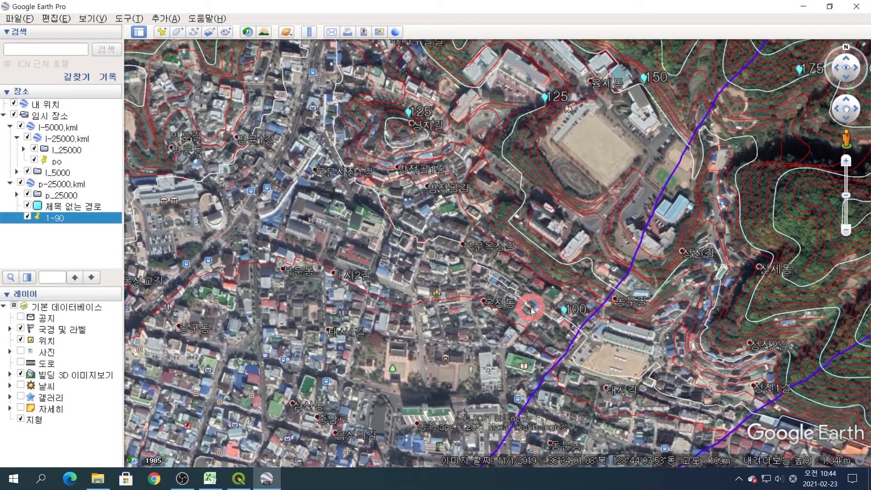
click(161, 32)
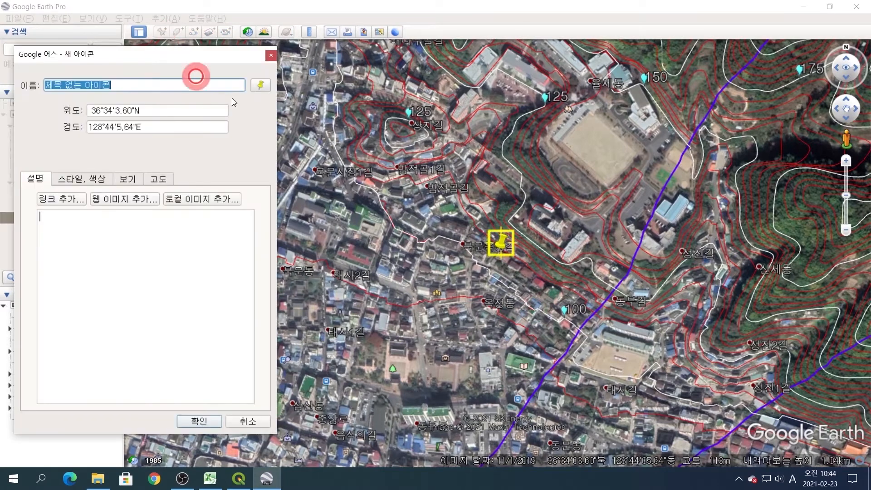
drag(501, 245, 530, 312)
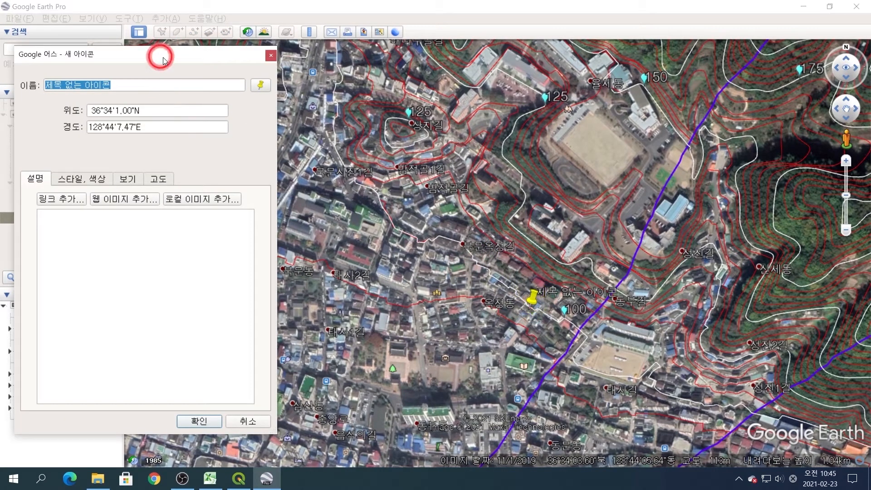
drag(160, 58, 227, 60)
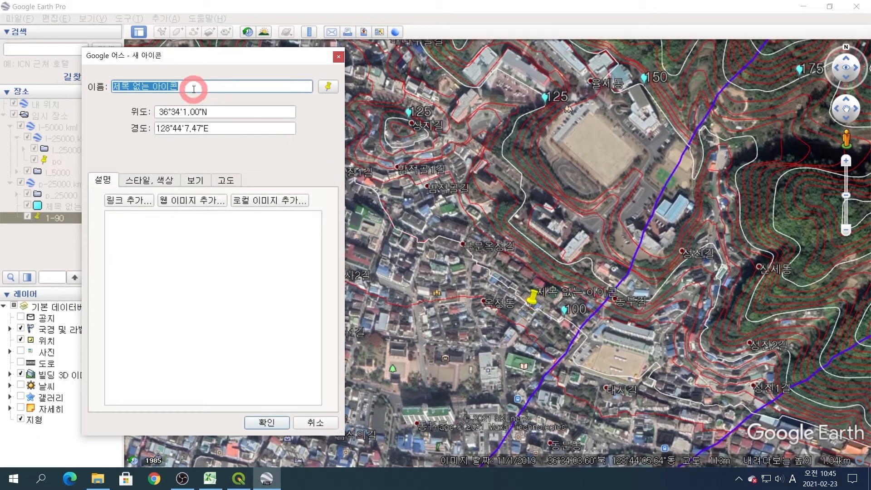
drag(193, 88, 79, 93)
text(2-100)
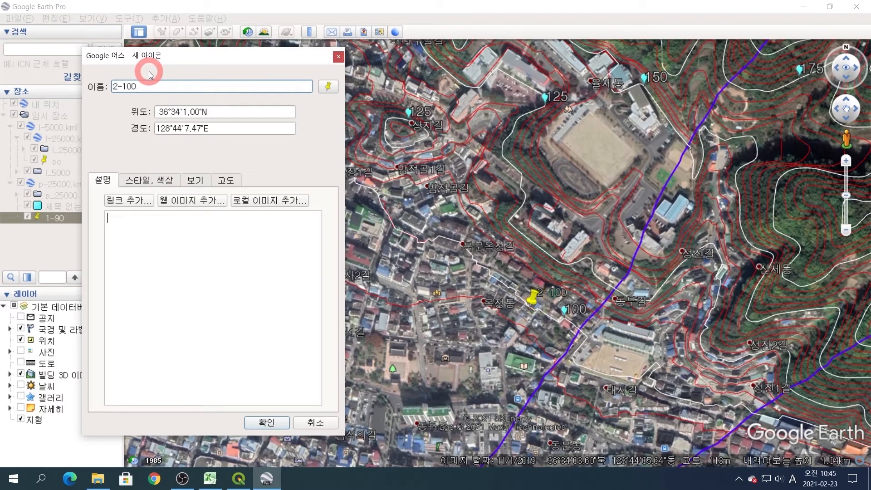
click(275, 423)
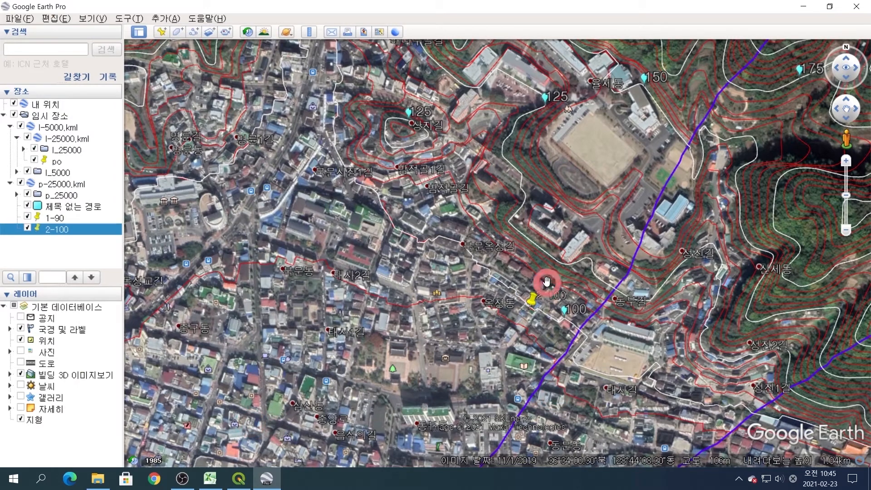
Add a placemark named 3-125 on the white contour line north of 2-100, beside the buildings below the sports field
click(161, 33)
drag(502, 237, 540, 248)
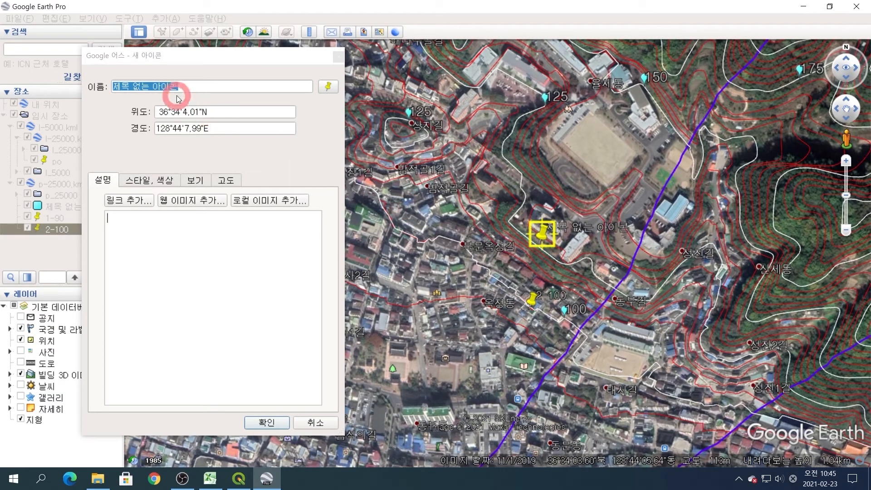
drag(544, 234, 541, 251)
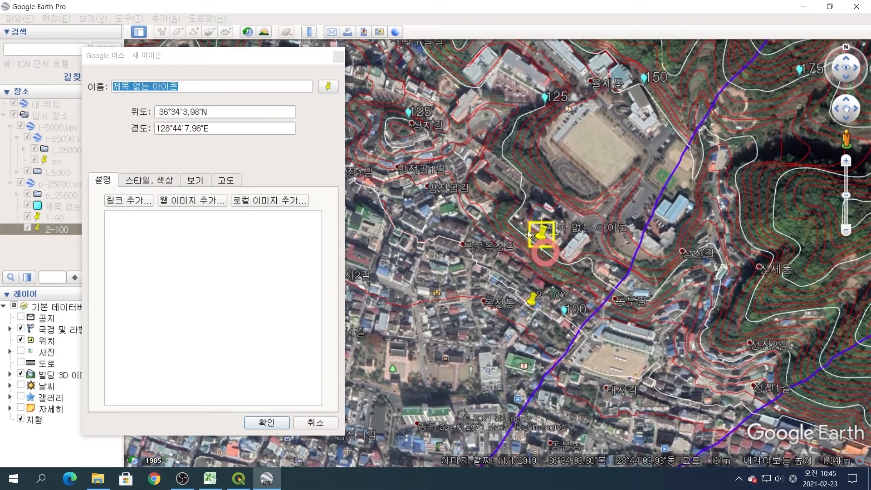
click(193, 85)
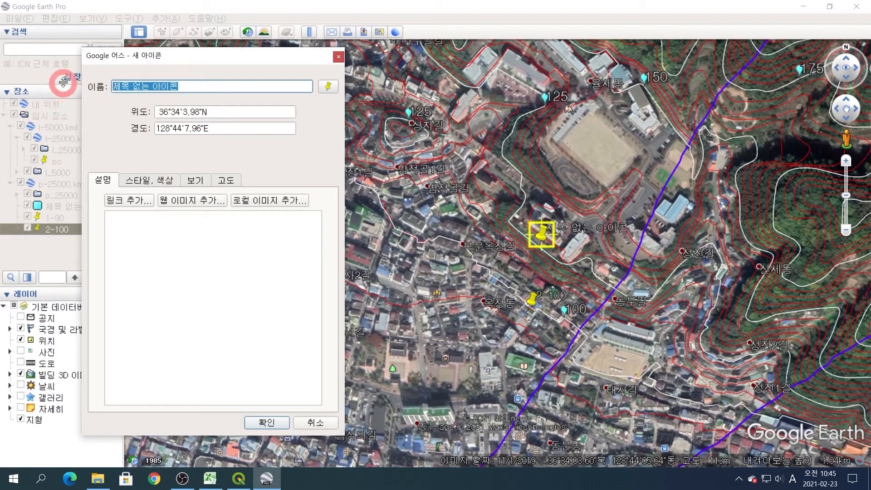
text(3-125)
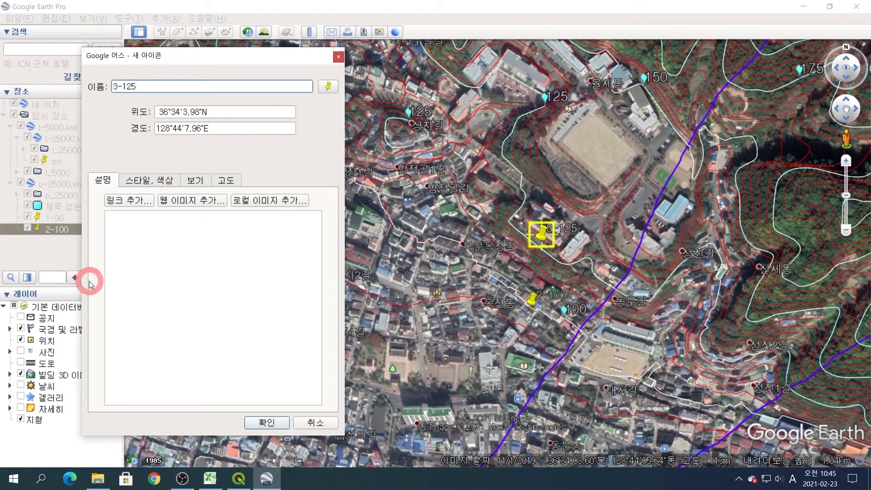
click(266, 423)
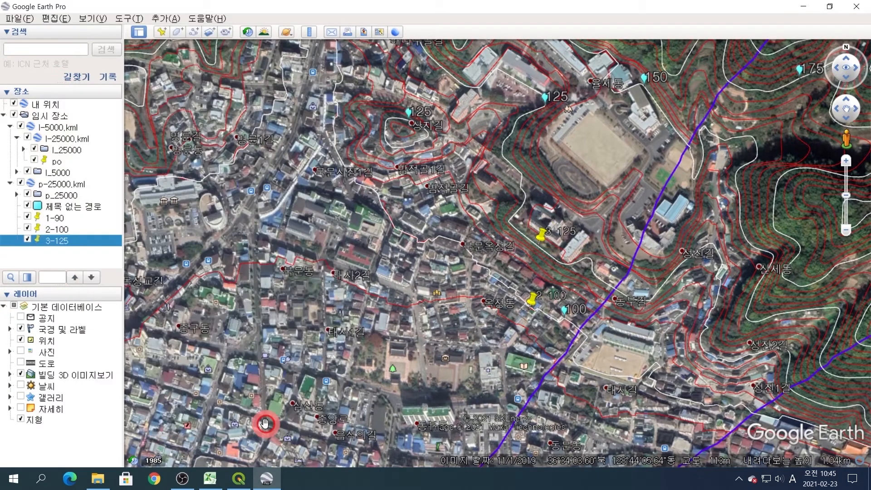
Add a placemark named 4-150 on the white contour line southeast of the 150 elevation label, close to the drawn path
drag(501, 213, 402, 308)
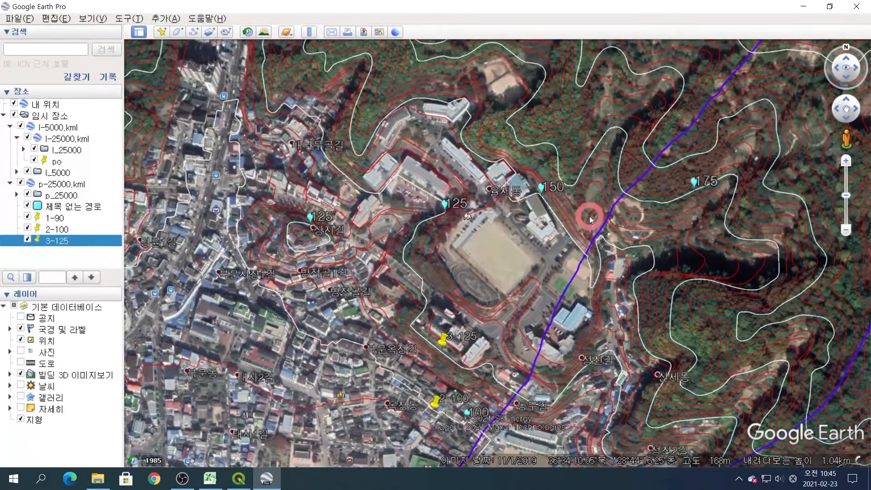
click(162, 33)
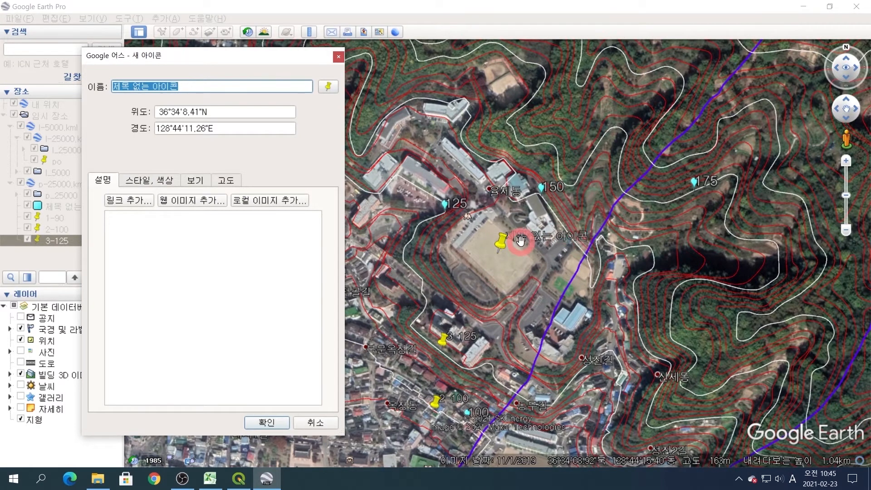
click(571, 245)
drag(571, 249, 574, 244)
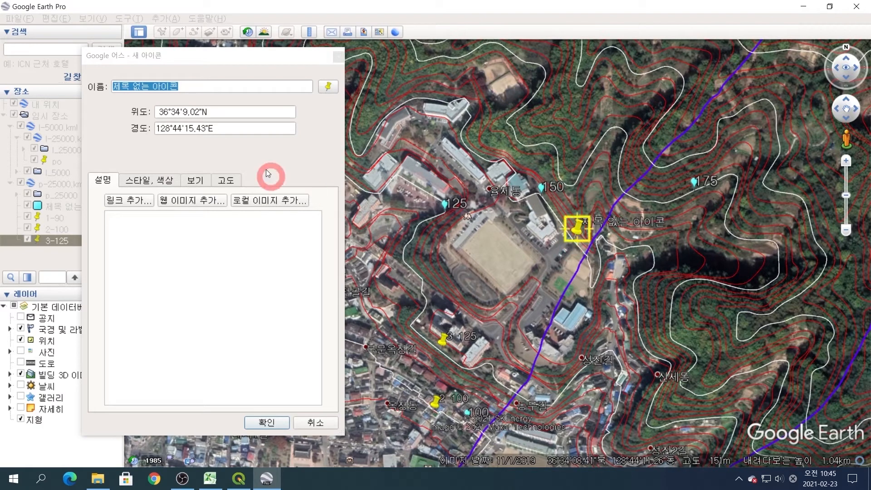
drag(188, 88, 97, 81)
text(4-150)
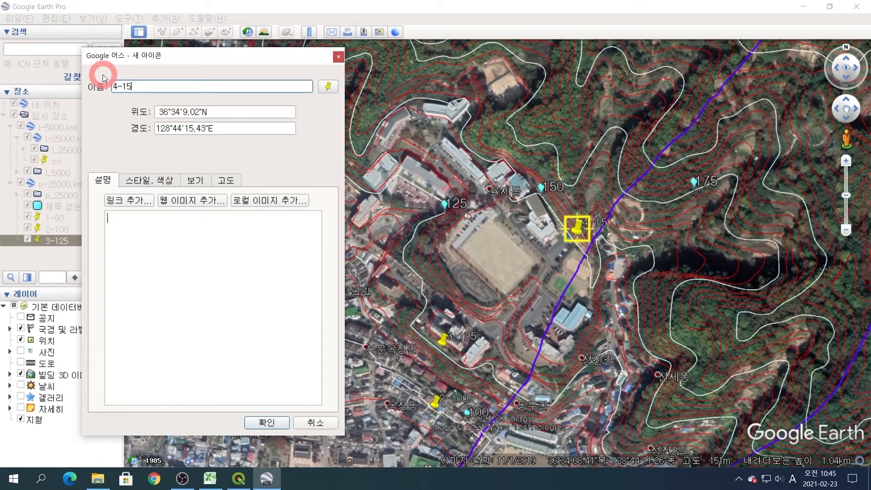
click(276, 424)
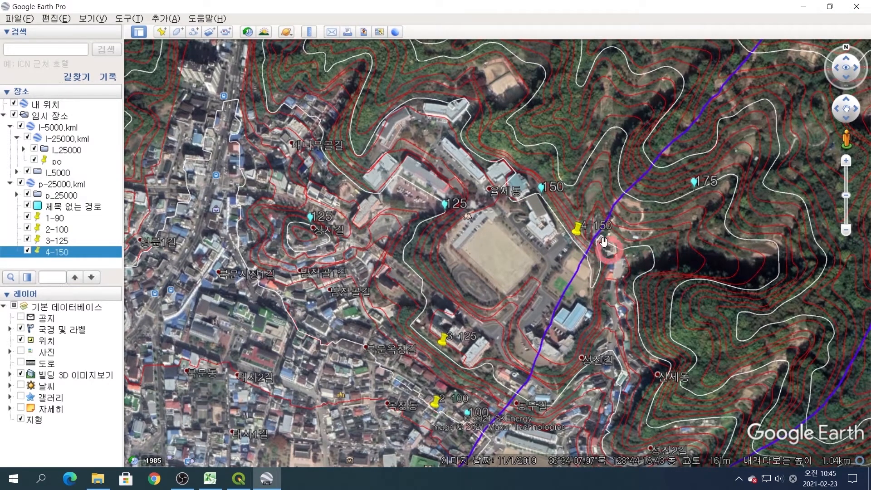
Add a placemark named 5-175 on the next white contour line uphill, directly north of 4-150
click(160, 33)
drag(498, 254, 572, 189)
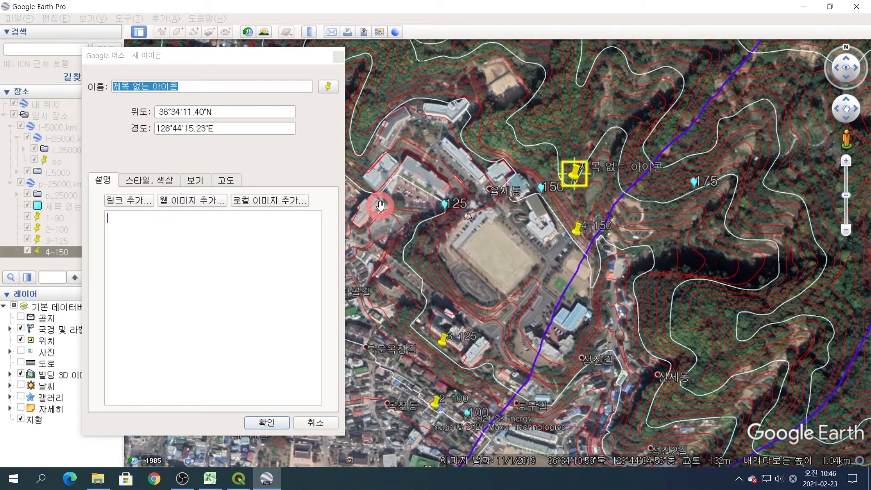
drag(188, 87, 56, 93)
text(5-175)
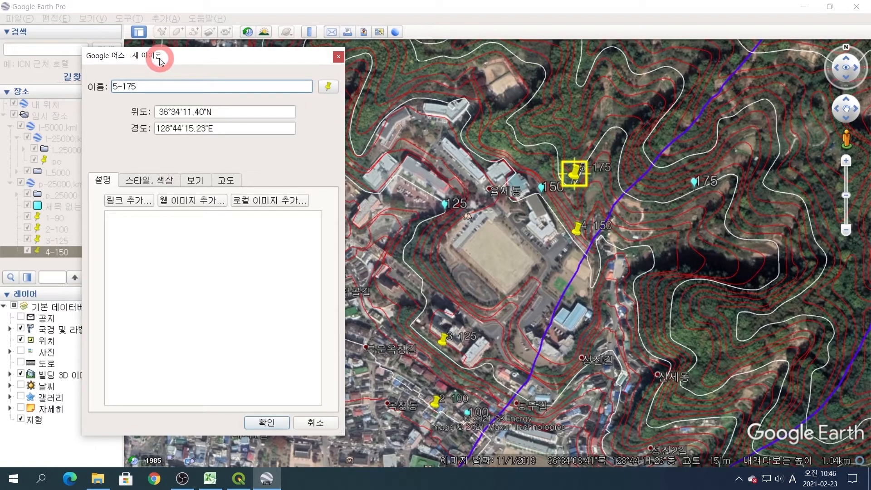
scroll(549, 72, down, 3)
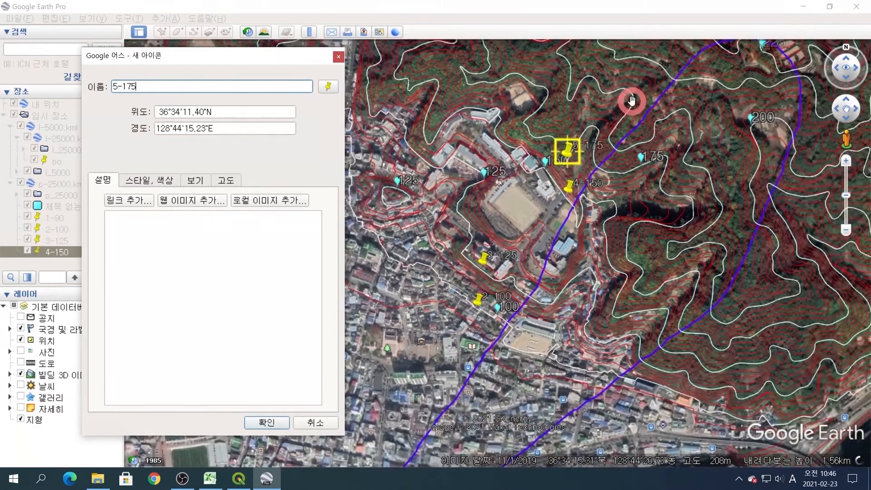
drag(628, 86, 589, 272)
click(267, 422)
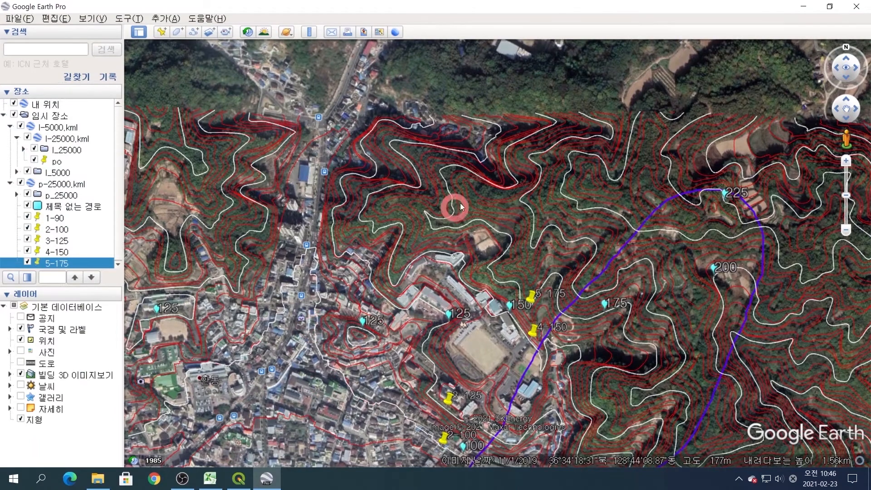
Add a placemark named 6-200 on the white contour line uphill, north of 5-175
click(161, 32)
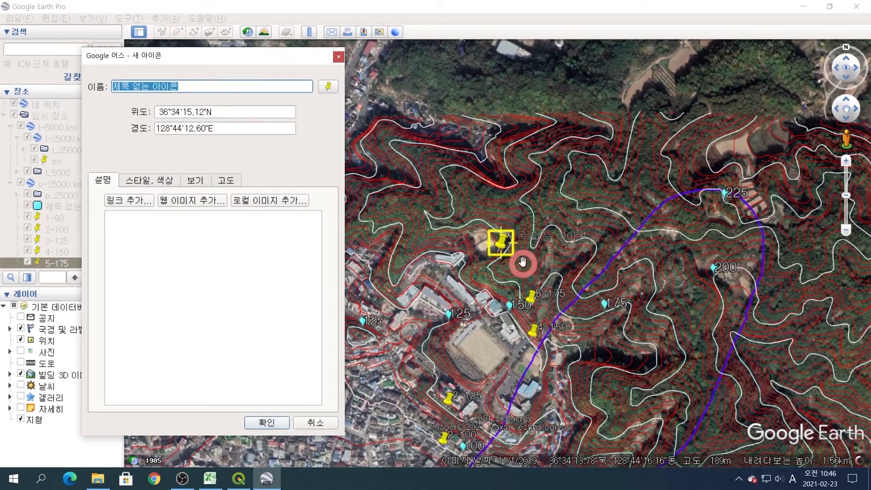
drag(506, 248, 541, 243)
click(156, 72)
text(6-200)
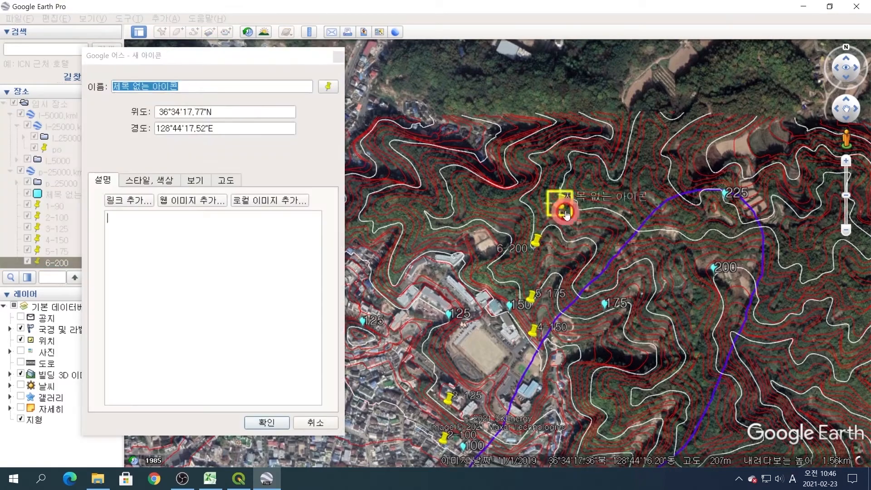
Add a placemark named 7-225 on the white contour line northeast of 6-200
drag(565, 211, 596, 203)
drag(195, 86, 29, 88)
text(7-225)
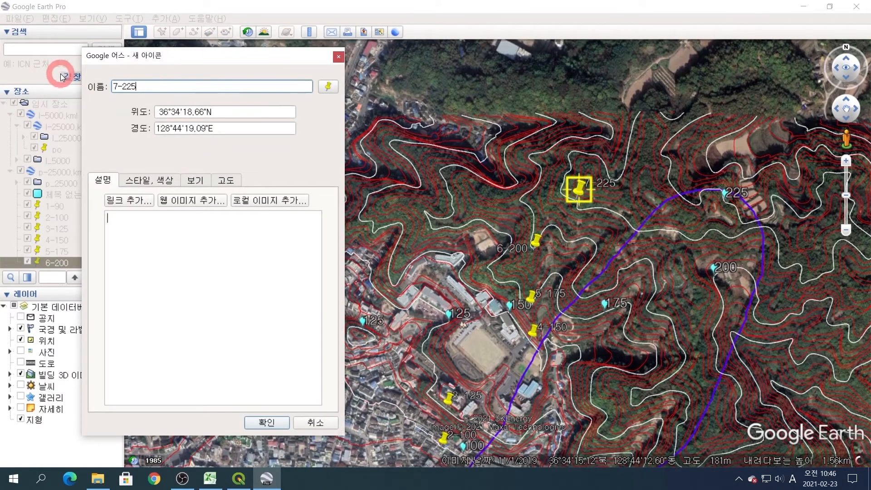
key(Return)
Add a placemark named 8-250 on the drawn path near the hilltop, just west of the 225 elevation label
drag(655, 243, 478, 211)
key(ctrl+shift+p)
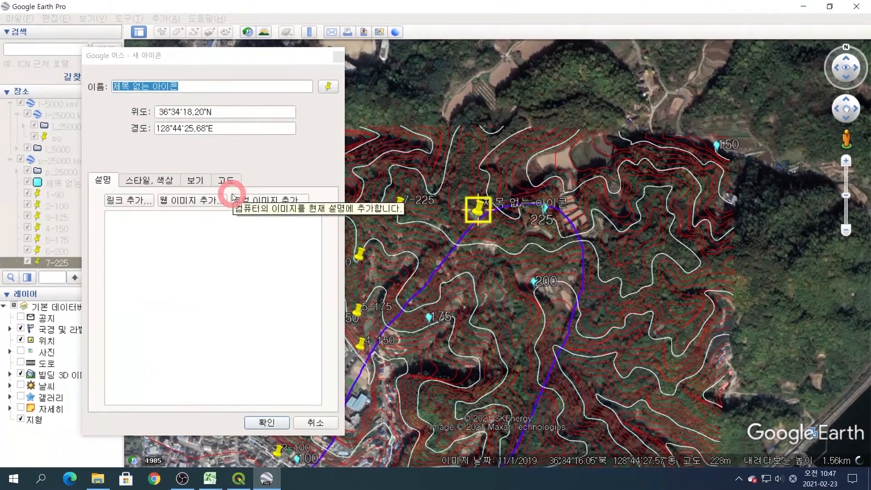
text(8-2)
text(50)
key(Return)
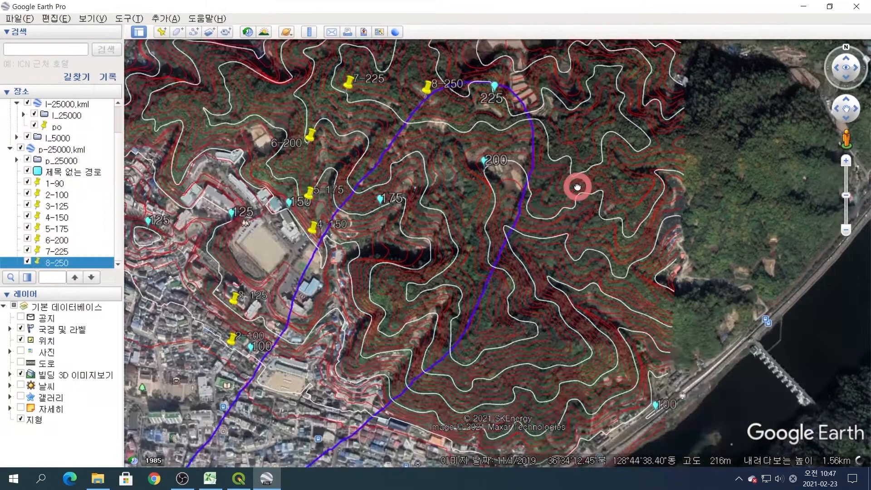
Add placemark 9-225 just southeast of the 225 elevation label and placemark 10-200 on the white contour beside the 200 label
click(161, 33)
text(9)
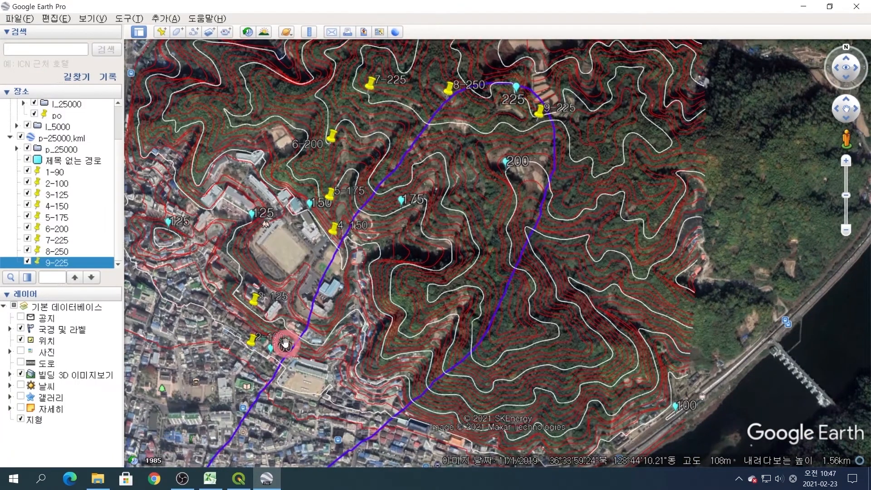
key(ctrl+shift+p)
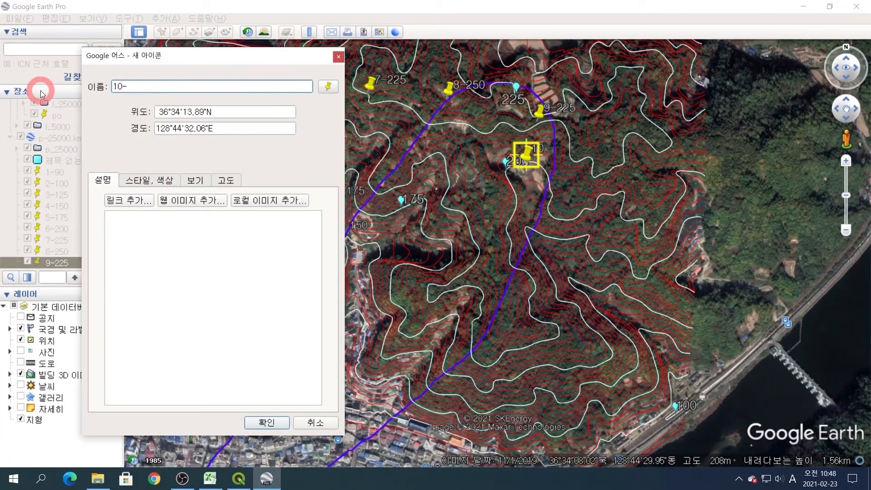
text(200)
click(267, 422)
Add a placemark named 11-200 on the white contour line south of 10-200, just west of the drawn path
click(161, 32)
drag(497, 246, 484, 281)
drag(186, 85, 72, 90)
text(11-200)
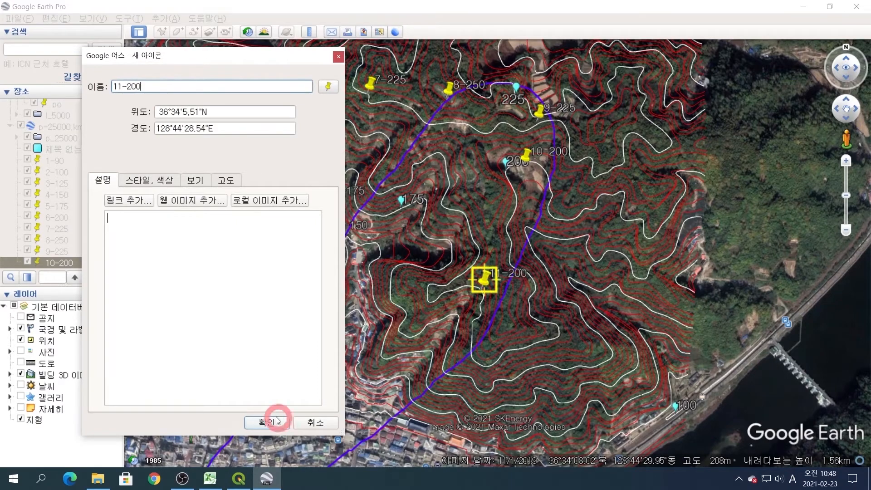
click(276, 421)
Add a placemark named 12-175 on the next white contour line downhill, southwest of 11-200
drag(467, 318, 543, 179)
click(161, 33)
drag(497, 246, 540, 158)
drag(181, 88, 108, 81)
text(1)
click(273, 420)
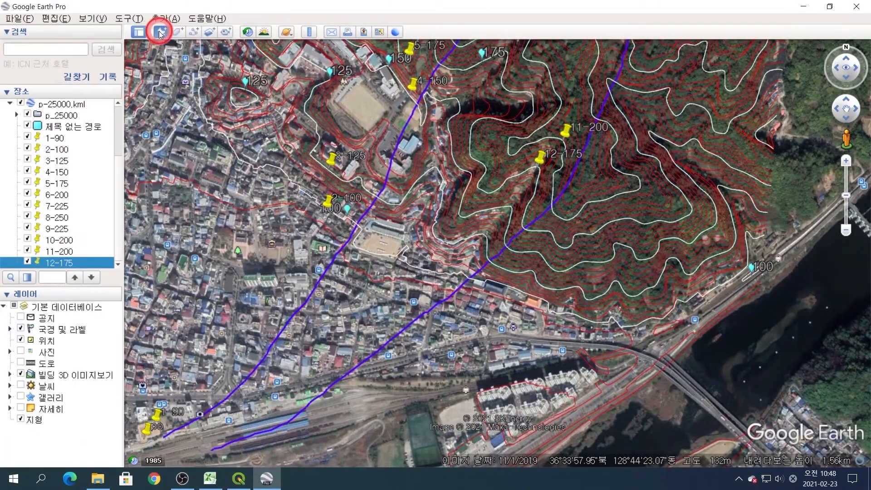
Add a placemark named 13-150 on the next white contour line downhill, southwest of 12-175
click(160, 31)
drag(499, 246, 509, 199)
drag(184, 86, 51, 86)
text(13-150)
click(281, 426)
Add a placemark named 14-125 on the next white contour line downhill, southwest of 13-150
click(161, 32)
drag(498, 246, 483, 230)
drag(184, 86, 119, 68)
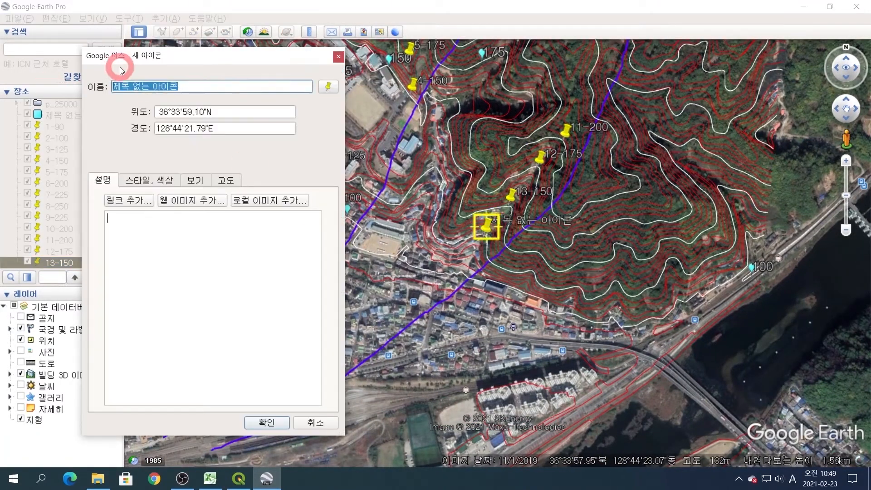
text(14-125)
click(272, 422)
Add a placemark named 15-100 at the foot of the hill, southwest of 14-125 and just northwest of the path
drag(480, 350, 491, 322)
click(161, 32)
drag(497, 249, 464, 244)
drag(184, 86, 119, 78)
text(15-100)
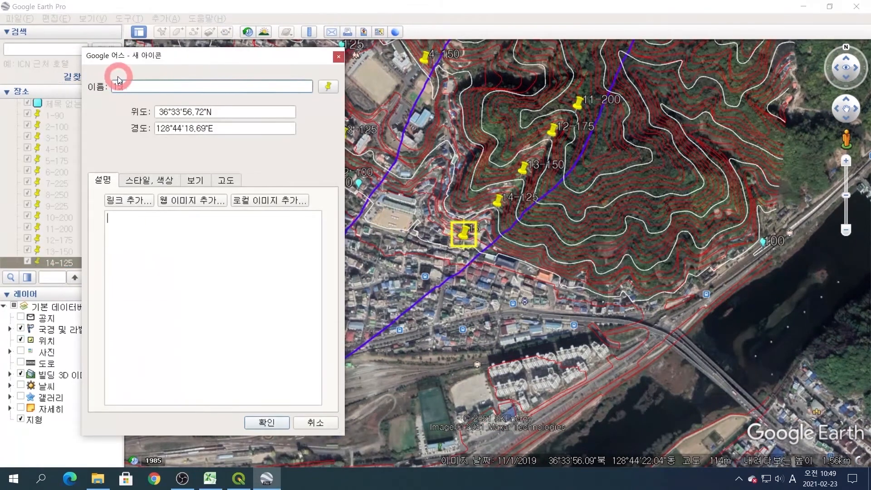
click(268, 423)
Add a placemark named 16-100 at the route's starting area by the railway, immediately east of 1-90
drag(320, 403, 654, 263)
click(162, 32)
drag(498, 246, 481, 251)
drag(184, 86, 23, 89)
text(16-100)
click(267, 422)
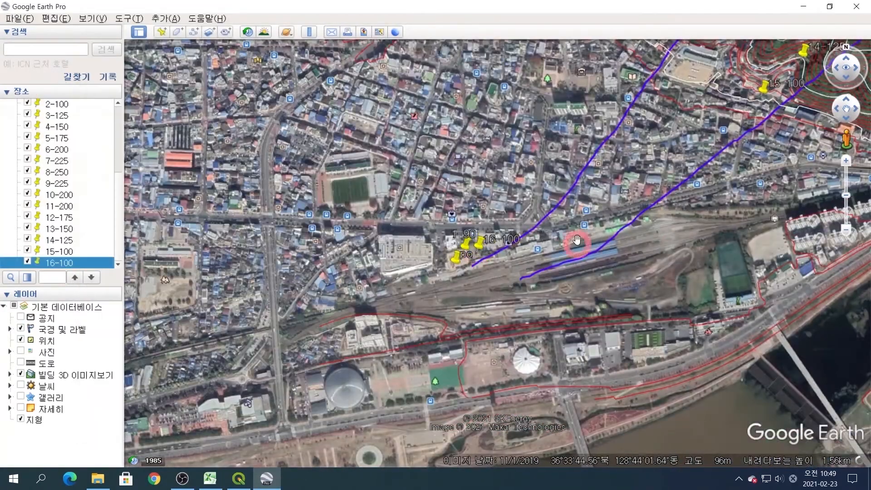
Delete the drawn path 제목 없는 경로 from p-25000.kml, keeping the numbered placemarks
drag(583, 239, 451, 360)
drag(635, 245, 551, 355)
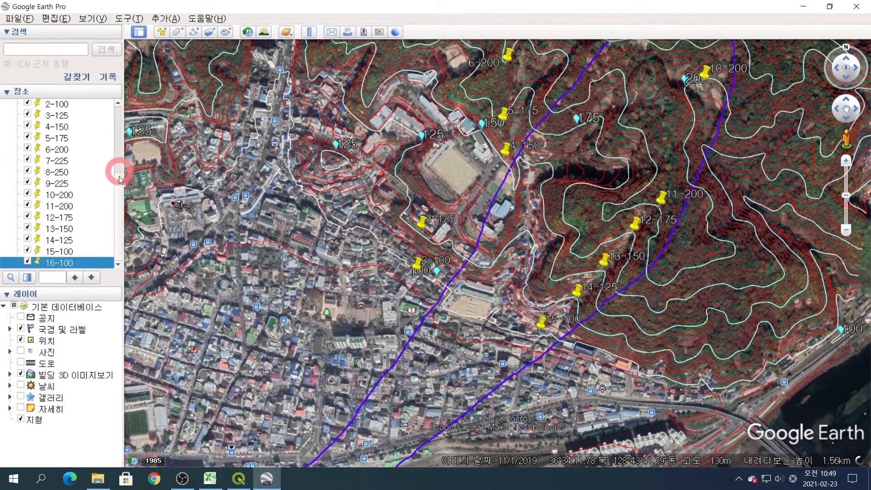
scroll(119, 189, up, 3)
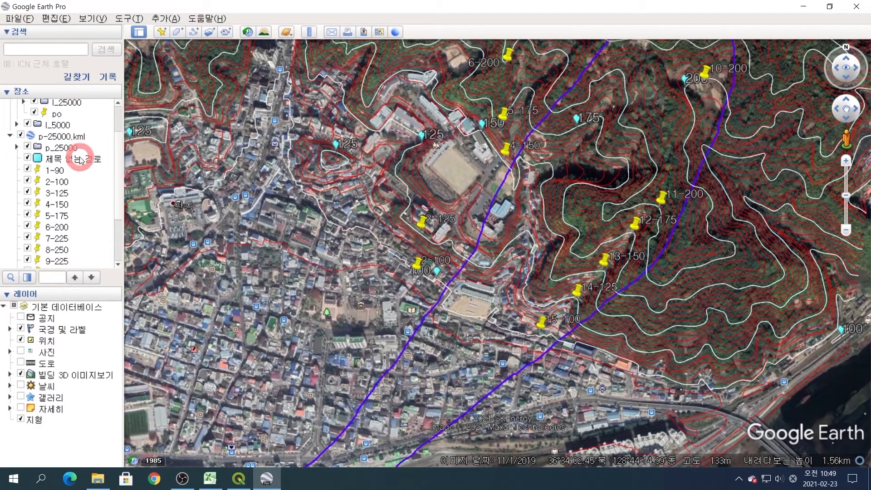
click(27, 158)
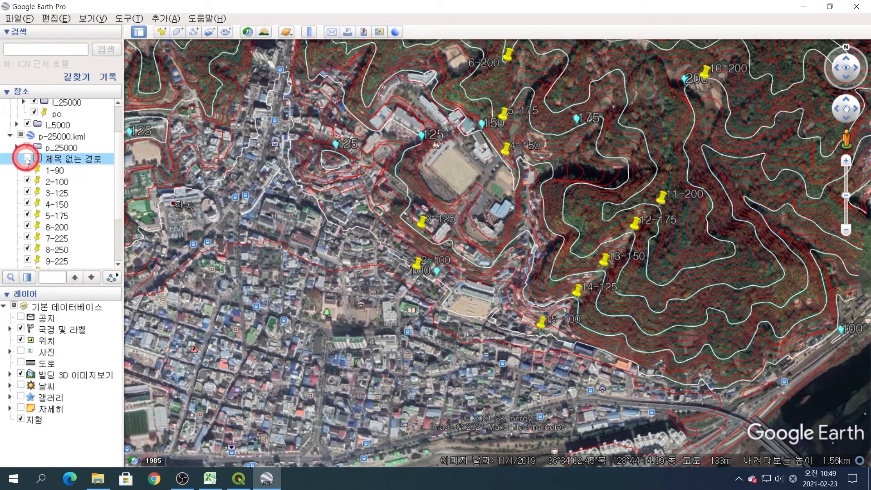
right_click(88, 162)
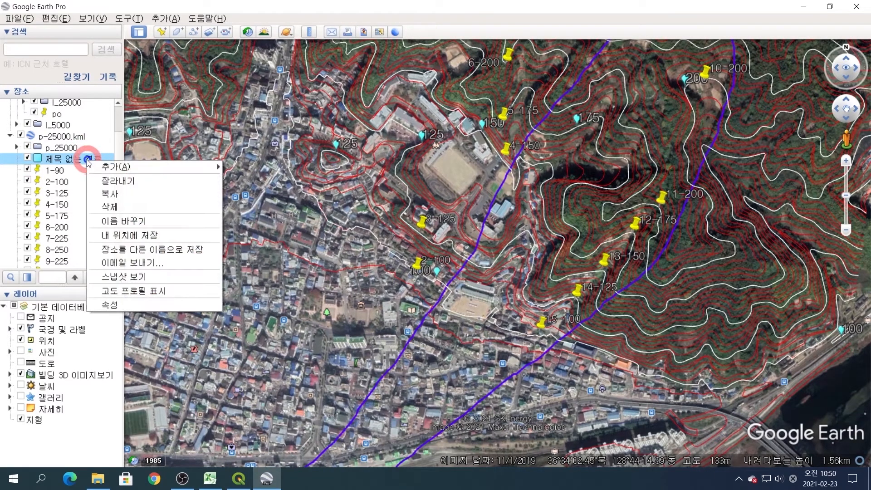
click(107, 195)
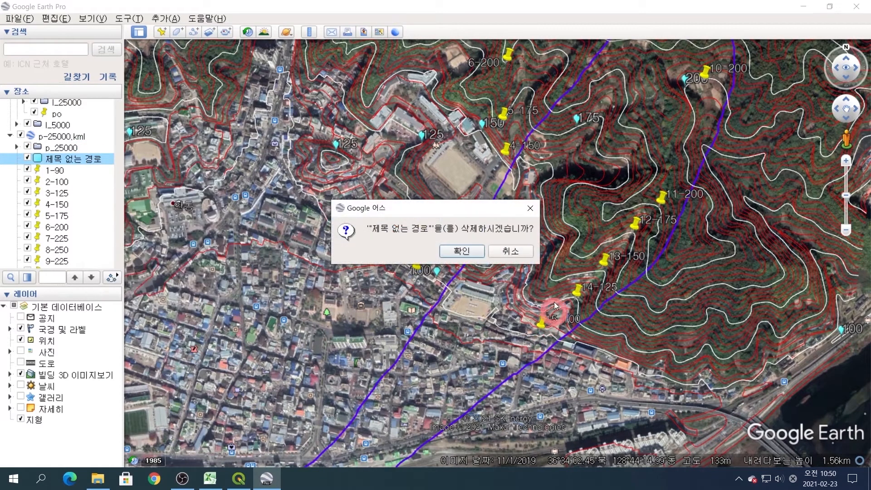
click(470, 249)
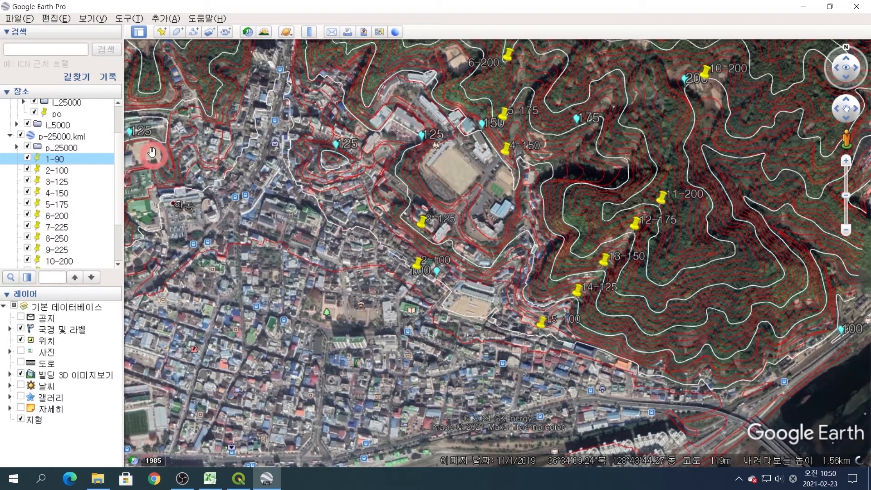
Delete the l-5000.kml contour line layer with all its contents from the temporary places
drag(119, 157, 123, 119)
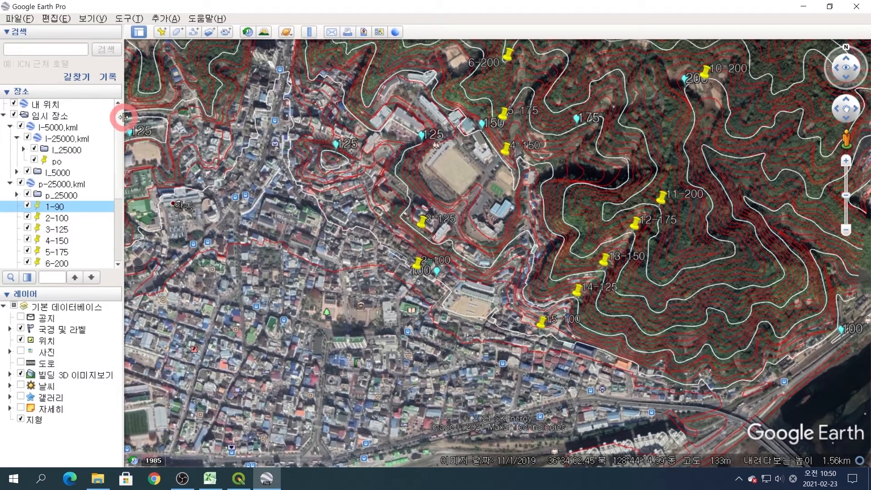
click(68, 129)
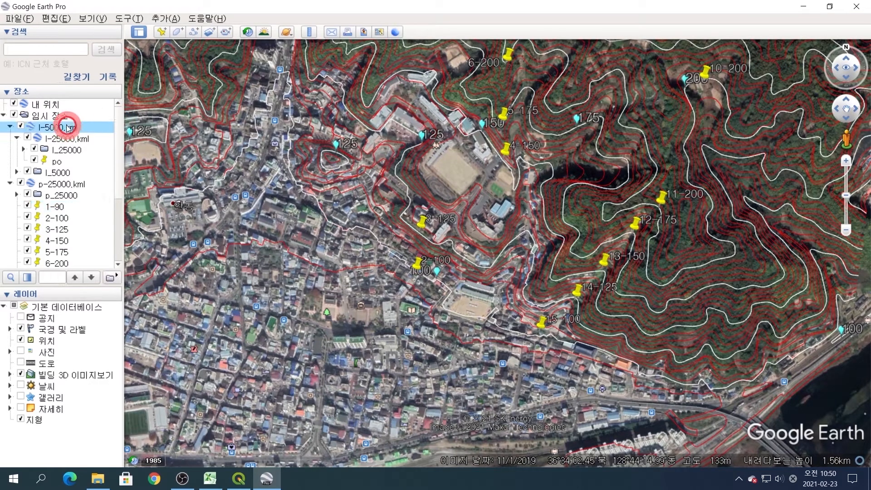
right_click(66, 131)
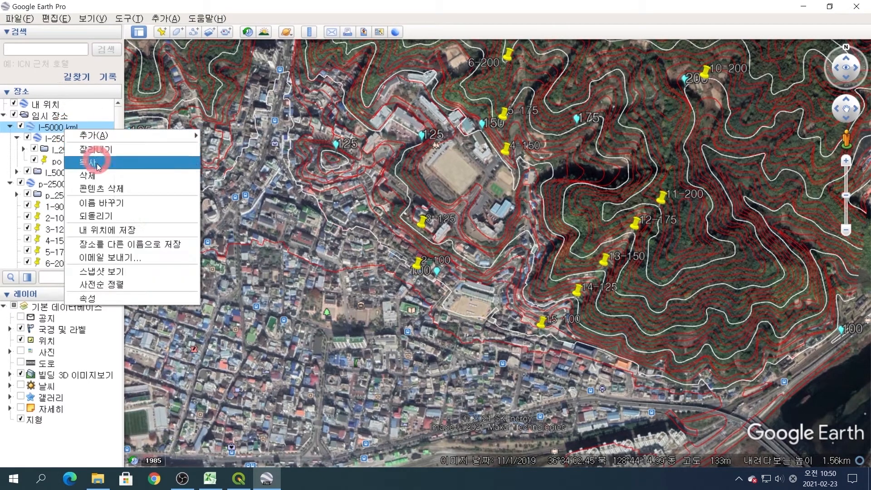
click(44, 172)
click(501, 253)
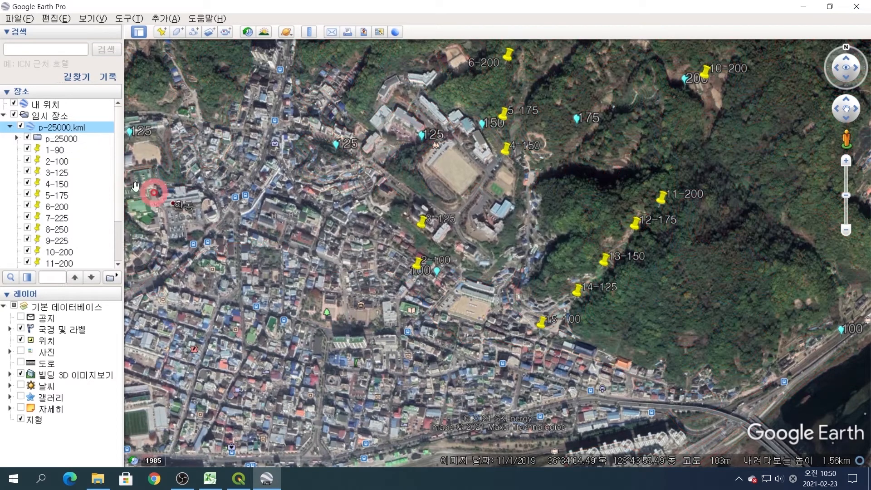
Delete the p_25000 elevation label folder from p-25000.kml
double_click(29, 138)
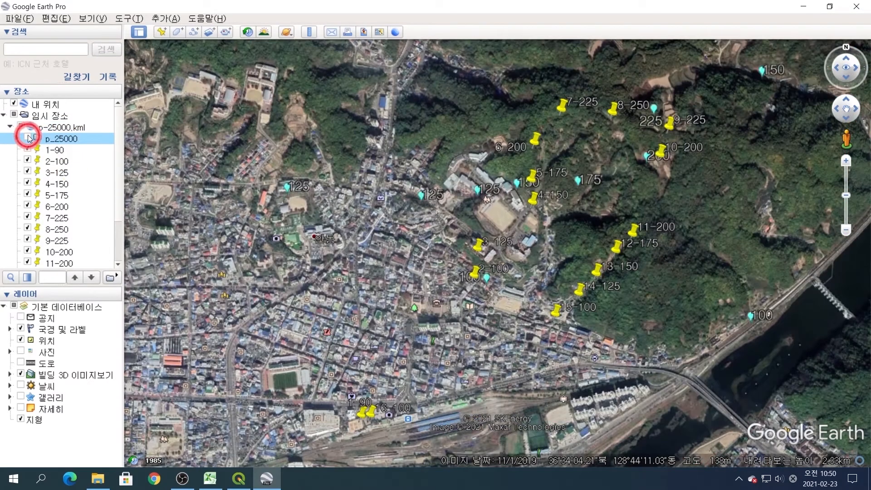
right_click(63, 141)
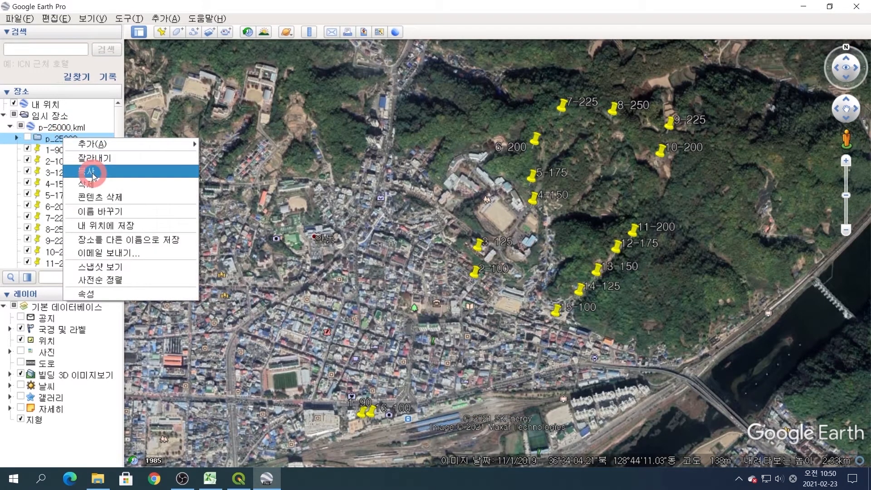
click(90, 194)
click(499, 253)
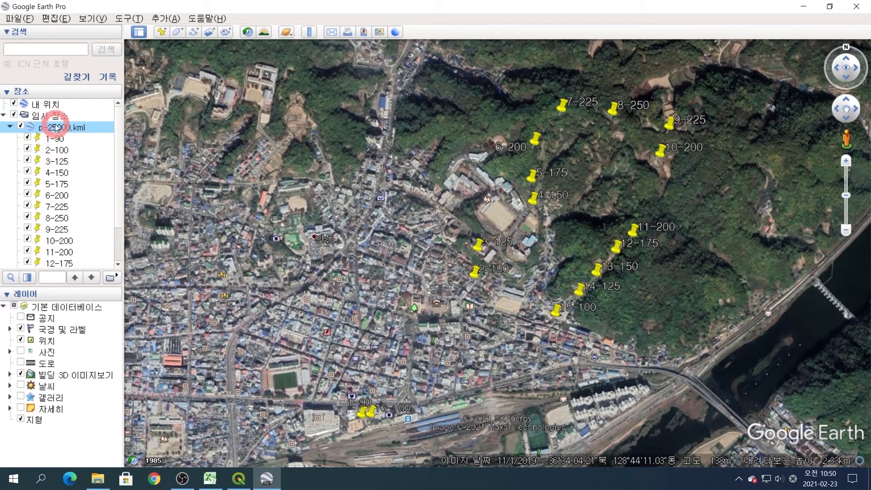
Collapse p-25000.kml in the places list and examine the starting area around placemarks 1-90 and 16-100 up close
drag(54, 129, 54, 113)
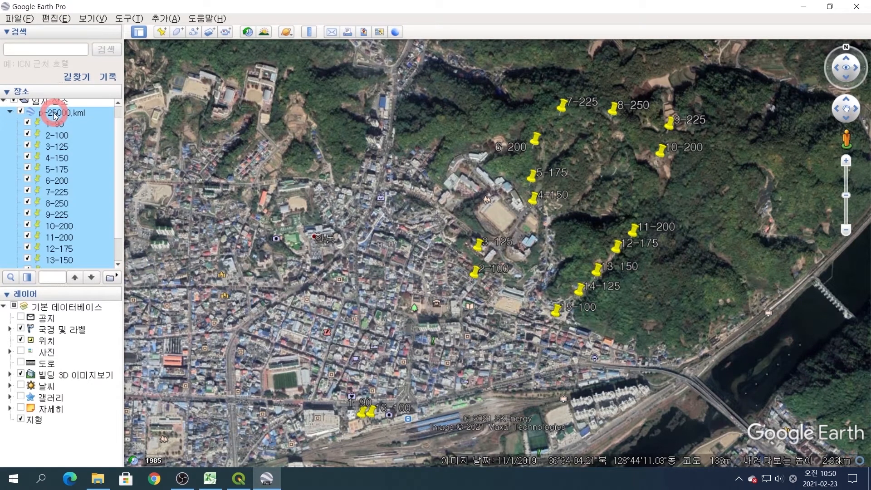
click(9, 112)
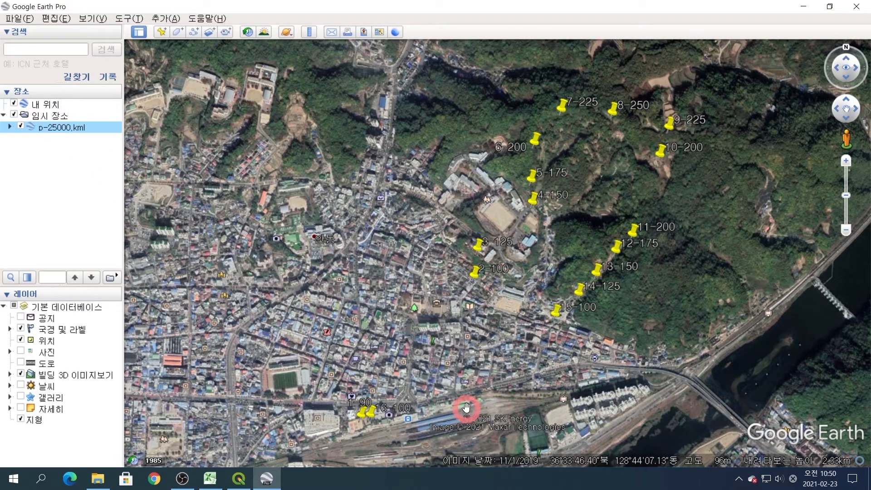
scroll(388, 401, up, 2)
drag(408, 351, 456, 201)
scroll(404, 336, up, 2)
drag(423, 284, 416, 351)
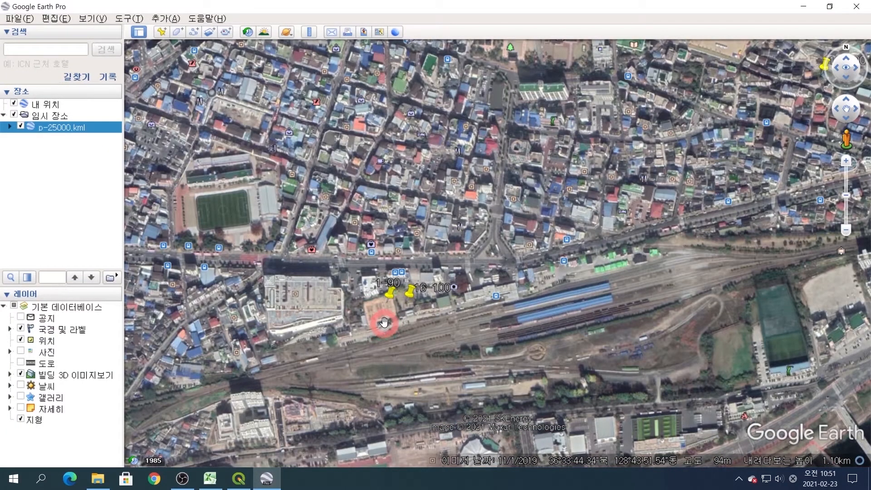
scroll(382, 323, up, 1)
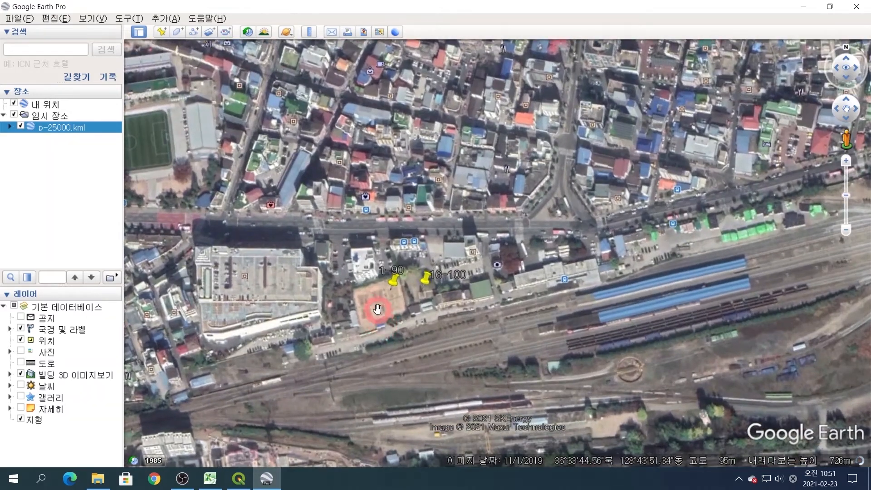
scroll(383, 300, up, 2)
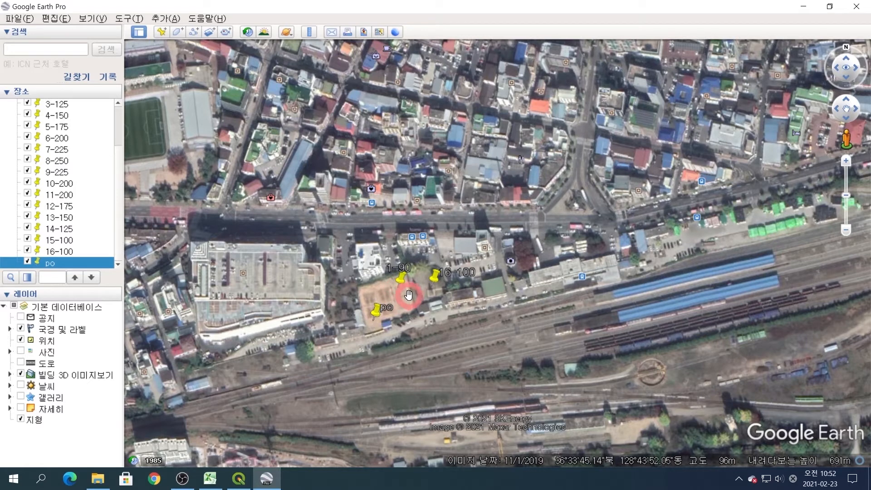
Set placemark 1-90's altitude to 20 m with the 지면 기준 (relative to ground) mode and extend it to the ground
drag(510, 147, 491, 187)
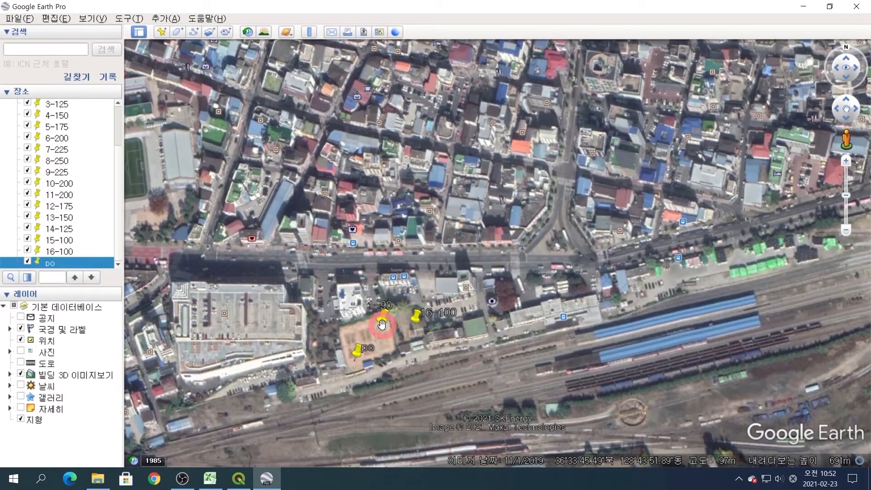
drag(440, 269, 450, 247)
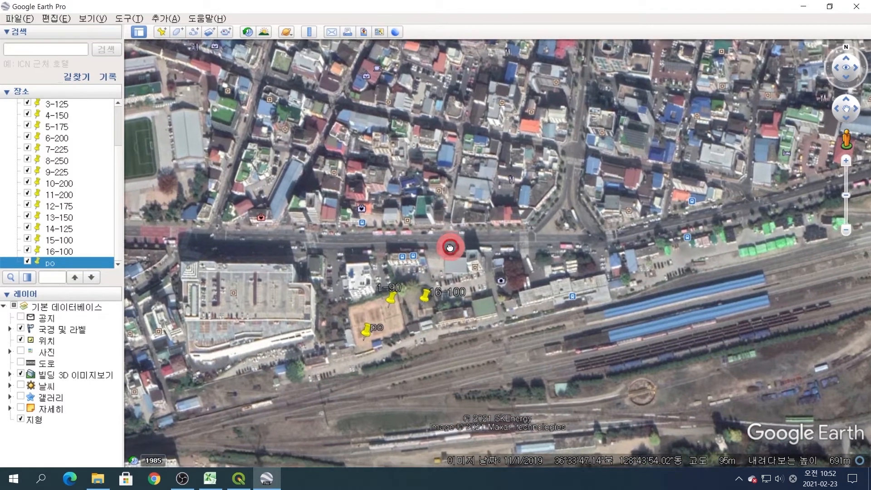
scroll(98, 132, up, 2)
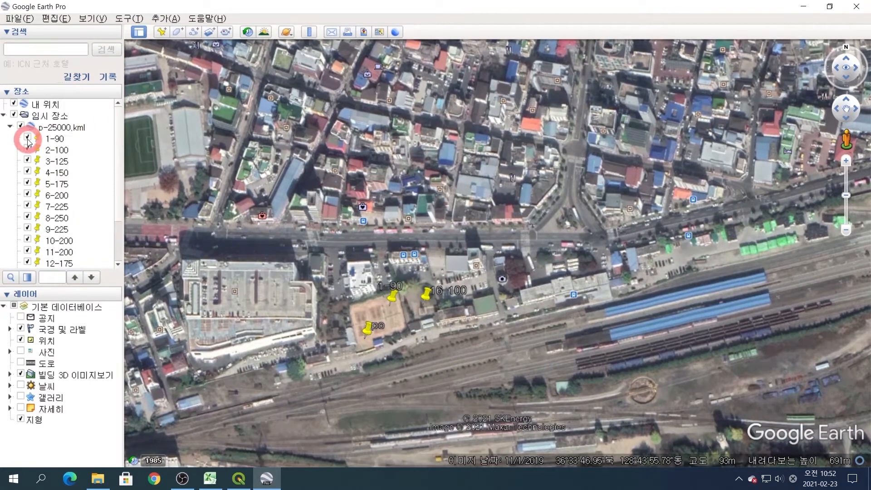
click(56, 139)
right_click(55, 139)
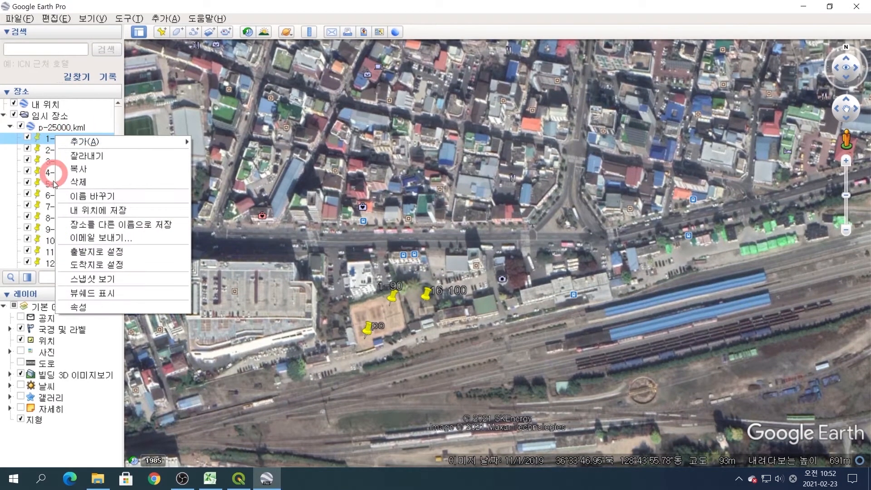
click(78, 307)
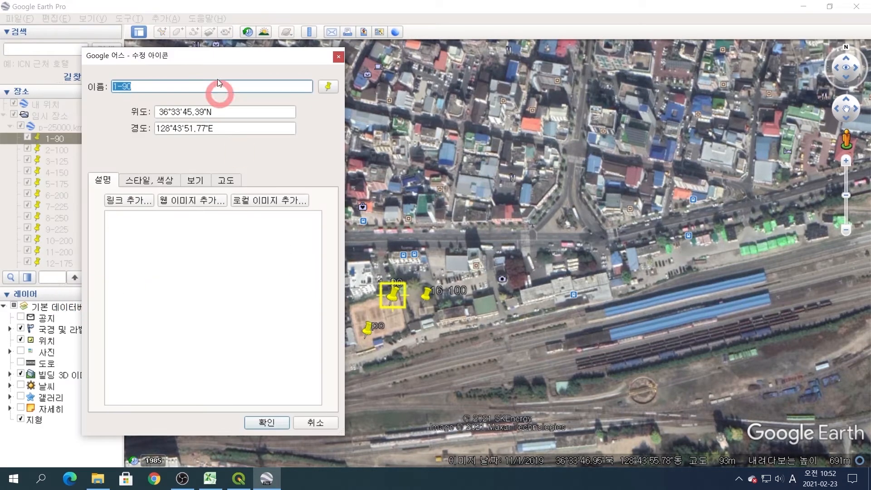
drag(222, 57, 635, 56)
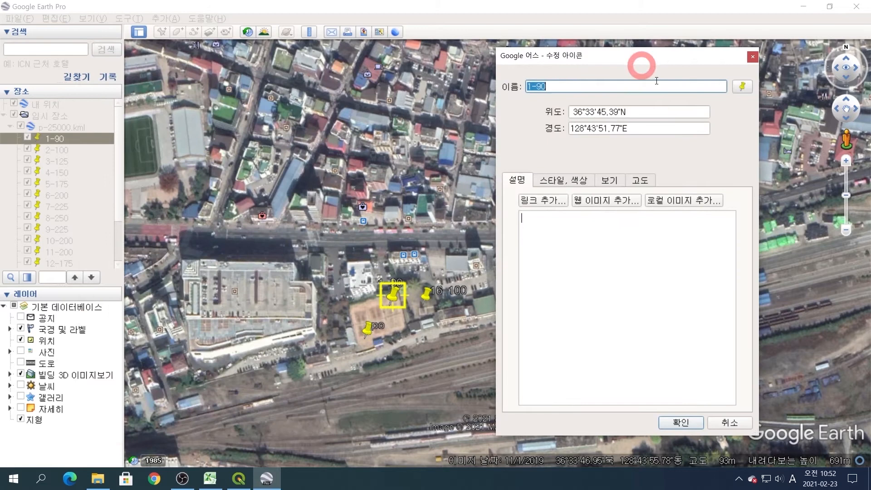
click(640, 180)
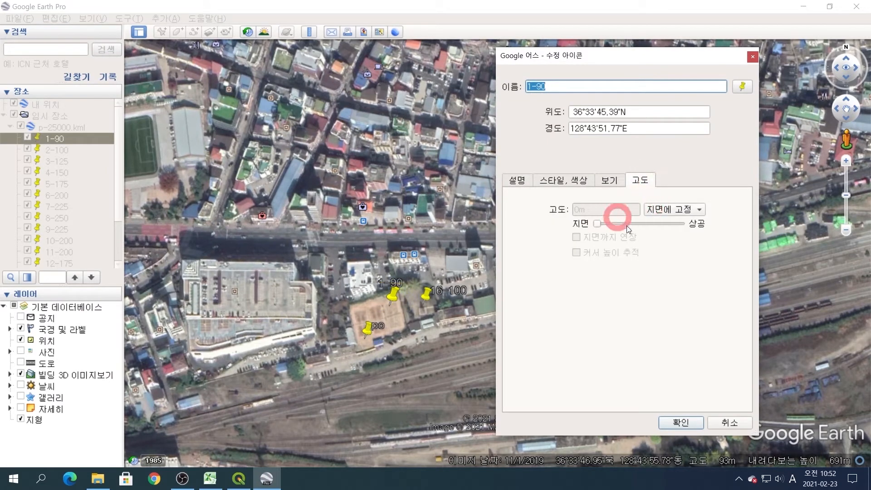
click(700, 210)
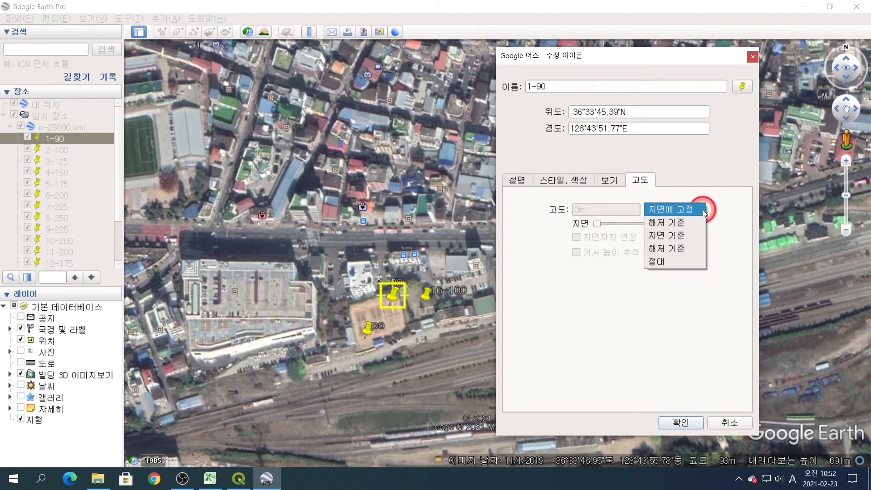
click(683, 236)
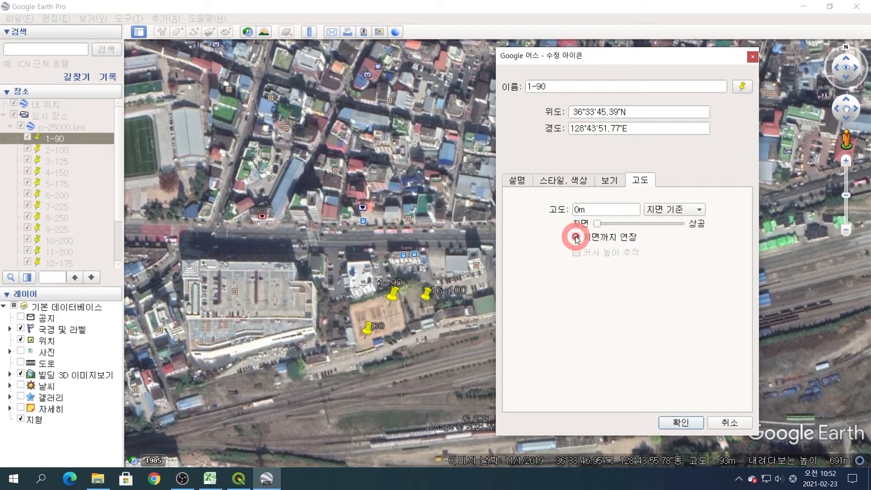
click(392, 302)
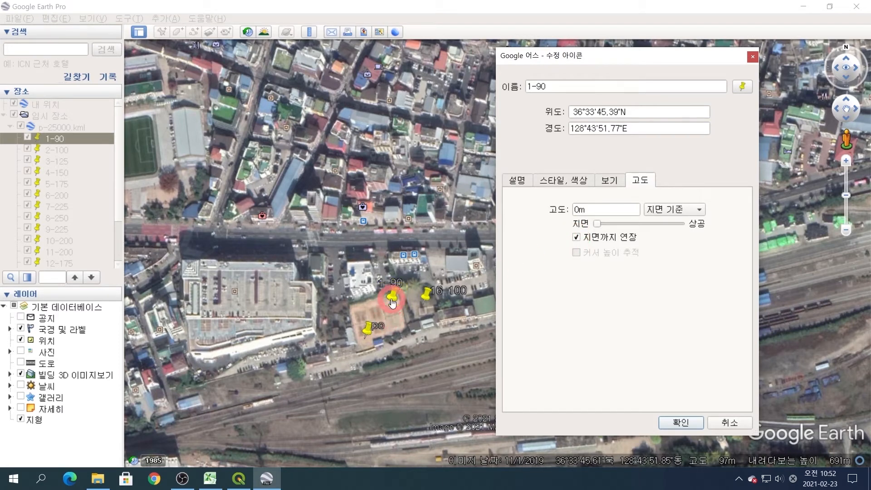
drag(639, 210, 565, 196)
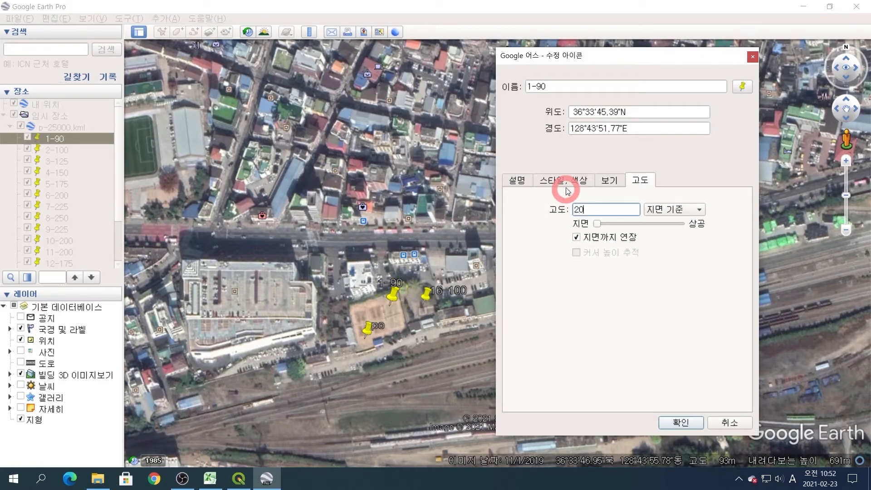
click(681, 422)
Examine the map around placemarks 2-100 and 3-125 and the stretch back to the starting point
scroll(513, 289, down, 4)
drag(521, 219, 427, 398)
scroll(546, 189, down, 3)
drag(585, 141, 533, 231)
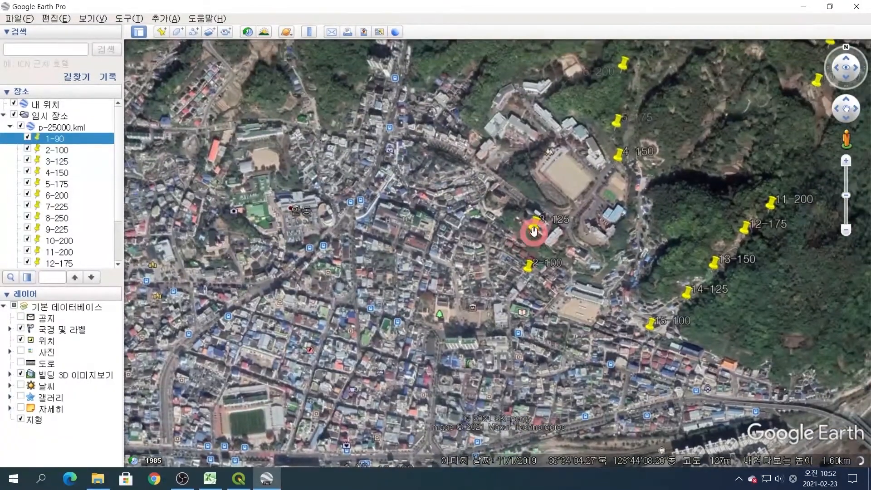
scroll(577, 315, up, 3)
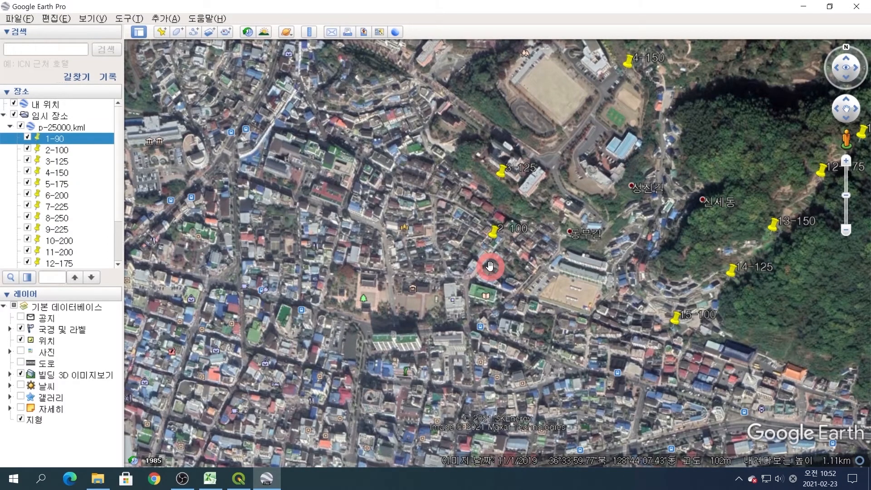
scroll(490, 267, down, 3)
drag(439, 302, 472, 199)
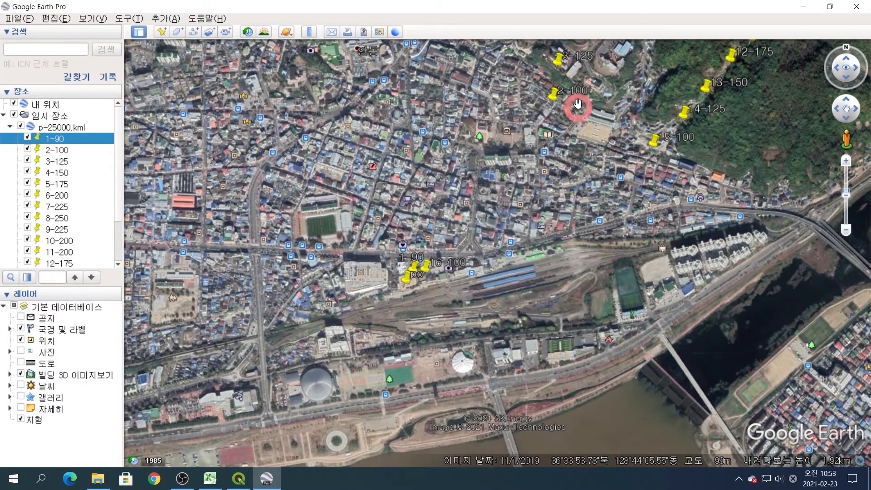
drag(537, 132, 450, 258)
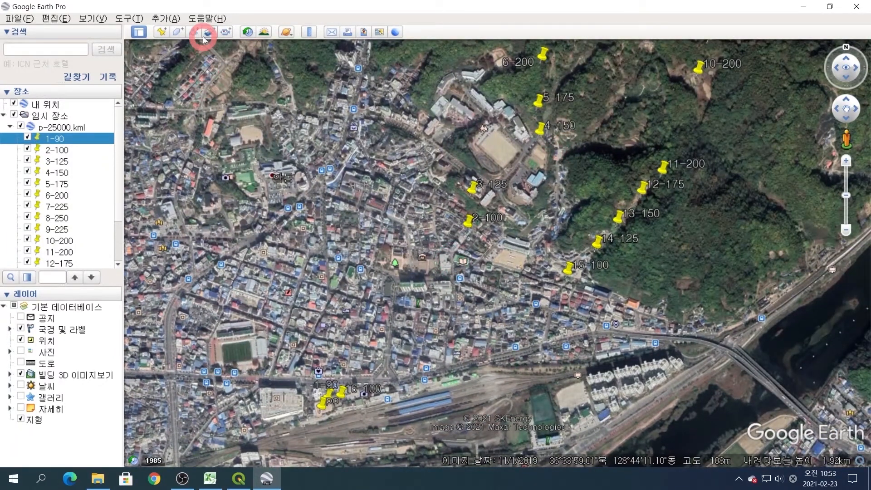
Set placemark 2-100's altitude to 30 m with the 지면 기준 (relative to ground) mode and extend it to the ground
click(54, 148)
right_click(58, 154)
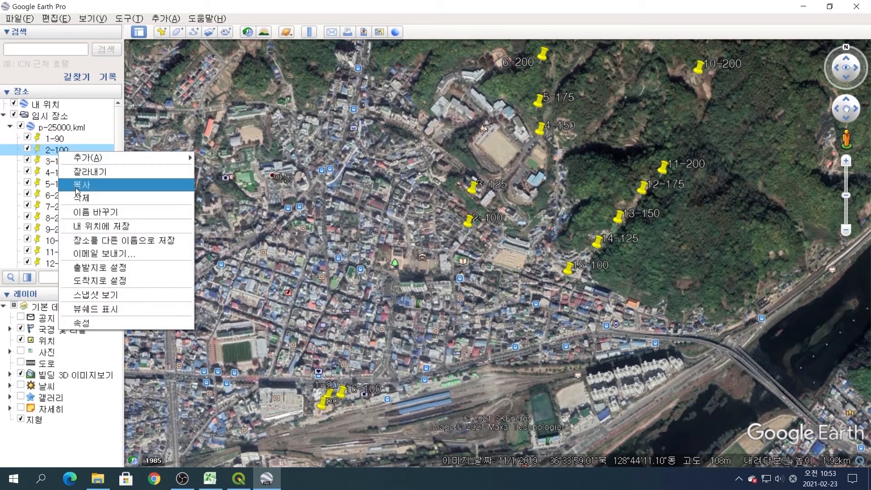
click(99, 325)
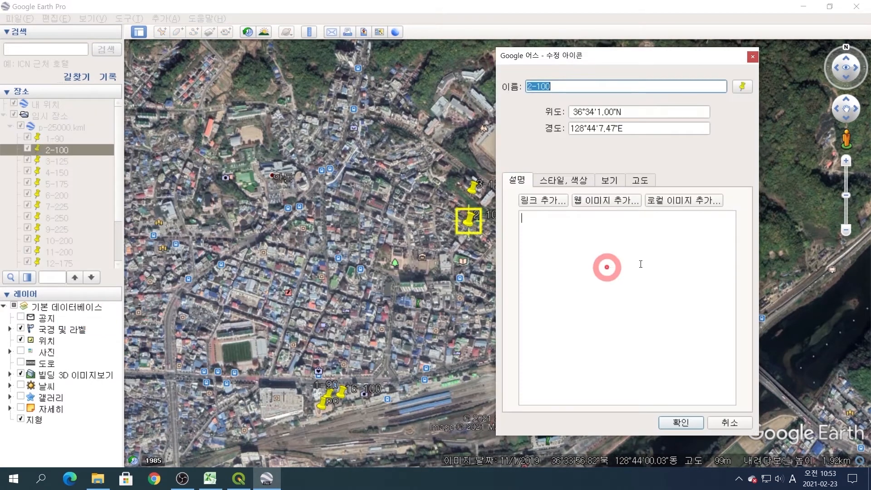
click(640, 181)
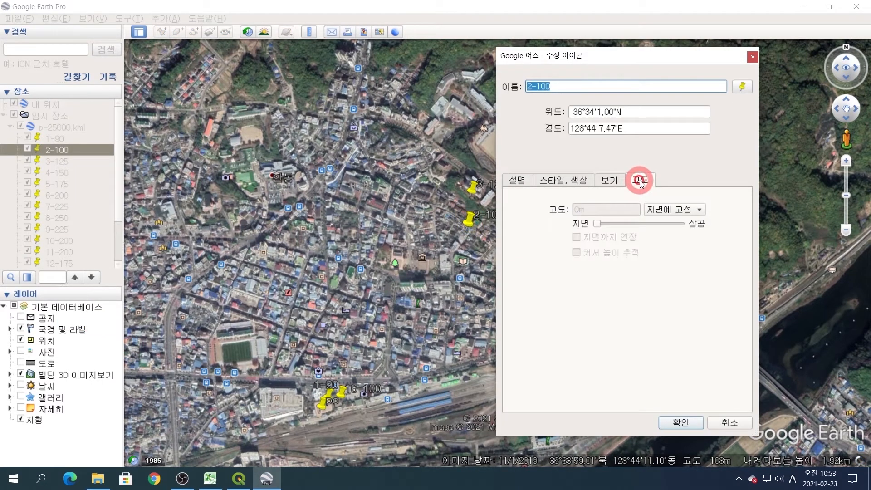
click(699, 212)
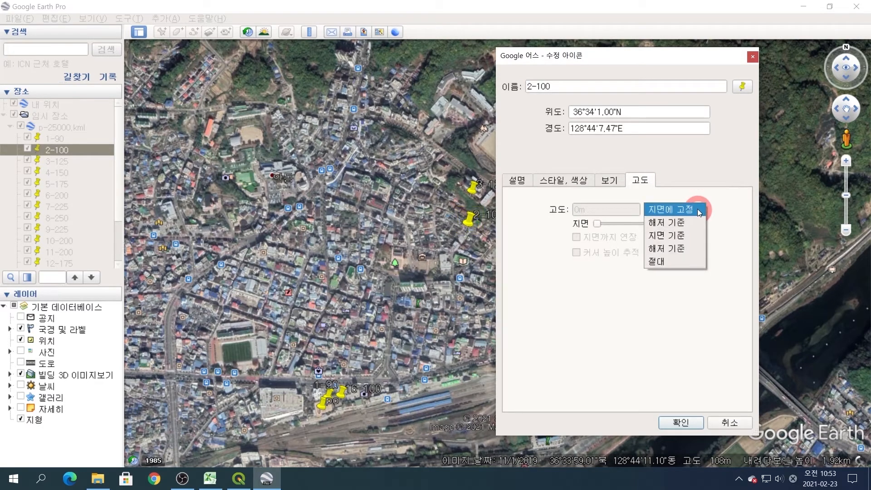
click(686, 236)
click(591, 209)
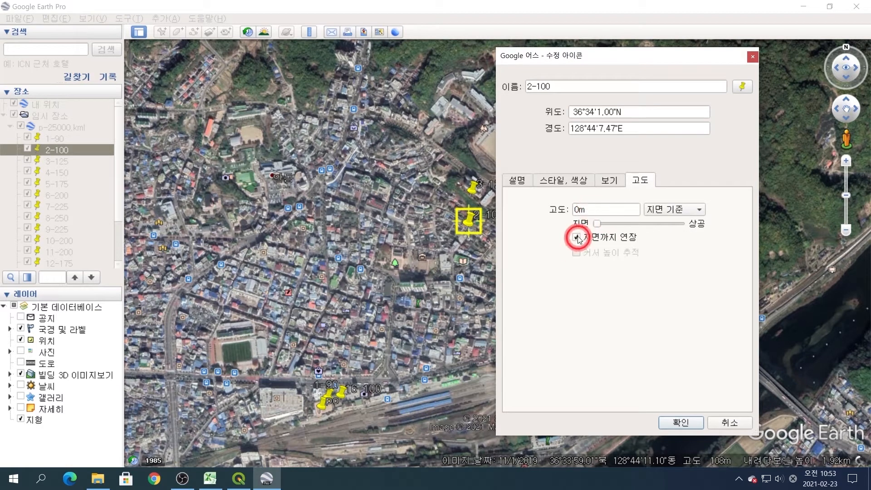
double_click(593, 209)
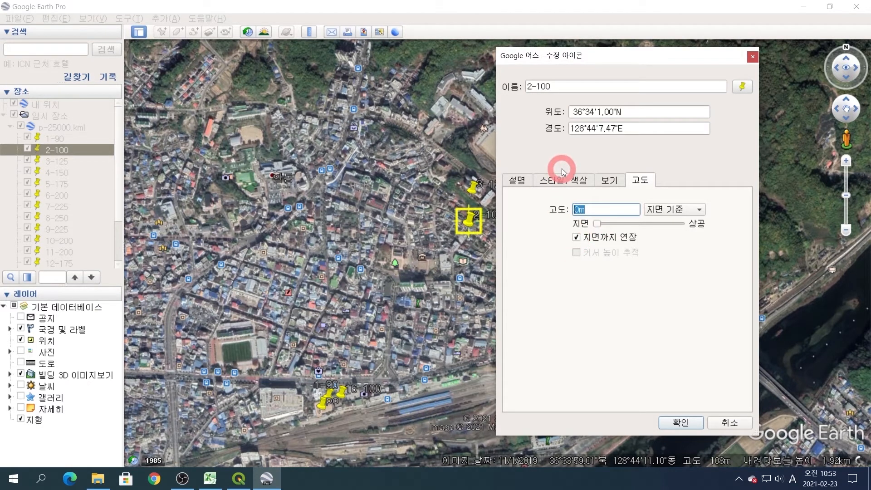
text(30)
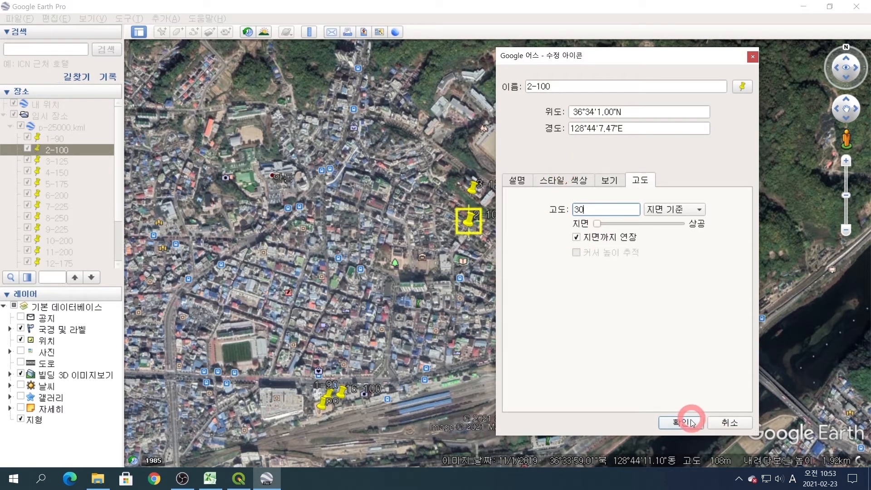
click(682, 421)
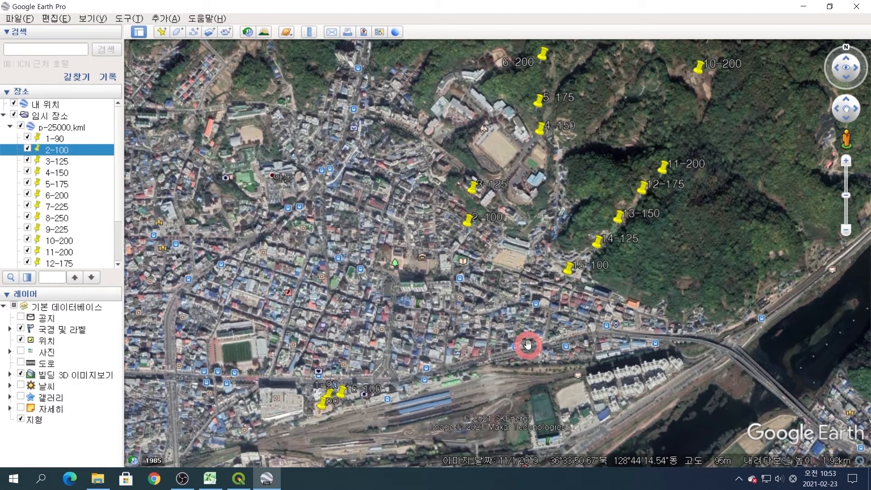
Collapse p-25000.kml and save it under the name 영남산 in Kml format in the 작업보관 folder
scroll(509, 302, down, 2)
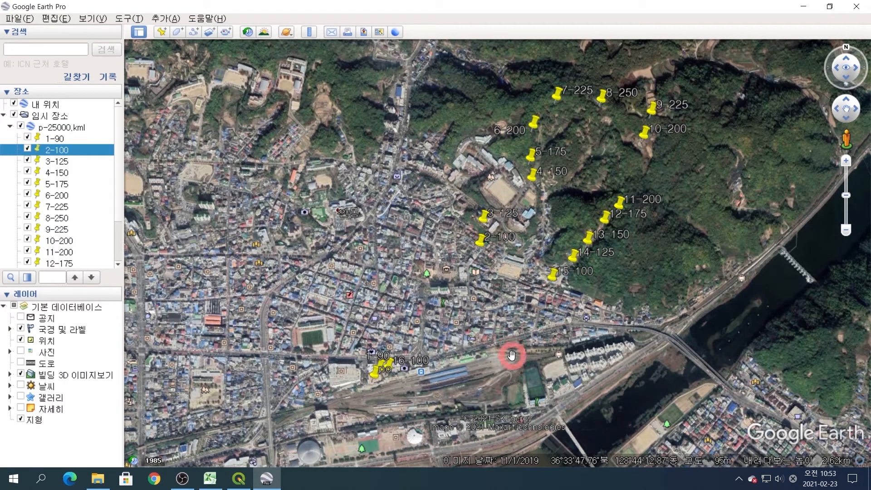
click(52, 117)
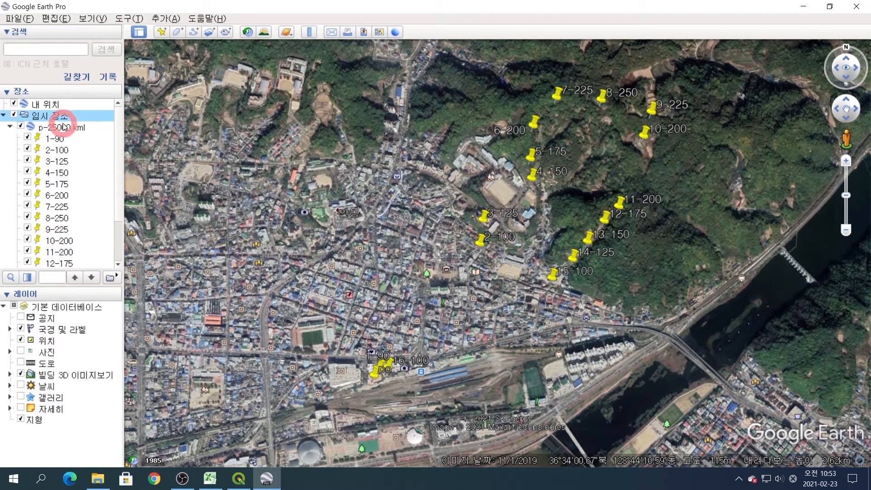
click(15, 126)
click(10, 128)
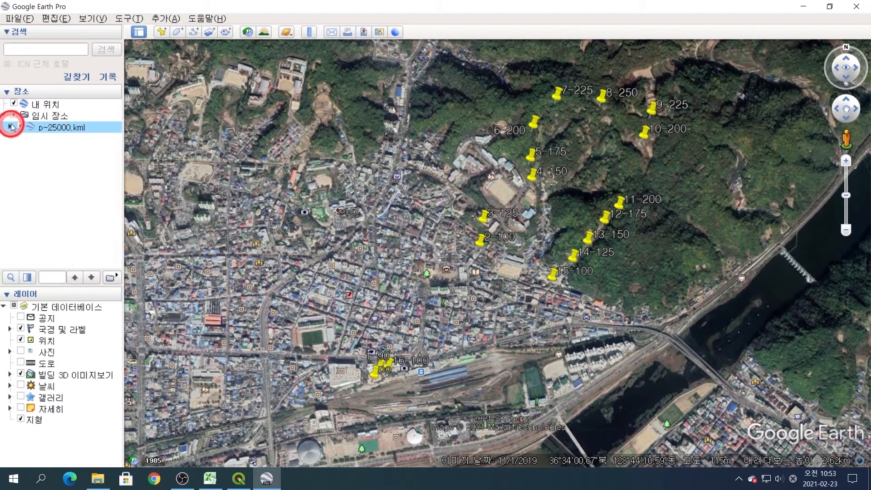
right_click(57, 129)
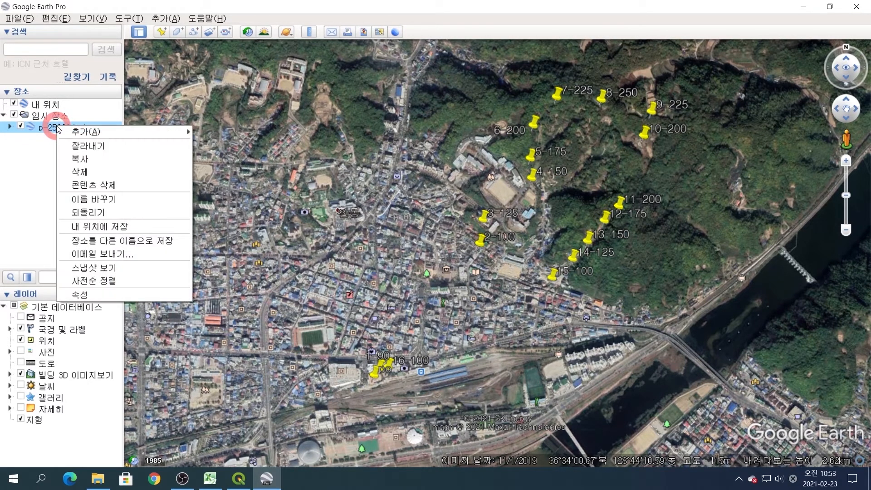
click(128, 241)
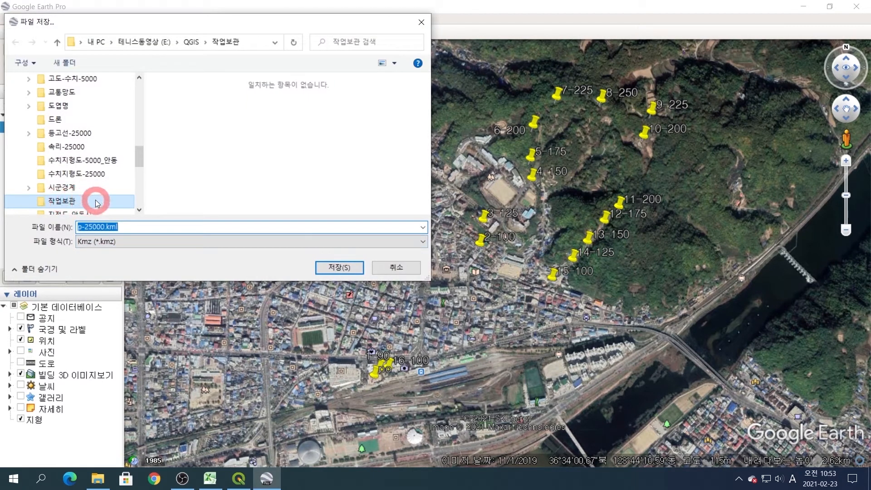
click(121, 240)
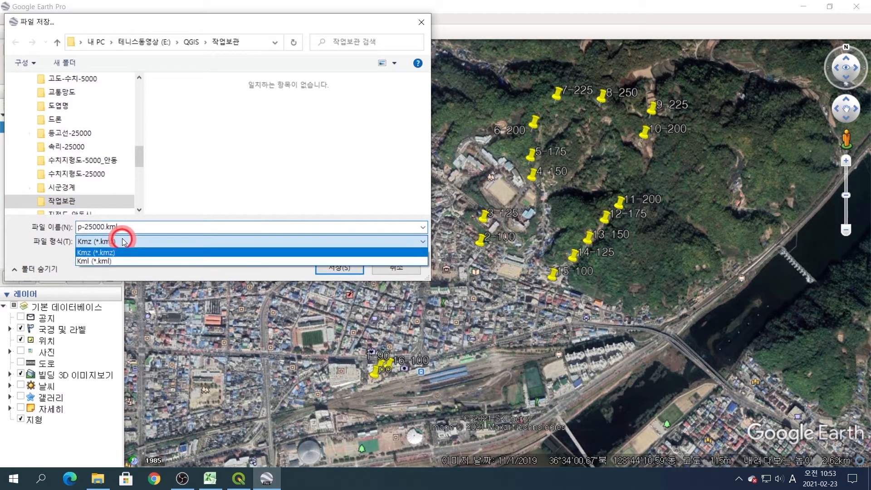
click(112, 260)
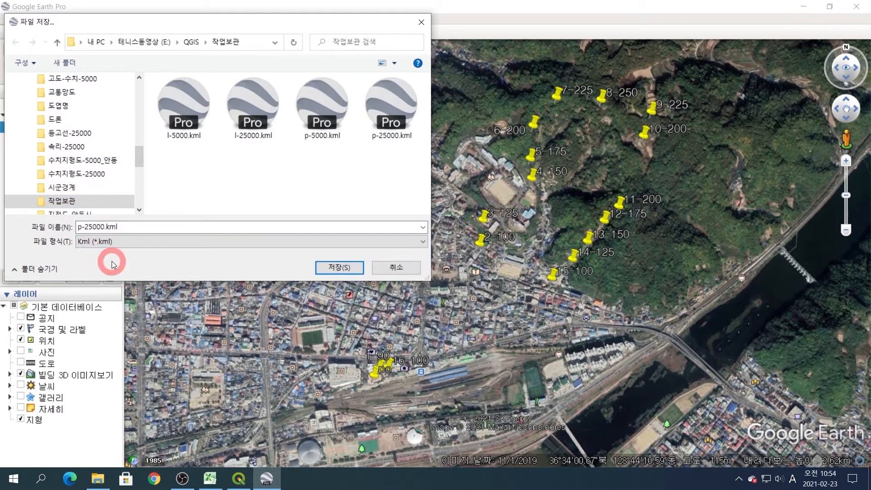
drag(192, 226, 30, 229)
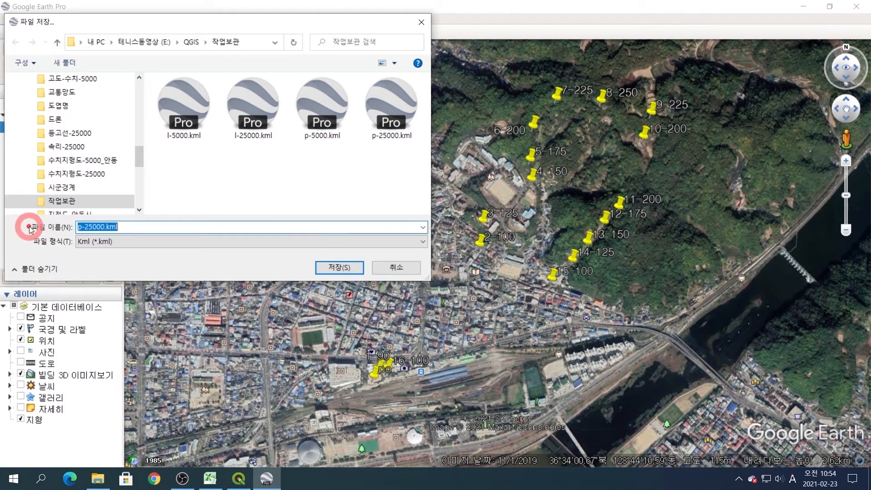
text(영)
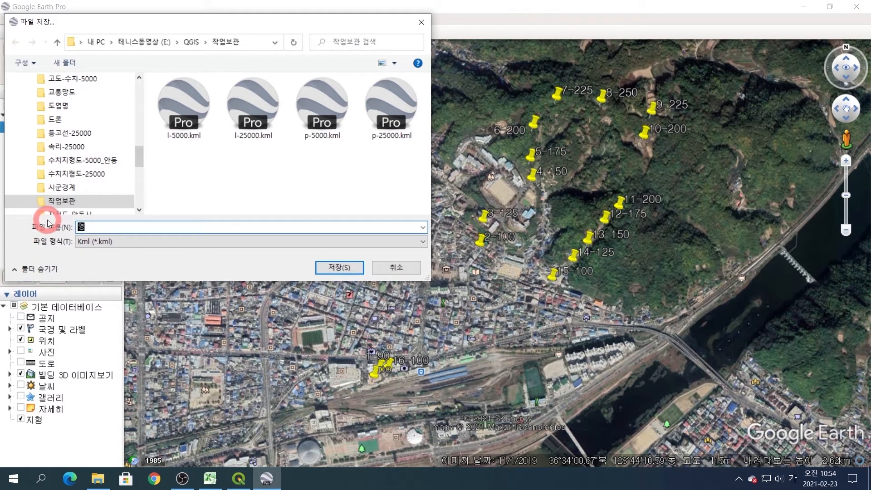
text(남산)
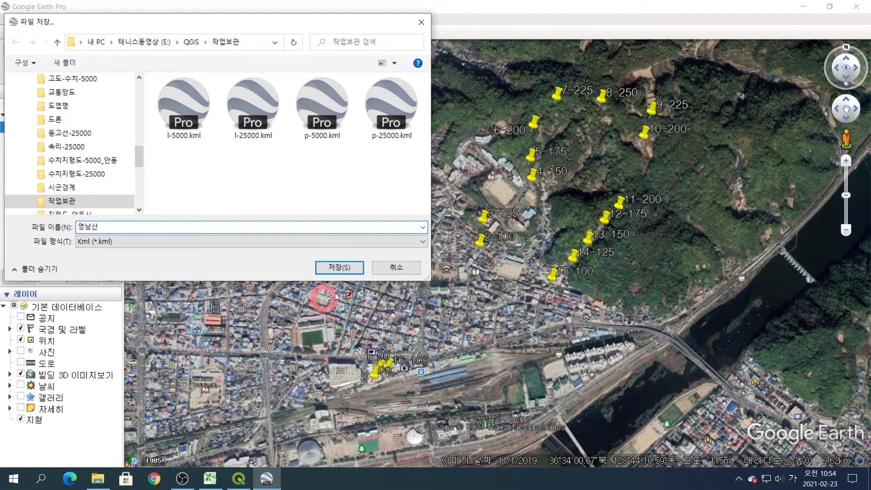
click(339, 267)
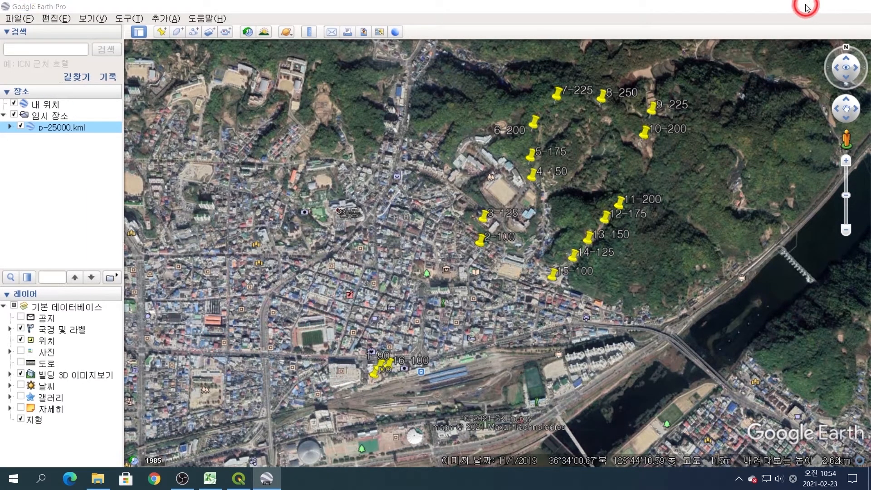
Switch to Chrome and open the Litchi Mission Hub at flylitchi.com/hub
click(806, 8)
click(803, 8)
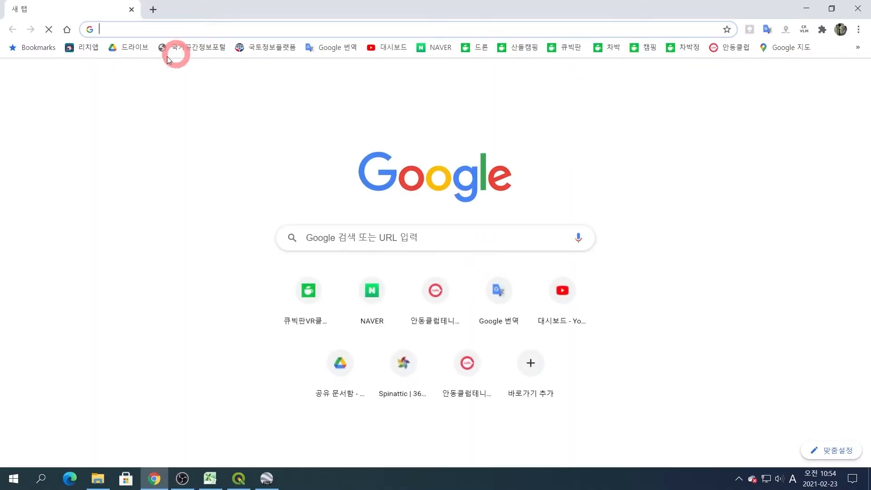
click(89, 50)
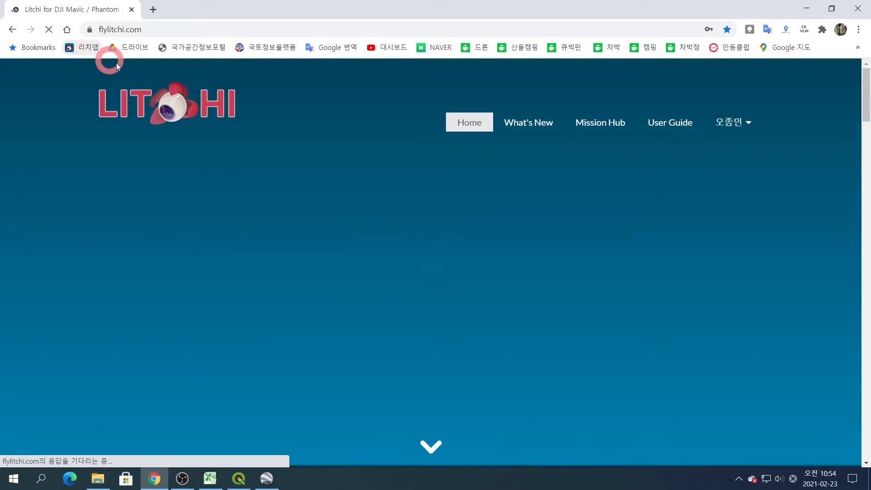
click(612, 127)
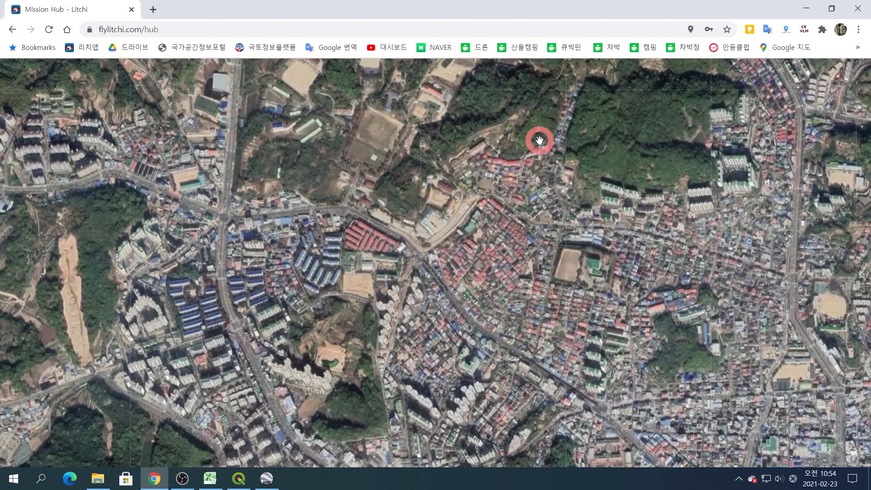
Import 영남산.kml from the 작업보관 folder into a new mission
click(69, 436)
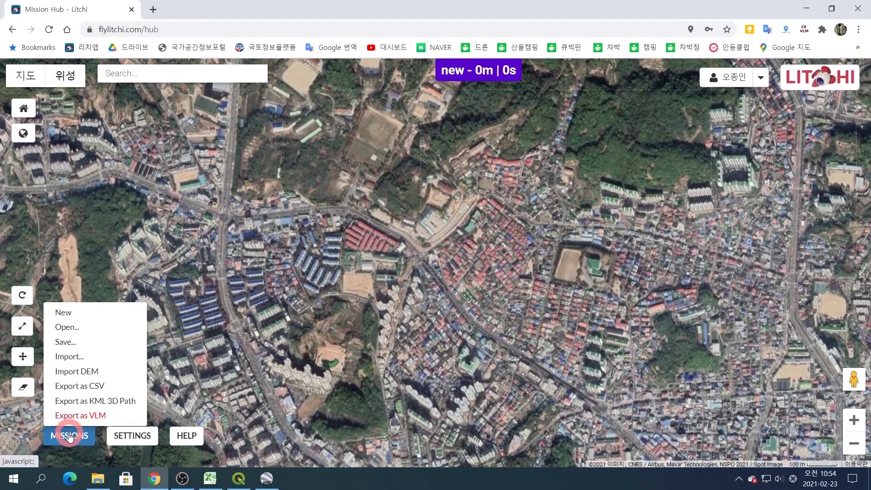
click(74, 358)
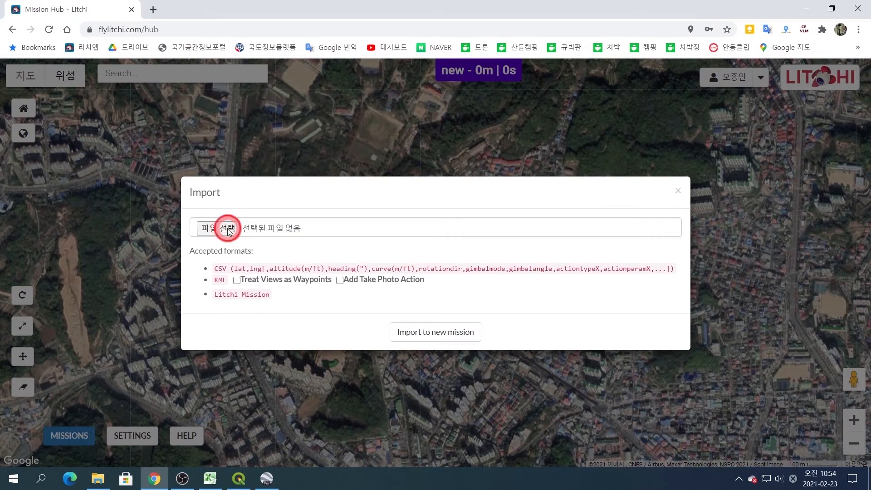
click(228, 231)
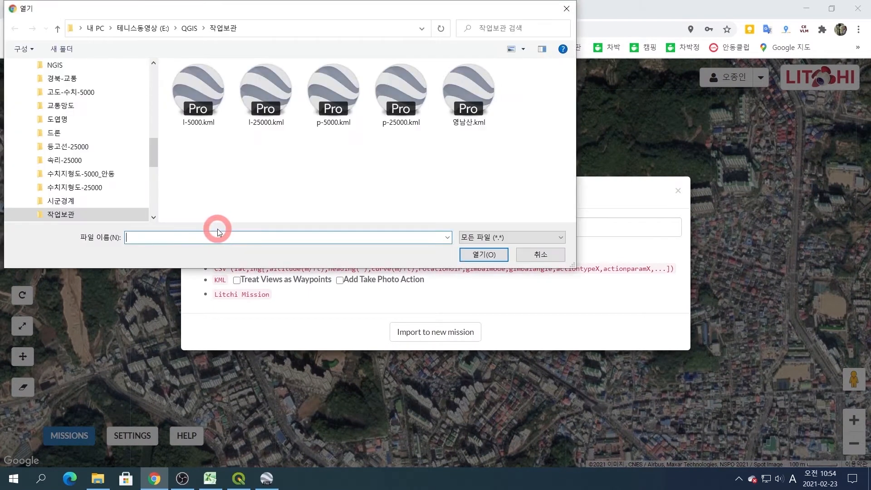
click(469, 93)
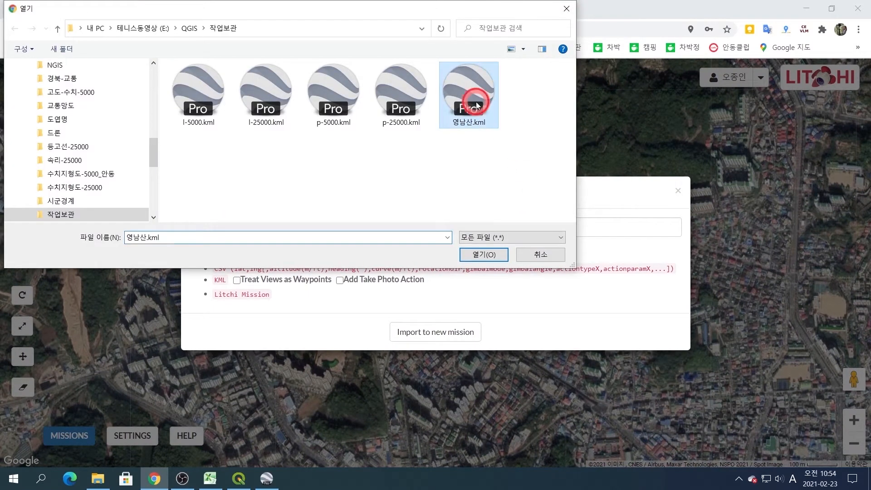
click(485, 255)
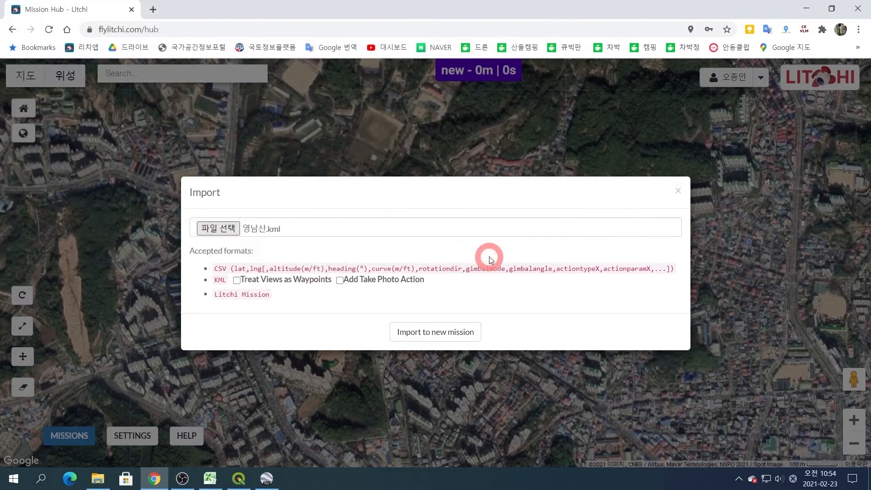
click(444, 334)
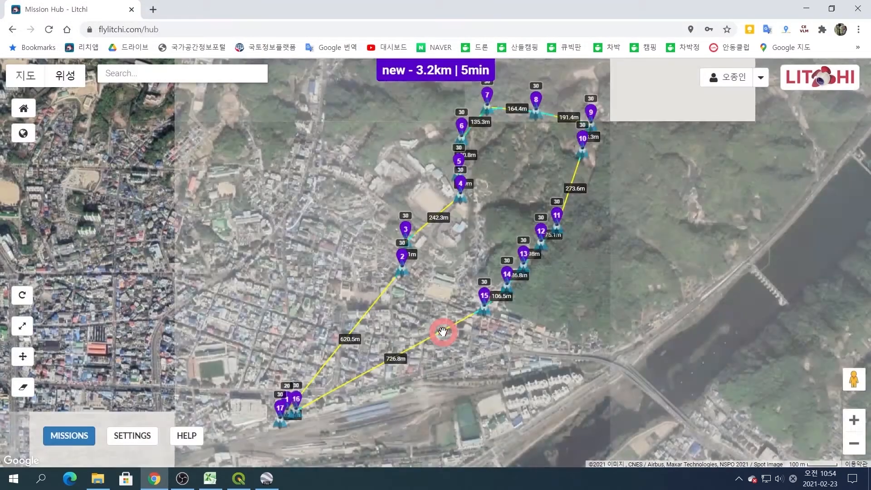
Examine the imported route up close from starting waypoints 1, 16 and 17 to waypoint 4, and then the whole loop
click(299, 372)
scroll(425, 294, up, 2)
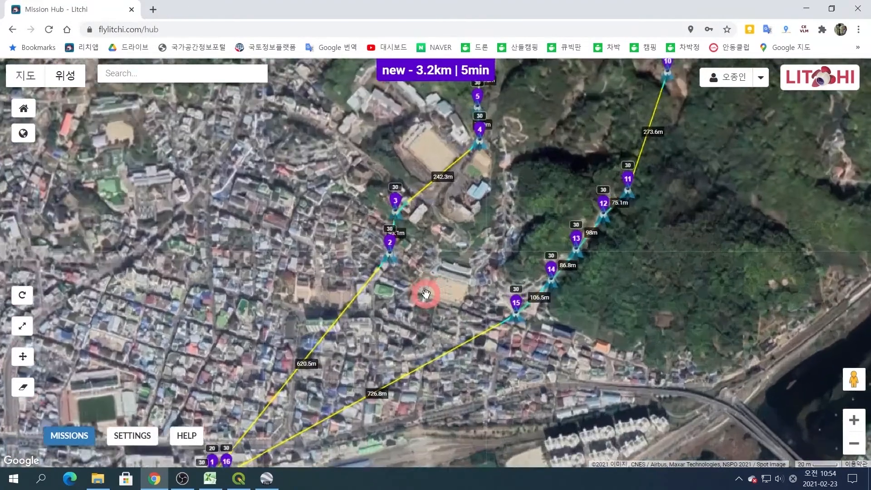
scroll(520, 223, up, 1)
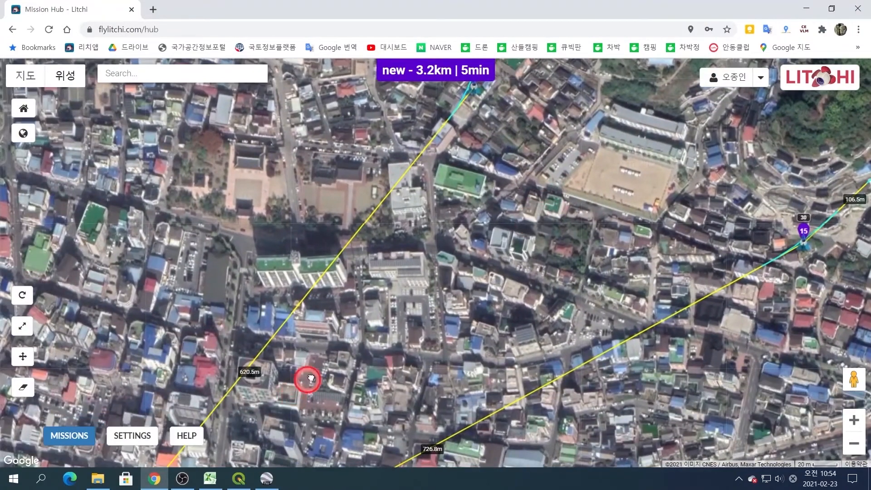
drag(305, 375, 538, 206)
drag(398, 355, 479, 277)
click(329, 422)
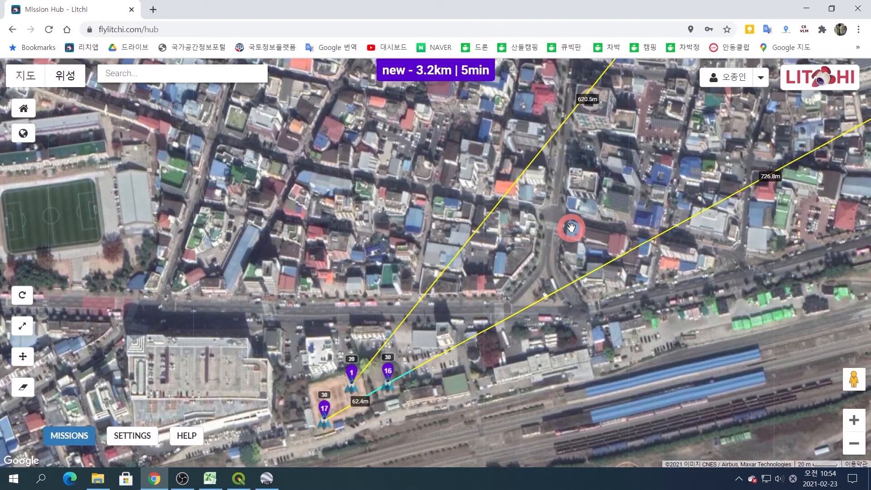
drag(571, 228, 469, 426)
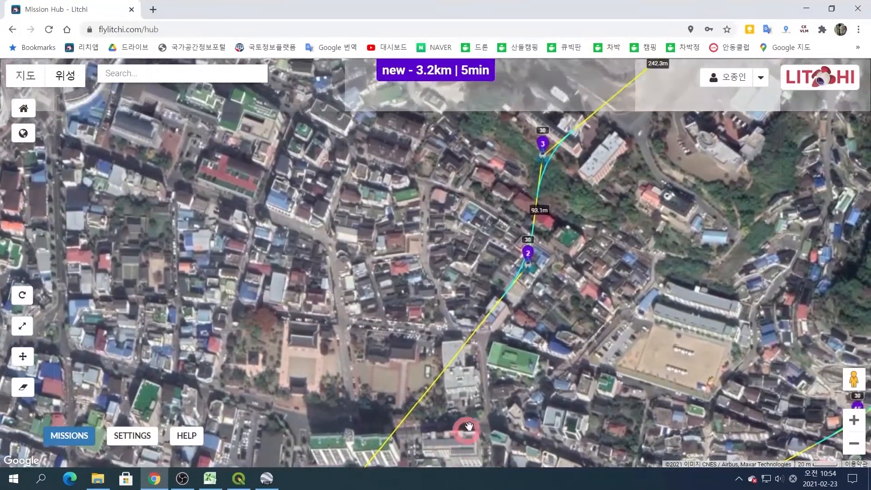
drag(564, 226, 472, 355)
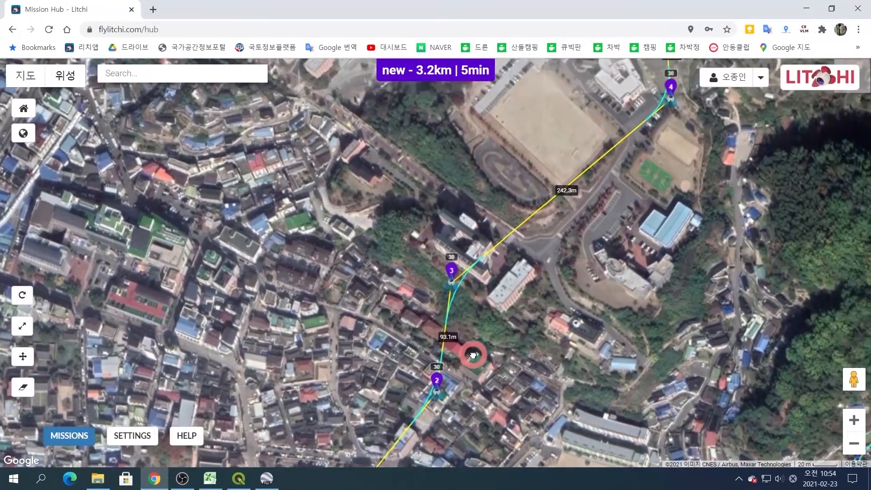
drag(614, 245, 613, 246)
scroll(618, 245, down, 2)
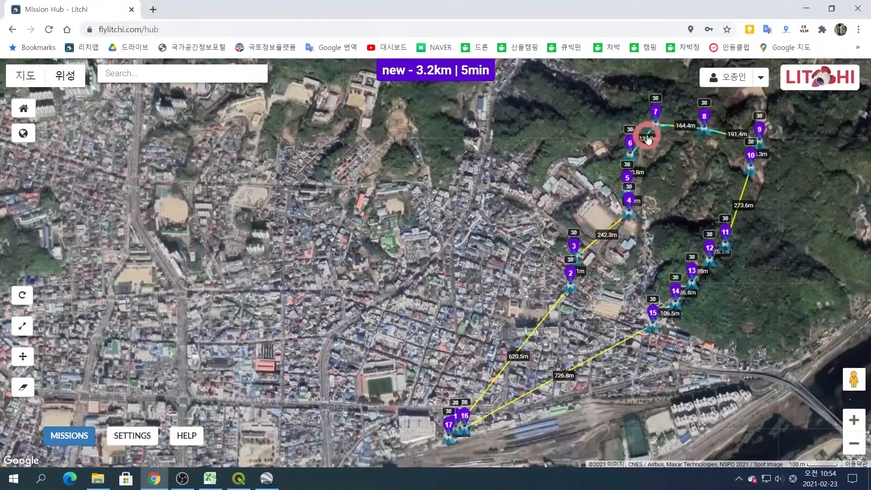
drag(596, 309, 521, 280)
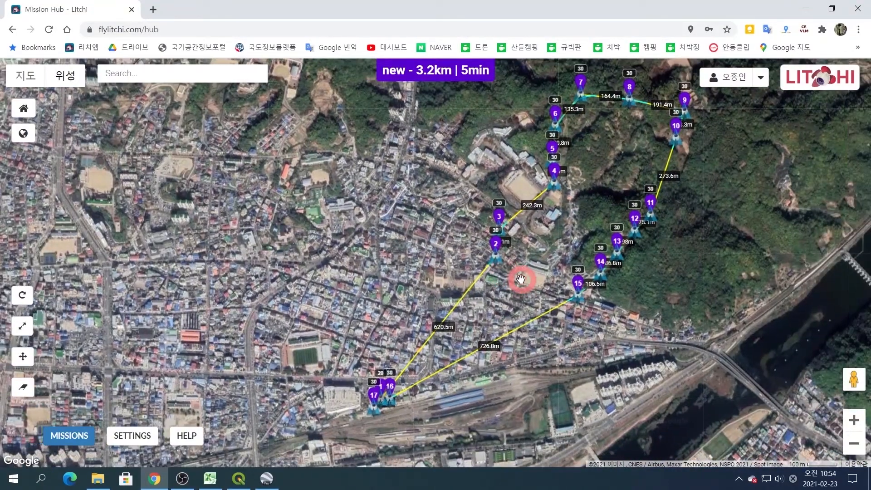
Examine the altitude labels and legs from the starting area past waypoints 2 and 3 to the hillside waypoints 4 to 15
scroll(503, 278, up, 1)
scroll(504, 277, up, 1)
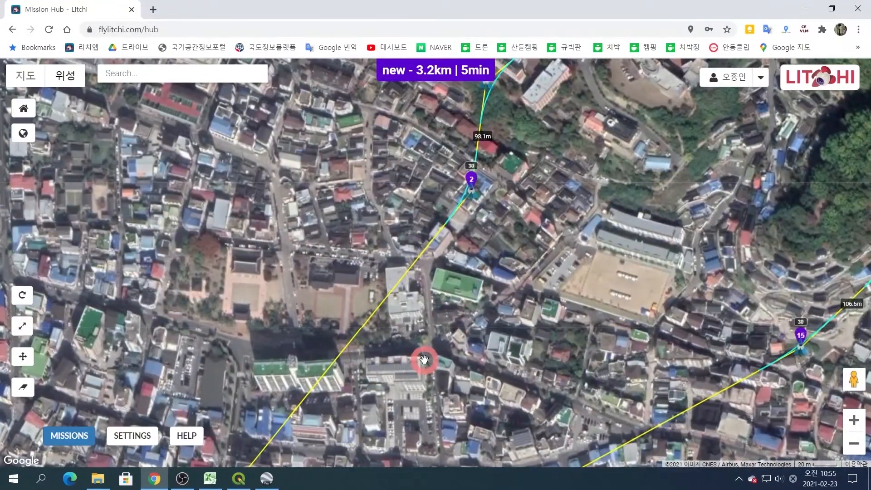
drag(424, 362, 579, 240)
drag(497, 317, 679, 127)
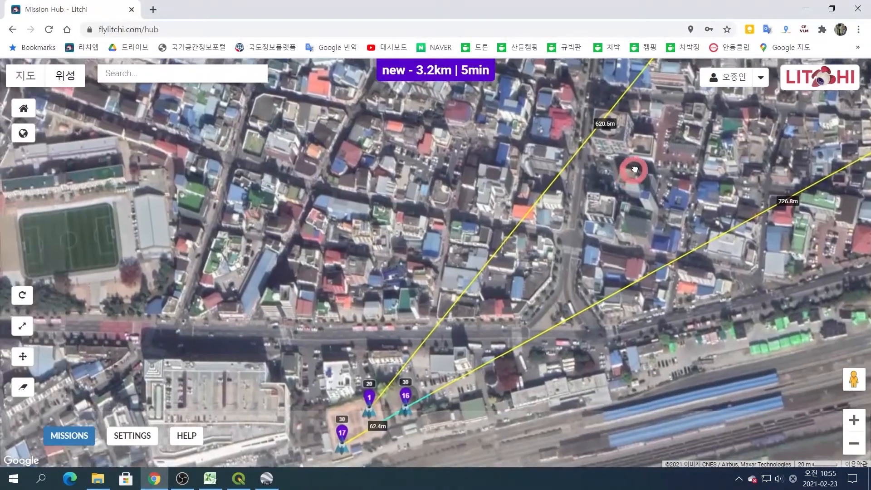
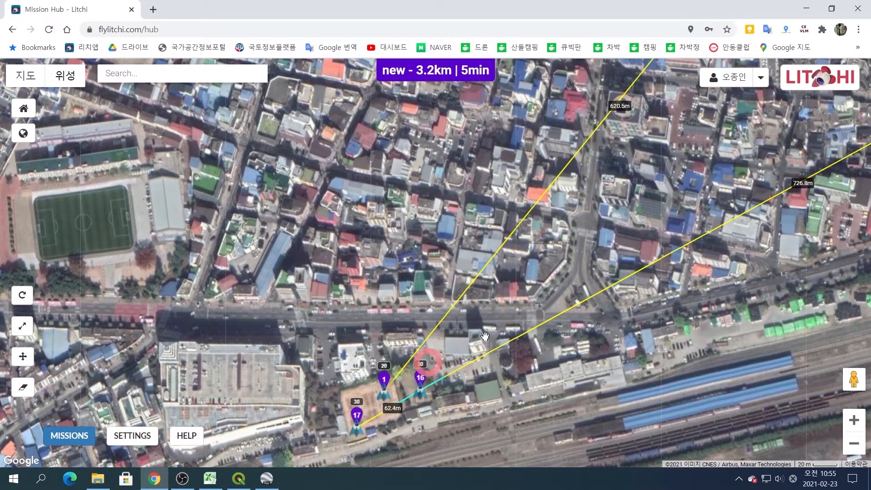
drag(708, 164, 554, 402)
drag(673, 214, 540, 402)
scroll(626, 254, down, 1)
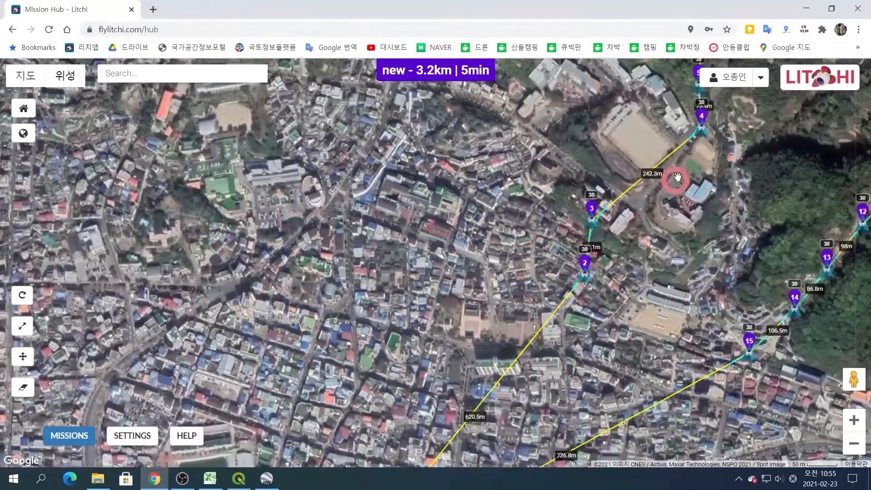
drag(731, 127, 566, 260)
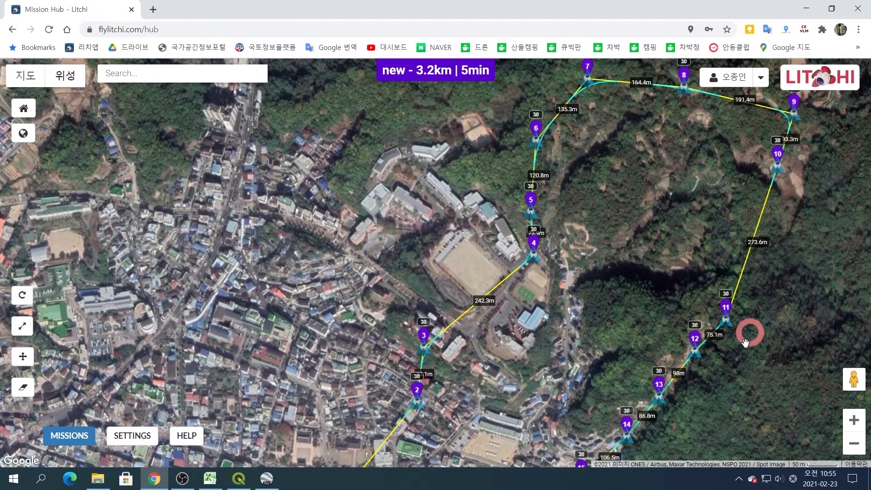
drag(727, 369, 781, 220)
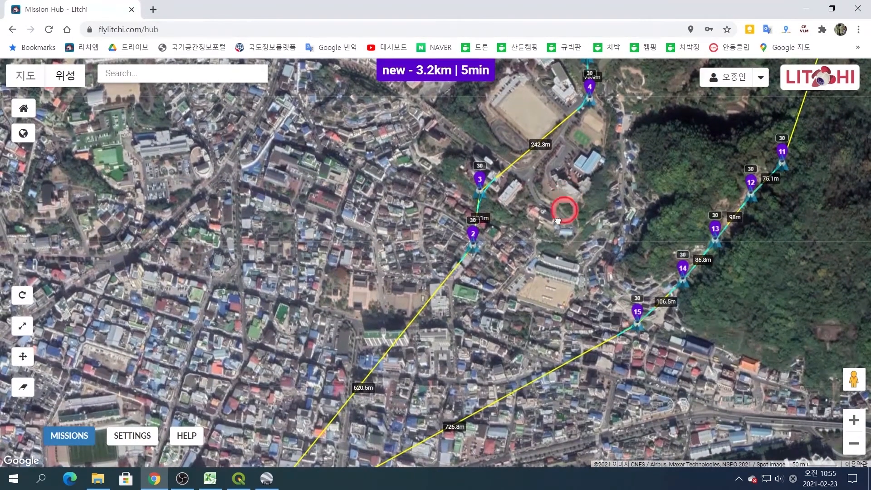
drag(564, 210, 486, 332)
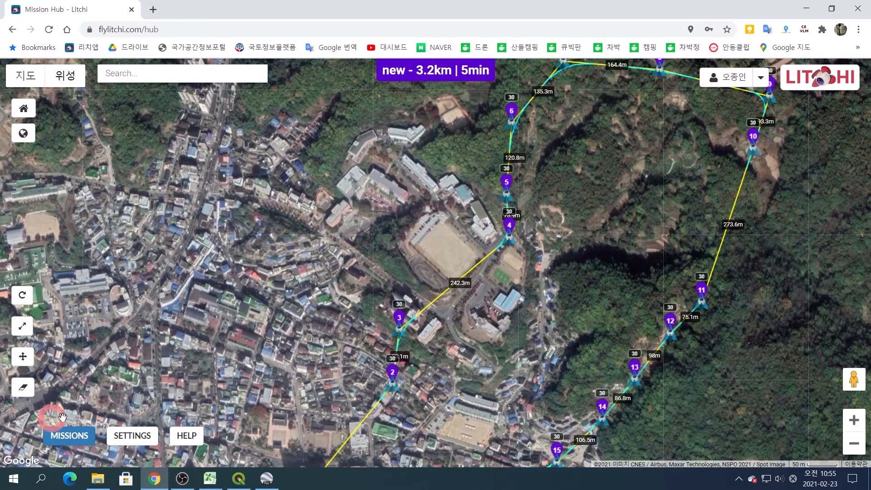
Export the mission as VLM and open the downloaded litchi_mission file in Google Earth Pro
click(67, 436)
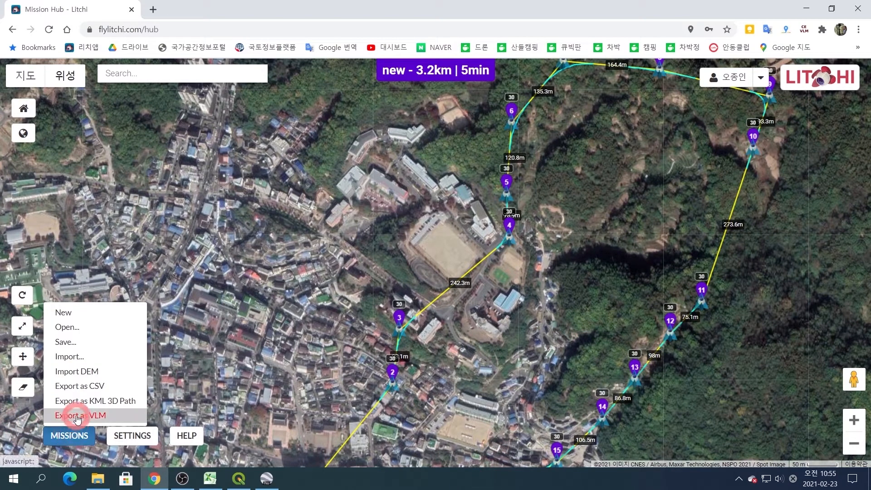
click(77, 418)
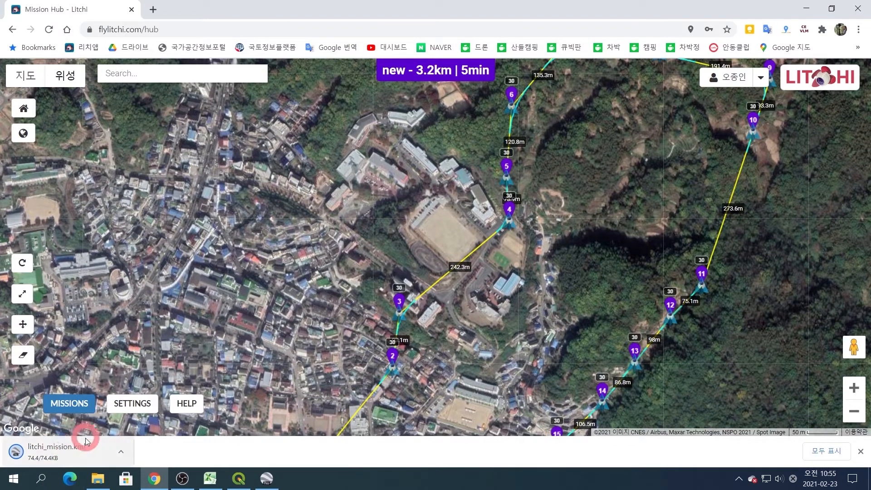
click(51, 453)
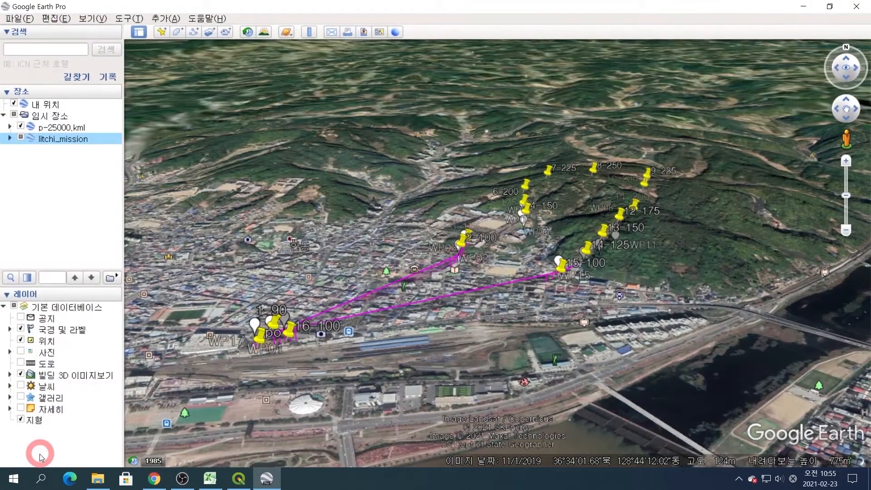
Examine the litchi_mission flight path in 3D from WP01, WP16 and WP17 to WP02, WP03 and the hill waypoints beyond
scroll(451, 340, up, 4)
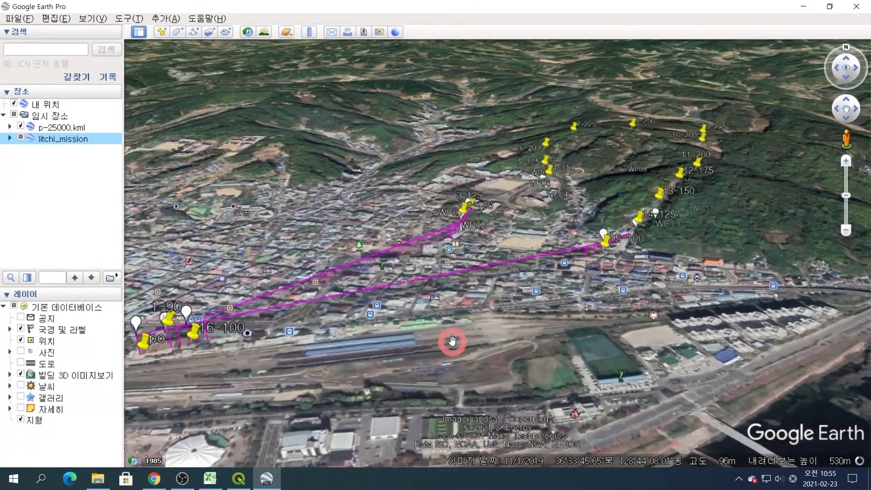
drag(382, 318, 599, 291)
scroll(506, 295, up, 3)
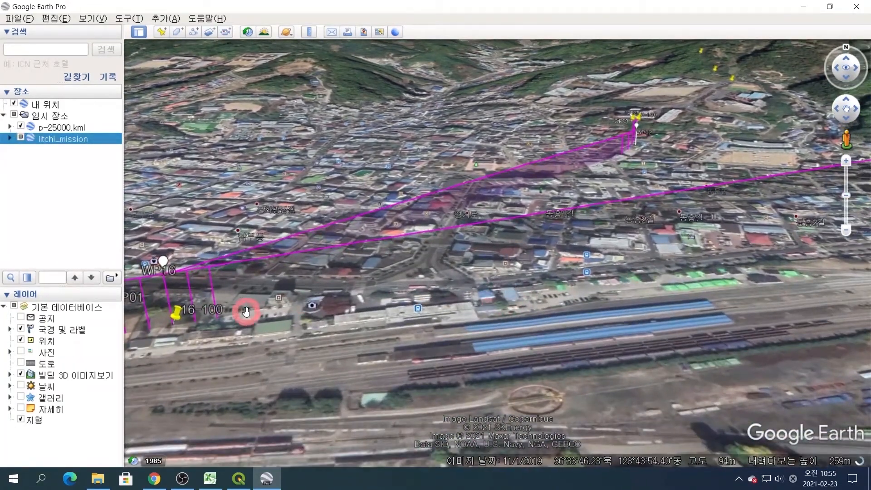
drag(243, 307, 514, 306)
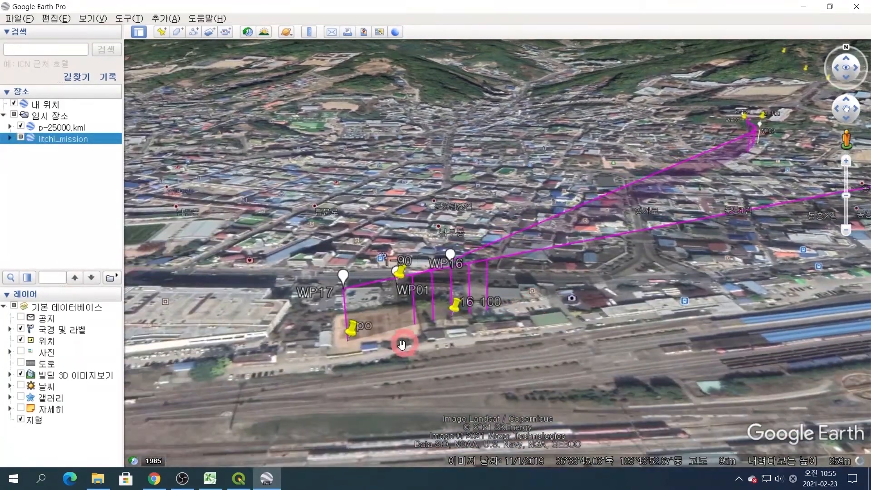
drag(452, 373, 391, 347)
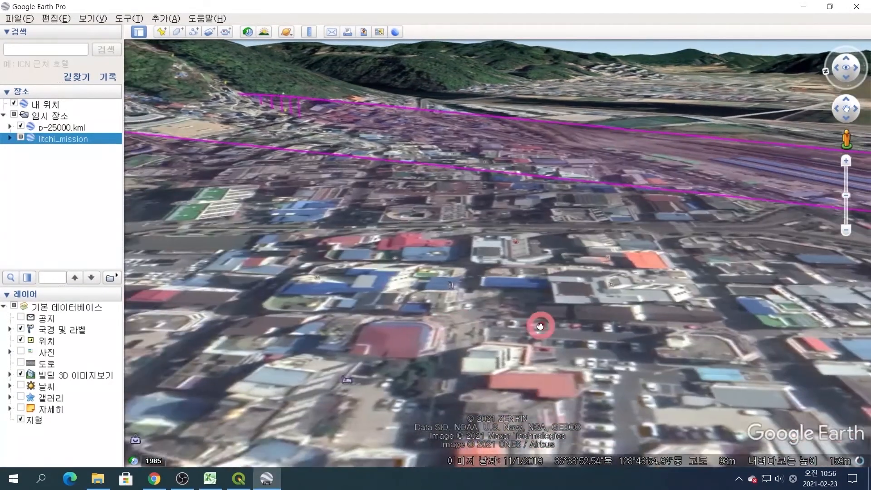
drag(539, 326, 424, 260)
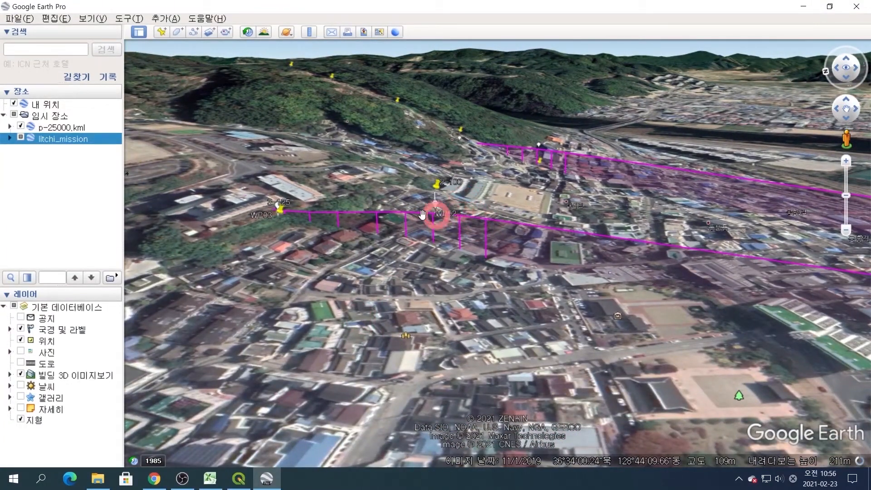
drag(255, 255, 394, 299)
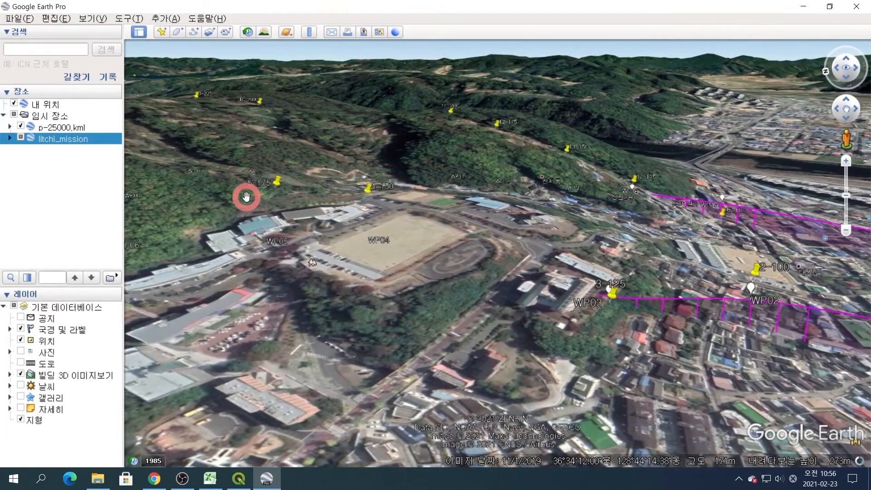
drag(246, 197, 395, 346)
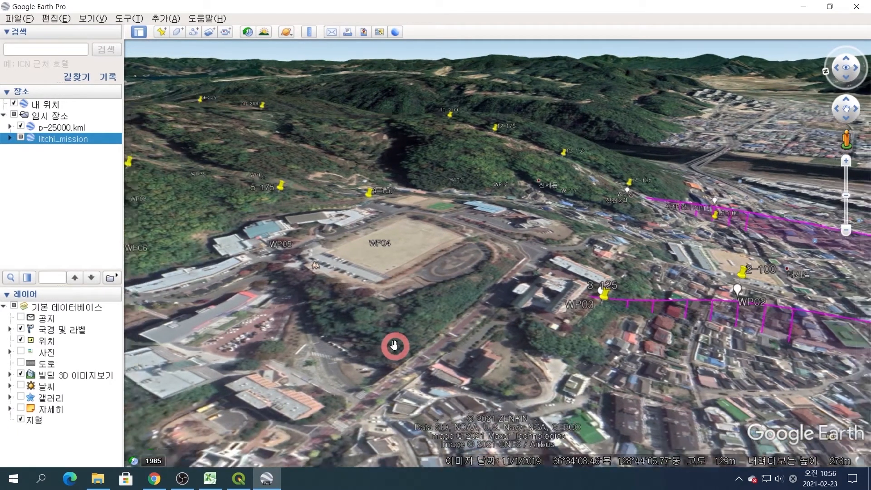
scroll(394, 346, down, 2)
drag(478, 352, 316, 330)
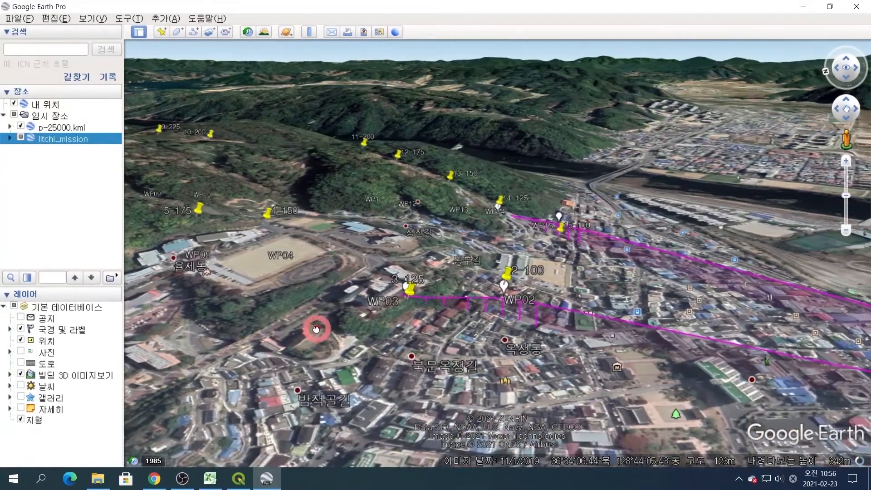
Close Google Earth Pro, discarding the unsaved temporary places, and return to the mission in Litchi Mission Hub
click(857, 7)
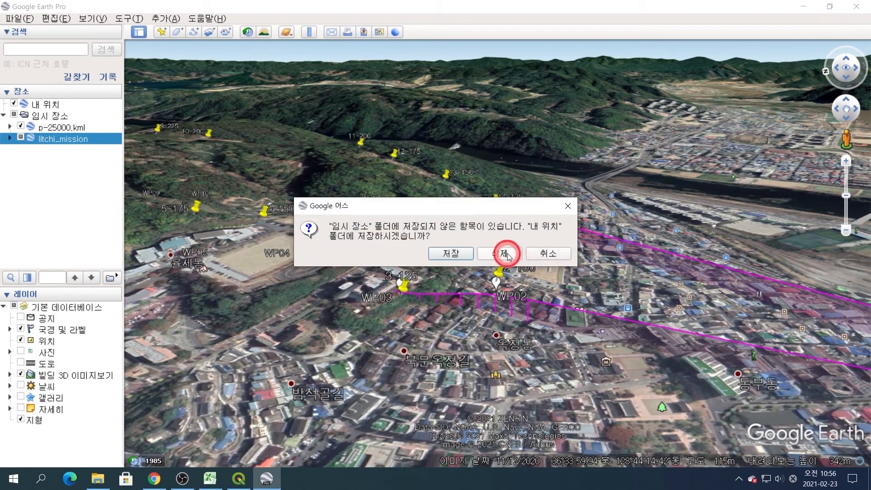
click(504, 249)
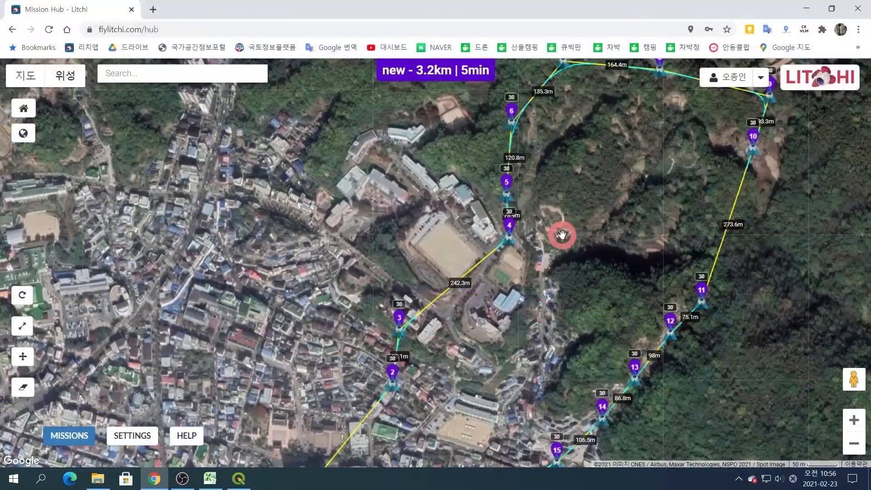
click(64, 438)
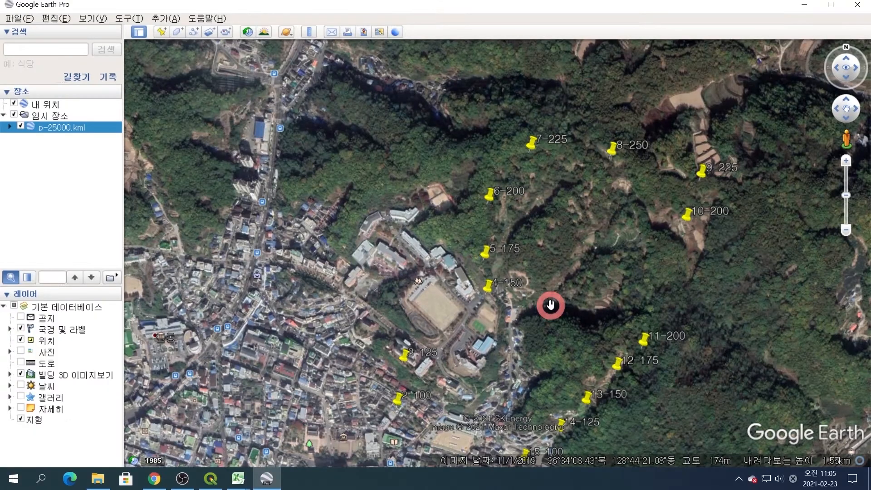
In Google Earth Pro, save the p-25000 placemarks in KML format as 영남산-1.kml in the 작업보관 folder
click(22, 18)
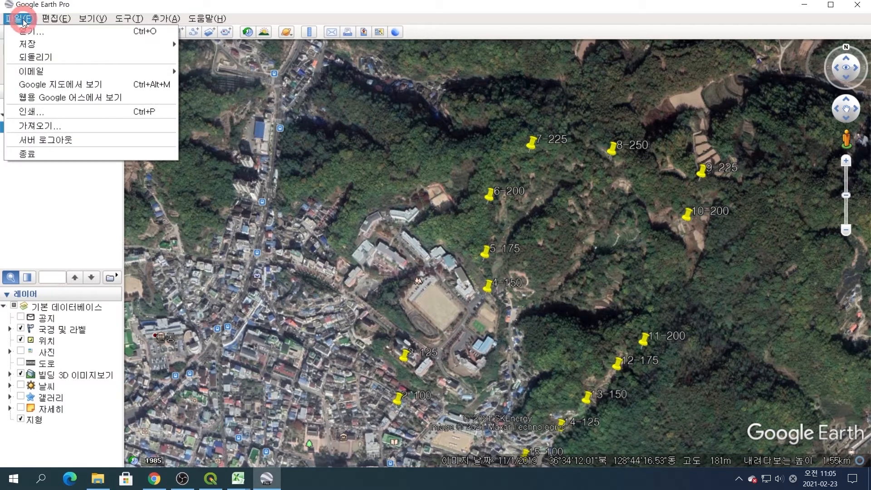
mouse_move(21, 44)
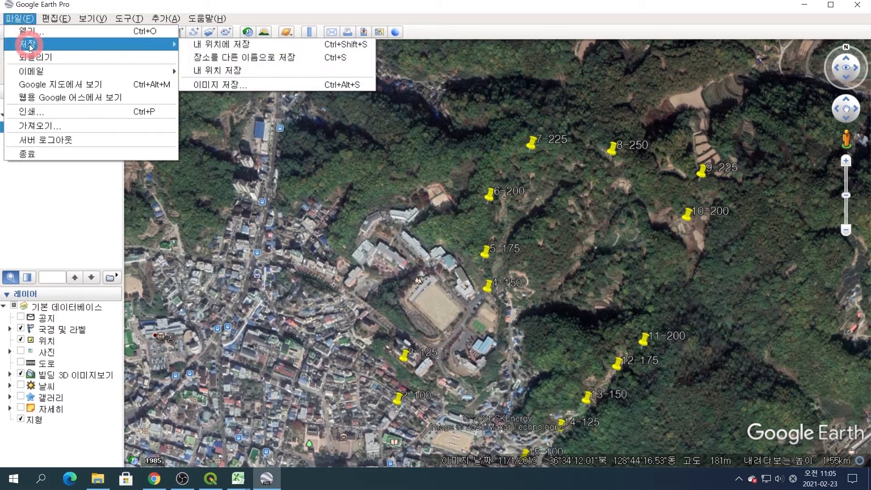
click(235, 57)
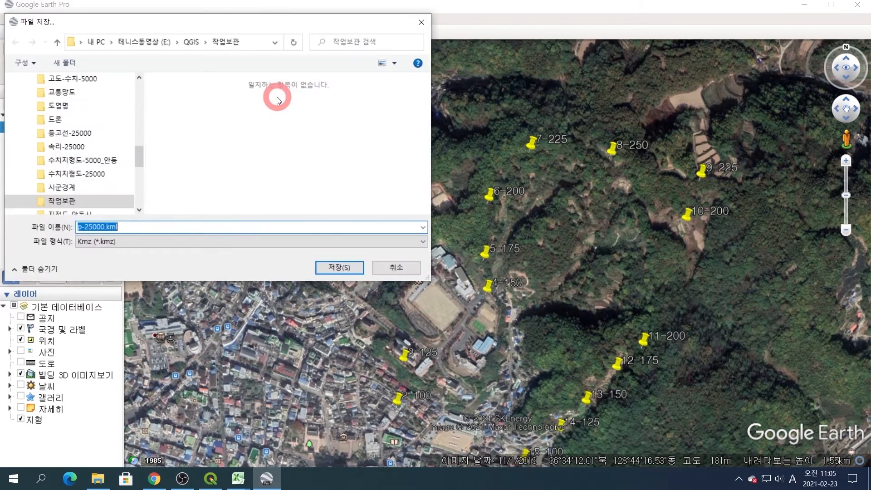
click(116, 241)
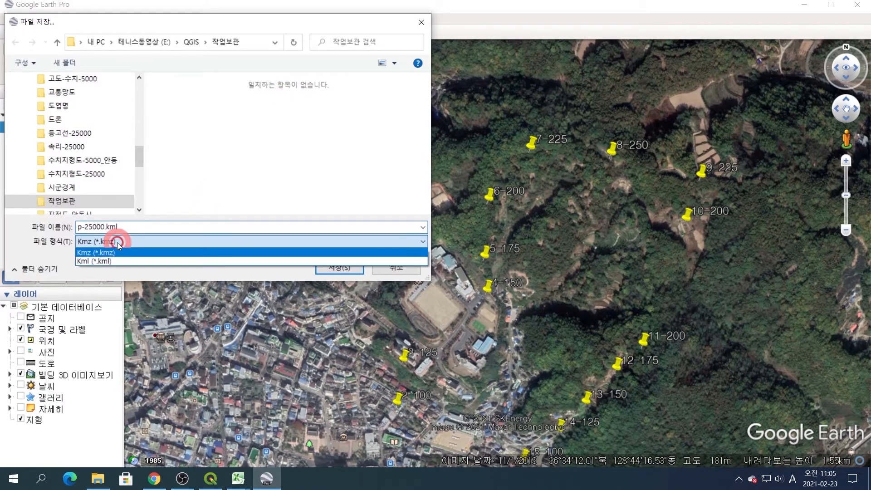
click(104, 262)
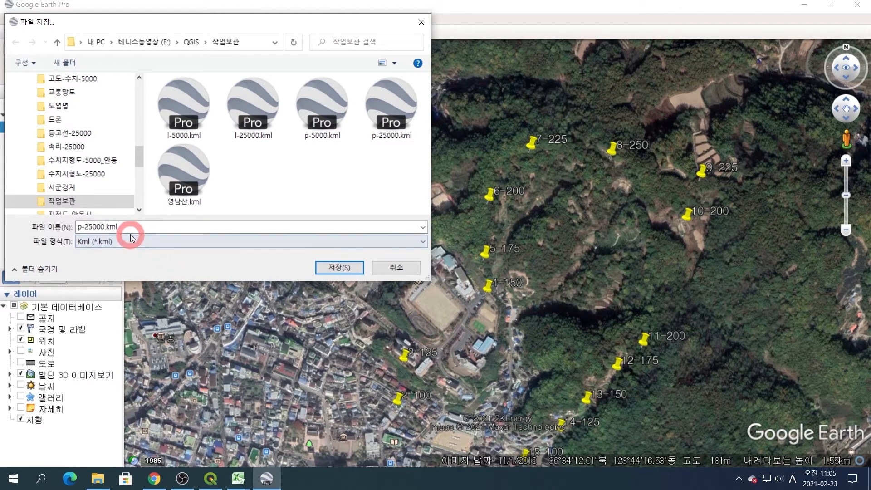
click(190, 168)
double_click(98, 227)
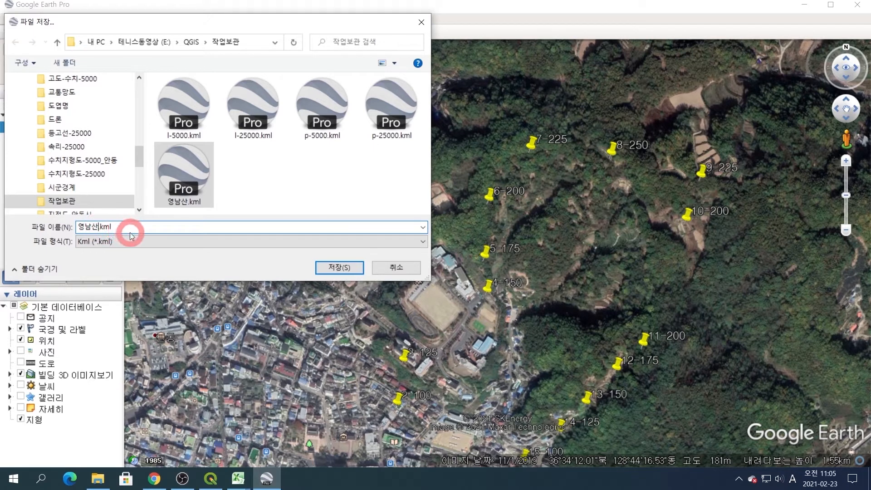
text(-1)
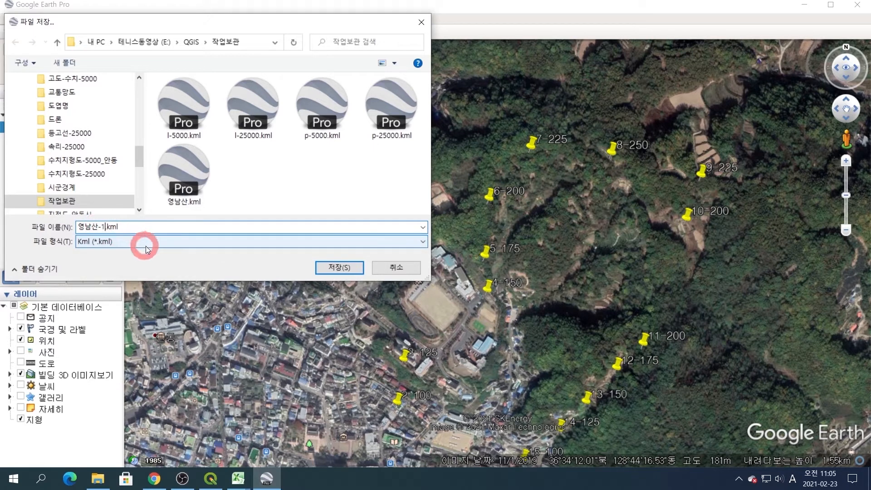
click(337, 268)
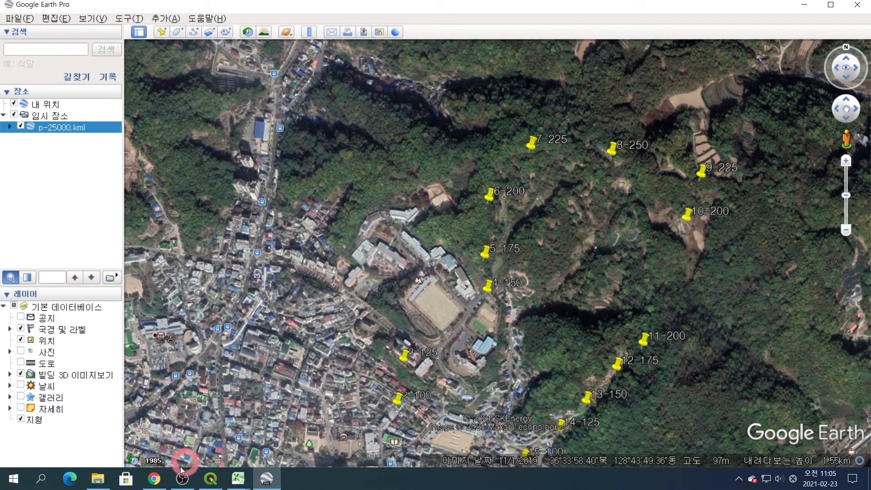
Delete the old 영남산.kml from the 작업보관 folder in File Explorer and put the window away
click(97, 480)
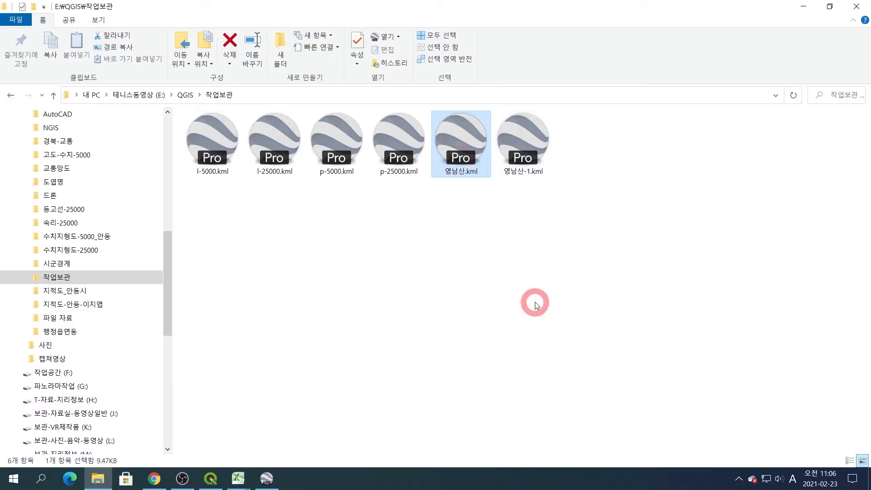
key(Delete)
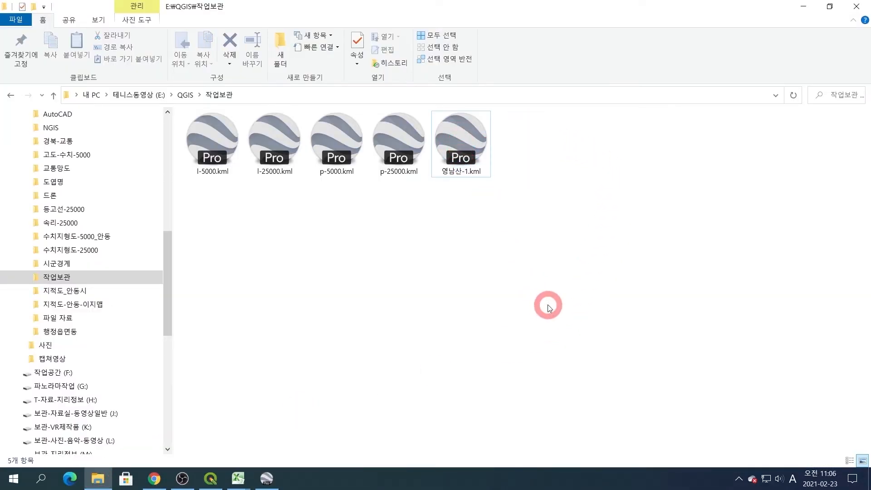
click(806, 11)
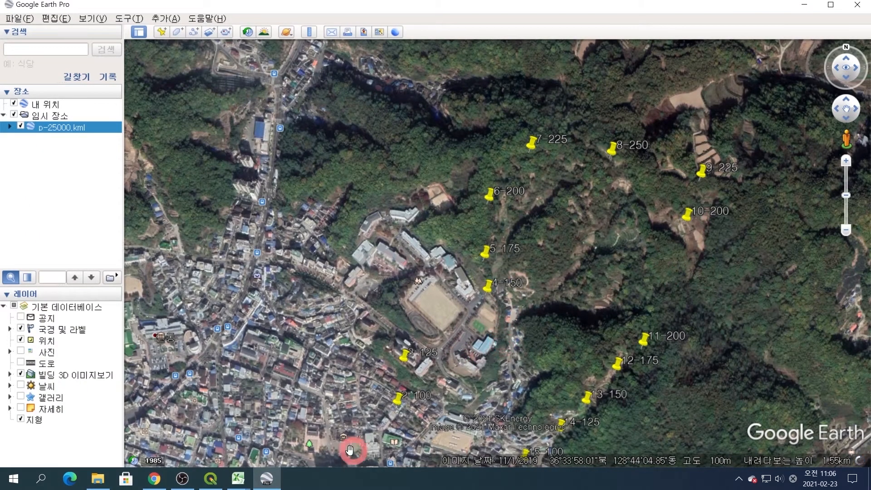
Switch to Litchi Mission Hub in Chrome and clear all waypoints of the current mission
click(154, 479)
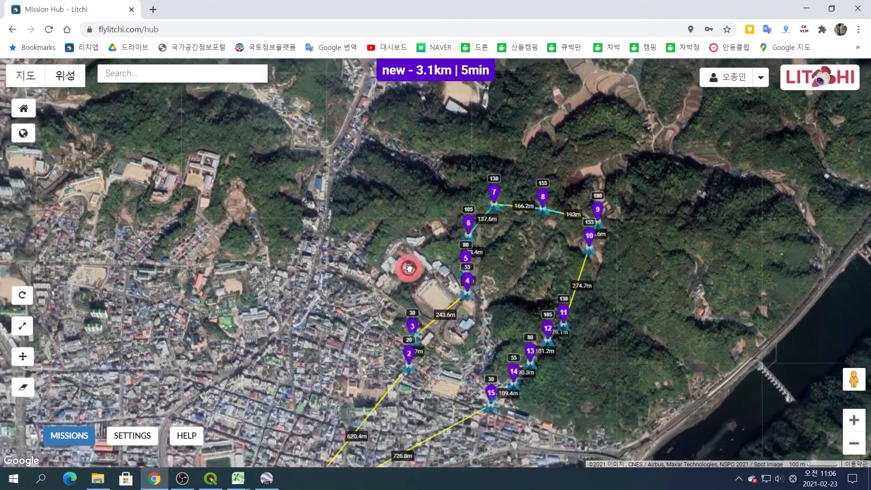
click(23, 387)
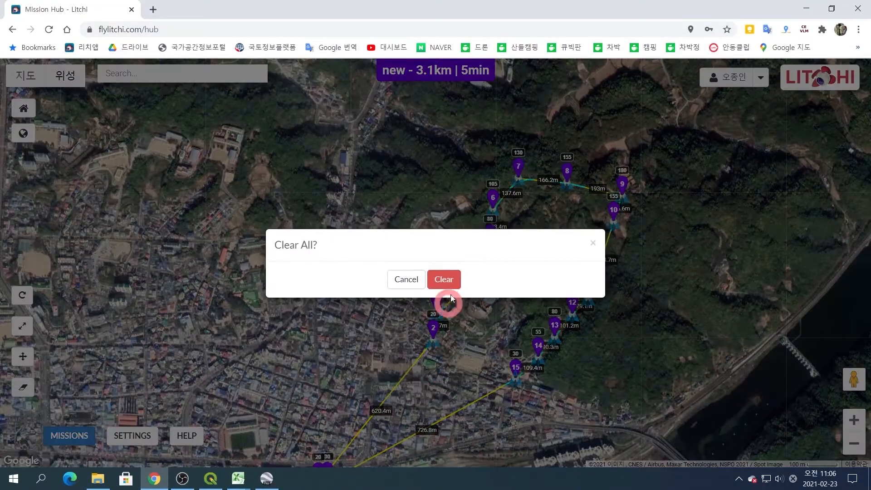
click(452, 280)
scroll(381, 350, down, 1)
drag(381, 350, 405, 310)
Import 영남산-1.kml from the 작업보관 folder as a new mission
click(69, 435)
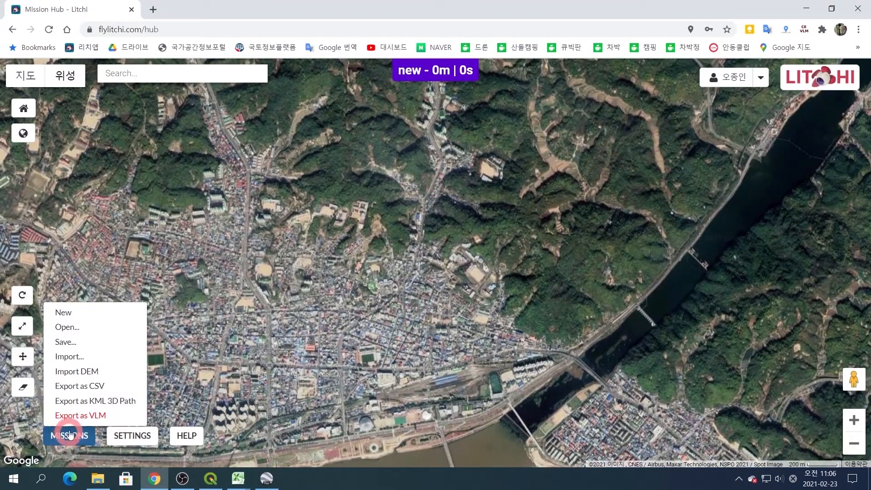
click(90, 358)
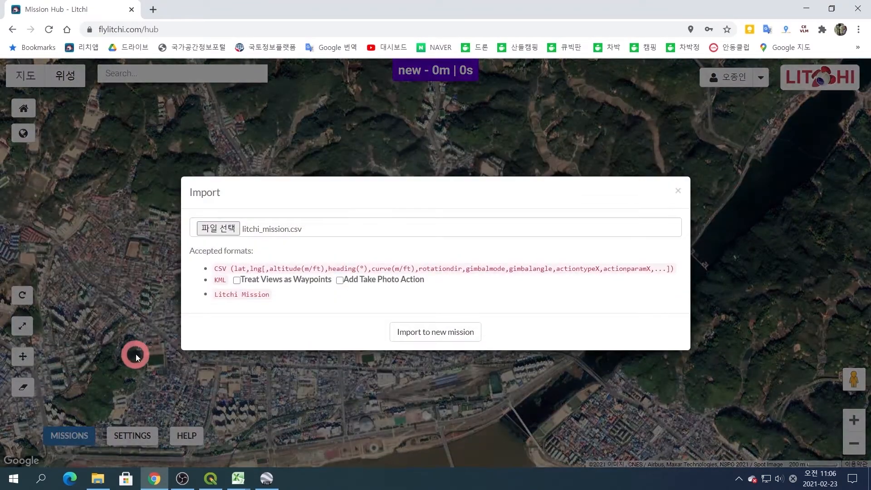
click(212, 228)
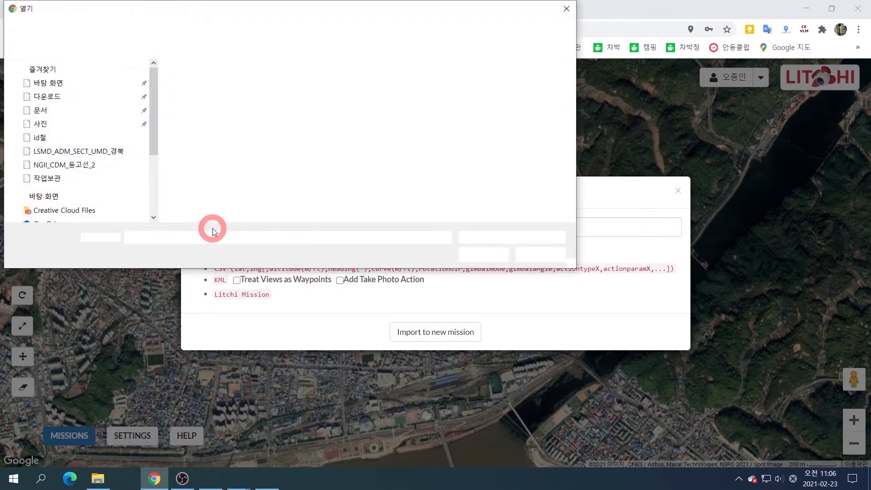
scroll(125, 153, down, 5)
click(69, 120)
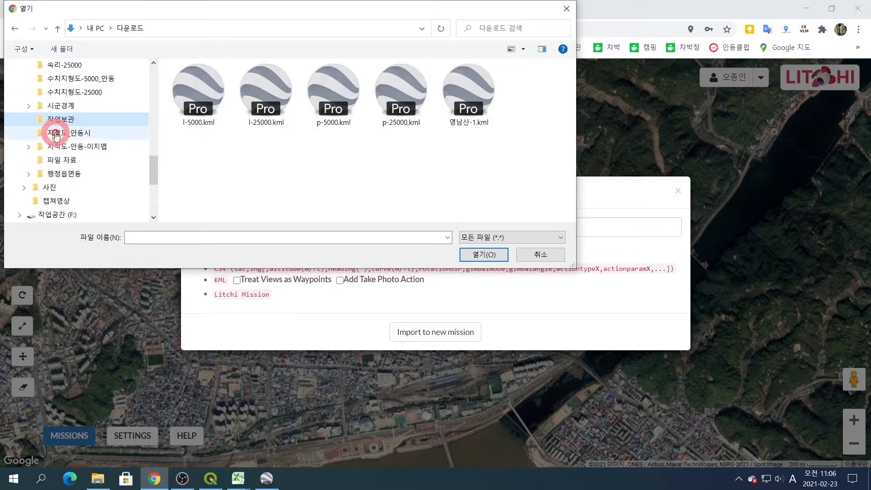
click(480, 96)
click(480, 96)
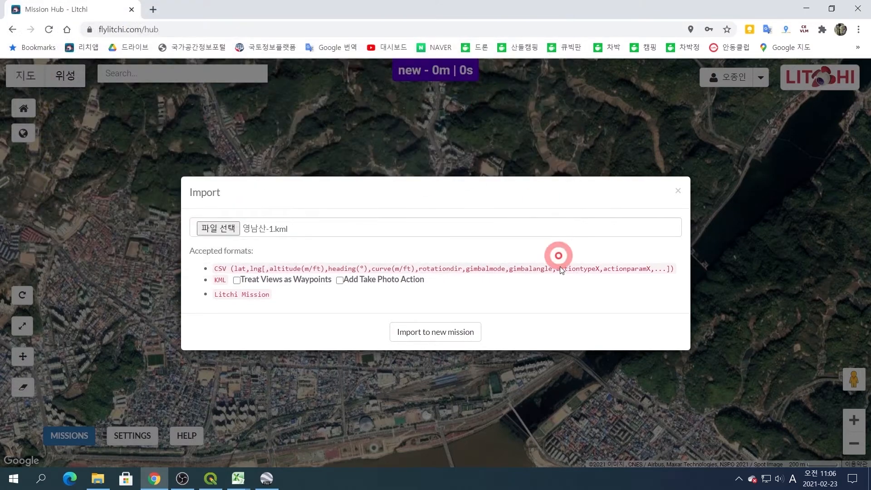
click(460, 333)
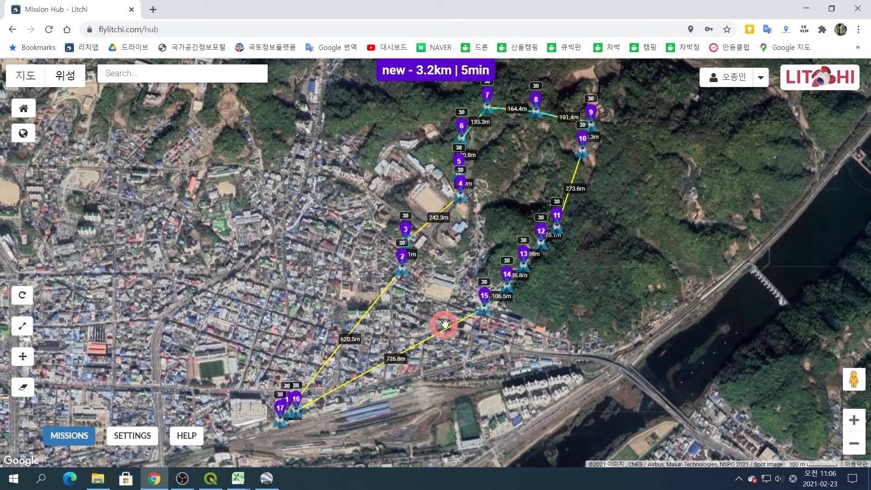
Remove the surplus waypoint 17 beside the mission's starting point
scroll(437, 263, up, 1)
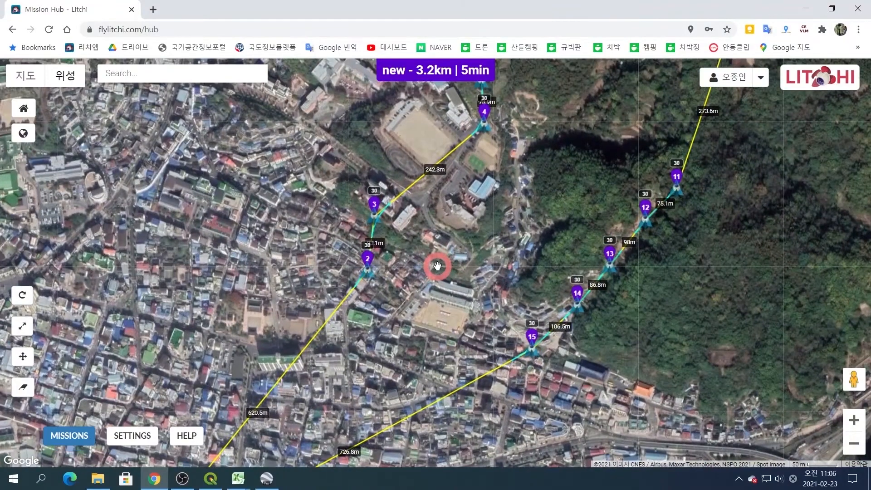
scroll(437, 265, down, 1)
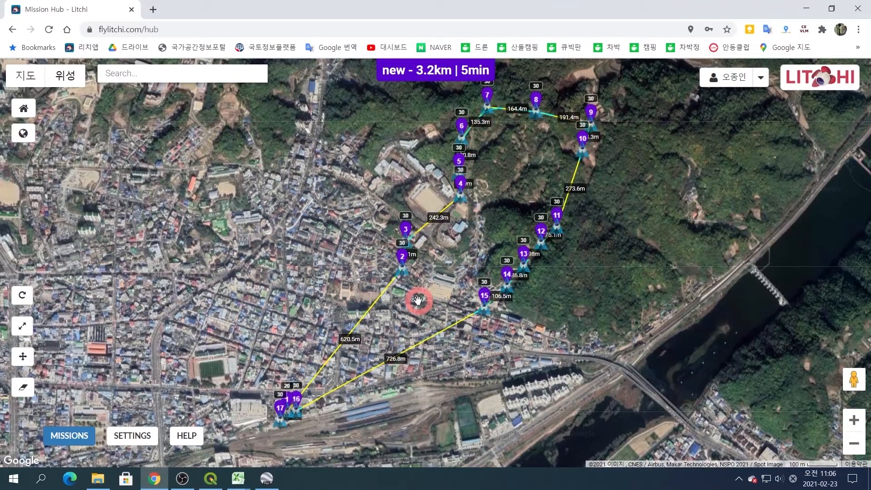
scroll(417, 299, up, 1)
Export the mission as CSV and open the downloaded litchi_mission (1).csv in Excel
click(76, 440)
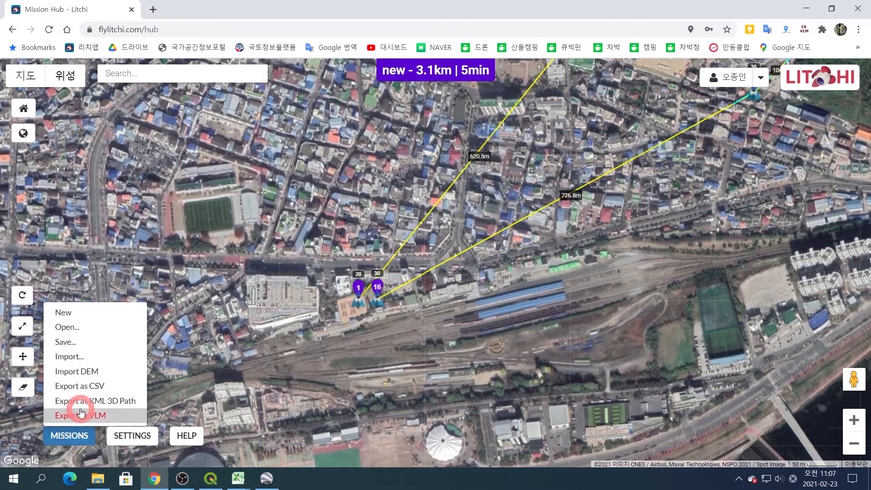
click(84, 389)
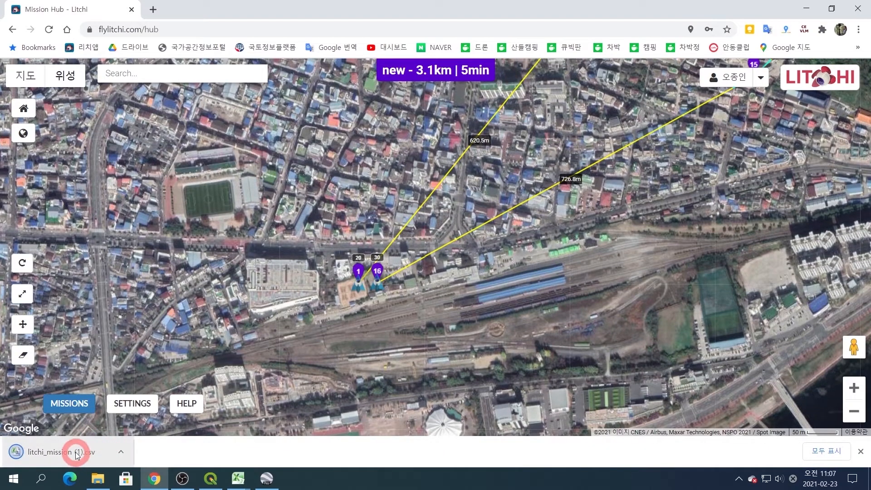
click(76, 452)
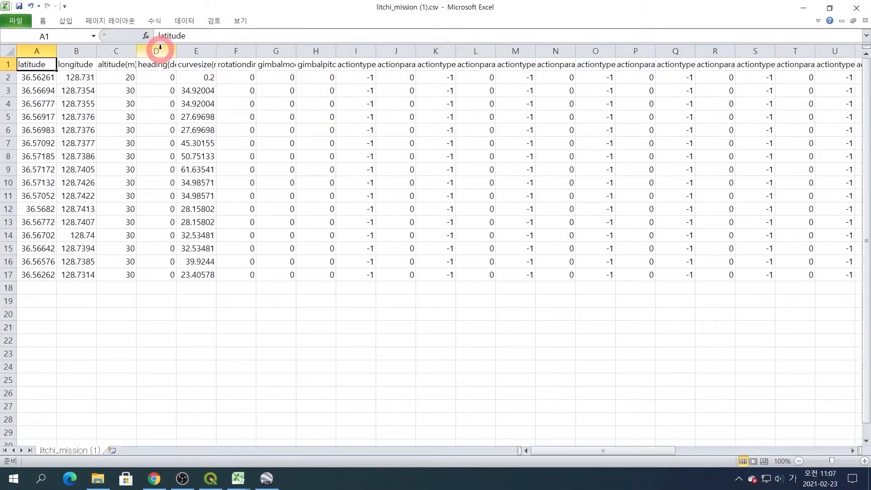
Insert two blank columns between the altitude and heading columns of the sheet
click(160, 50)
right_click(160, 50)
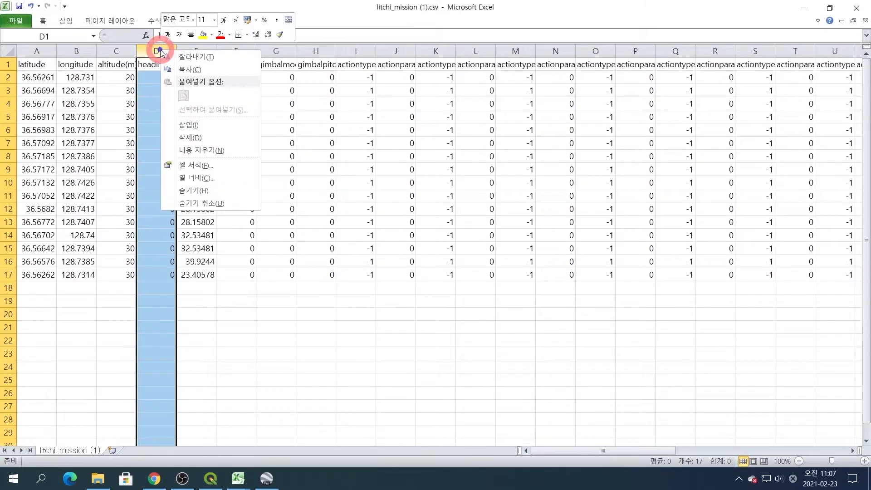
click(210, 123)
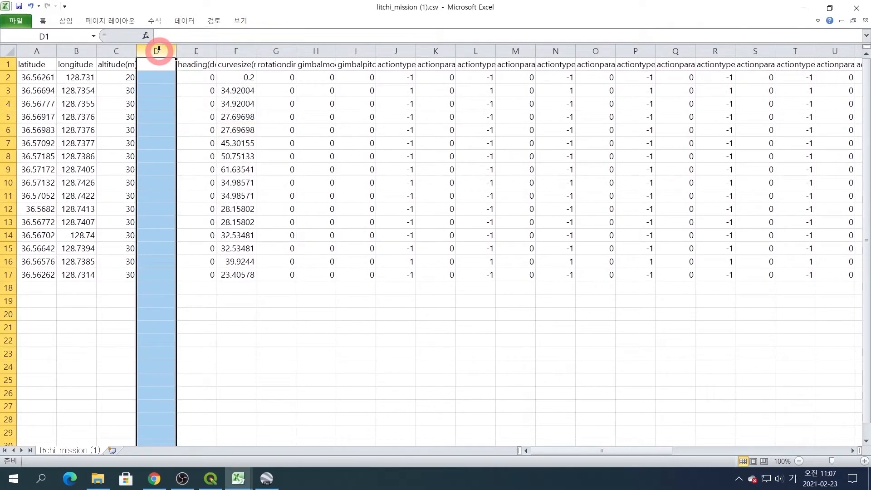
right_click(161, 52)
click(190, 126)
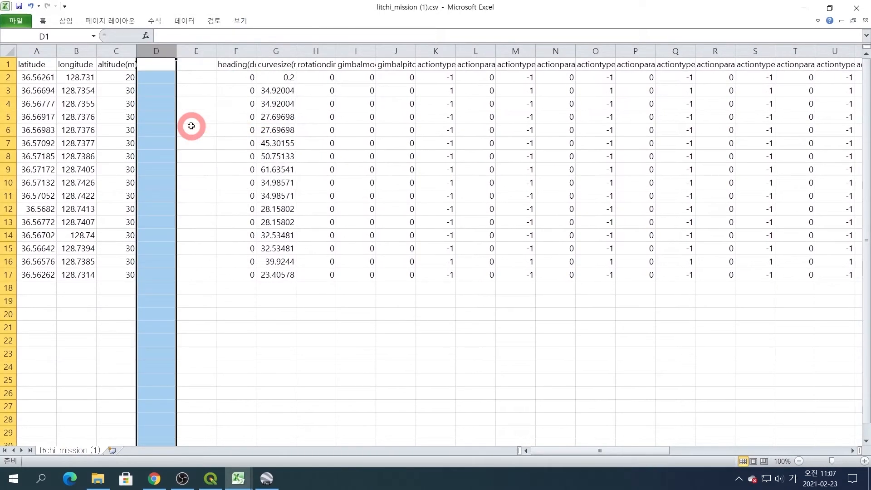
click(214, 20)
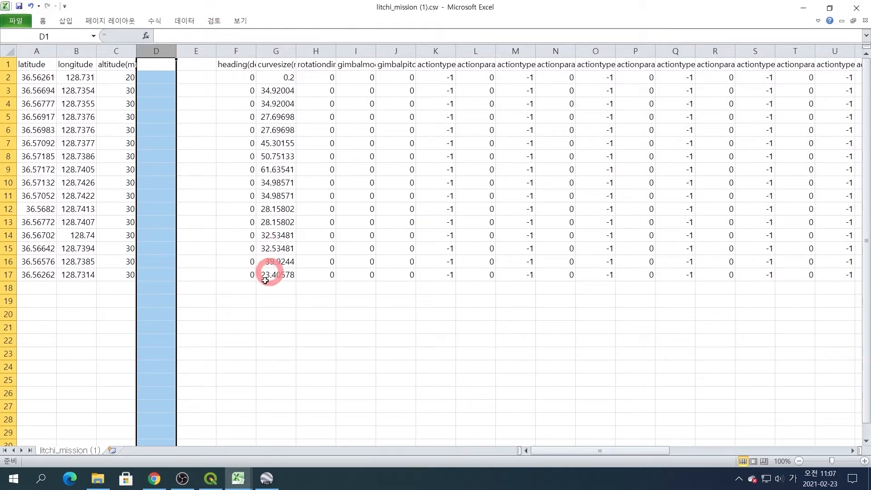
Enter 70 in cell C19, then switch to Google Earth Pro and expand the placemarks of p-25000.kml
click(122, 301)
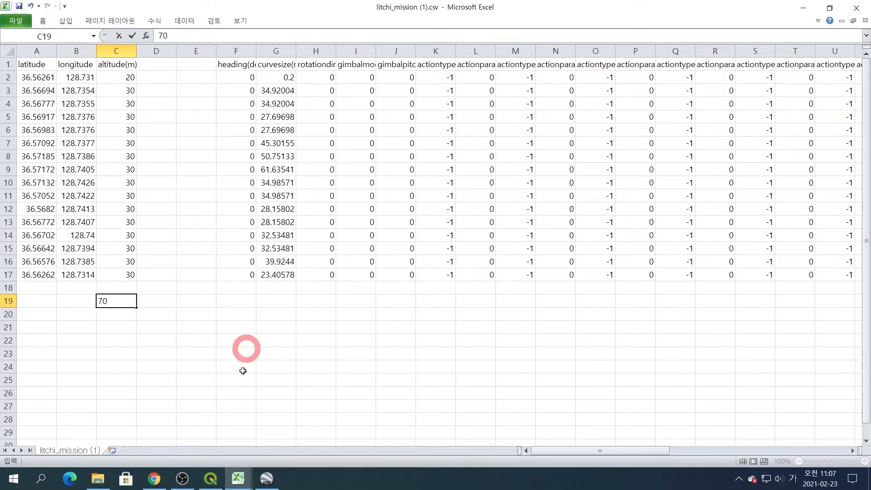
click(268, 479)
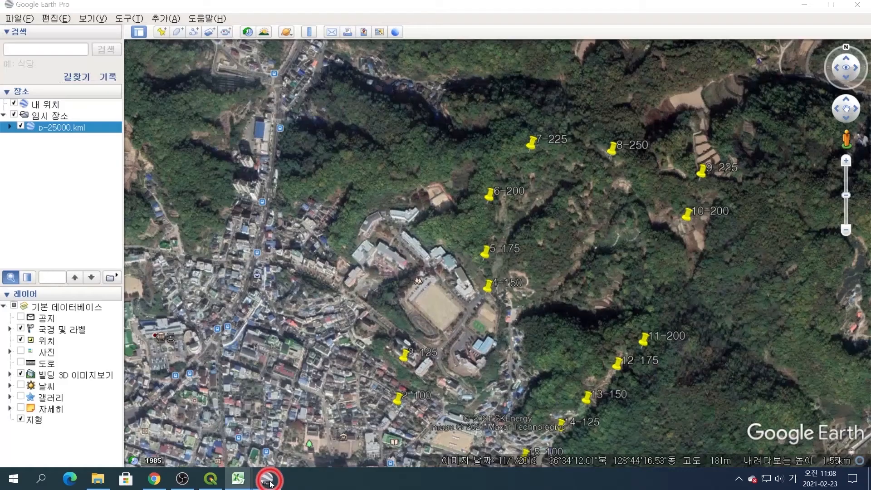
click(9, 129)
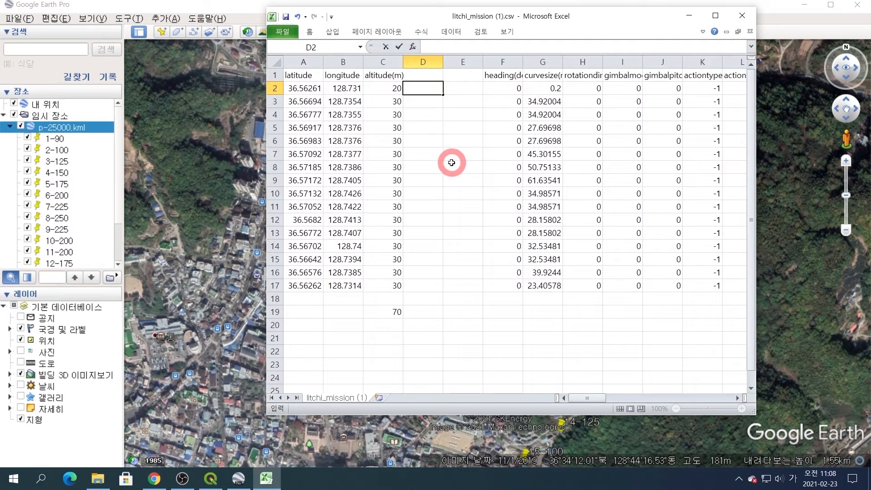
In the Excel sheet, enter the placemark elevations 90, 100, 125, 150 and 175 in cells D2 to D6
key(Return)
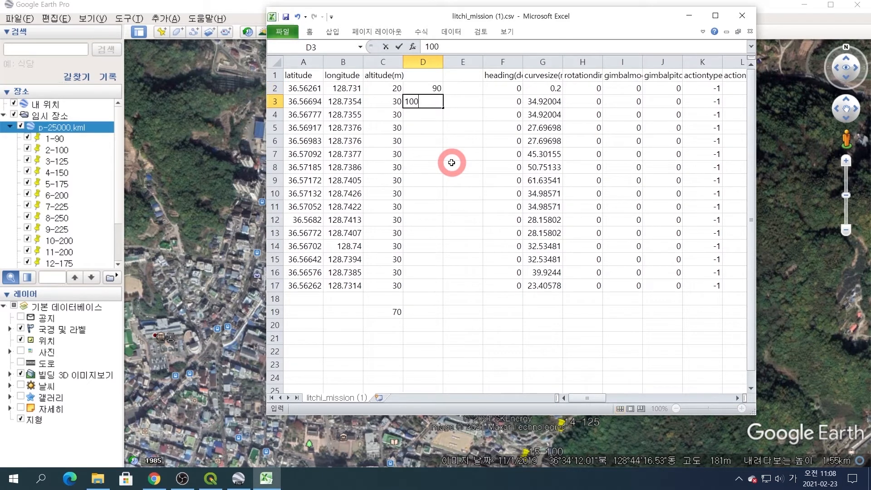
key(Return)
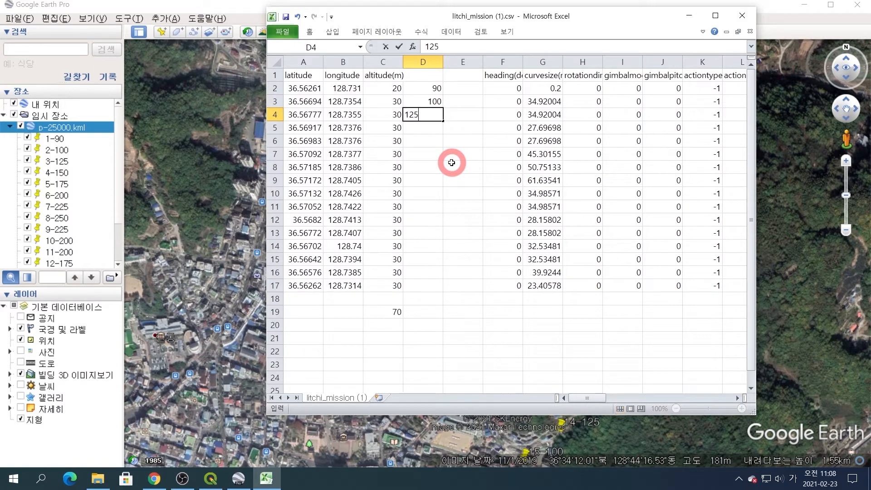
key(Return)
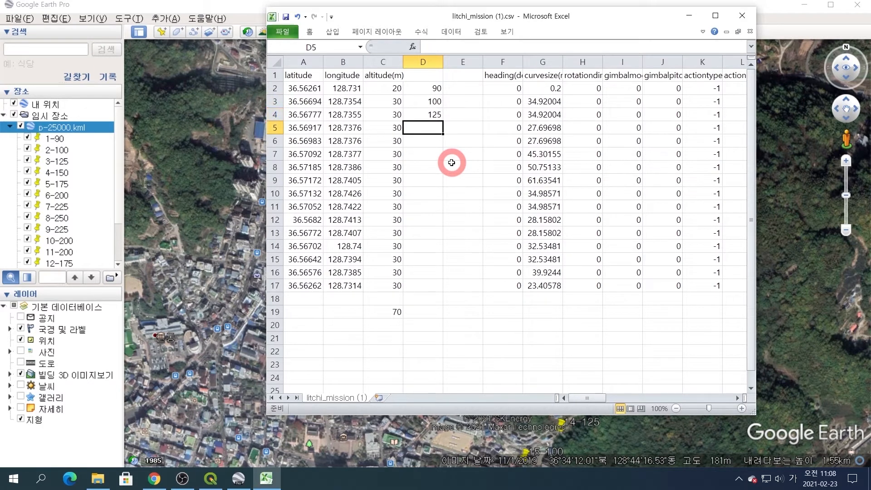
text(150)
key(Return)
text(175)
key(Return)
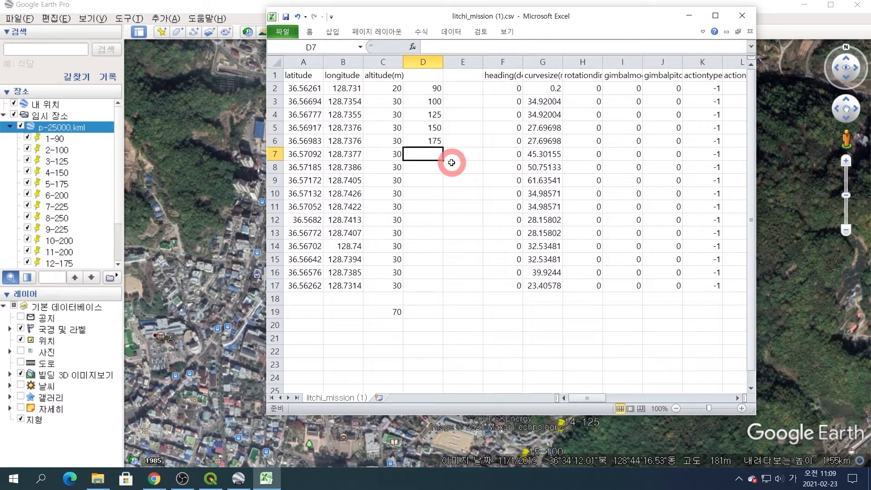
Continue the elevations in cells D7 to D13 with 200, 225, 250, 225, 200, 200 and 175
text(200)
key(Return)
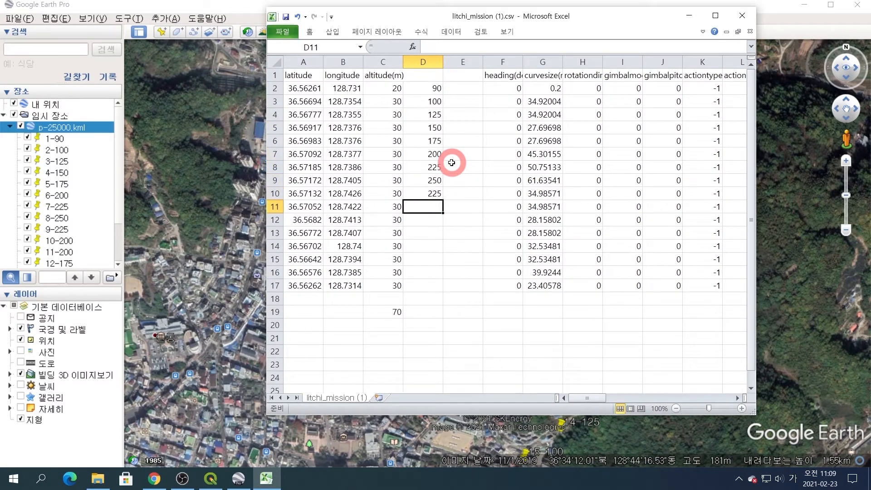
text(200)
key(Return)
text(175)
key(Return)
Check the remaining placemark names in Google Earth Pro and enter 150, 125, 100 and 100 in Excel cells D14 to D17
click(118, 209)
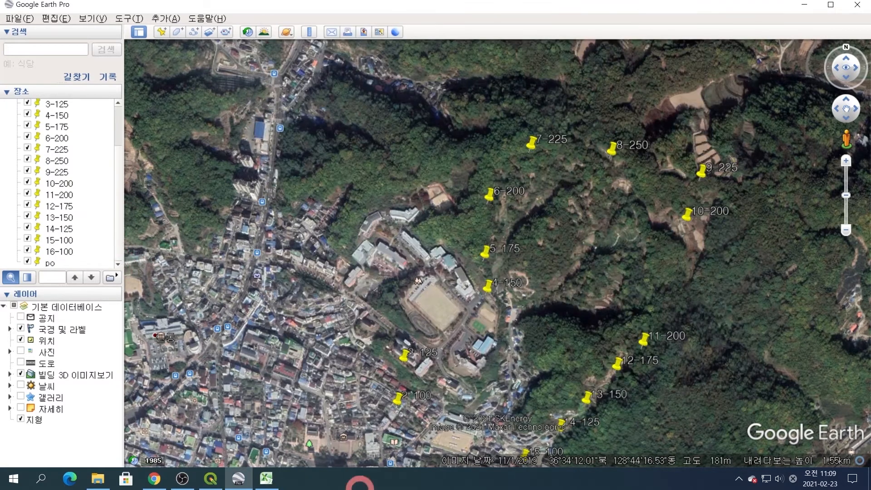
key(alt+Tab)
text(150)
key(Return)
text(125)
key(Return)
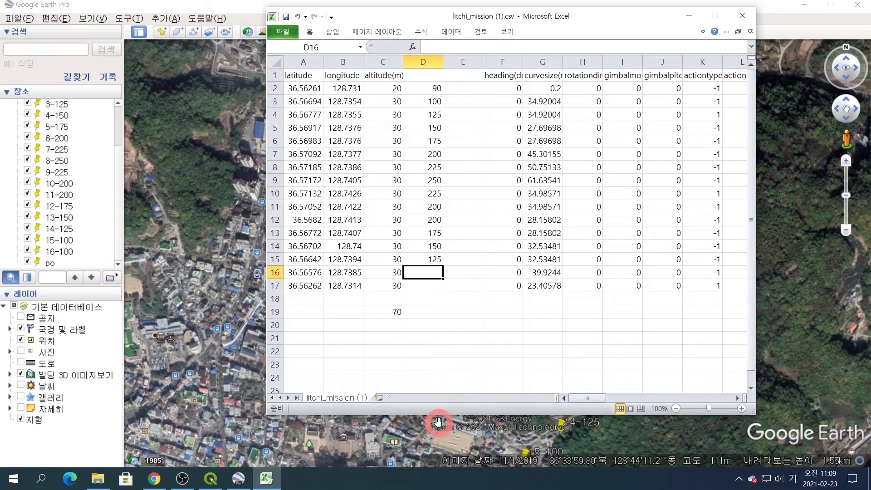
text(100)
key(Return)
text(1)
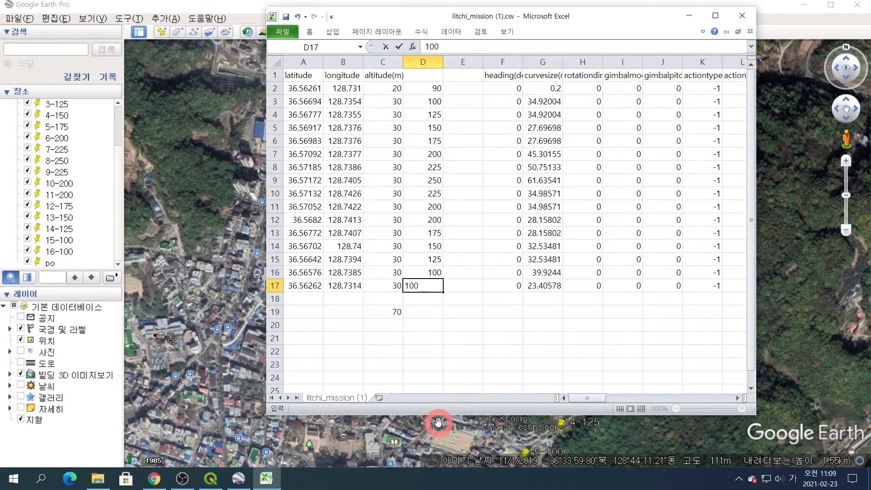
text(00)
key(Return)
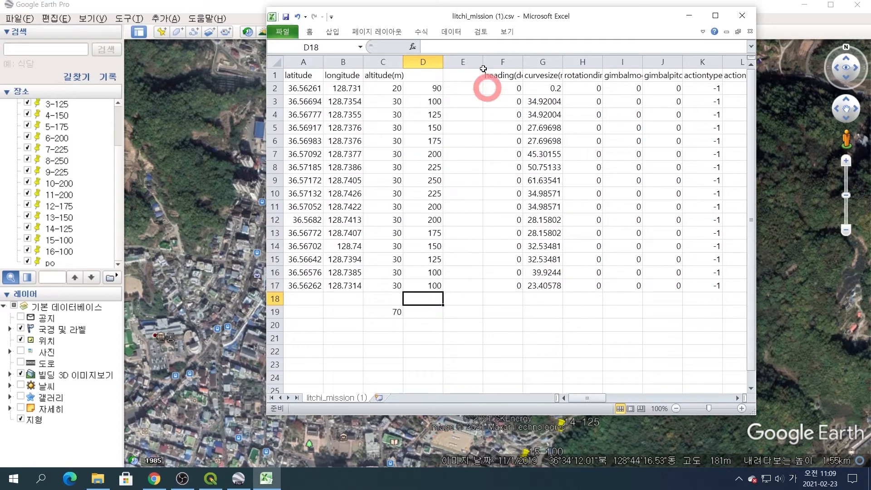
Enter the formula =D2-C19 in cell E2 to subtract the base elevation from the first waypoint's elevation
click(467, 87)
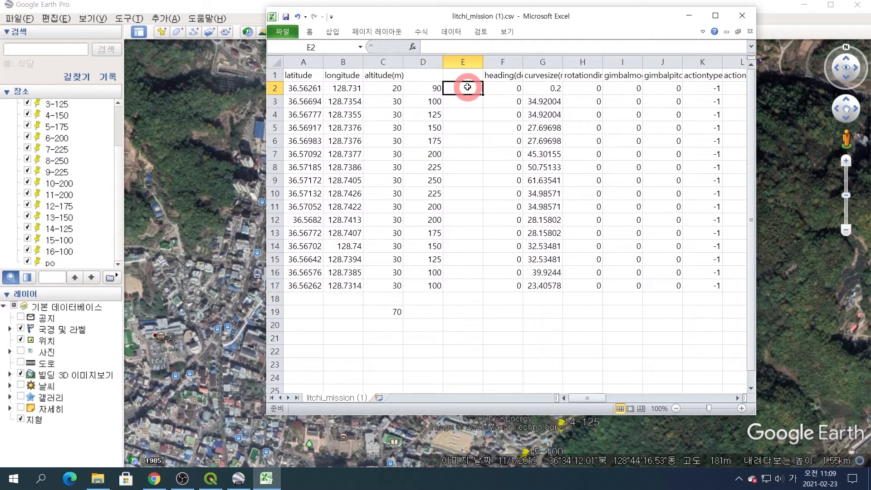
text(=)
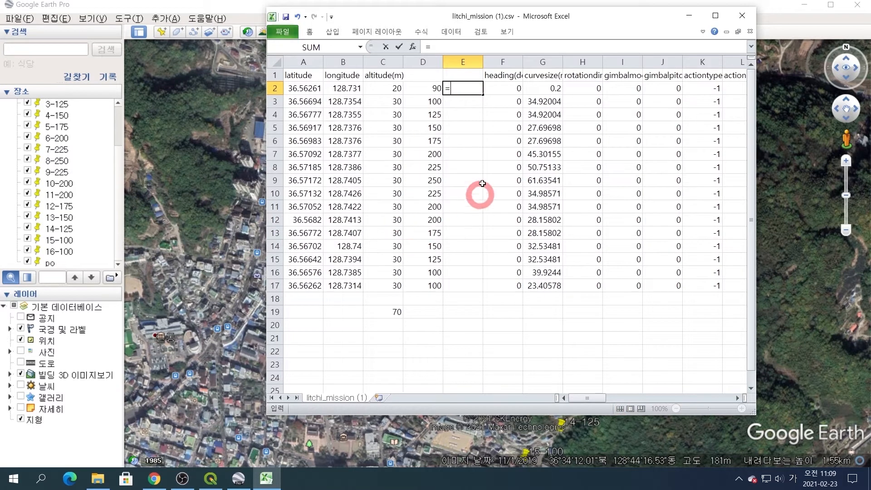
click(434, 88)
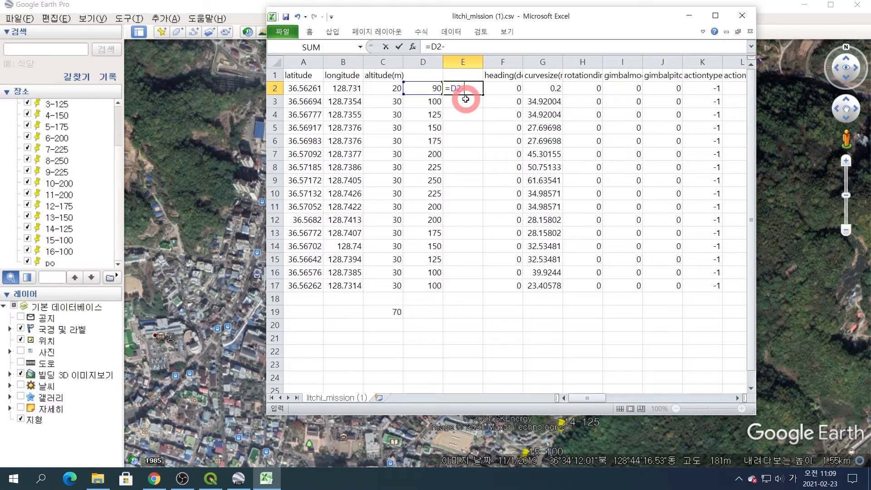
text(-)
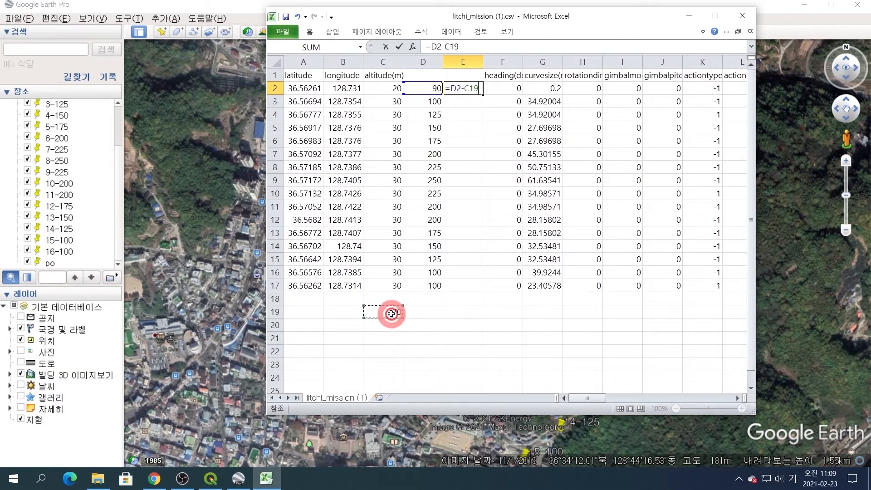
key(Return)
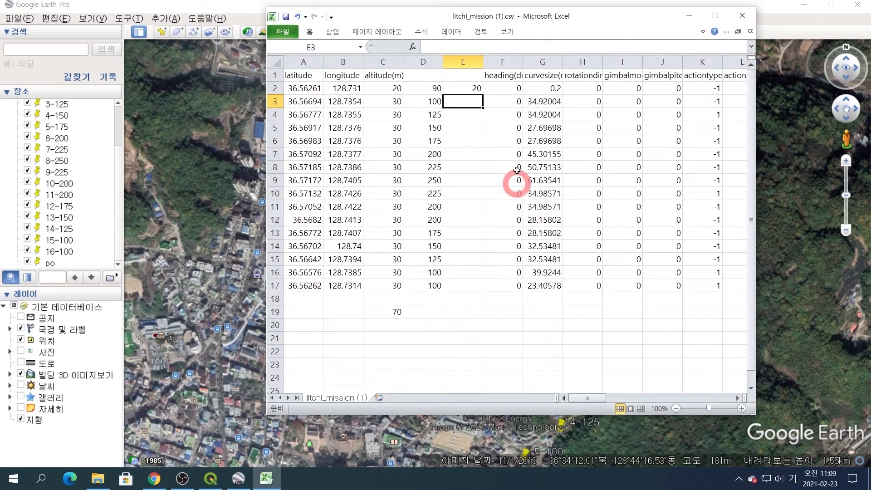
Make the base elevation reference absolute in E2 as =D2-$C$19 and fill the formula down to E17
click(458, 87)
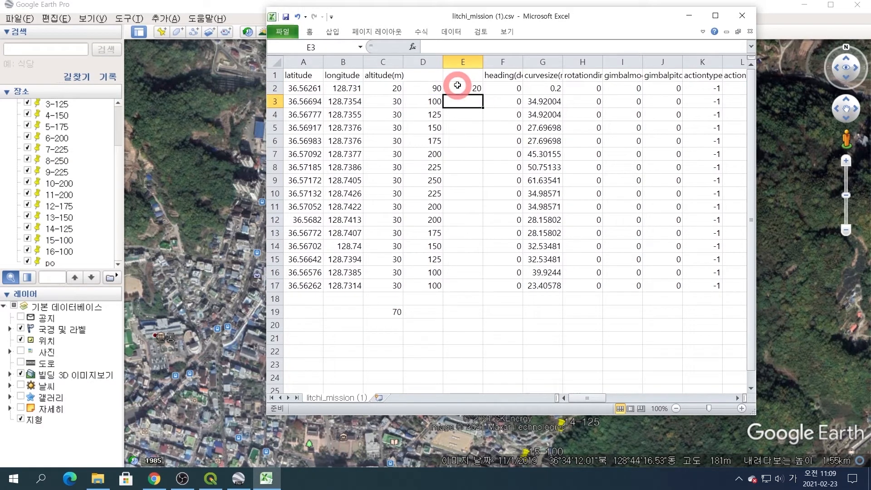
click(447, 47)
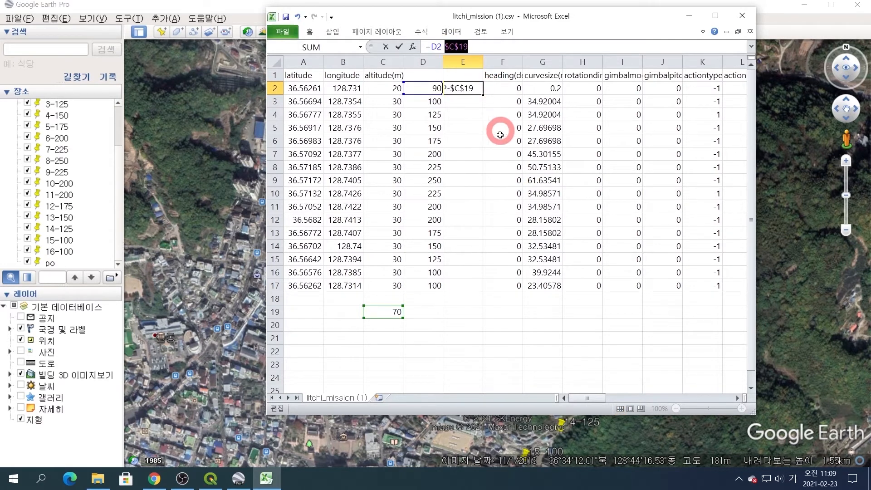
key(Return)
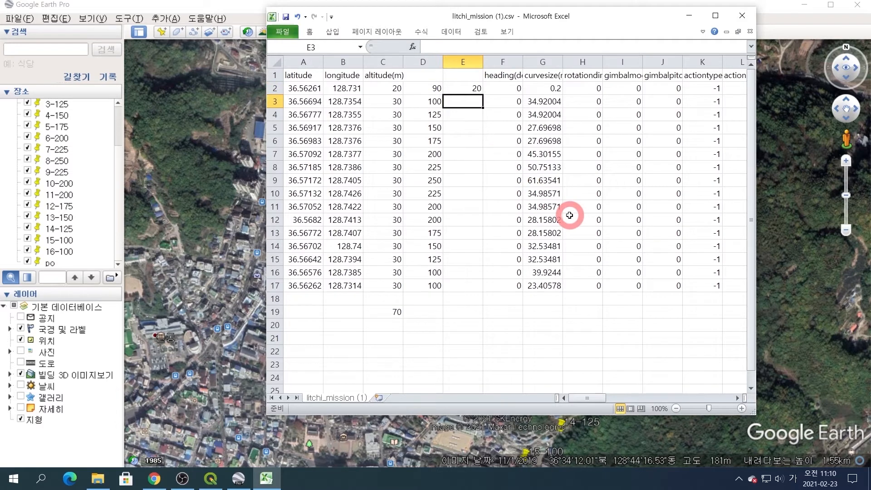
click(462, 87)
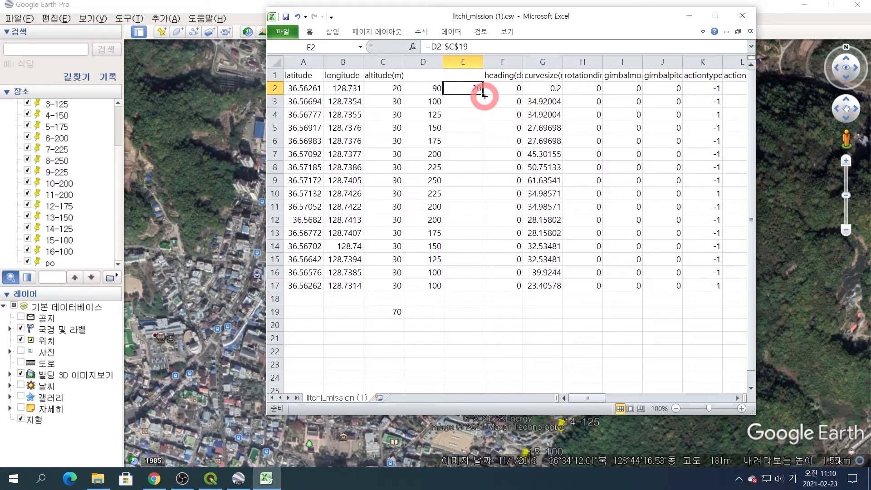
drag(484, 95, 481, 290)
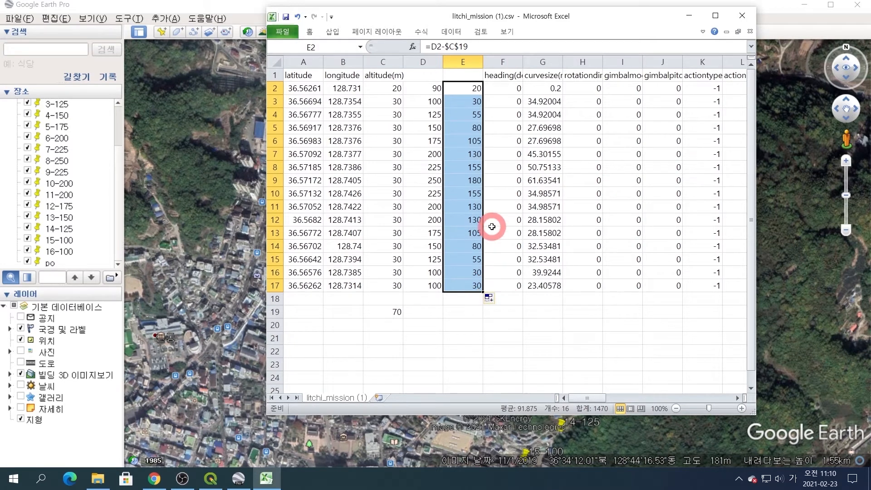
Copy the calculated heights in E2:E17 and paste them as values only into the altitude column from C2
key(ctrl+c)
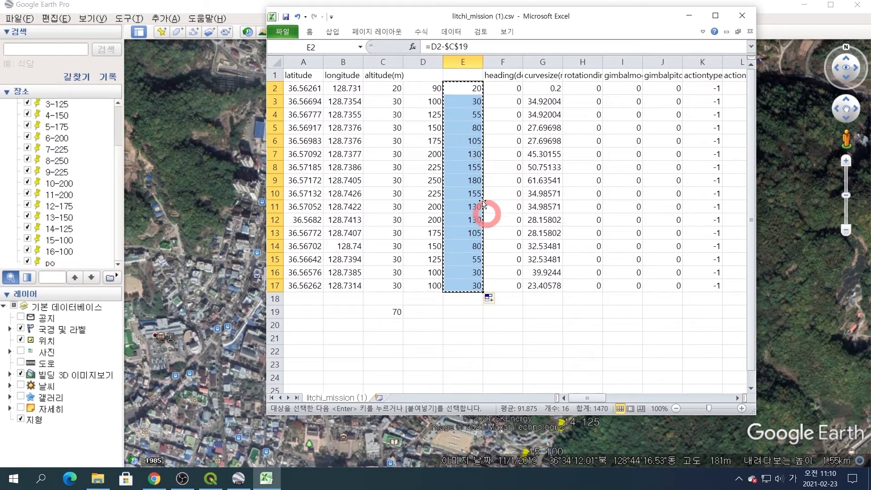
click(382, 87)
right_click(383, 88)
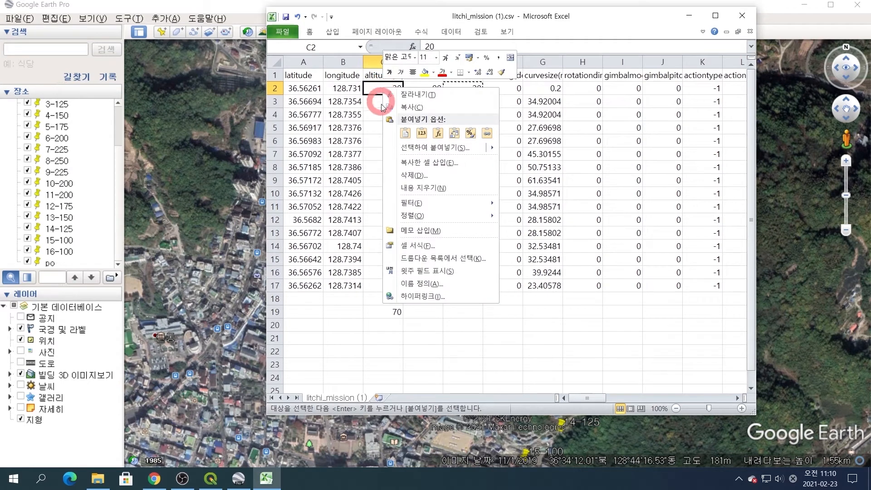
mouse_move(431, 152)
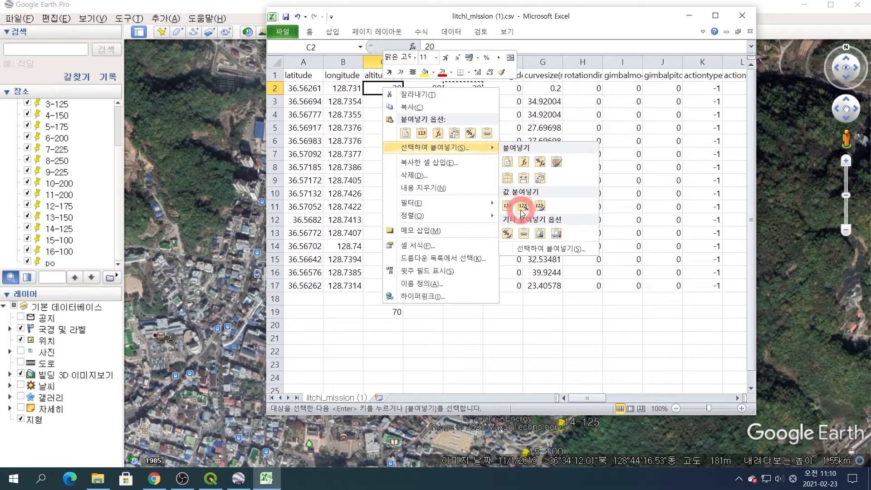
click(507, 205)
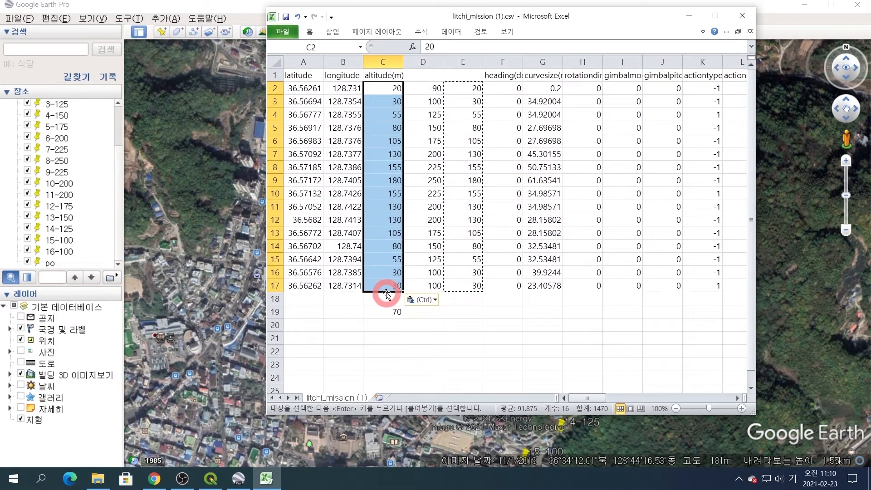
Delete the helper columns D and E and clear the base elevation in cell C19
click(428, 61)
drag(429, 61, 458, 64)
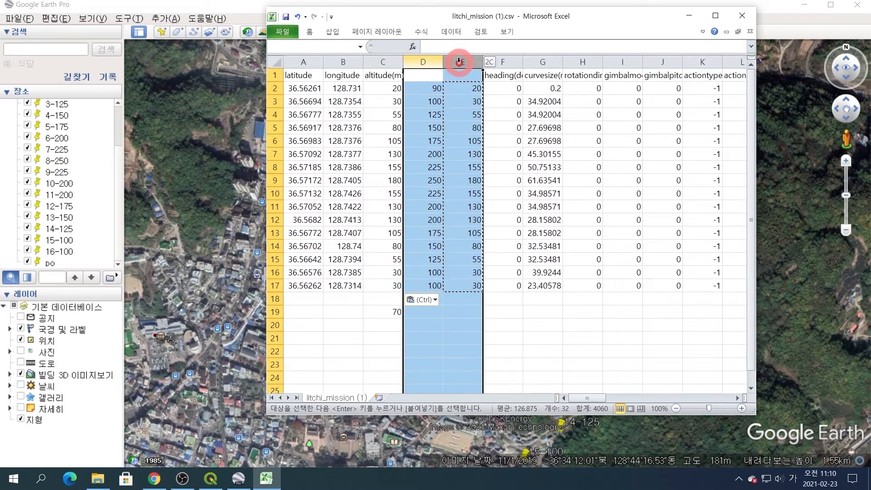
right_click(462, 63)
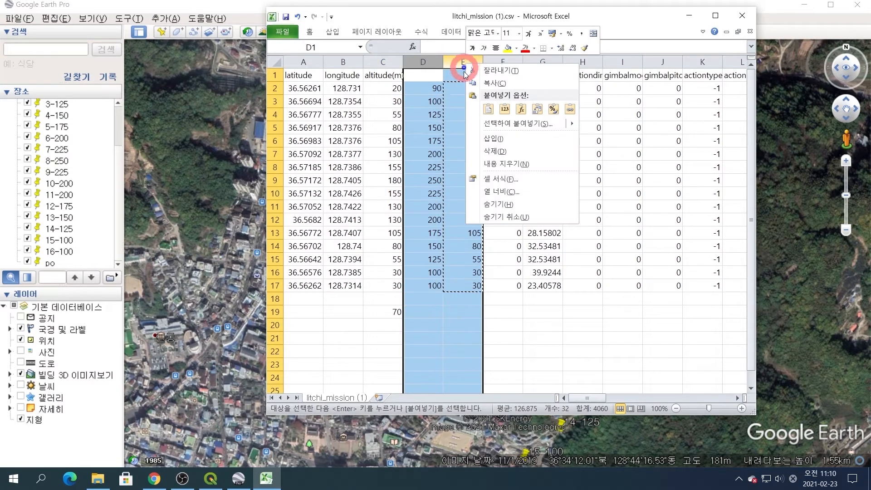
click(498, 151)
click(391, 312)
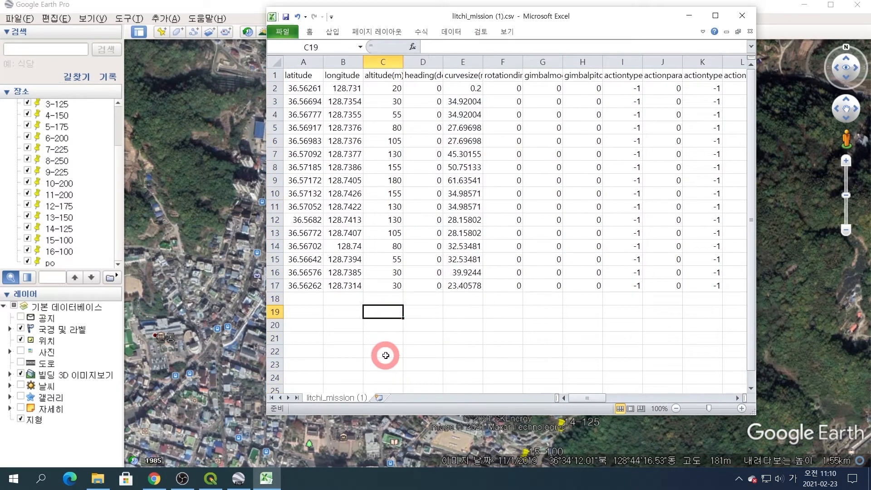
key(Delete)
click(463, 352)
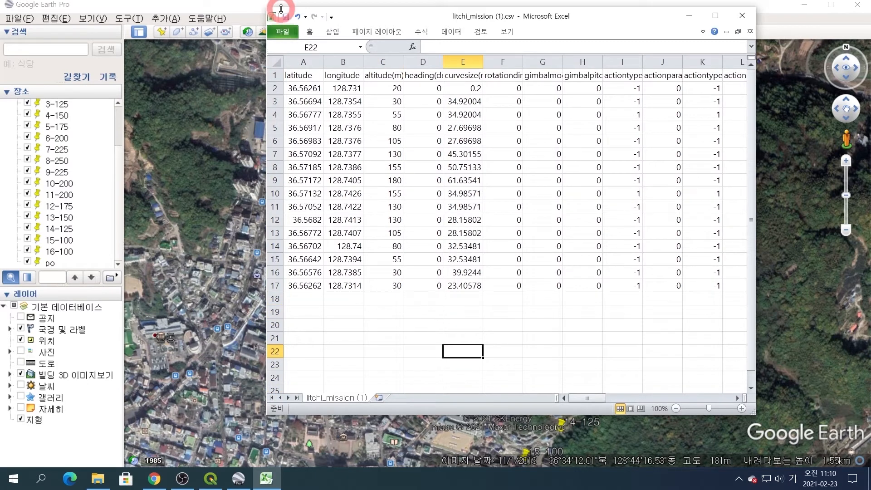
Save litchi_mission (1).csv in its CSV format and close the workbook
click(286, 19)
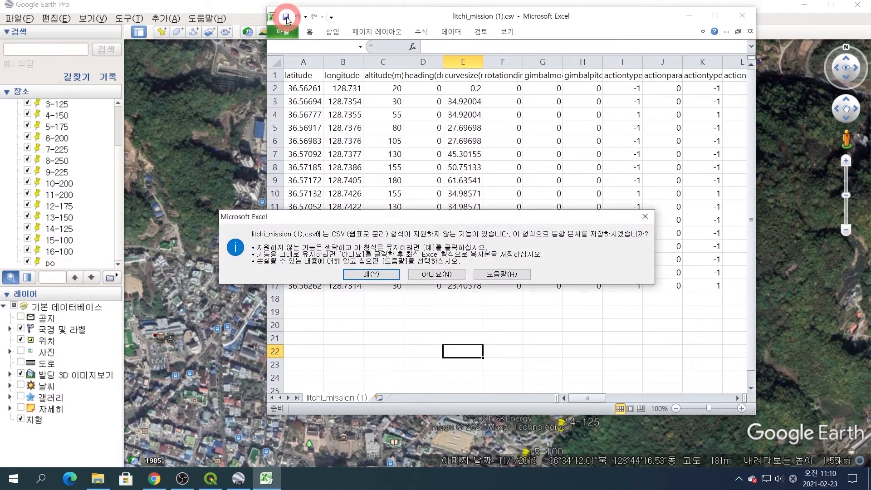
click(379, 273)
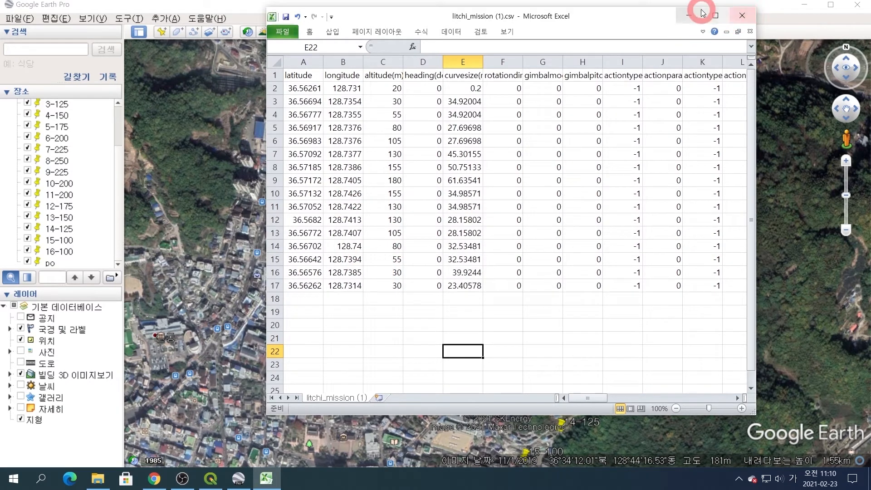
click(742, 16)
Switch to Litchi Mission Hub in Chrome and clear the whole current mission from the map
click(155, 480)
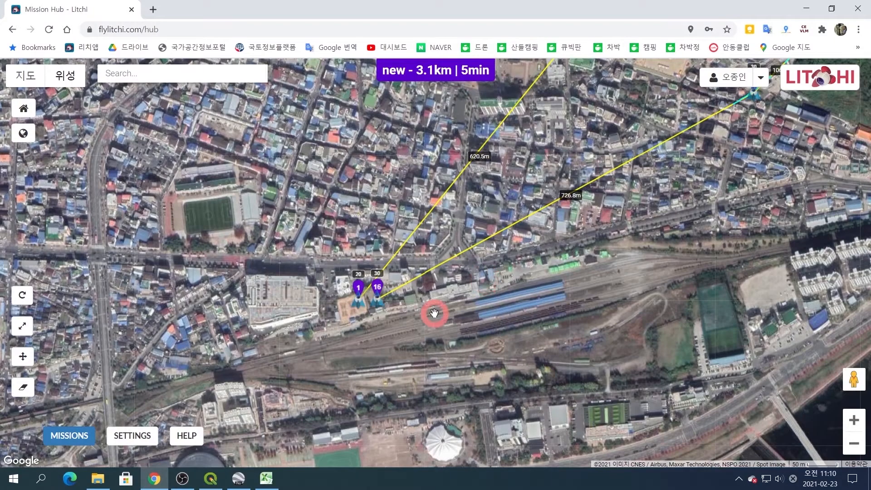
scroll(538, 288, down, 2)
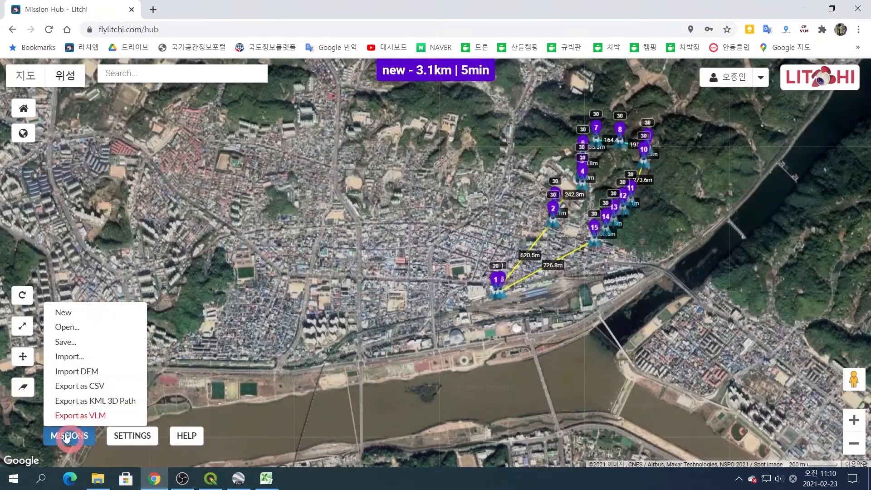
click(37, 386)
click(447, 279)
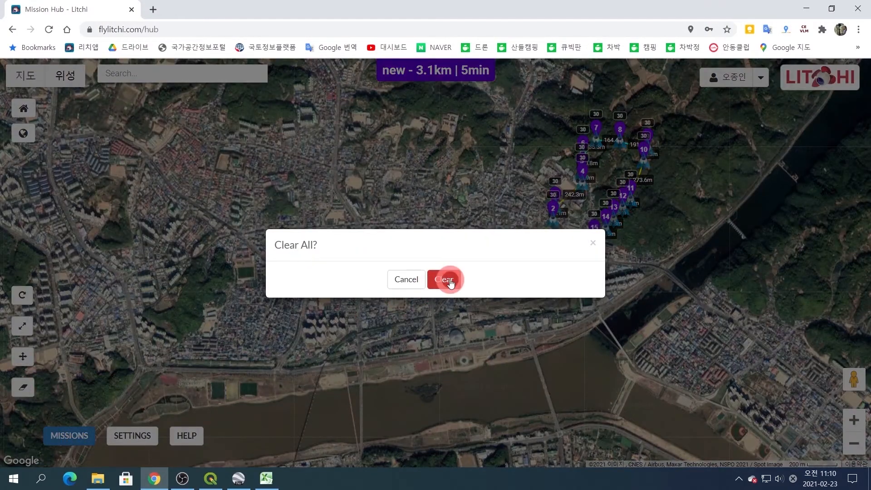
Import litchi_mission (1).csv from the 다운로드 folder as a new mission
mouse_move(69, 436)
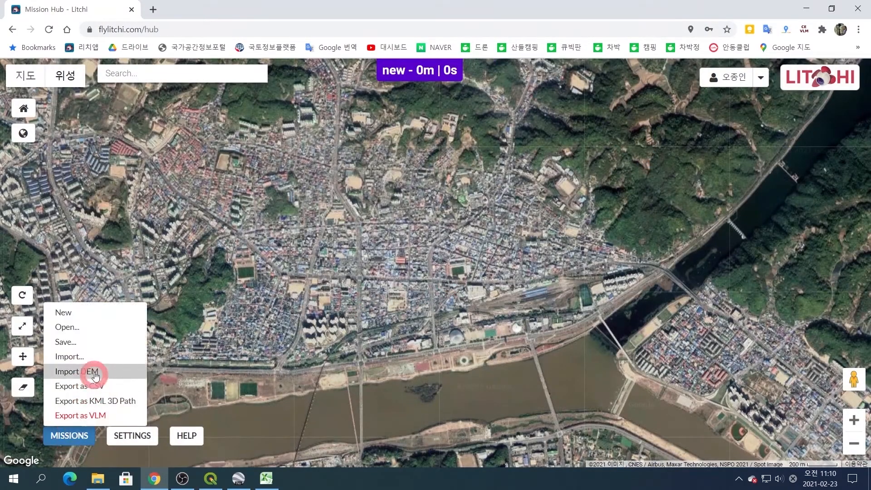
click(80, 357)
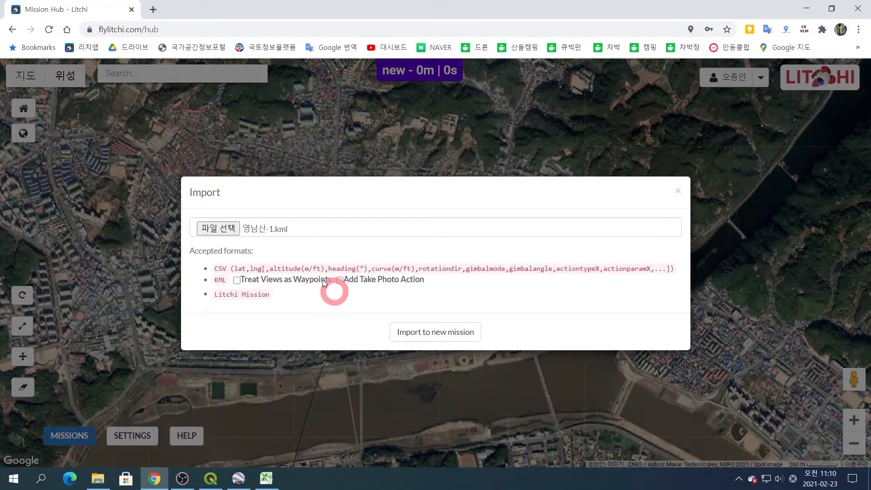
click(208, 228)
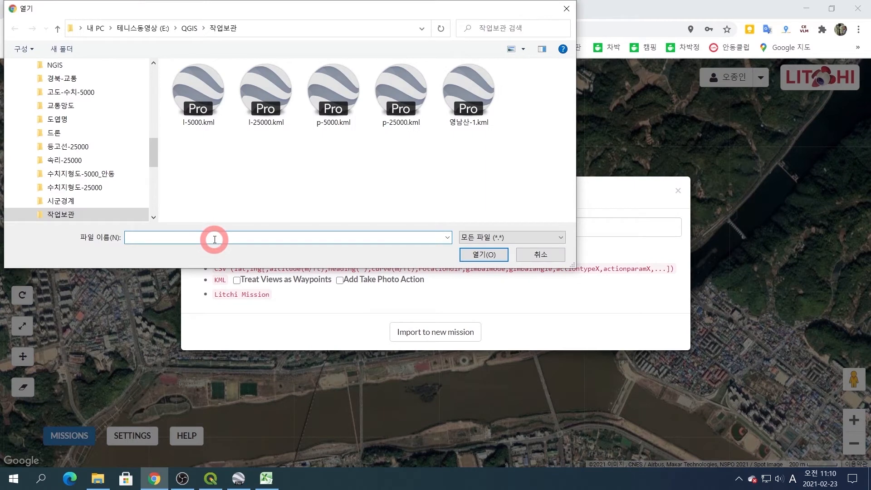
drag(152, 143, 155, 106)
click(47, 91)
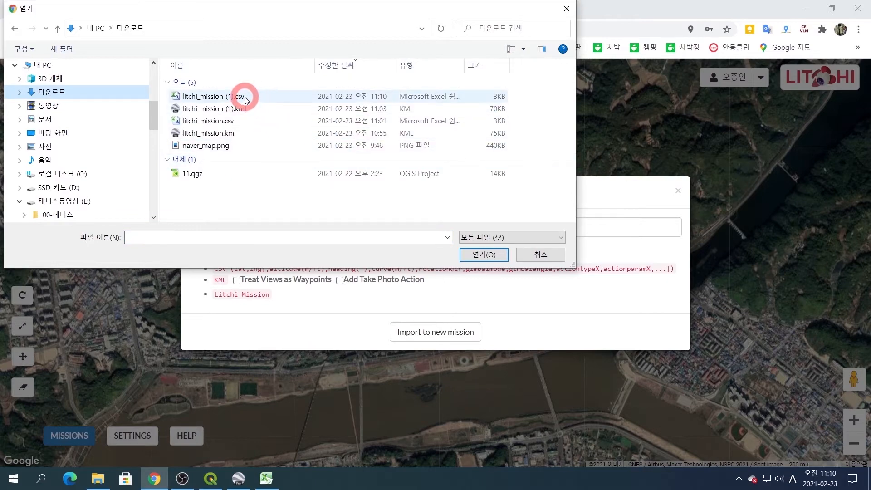
click(245, 99)
click(491, 255)
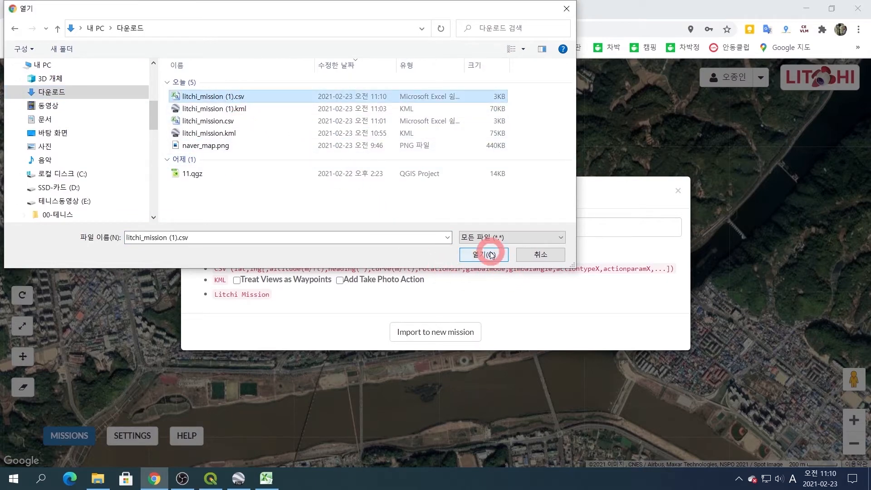
click(439, 332)
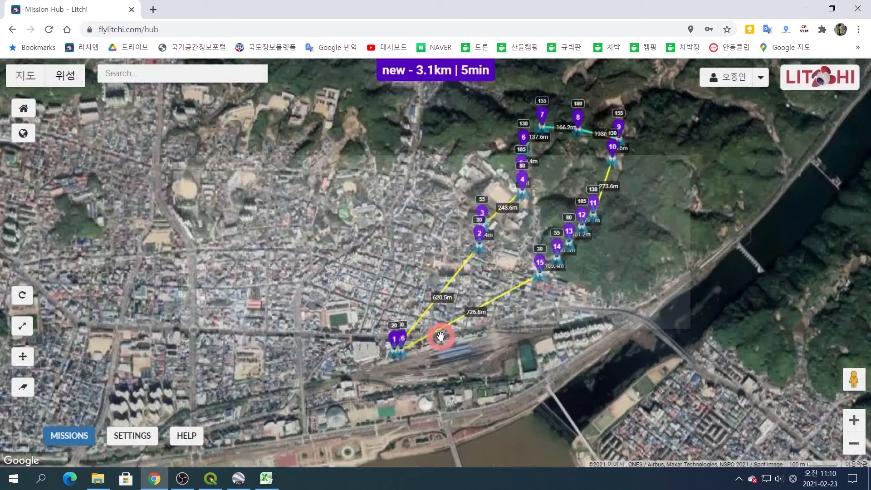
Examine the altitude labels of the imported waypoints along the whole route on the map
scroll(417, 253, up, 2)
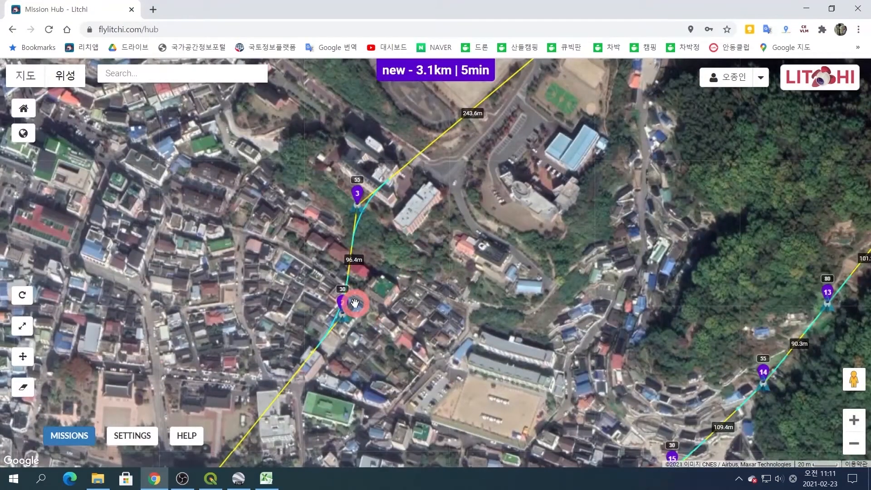
drag(430, 198, 384, 376)
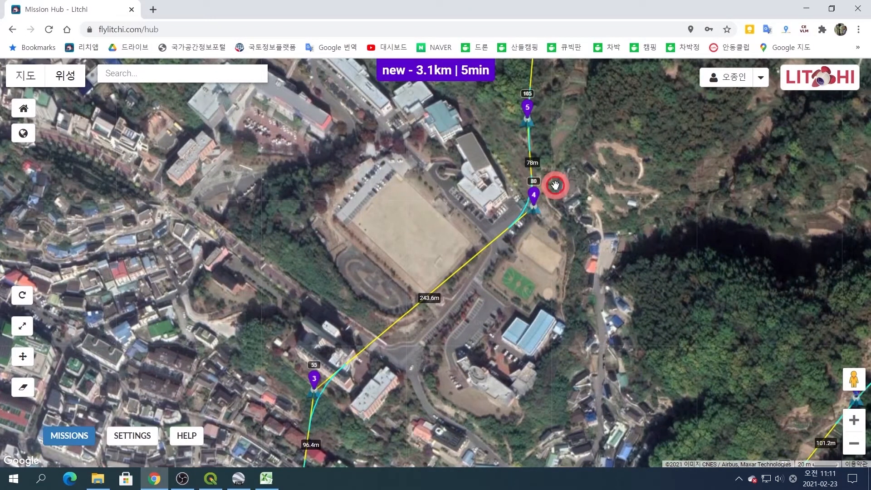
drag(553, 186, 472, 313)
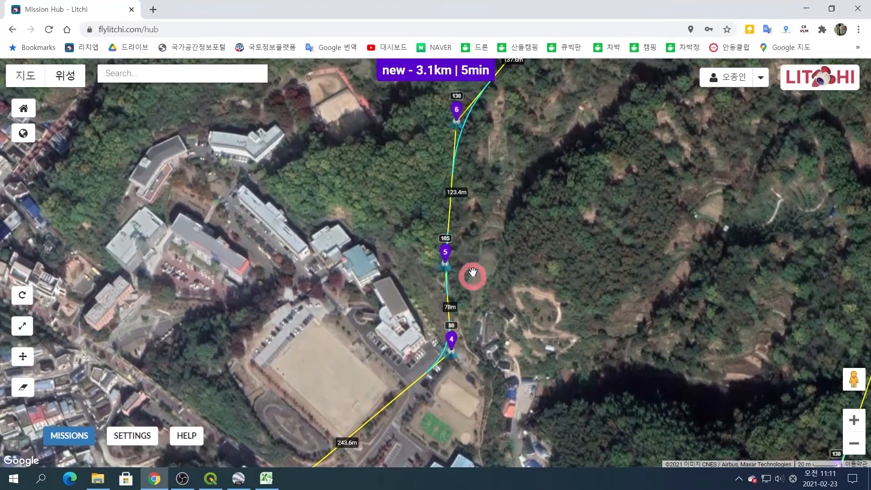
scroll(494, 334, down, 3)
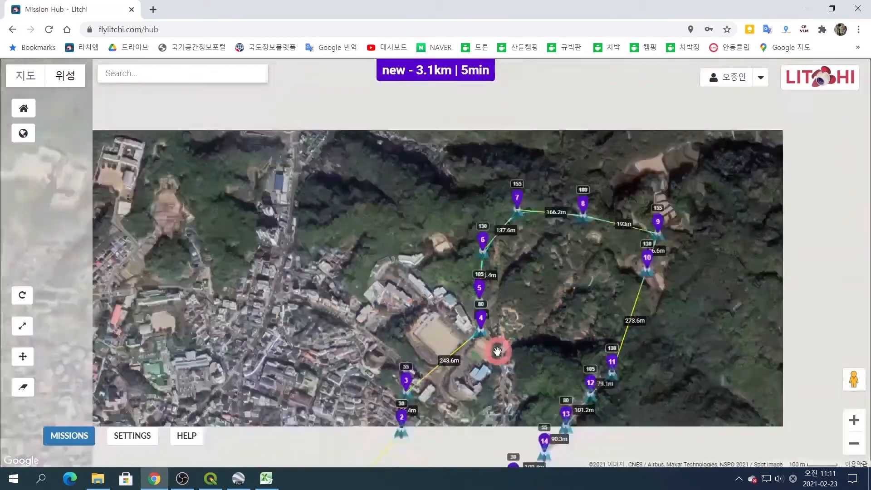
scroll(521, 385, up, 2)
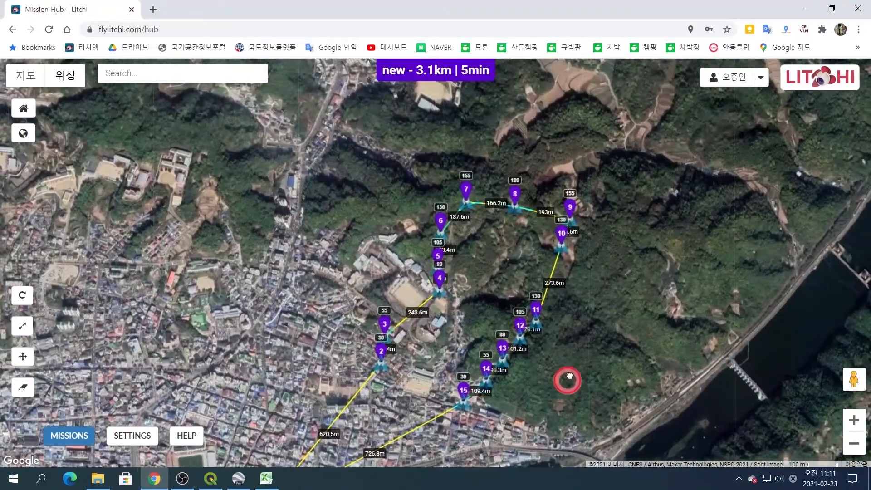
drag(568, 375, 656, 233)
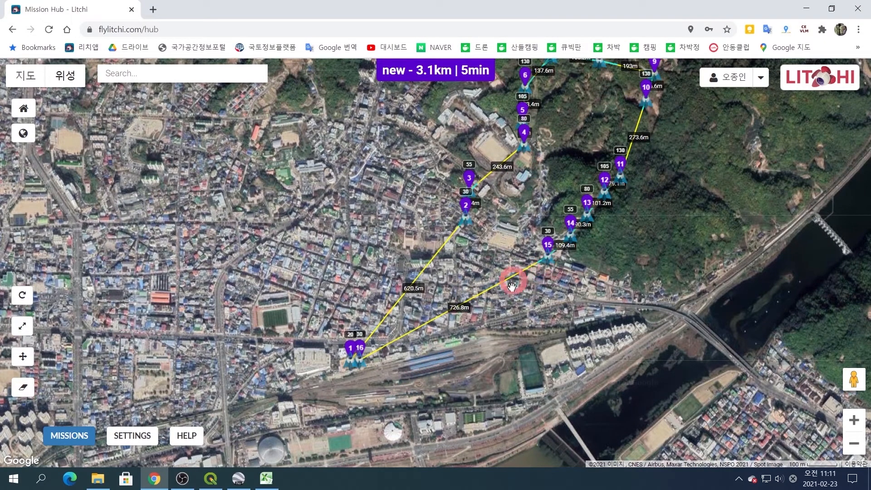
Export the mission as VLM and open the downloaded litchi_mission (3).kml in Google Earth Pro
click(68, 442)
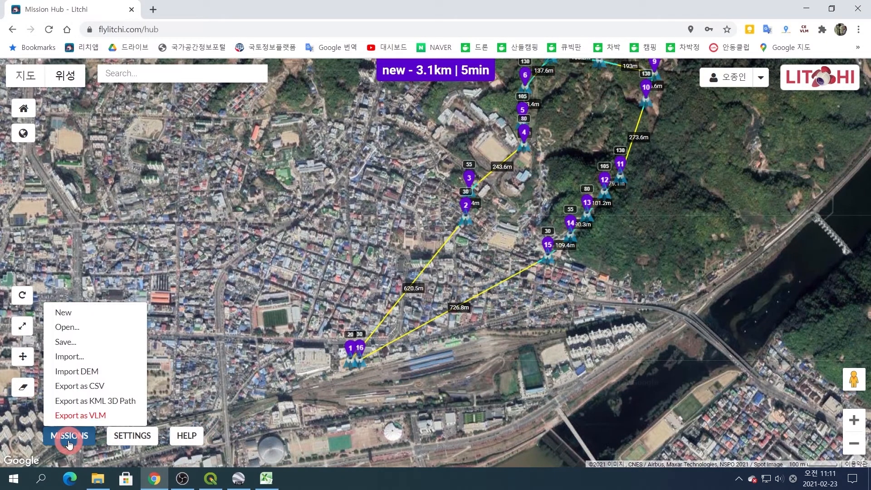
click(77, 415)
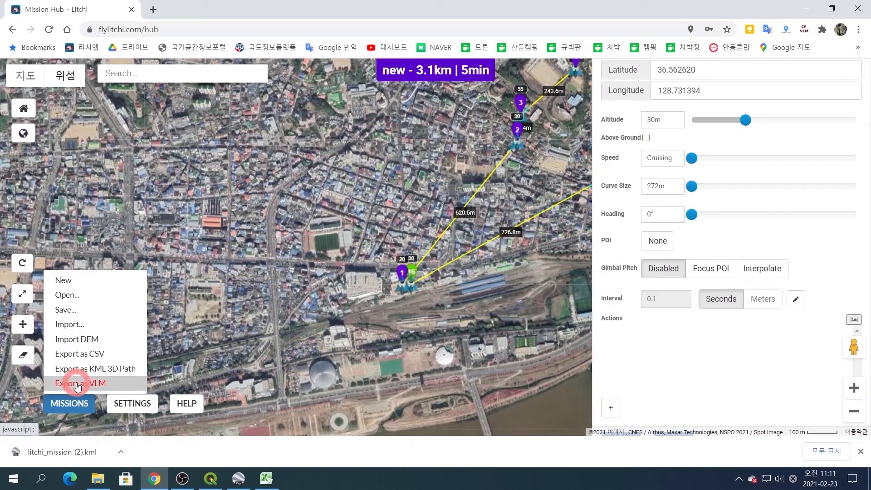
click(77, 383)
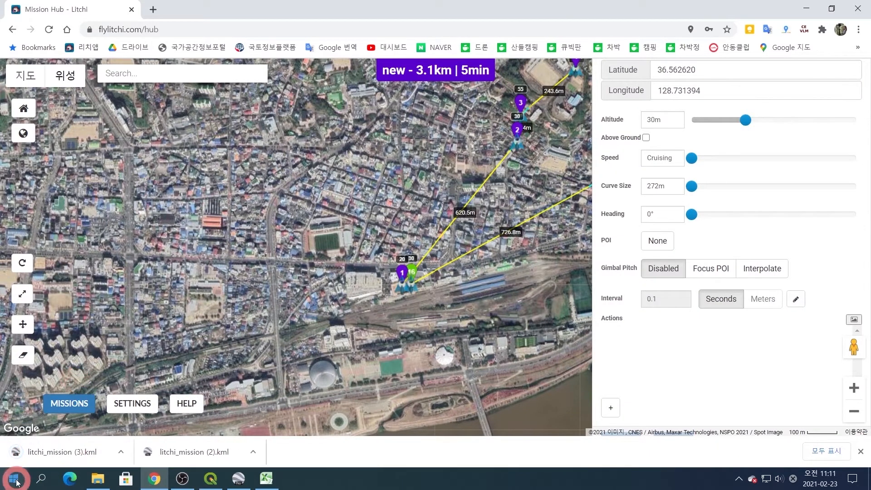
click(50, 459)
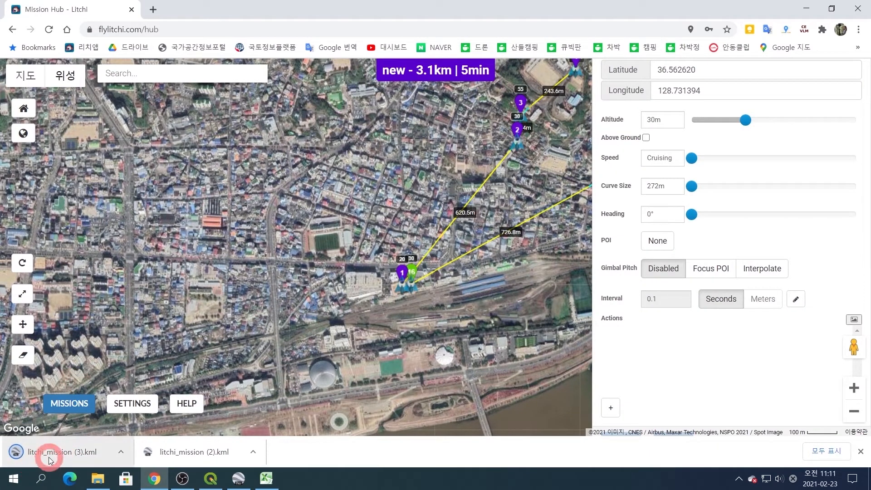
click(24, 455)
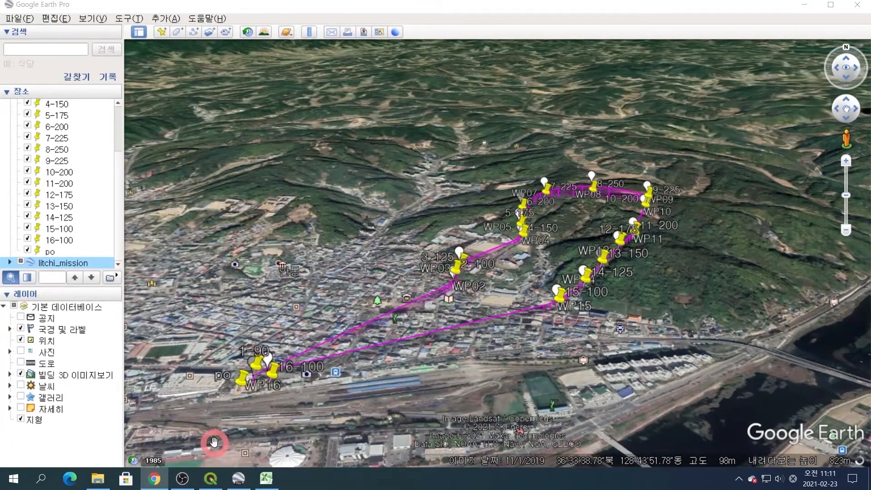
Inspect the 3D flight path as a whole and its height above ground around the start area at WP01 and WP16
scroll(586, 344, up, 3)
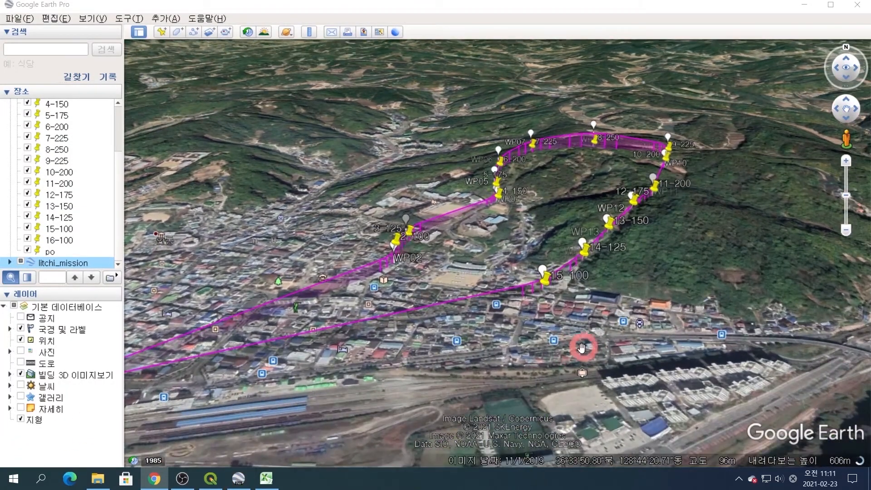
drag(306, 371, 659, 304)
scroll(545, 342, up, 2)
scroll(469, 341, up, 2)
drag(466, 354, 312, 407)
drag(373, 404, 522, 294)
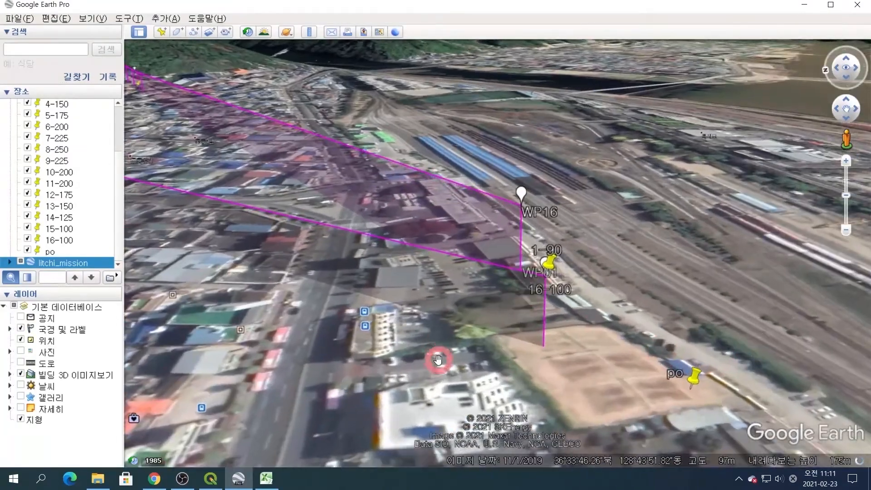
drag(437, 360, 400, 313)
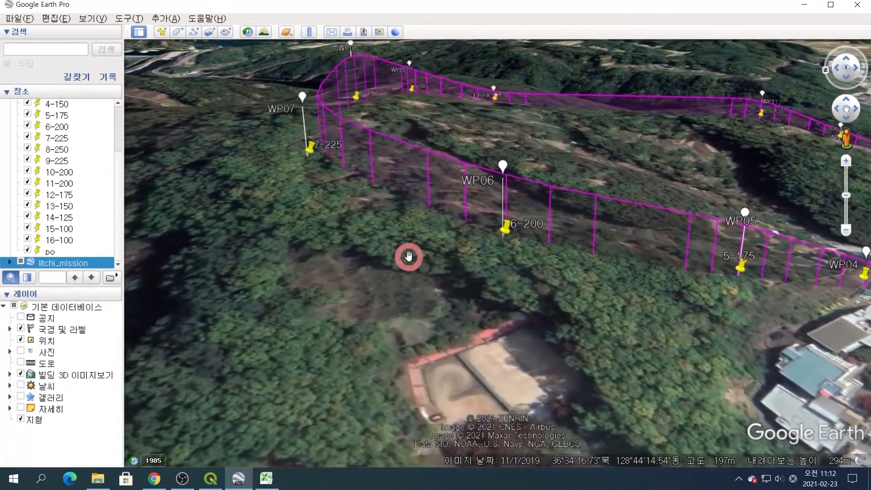
Follow the 3D flight path over the ridge from WP06 to WP11 and back to WP16, checking its clearance above the terrain
drag(408, 256, 530, 275)
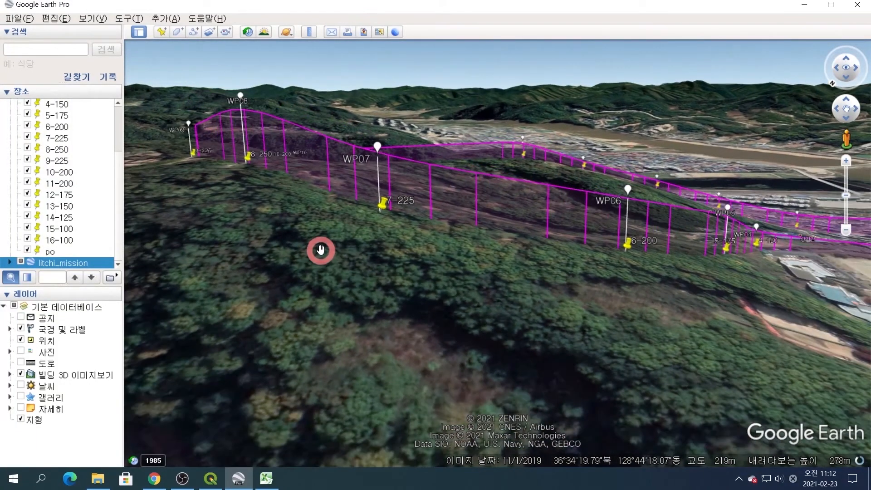
drag(320, 250, 398, 260)
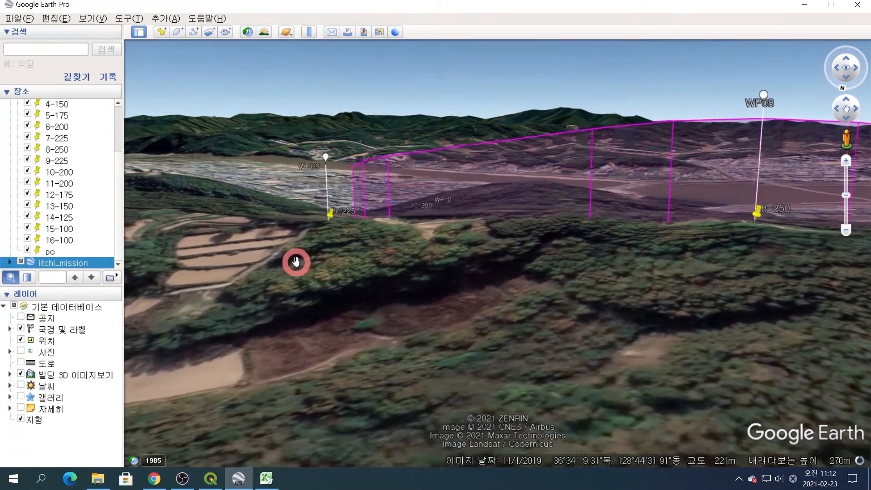
drag(296, 262, 387, 297)
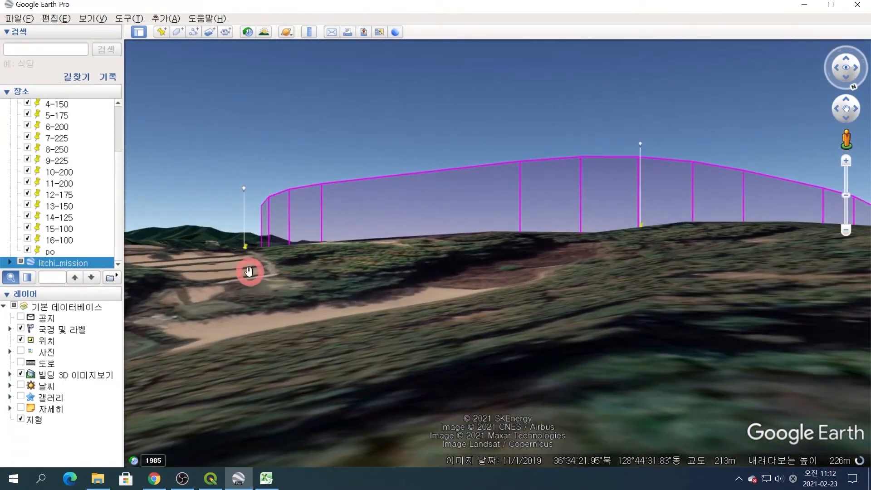
drag(353, 253, 254, 280)
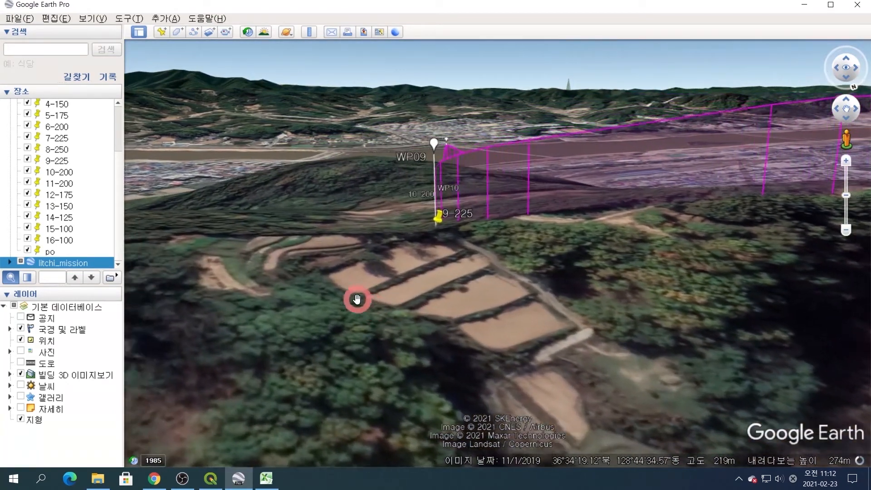
drag(357, 298, 449, 325)
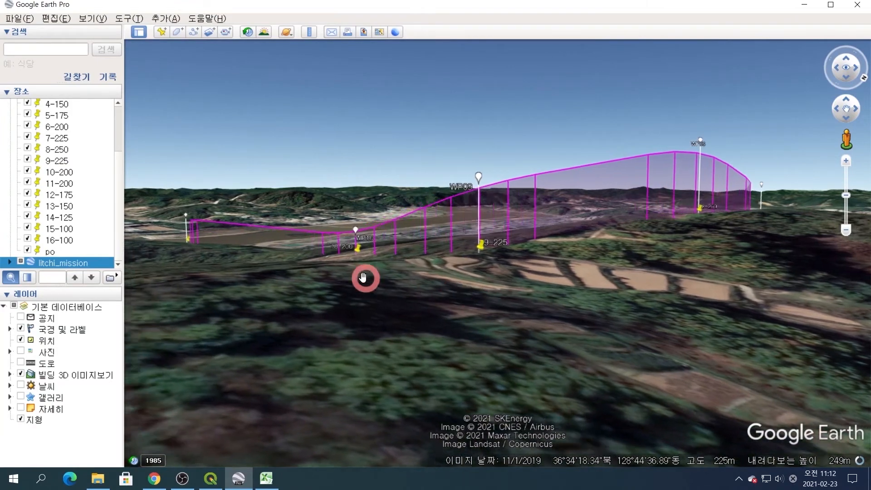
mouse_move(363, 276)
mouse_down()
mouse_move(352, 301)
mouse_move(355, 223)
mouse_move(395, 235)
mouse_move(394, 217)
mouse_move(255, 259)
mouse_move(192, 247)
mouse_move(399, 285)
mouse_move(486, 263)
mouse_up()
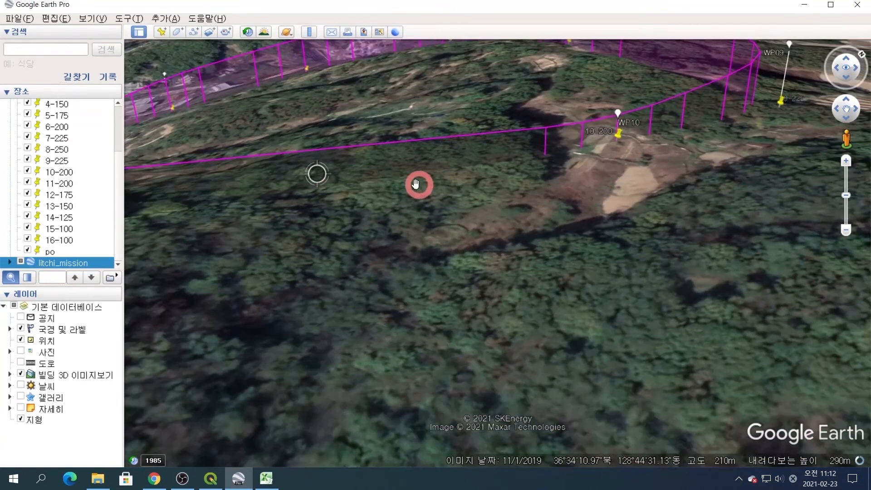
drag(208, 220, 509, 195)
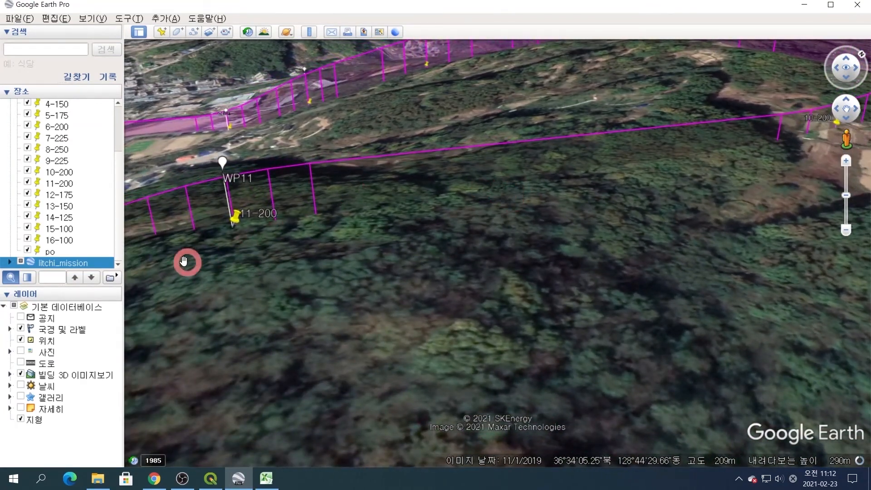
drag(183, 261, 474, 233)
drag(257, 302, 311, 240)
drag(218, 245, 409, 307)
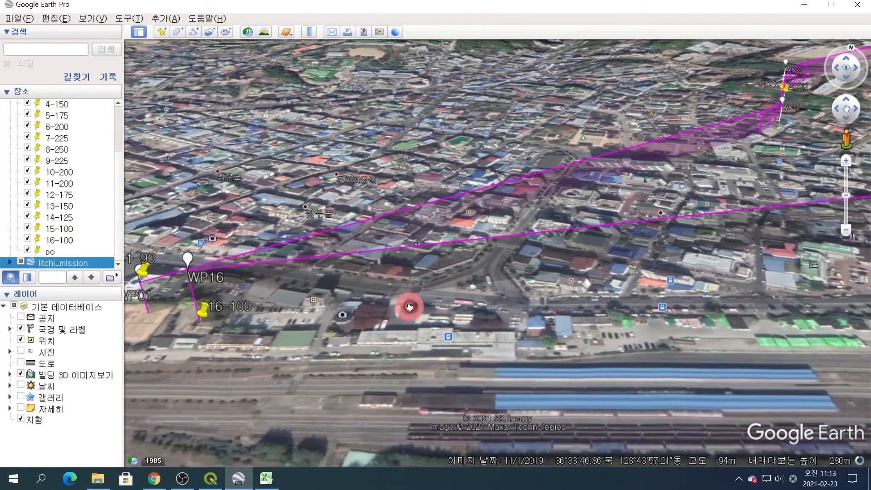
drag(653, 263, 459, 272)
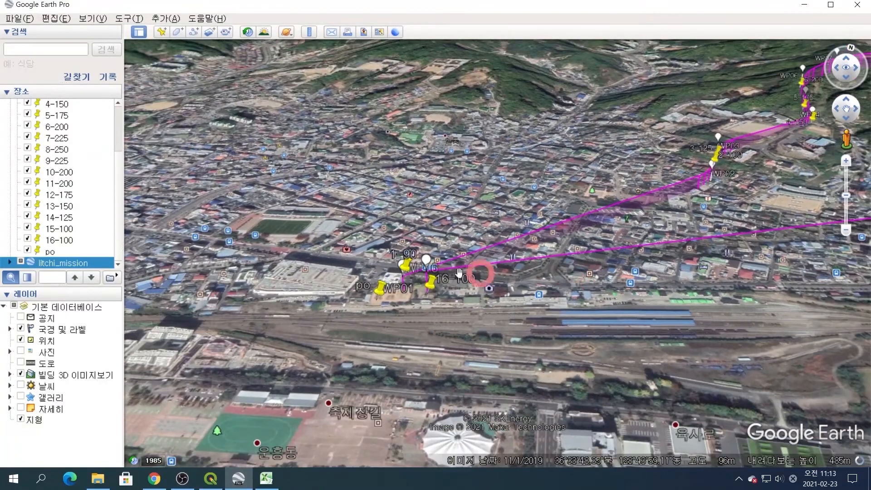
Return to Litchi Mission Hub in Chrome, show the whole mission on the map and close the waypoint 16 settings
click(804, 7)
click(471, 263)
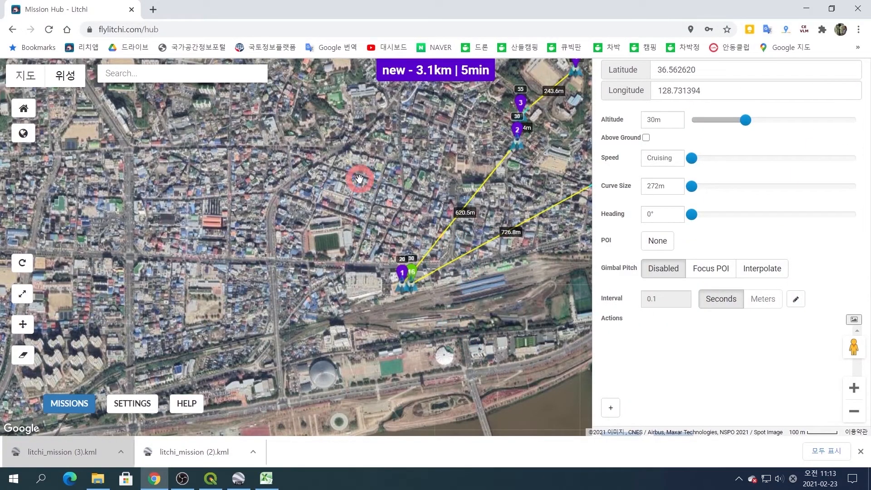
drag(359, 179, 109, 210)
scroll(327, 220, down, 1)
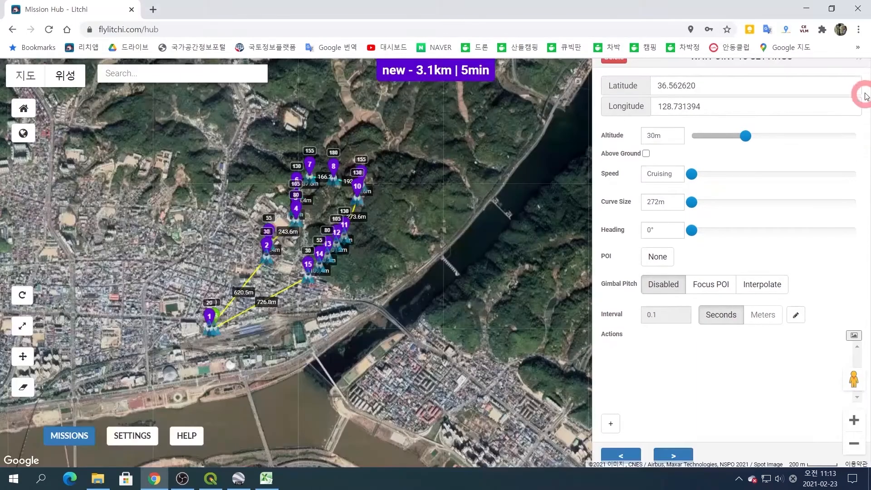
click(861, 64)
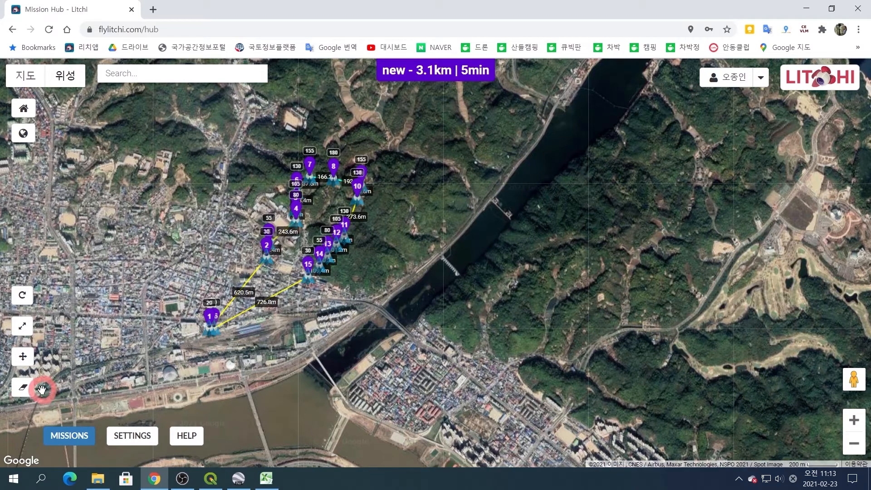
Set the mission's cruising speed to 0.0 km/h and close the mission settings
click(133, 435)
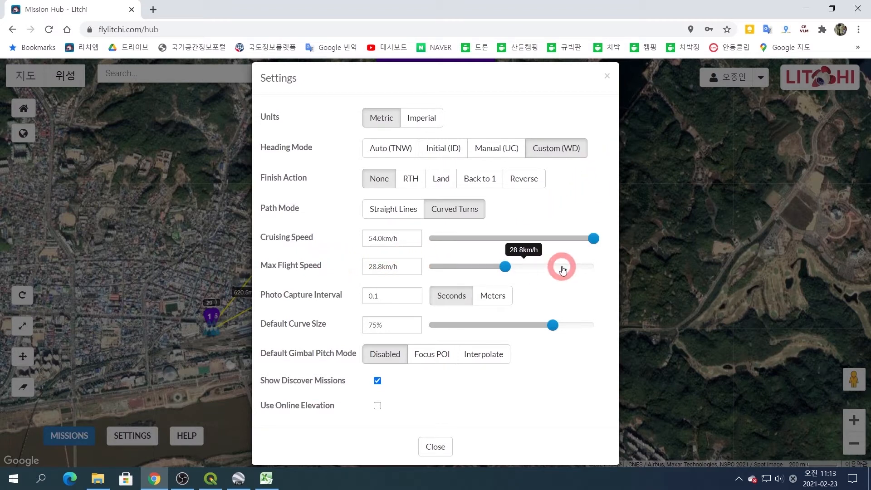
mouse_move(596, 240)
drag(597, 240, 443, 254)
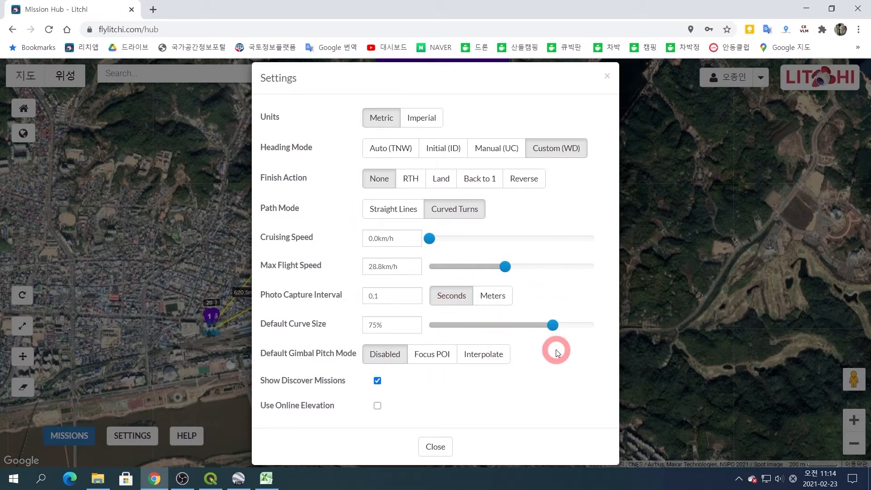
click(440, 448)
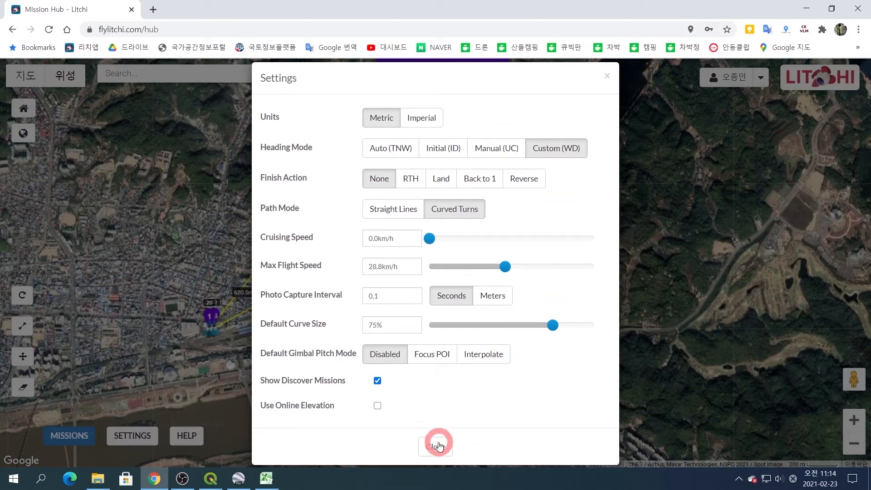
Close the mission settings and save the mission under the name 동부동
click(439, 446)
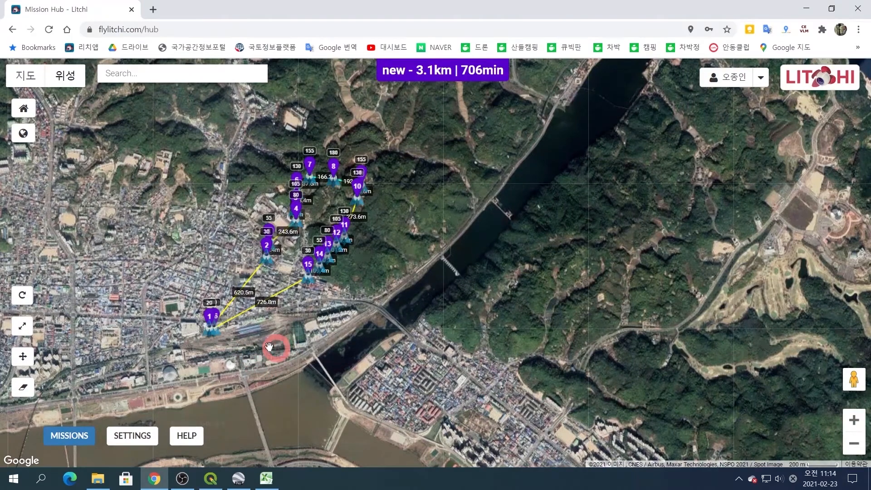
drag(146, 255, 320, 230)
click(78, 433)
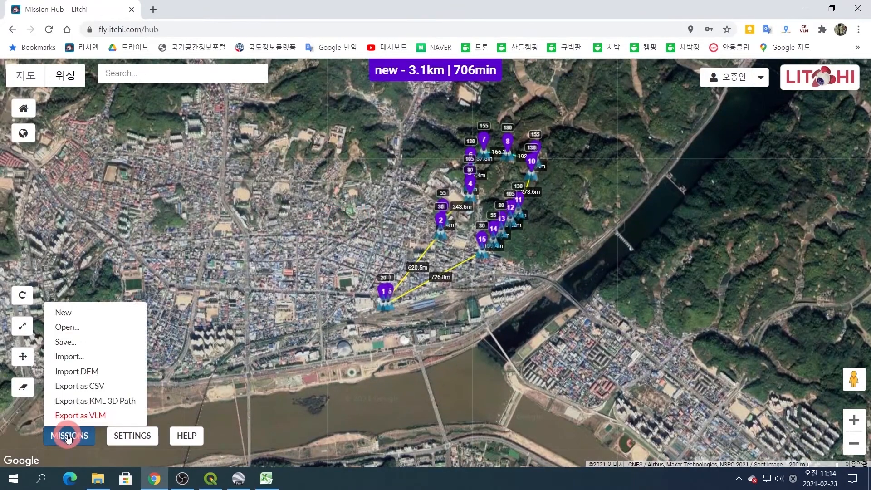
click(68, 343)
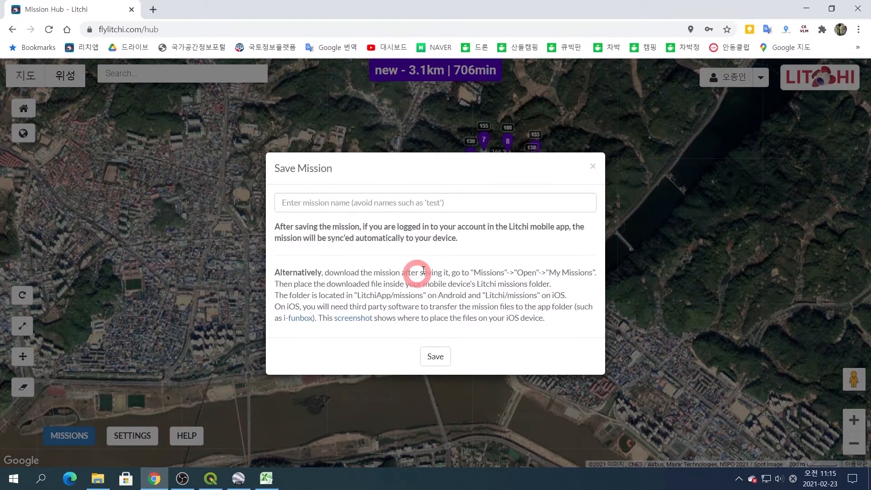
click(449, 202)
text(동부)
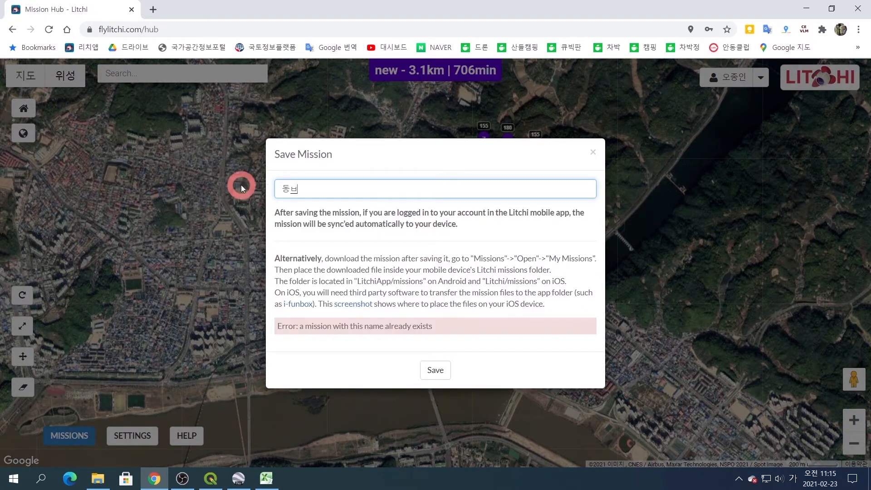
text(동)
click(435, 370)
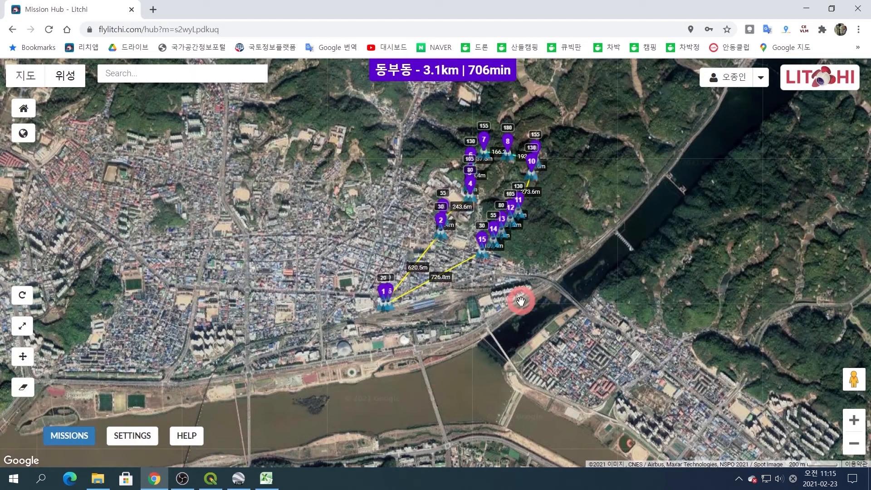
Open the list of saved missions and make the 동부동 mission public by turning off its Private option
click(69, 435)
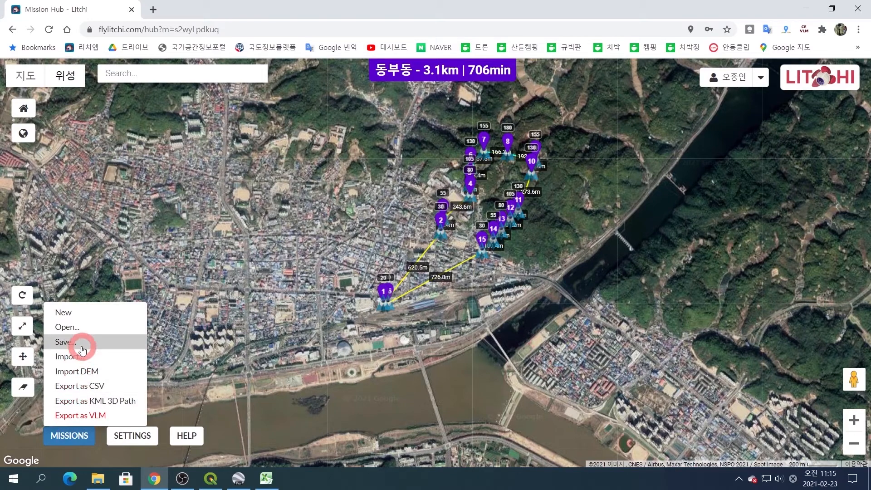
click(73, 327)
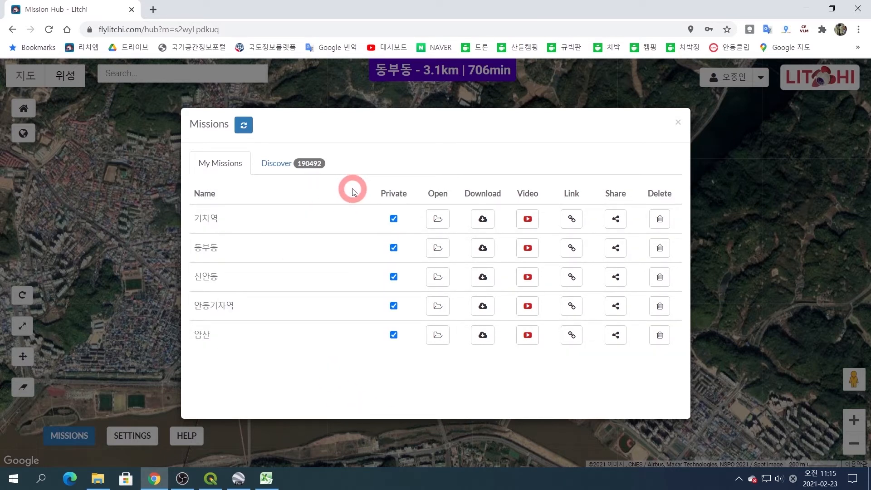
click(393, 249)
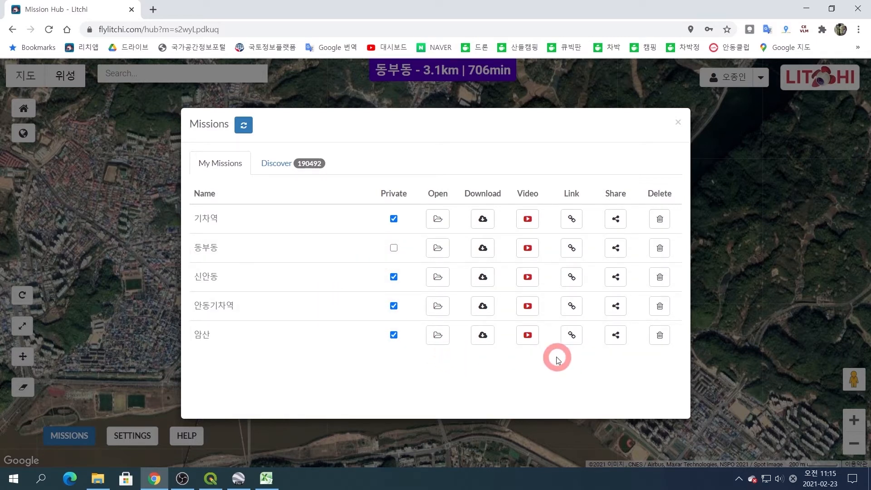
View the YouTube/Vimeo video link field of the 암산 mission and close the mission list
click(528, 335)
click(569, 329)
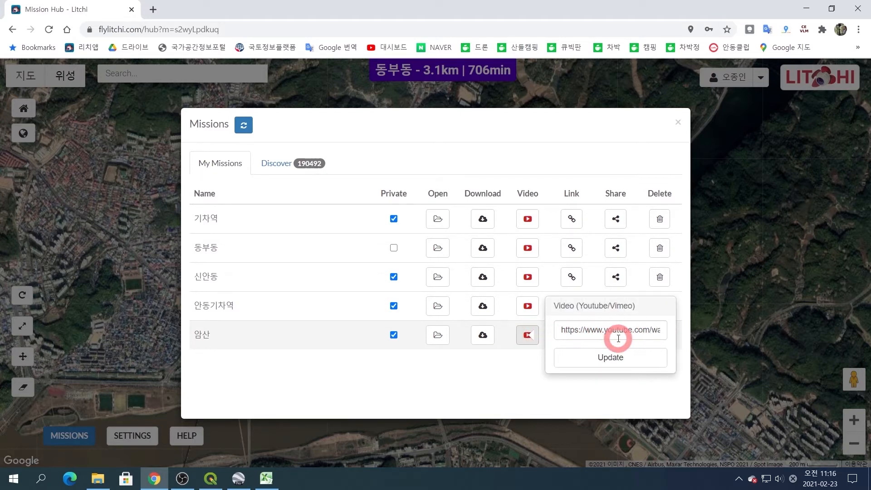
click(529, 337)
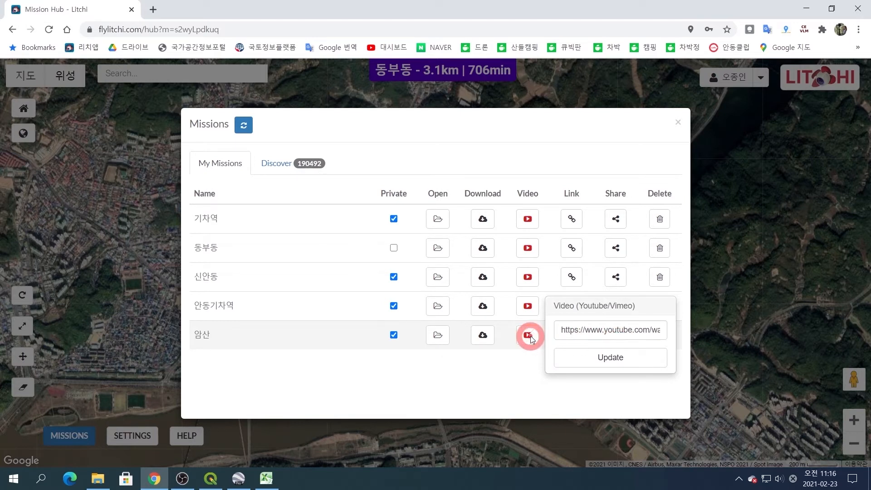
click(530, 336)
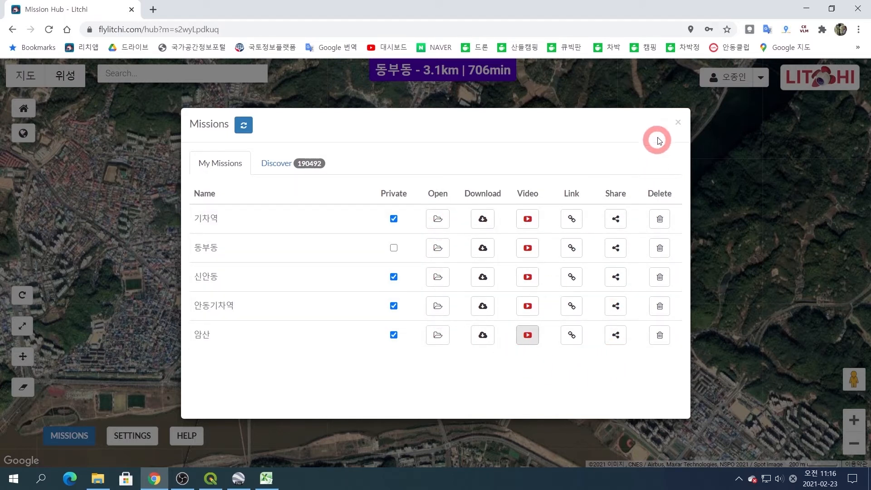
click(678, 122)
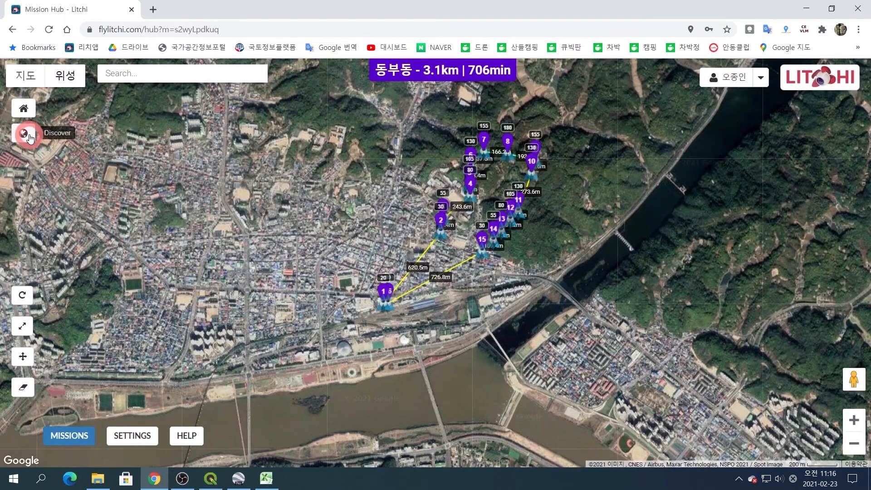
Browse the worldwide Discover missions, narrow down to Crete and open a shared mission on its south coast
click(23, 134)
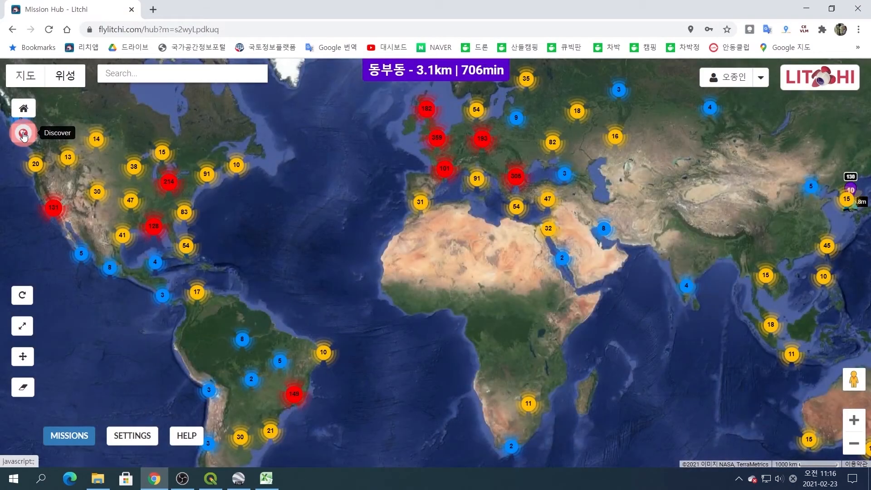
click(467, 283)
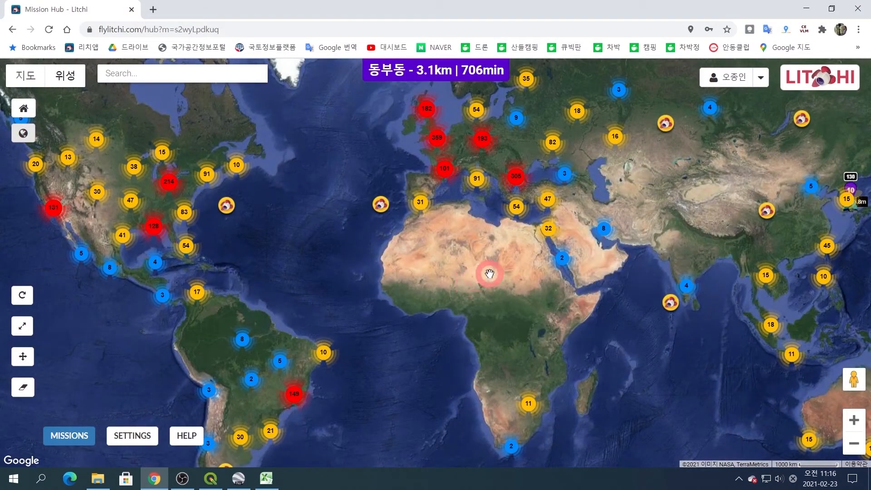
drag(534, 277, 537, 331)
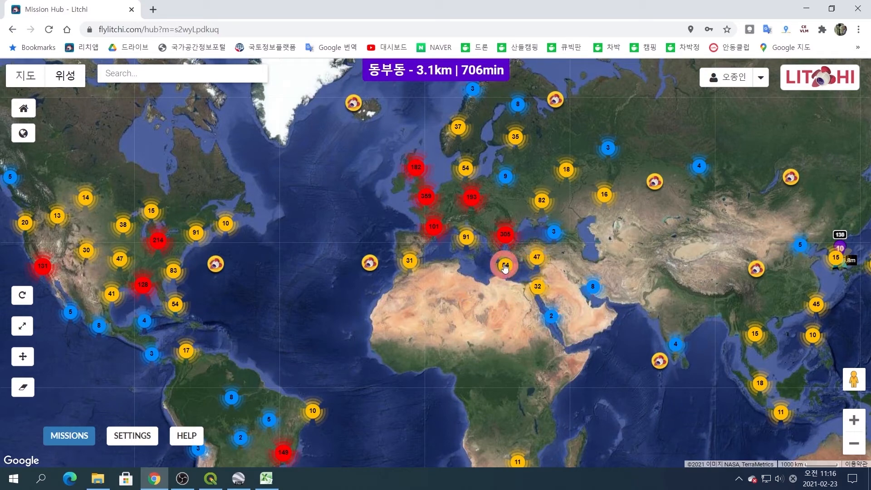
scroll(505, 267, up, 3)
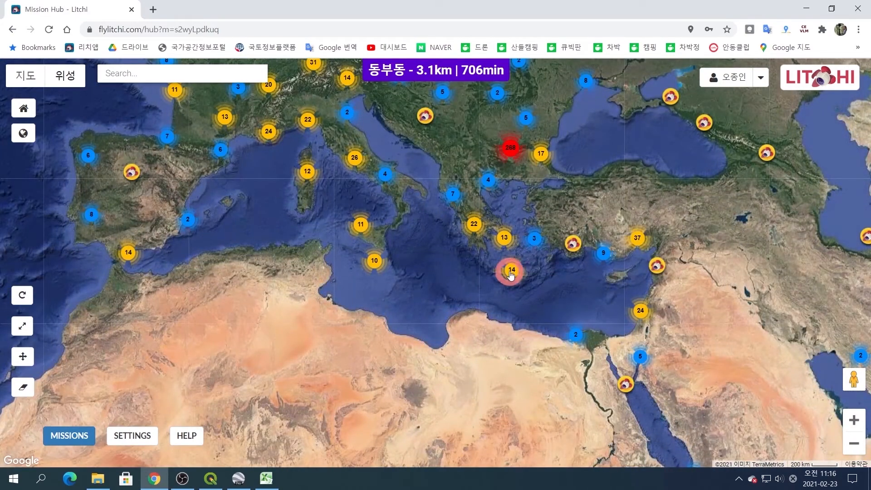
click(511, 271)
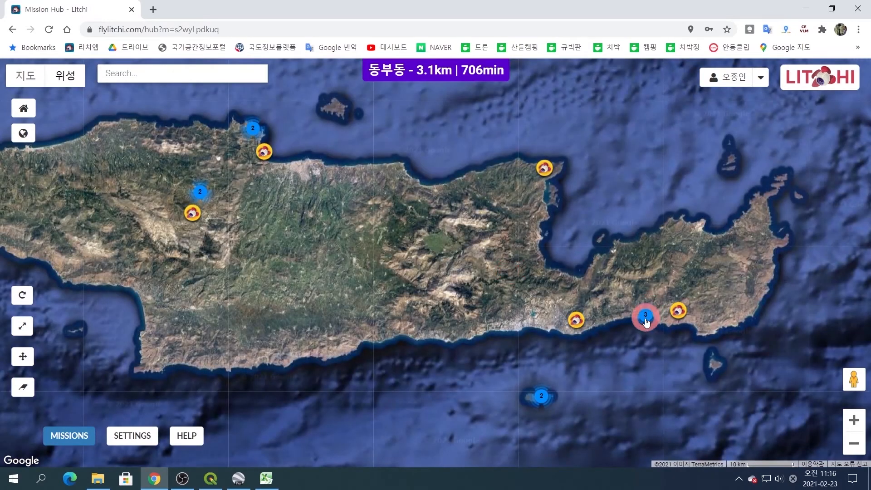
drag(524, 320, 437, 305)
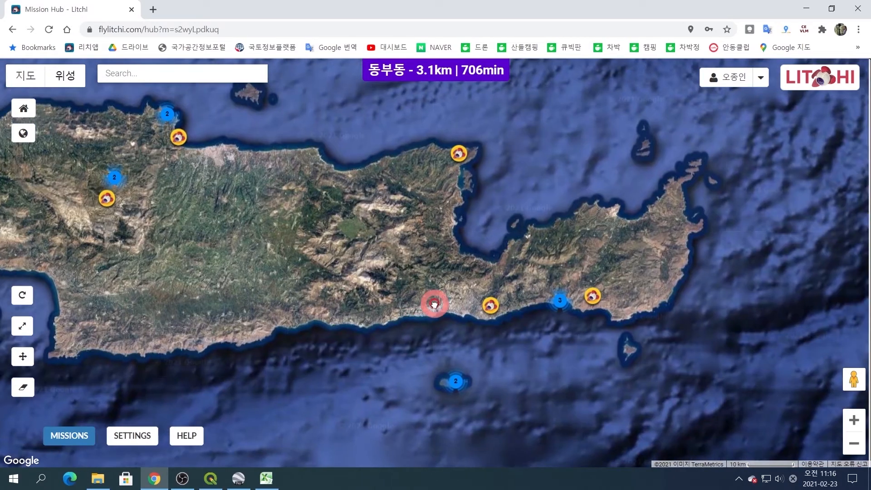
click(492, 306)
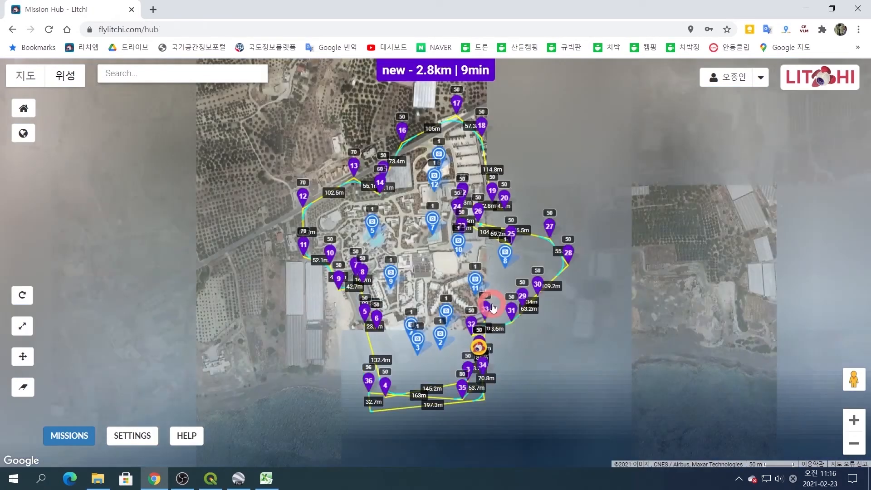
Select POI 3 in the shared mission, try moving waypoint 4 northwest onto the beach and close its settings
scroll(481, 381, up, 1)
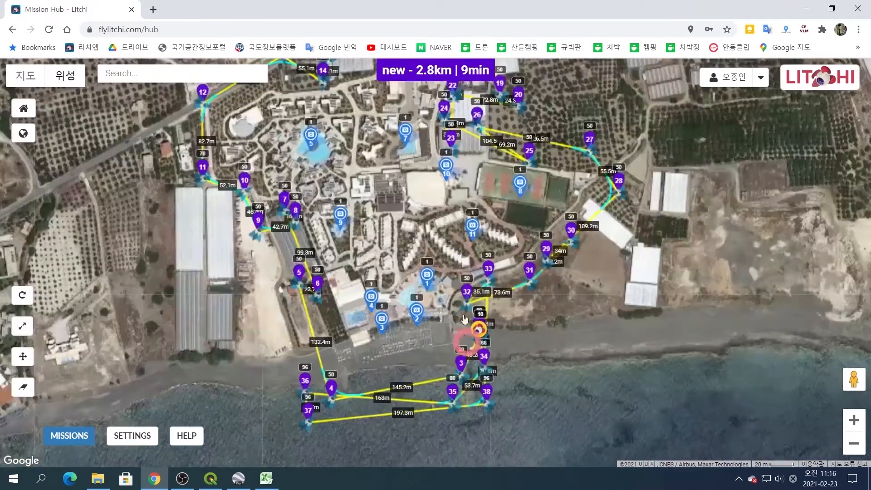
drag(454, 272, 465, 294)
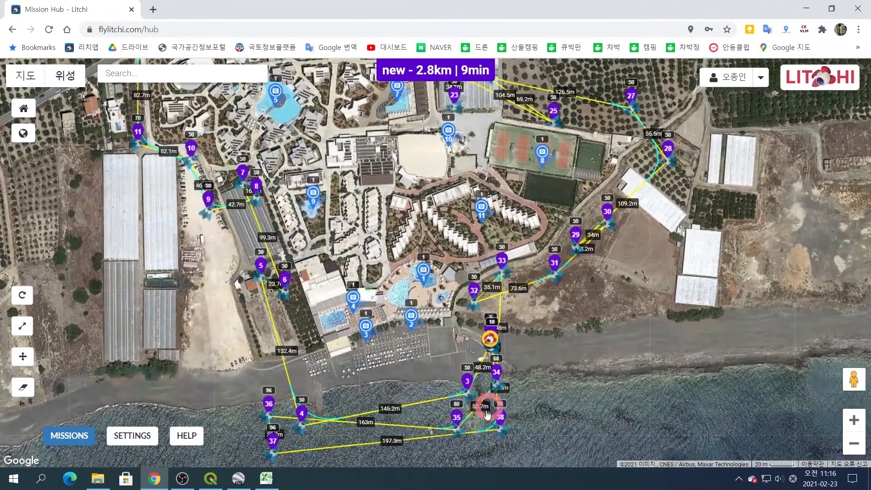
scroll(412, 295, down, 1)
click(390, 302)
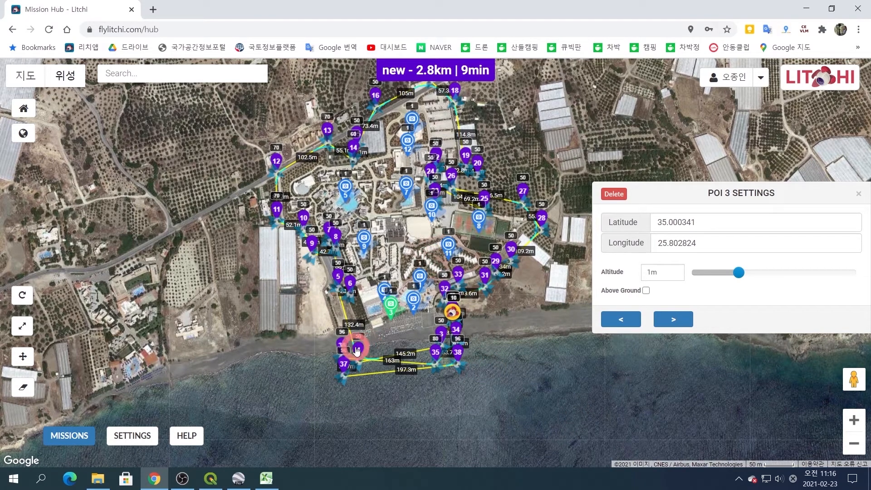
drag(359, 350, 292, 313)
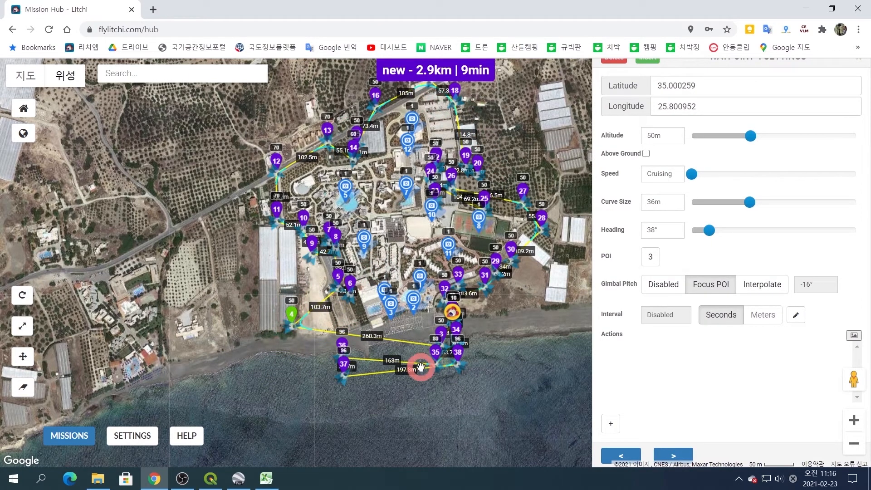
click(857, 65)
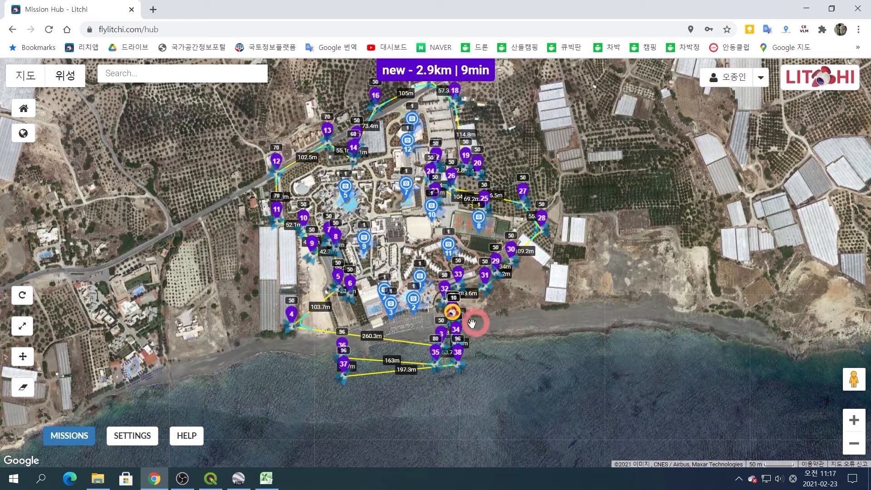
Play the video attached to the Around Ostria mission, view it on YouTube, and close both the YouTube page and the player
mouse_move(455, 313)
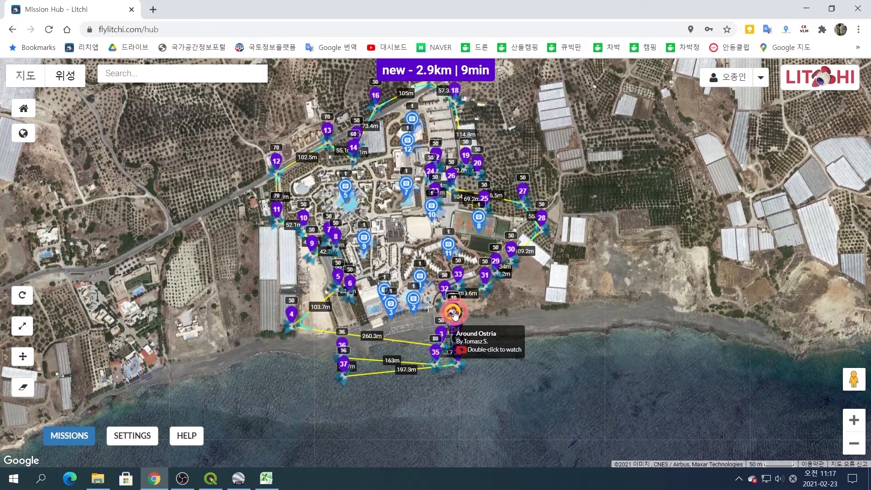
double_click(453, 313)
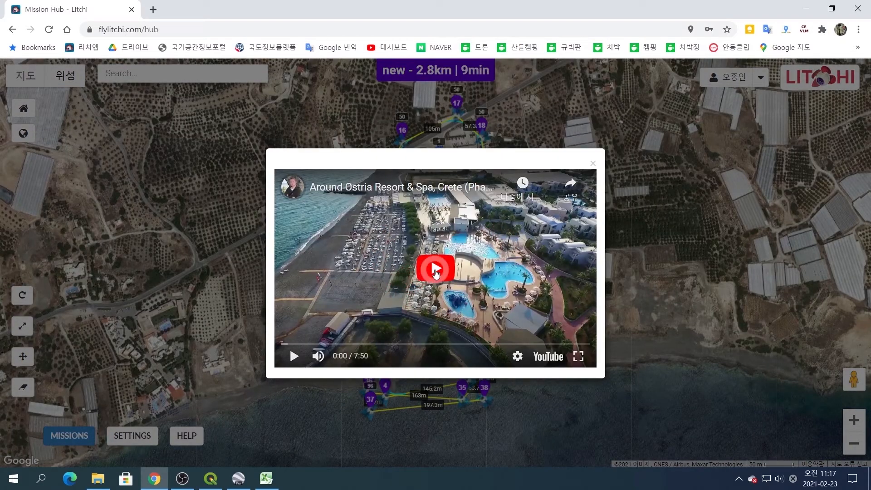
click(435, 272)
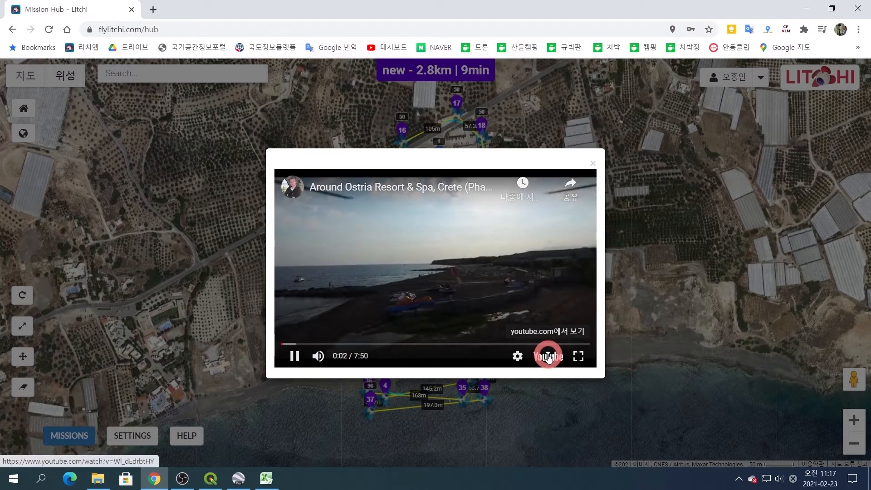
click(548, 357)
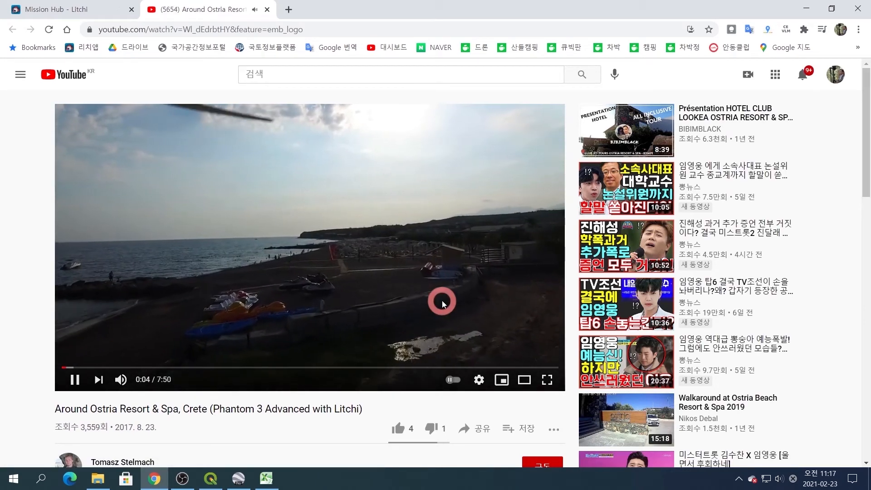
click(267, 9)
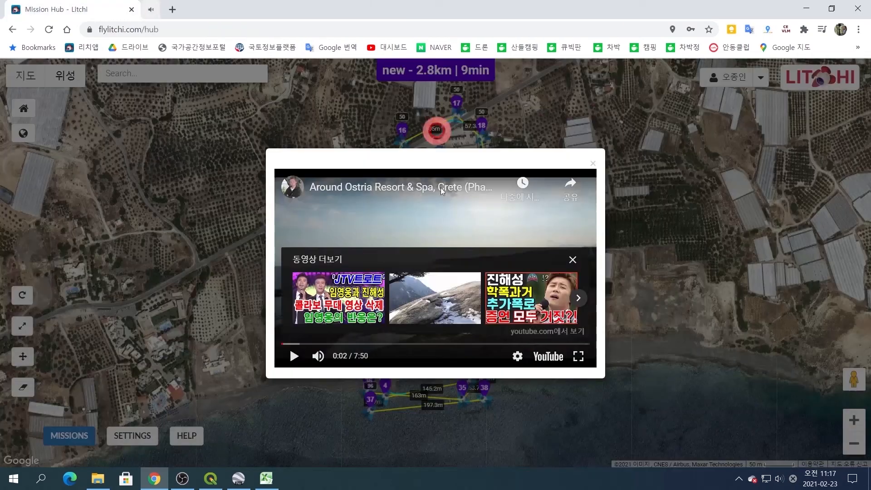
click(593, 164)
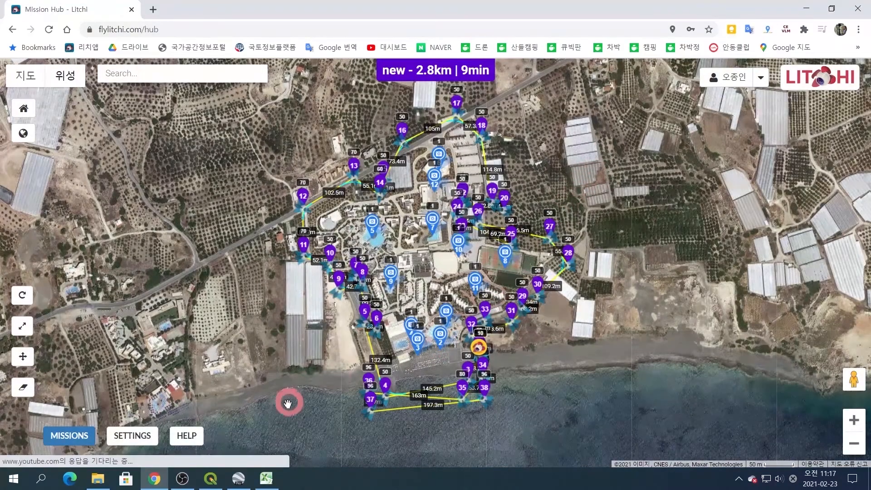
Clear all waypoints and POIs of the shared mission from the map
click(25, 386)
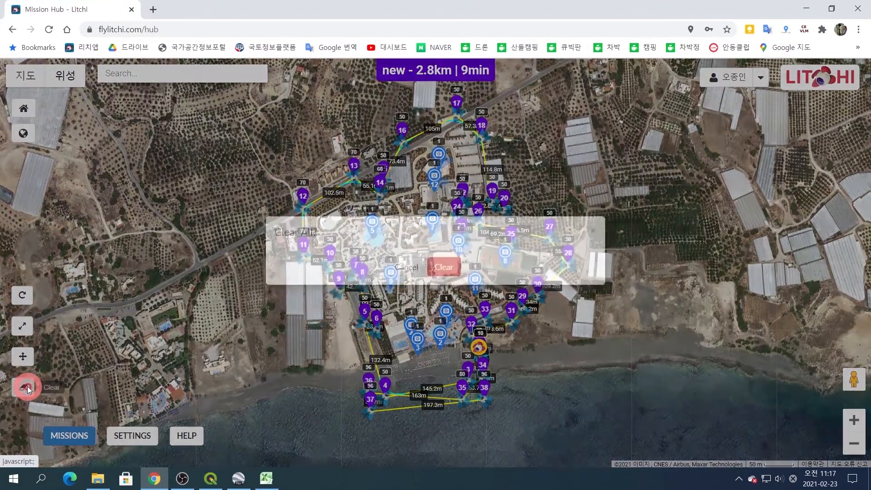
click(446, 280)
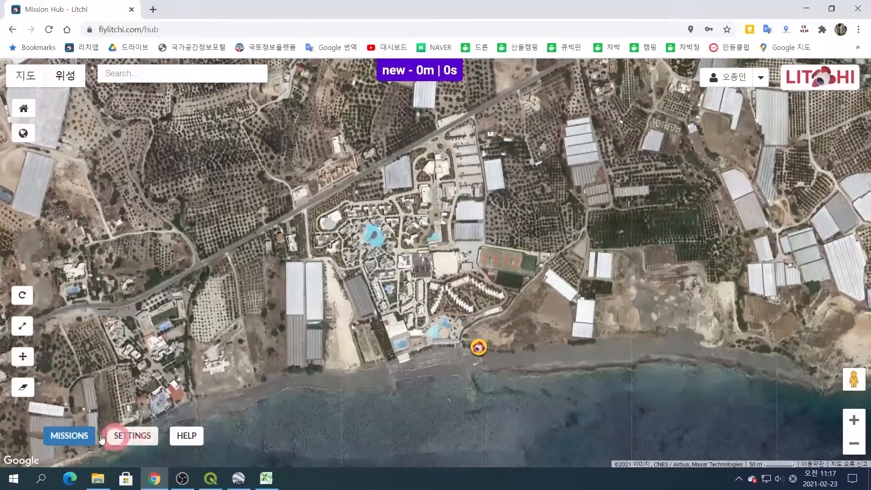
Reopen the list of saved missions and view the video link field of the 안동기차역 mission
mouse_move(66, 442)
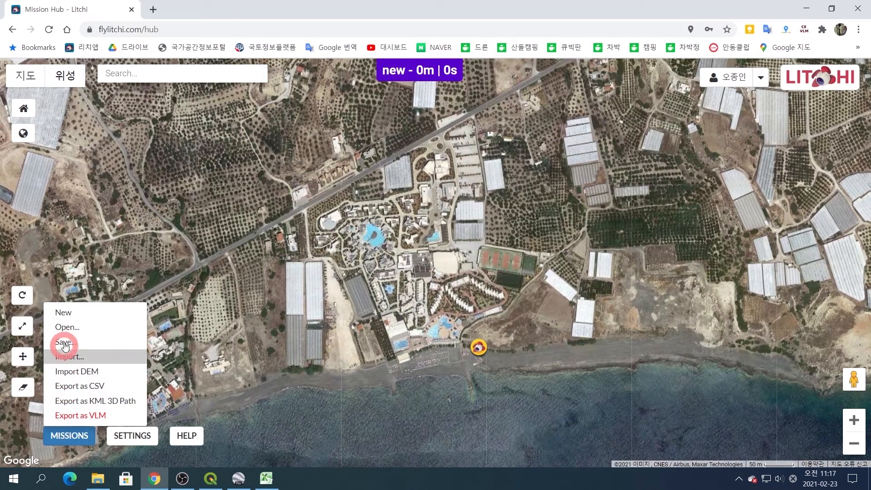
click(64, 327)
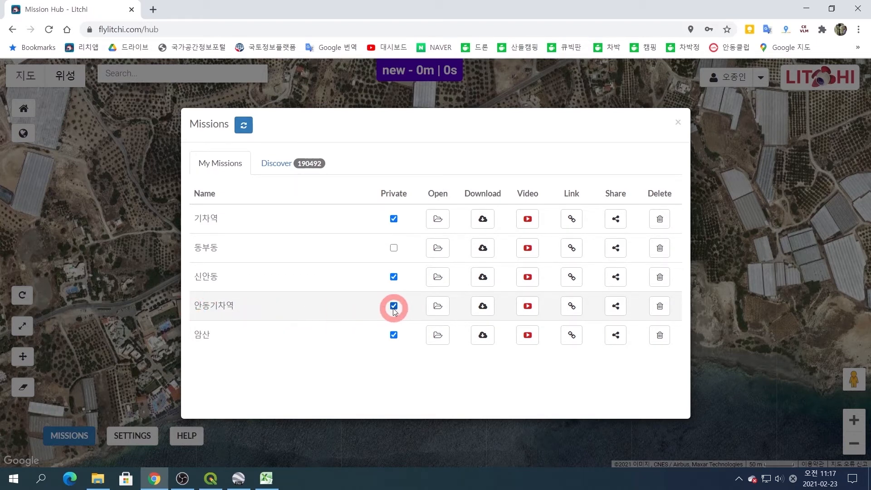
click(529, 308)
click(571, 307)
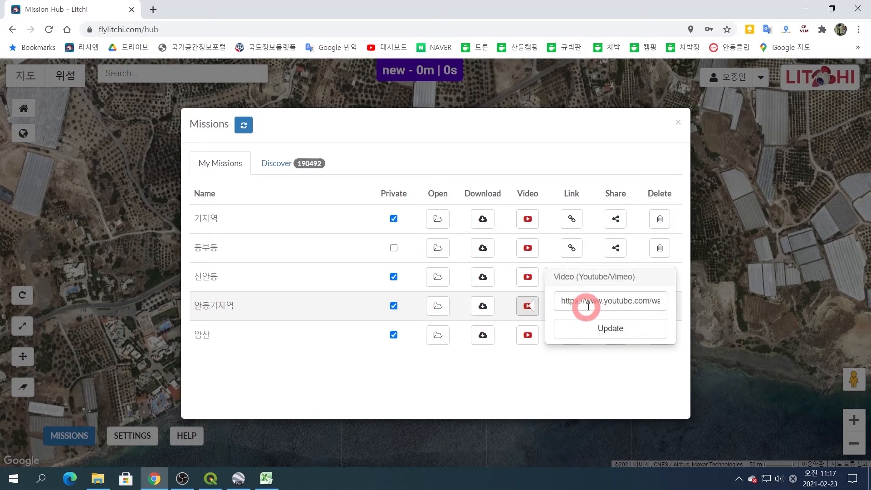
Review the 안동기차역 mission's full video link along with its mission link and sharing options, and close the missions list
drag(562, 301, 712, 311)
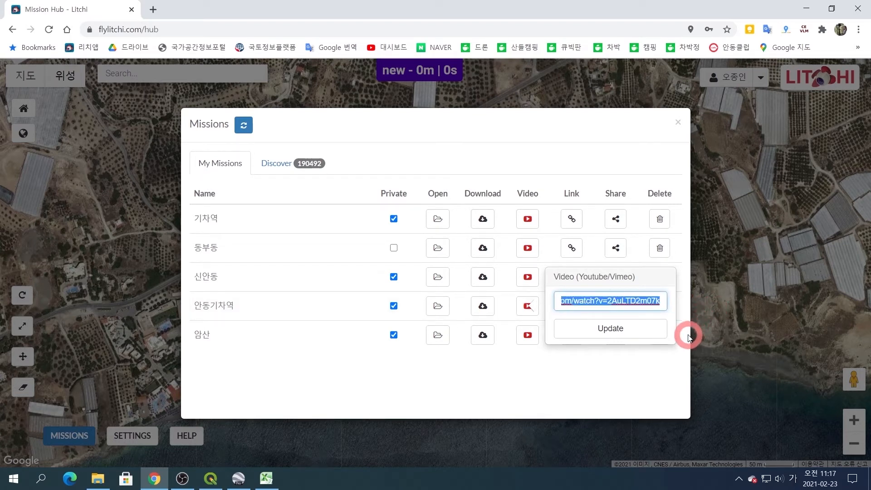
click(614, 327)
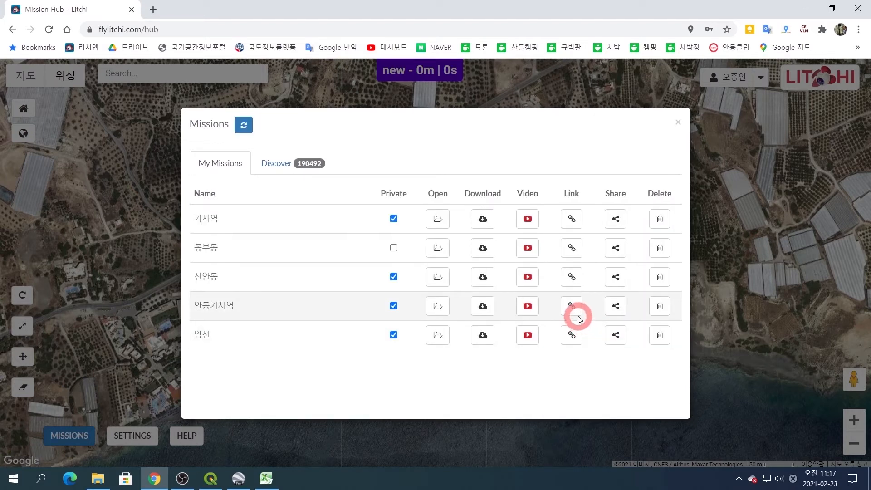
click(572, 307)
click(617, 316)
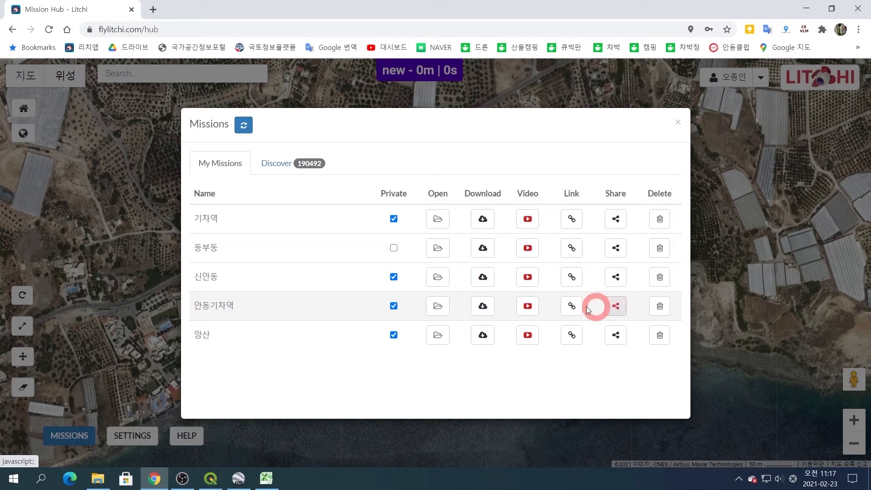
click(572, 307)
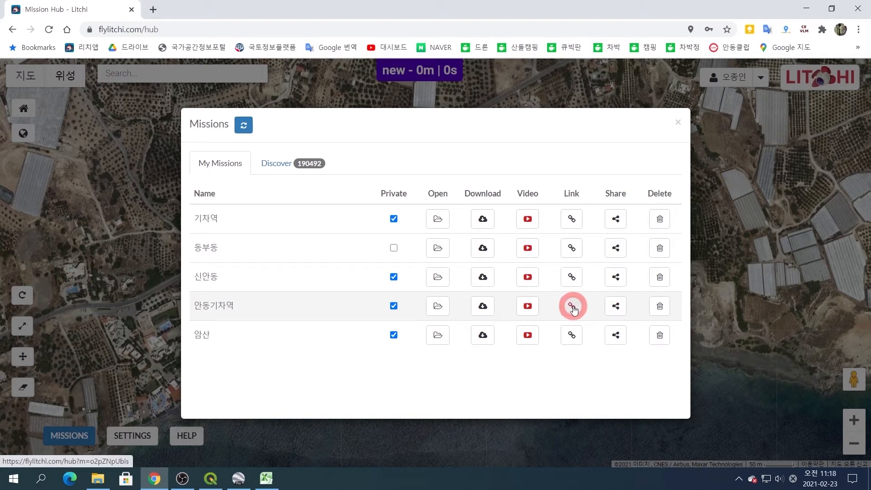
click(677, 122)
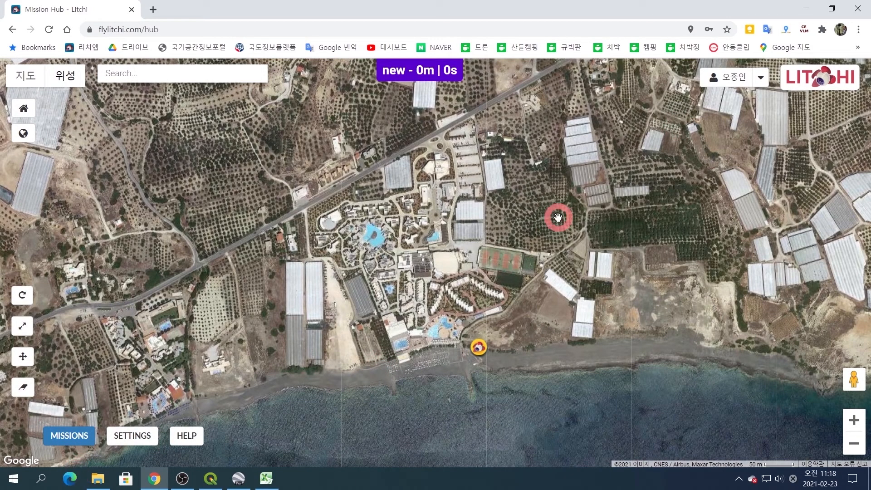
Show the shared missions worldwide on the map and expand the cluster over South Korea
scroll(557, 218, down, 4)
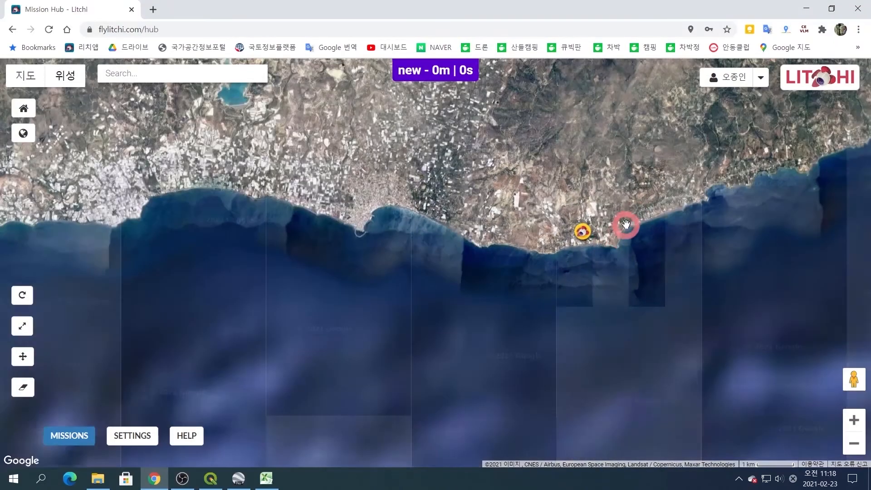
scroll(635, 199, down, 2)
drag(566, 146, 490, 294)
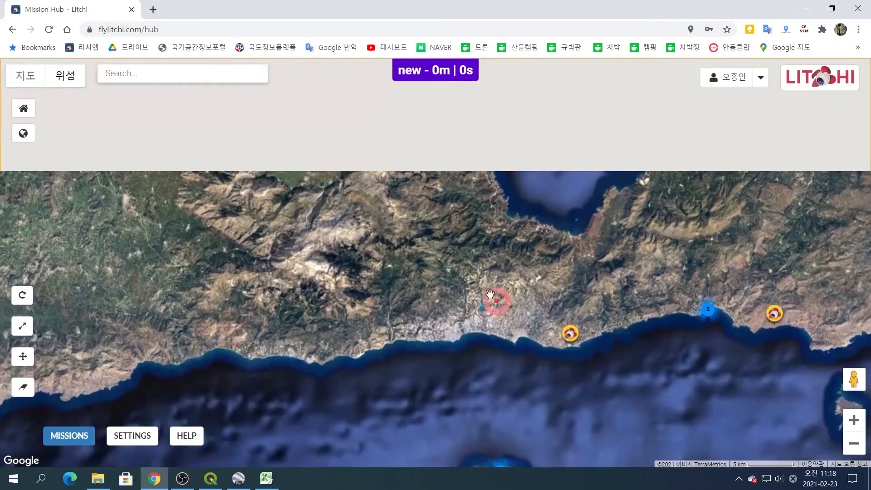
click(24, 146)
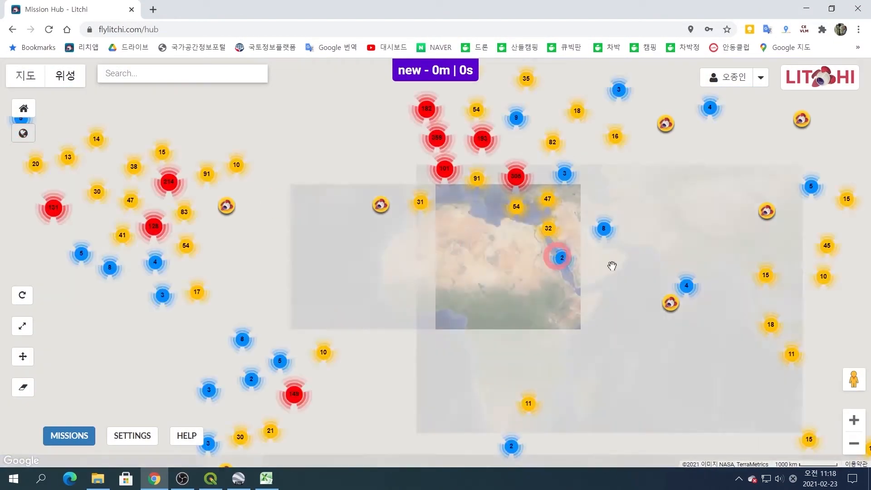
drag(529, 252, 349, 278)
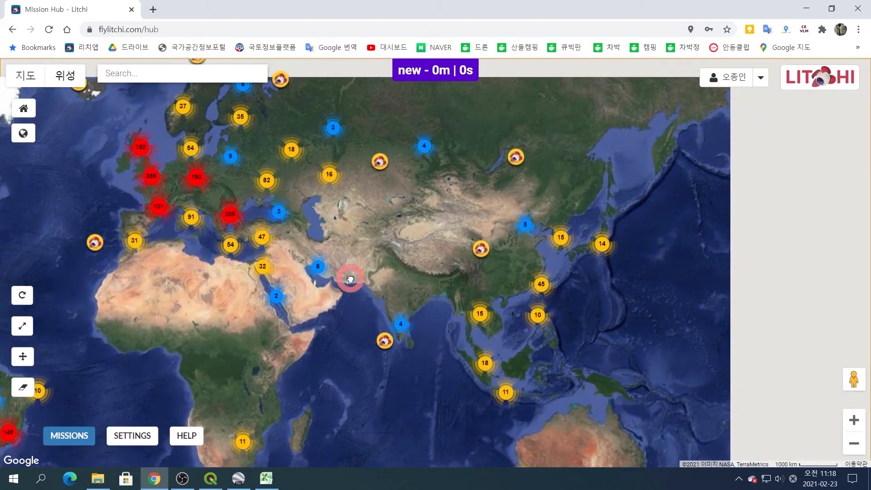
click(612, 249)
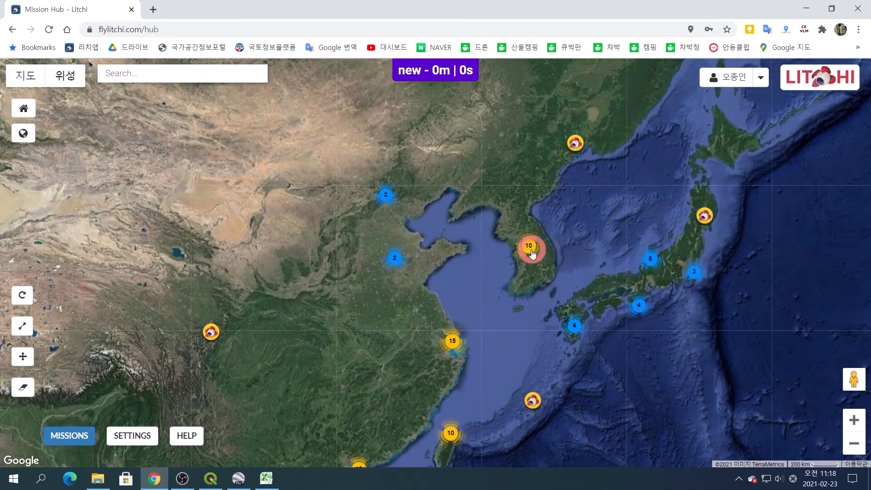
click(530, 248)
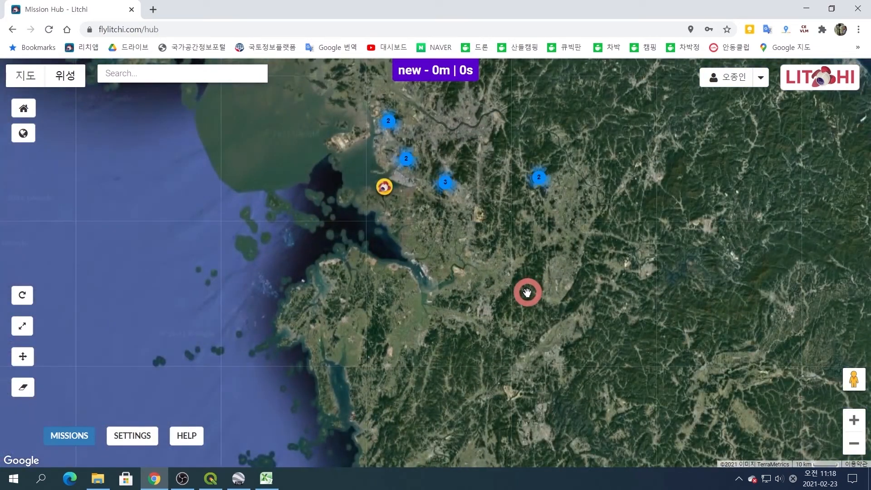
Find the single shared mission on the west coast, southwest of Seoul beside the tidal flats, and open it
drag(422, 208, 516, 254)
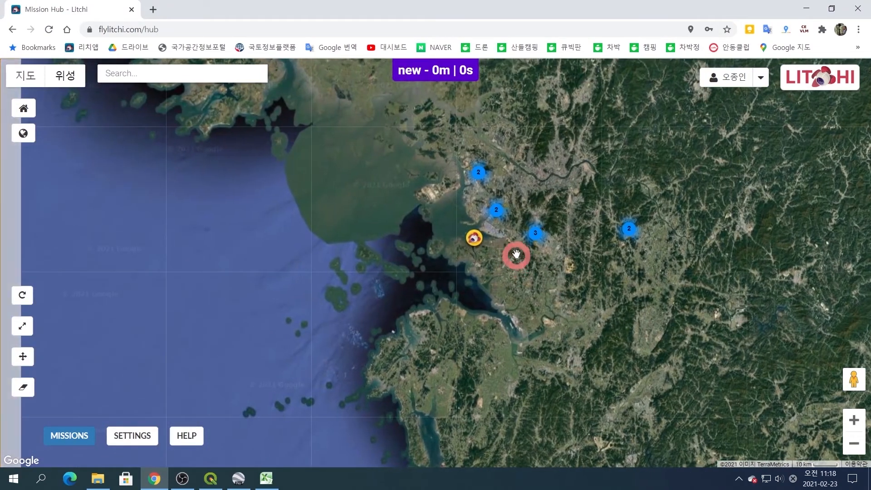
scroll(519, 247, up, 1)
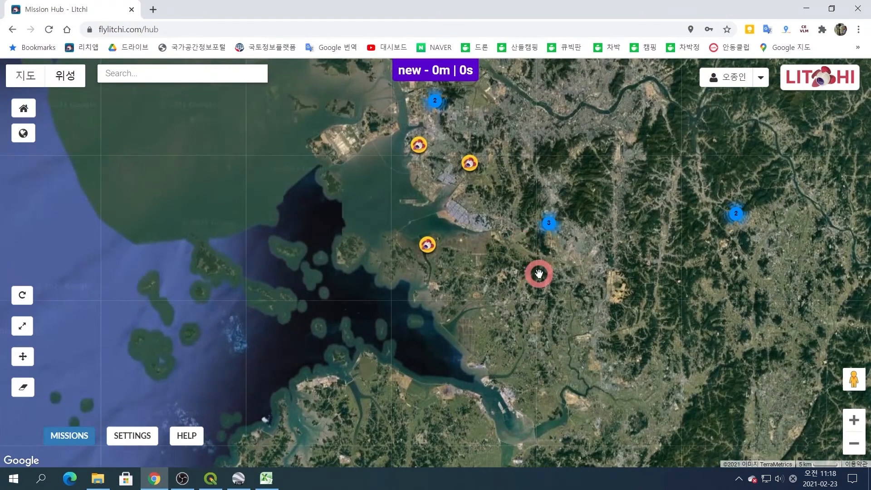
scroll(538, 274, down, 2)
drag(577, 330, 514, 239)
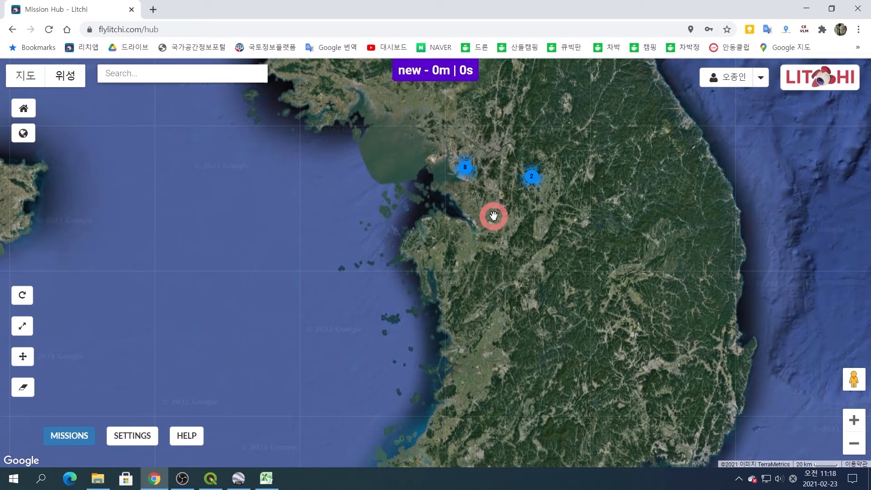
drag(494, 216, 499, 354)
scroll(509, 321, up, 1)
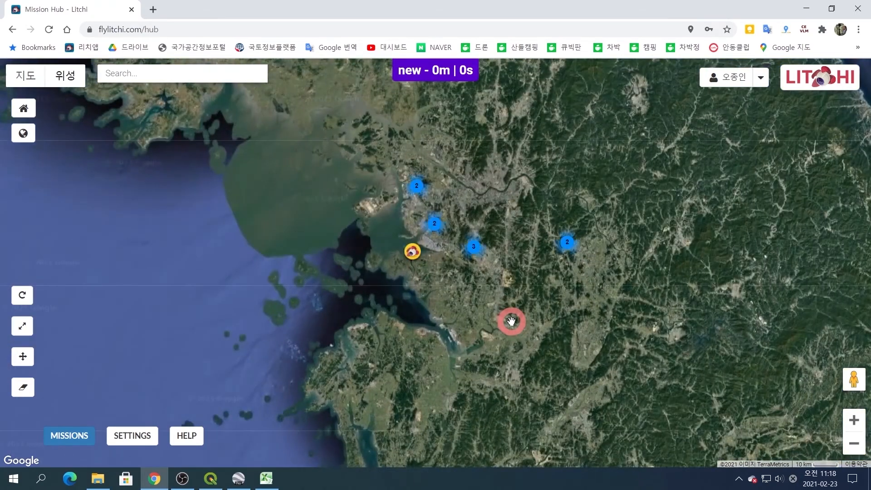
scroll(461, 289, up, 1)
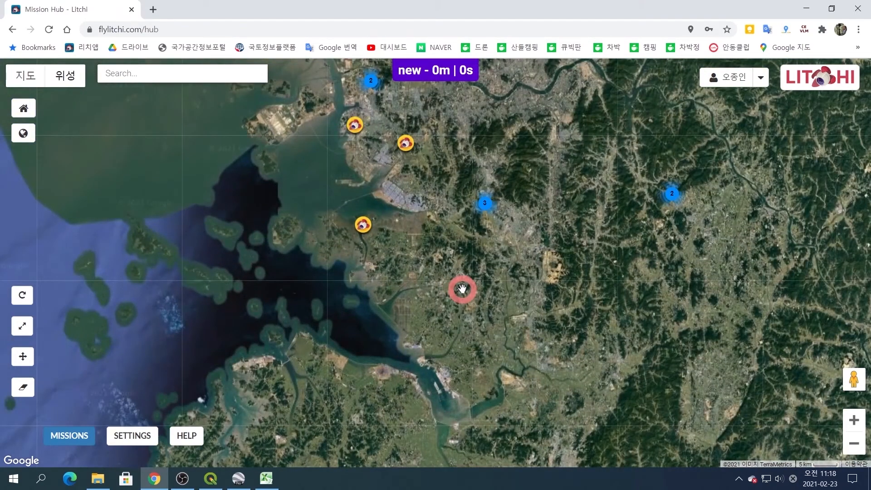
drag(516, 278, 503, 323)
scroll(490, 299, up, 1)
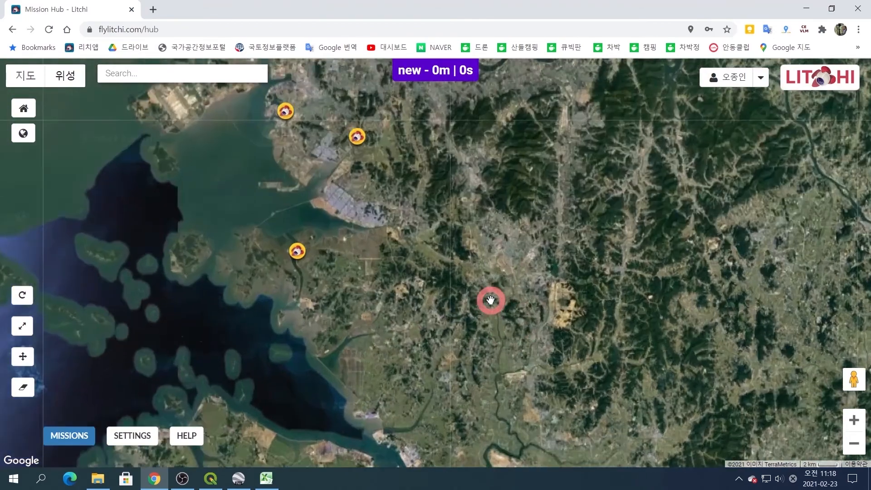
drag(375, 299, 592, 323)
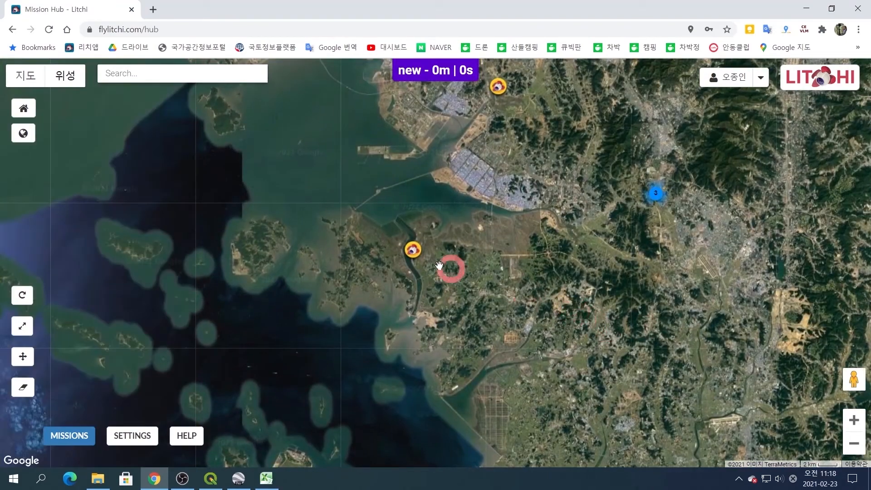
click(411, 251)
double_click(412, 250)
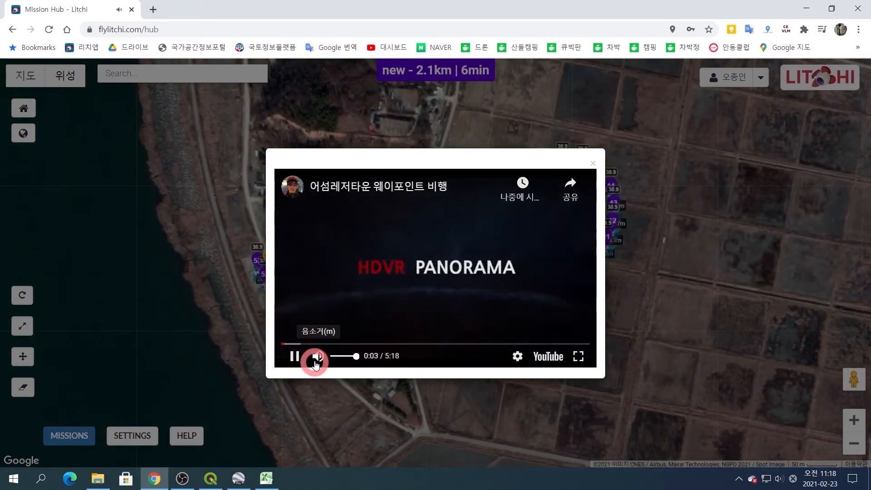
Mute the attached 어섬레저타운 웨이포인트 비행 video, view it on YouTube, and close both the YouTube page and the player
mouse_move(318, 356)
drag(355, 356, 295, 356)
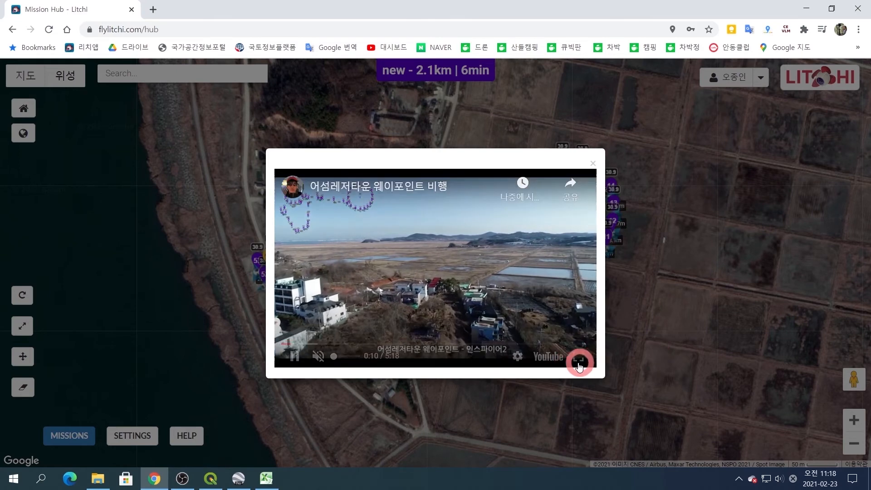
click(548, 356)
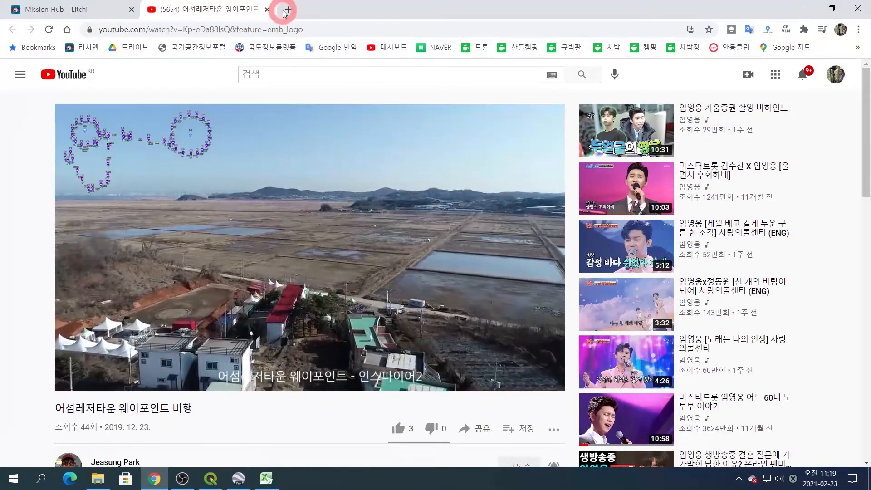
click(268, 10)
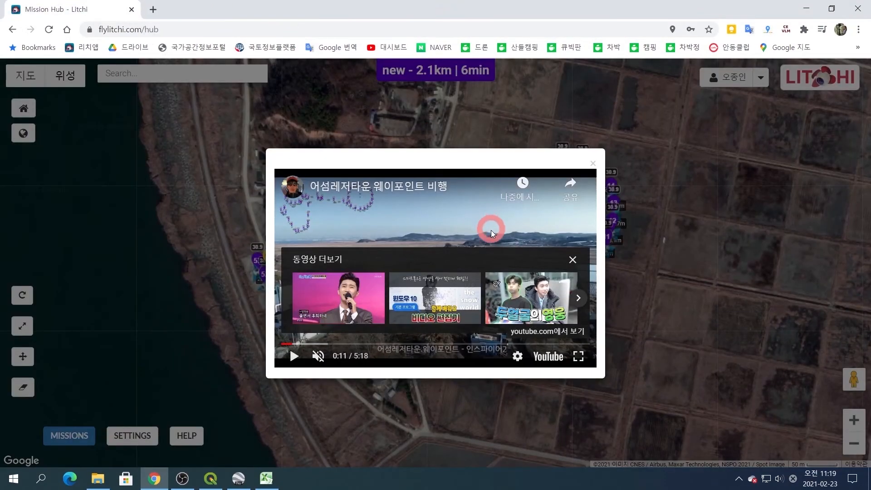
click(593, 162)
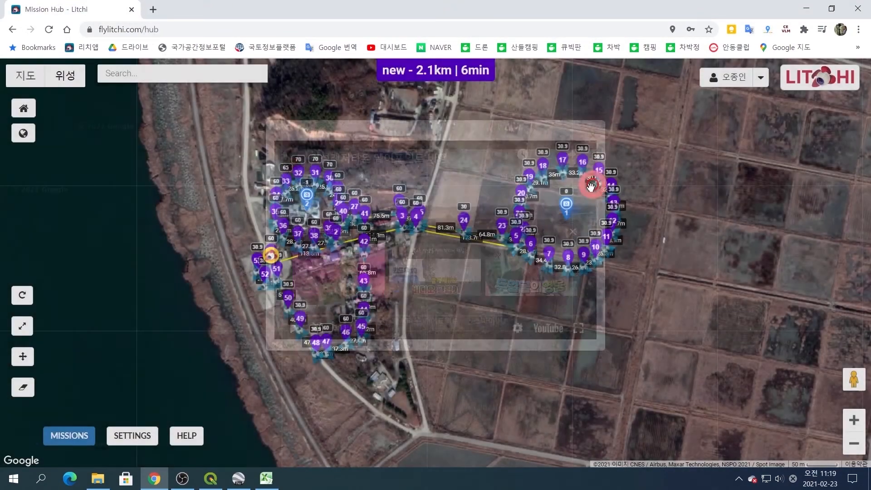
Examine the waypoint route around the two POIs of the shared mission, and clear the whole mission from the map
scroll(513, 250, up, 1)
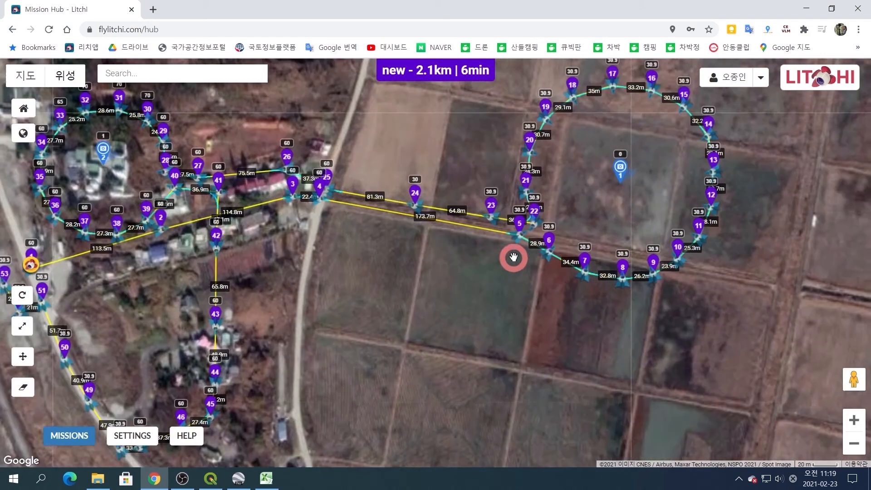
drag(292, 235, 406, 214)
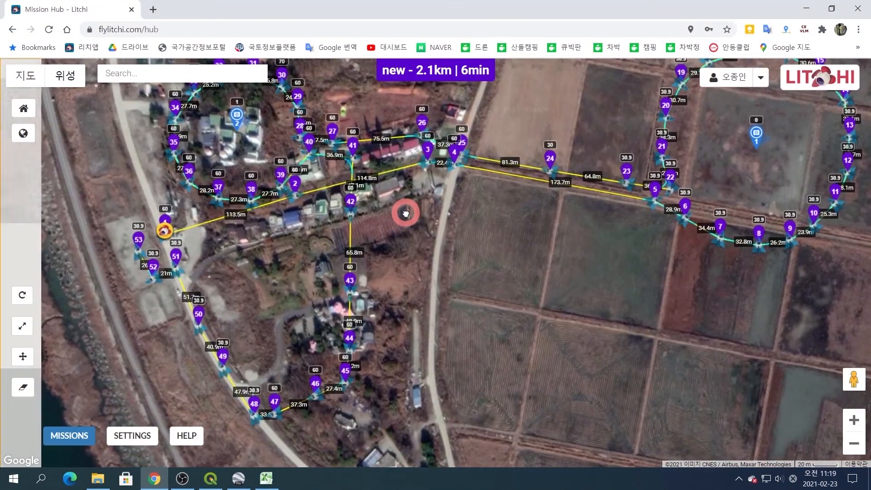
scroll(608, 231, down, 2)
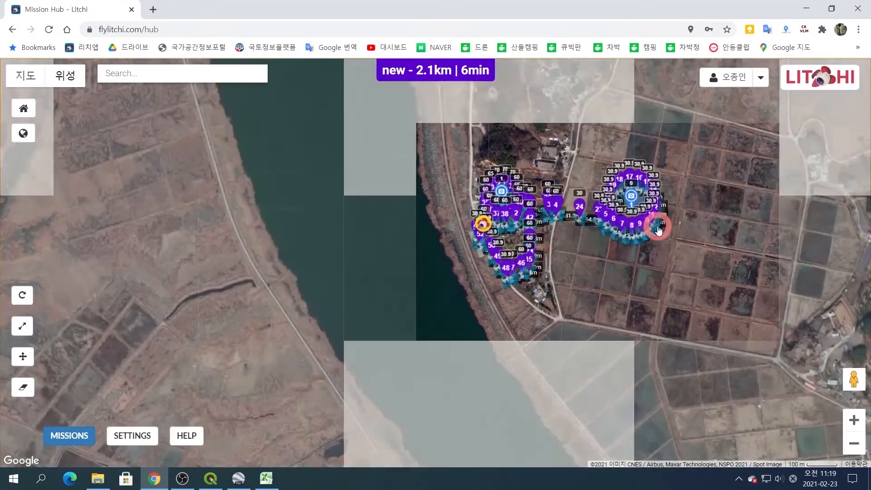
scroll(644, 204, up, 1)
scroll(643, 199, up, 2)
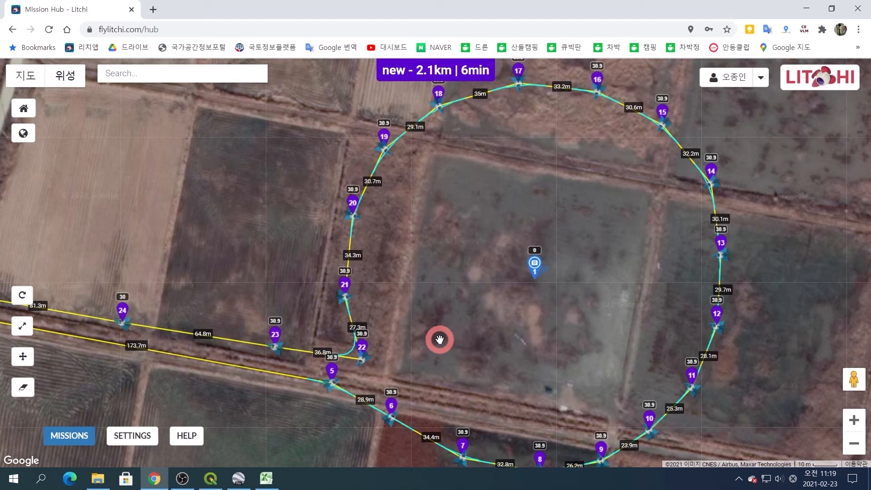
drag(571, 288, 585, 269)
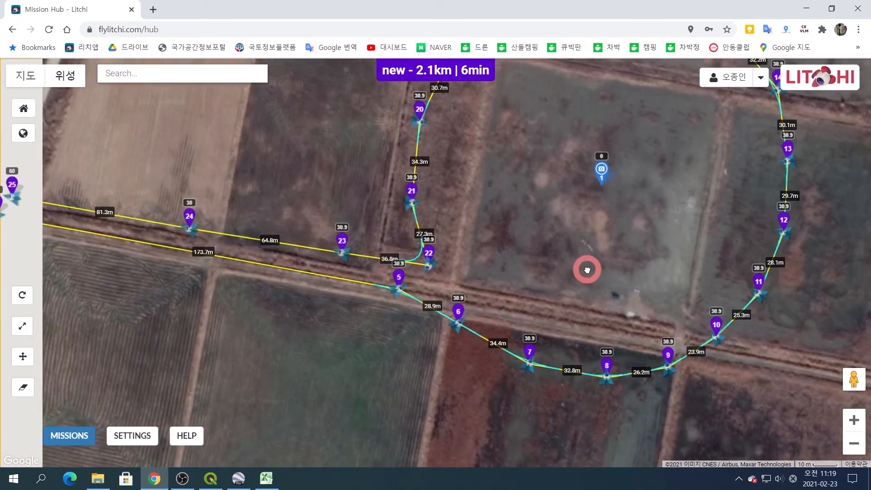
click(22, 387)
click(444, 278)
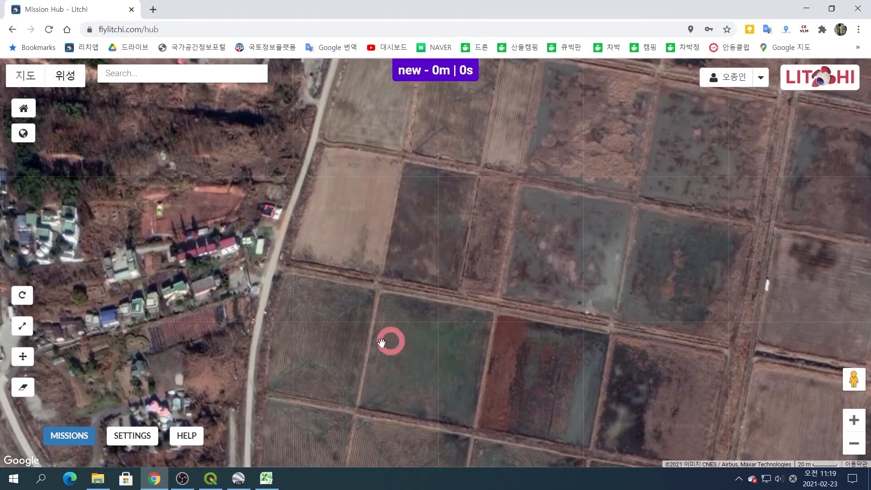
Place six waypoints in an open clockwise loop around the farmland fields, forming a route about 746 m long
click(63, 439)
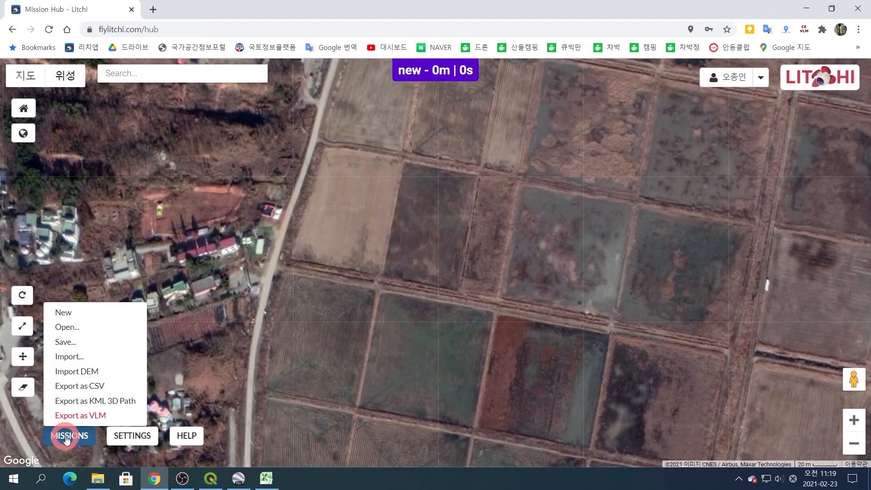
click(473, 304)
click(380, 245)
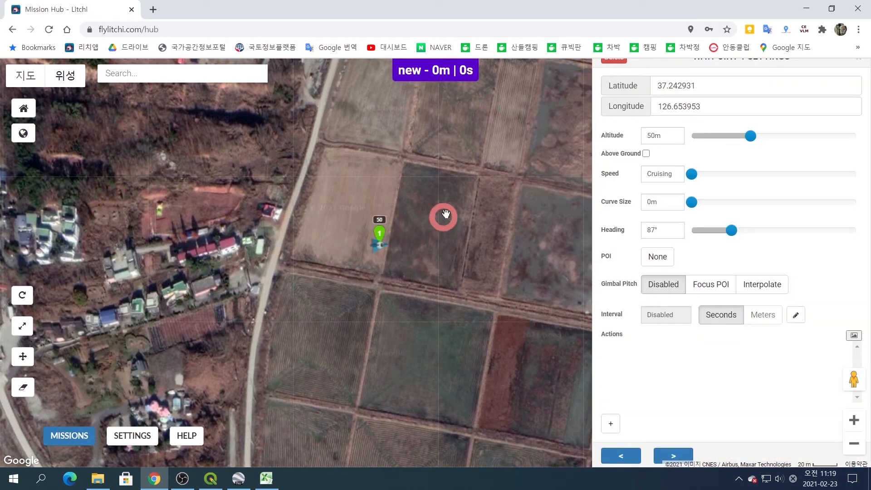
click(486, 113)
drag(508, 181, 456, 194)
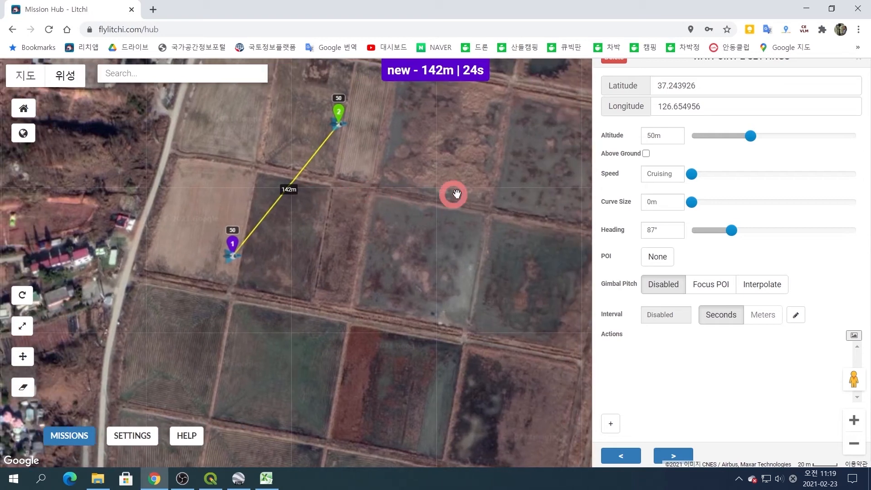
click(512, 205)
click(428, 412)
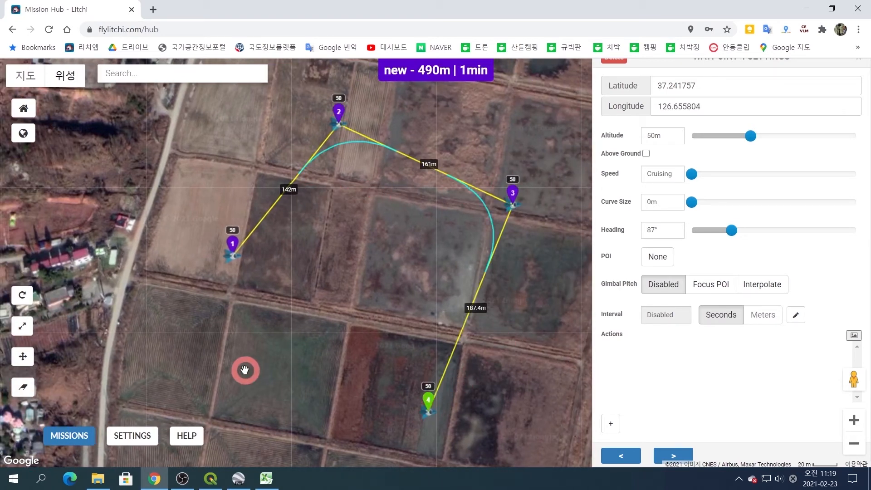
click(234, 371)
click(128, 374)
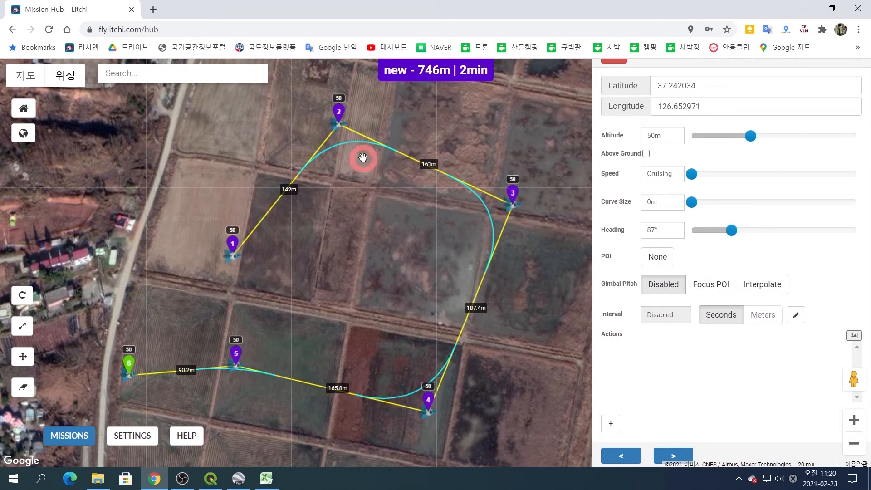
Set the curve size to 71 m for waypoint 2, 83 m for waypoint 3 and 93 m for waypoint 4
click(338, 113)
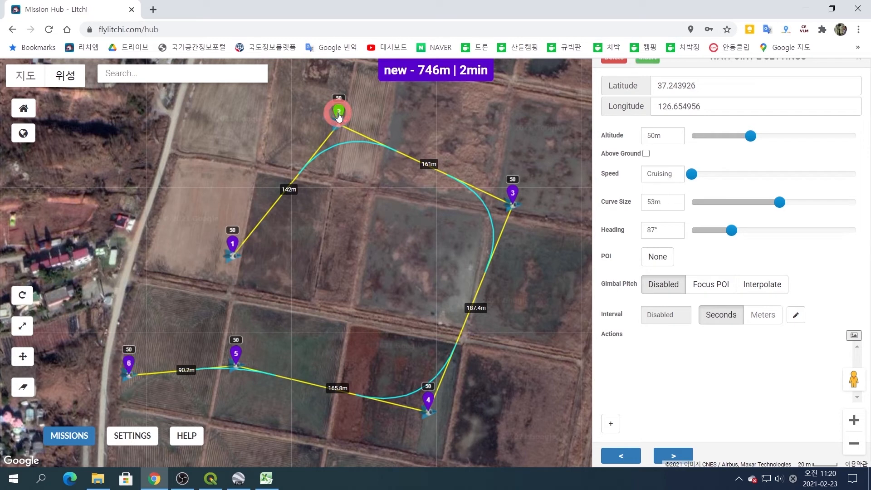
mouse_move(780, 204)
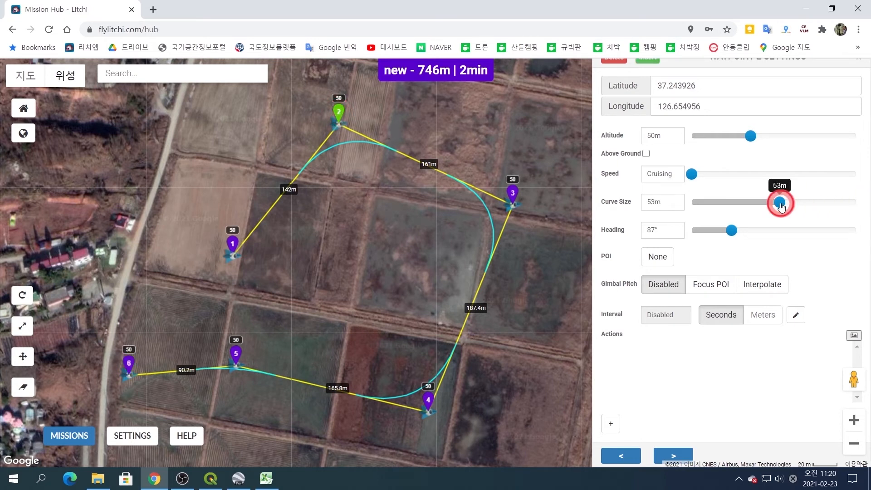
drag(780, 204, 809, 224)
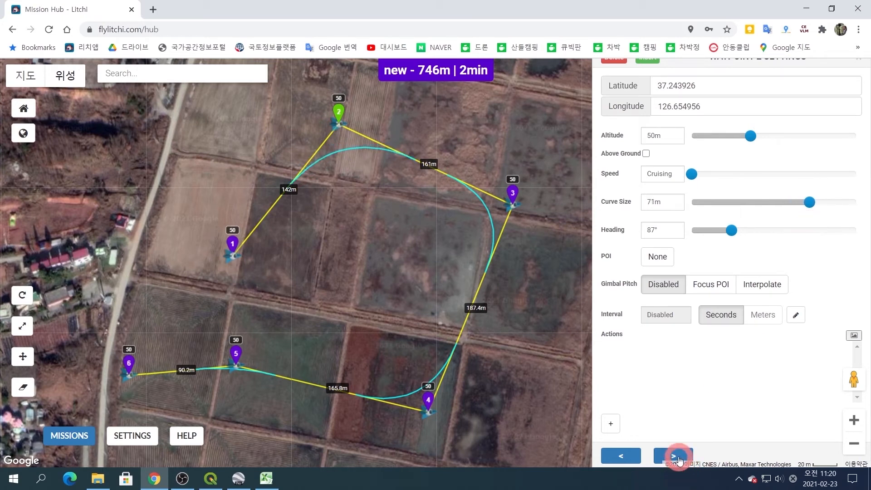
click(679, 456)
mouse_move(803, 207)
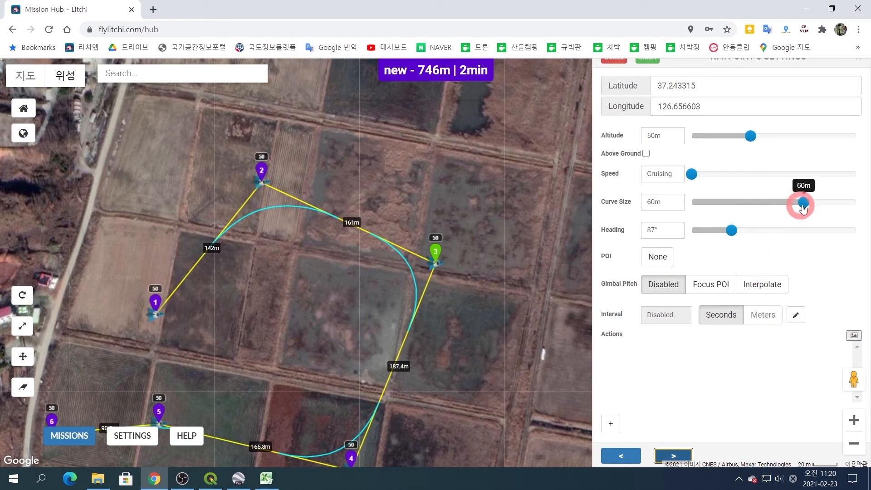
drag(805, 207, 846, 205)
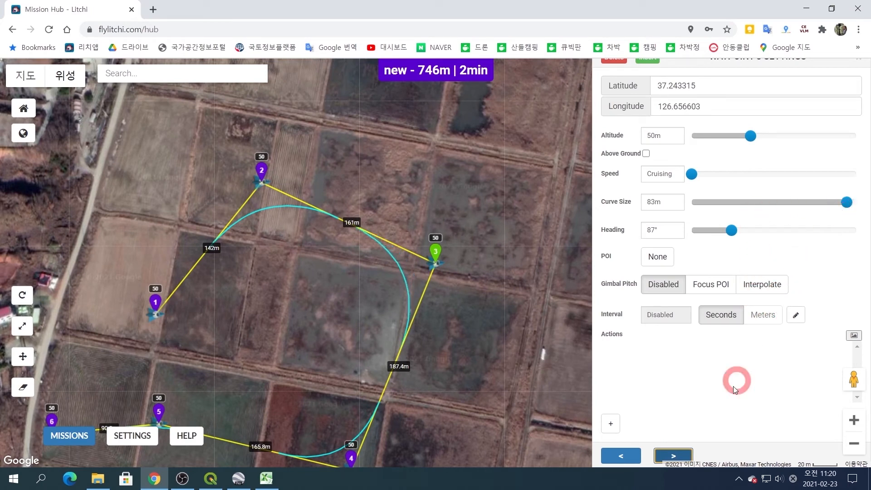
click(674, 456)
mouse_move(793, 205)
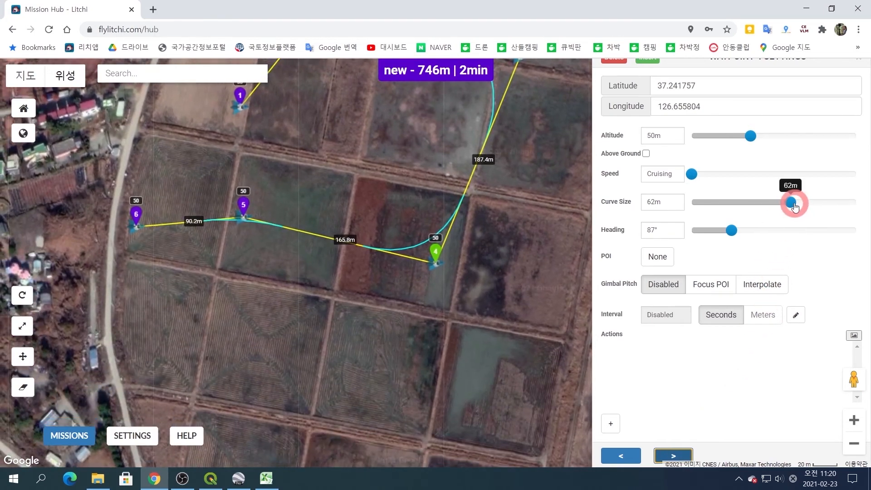
drag(793, 207, 840, 203)
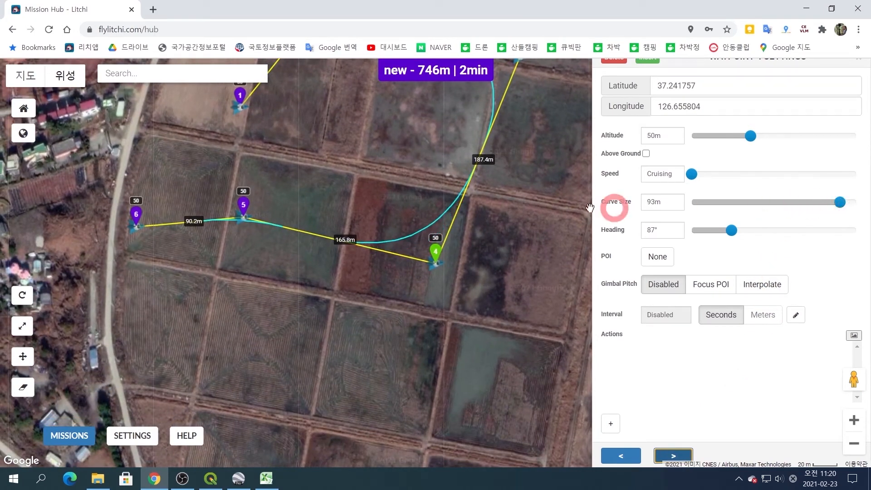
Add a point of interest inside the waypoint loop, in the fields east of waypoint 1
drag(332, 162, 293, 320)
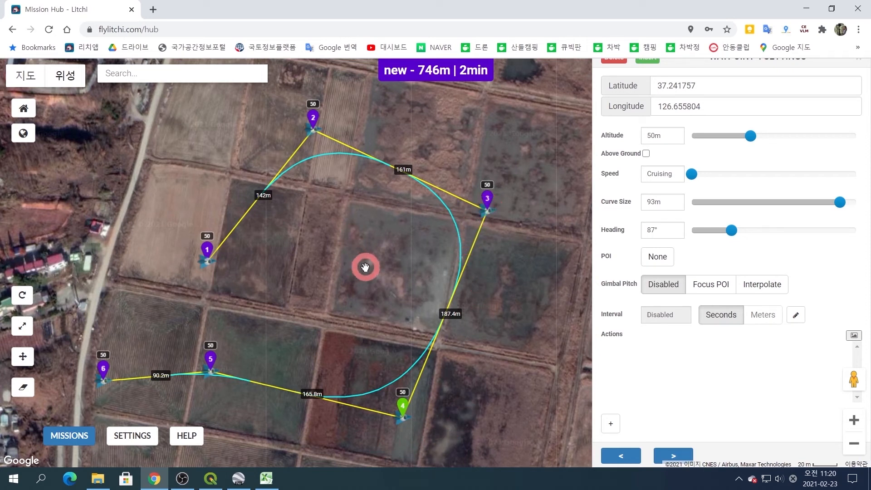
click(207, 251)
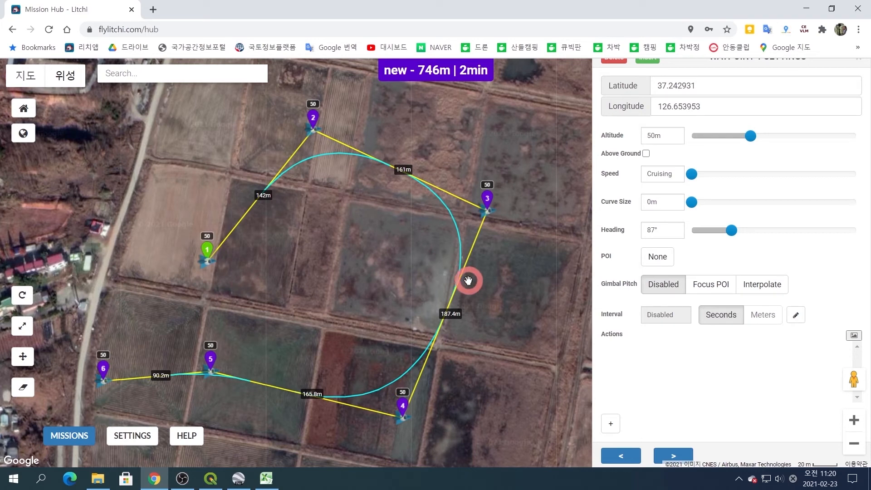
ctrl+click(336, 267)
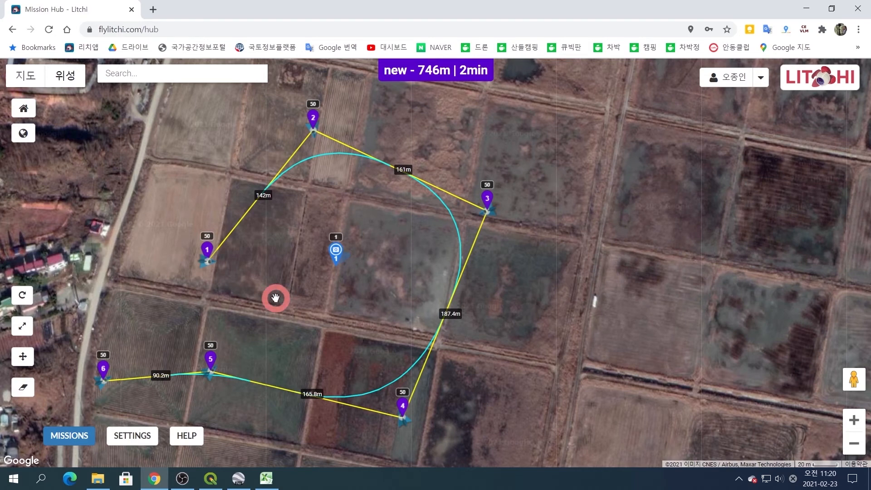
Start saving the new six-waypoint mission with its point of interest
drag(274, 295, 429, 287)
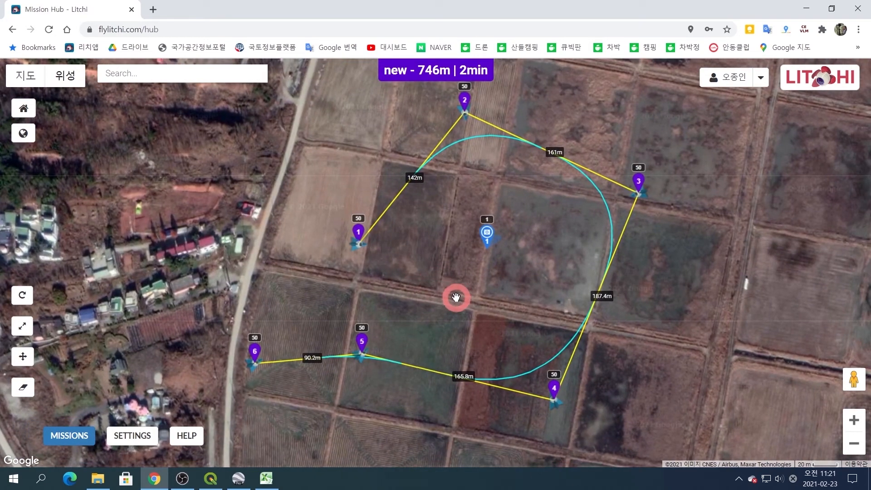
click(63, 436)
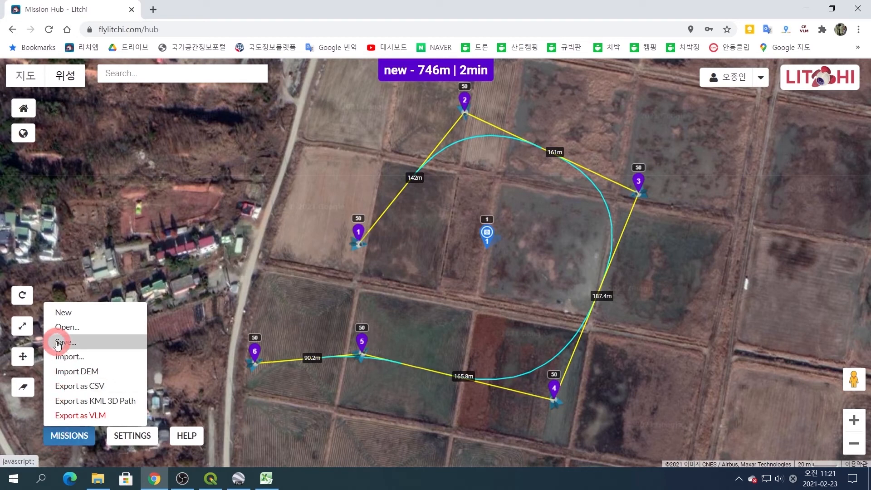